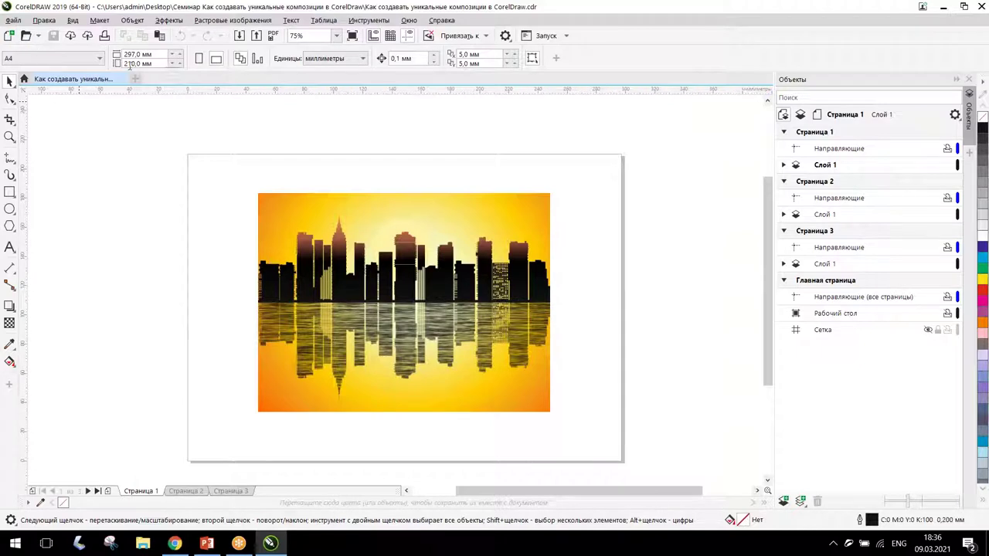
Step: Create a new one-page A4 portrait document in CMYK mode with a 300 dpi resolution
{"action": "left_click", "coordinate": [134, 79]}
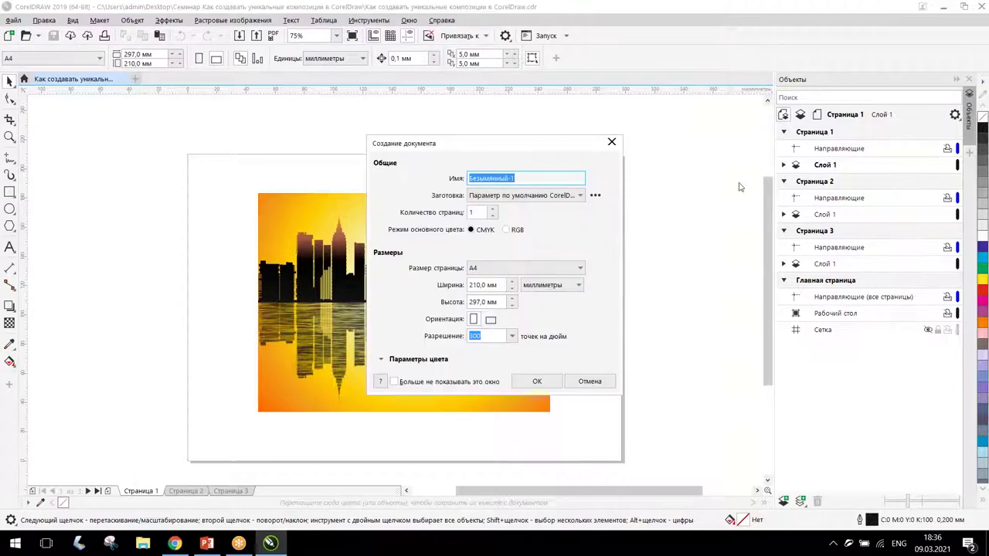
{"action": "left_click", "coordinate": [536, 383]}
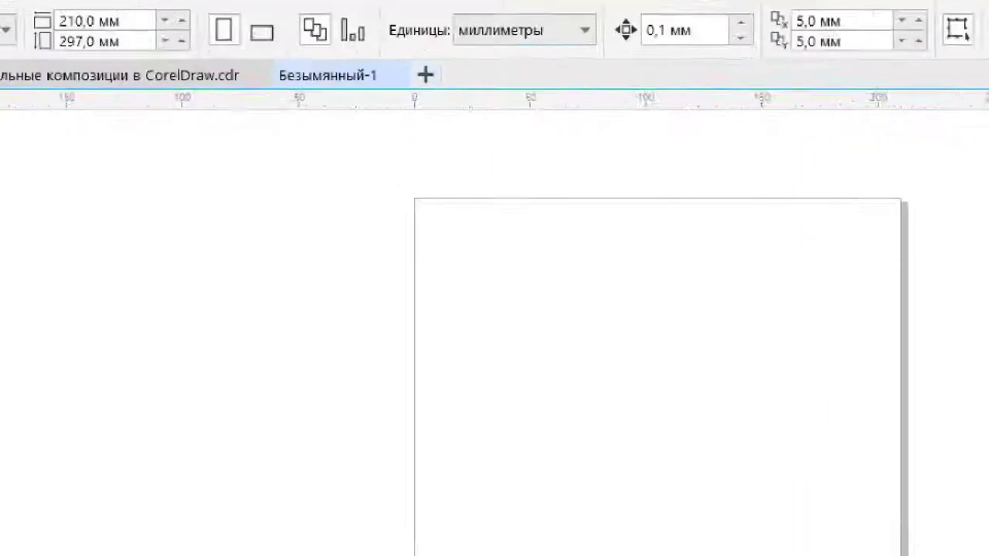
{"action": "mouse_move", "coordinate": [426, 8]}
{"action": "left_mouse_down"}
{"action": "mouse_move", "coordinate": [794, 178]}
{"action": "mouse_move", "coordinate": [741, 179]}
{"action": "left_mouse_up"}
{"action": "left_click_drag", "start_coordinate": [618, 140], "coordinate": [785, 272]}
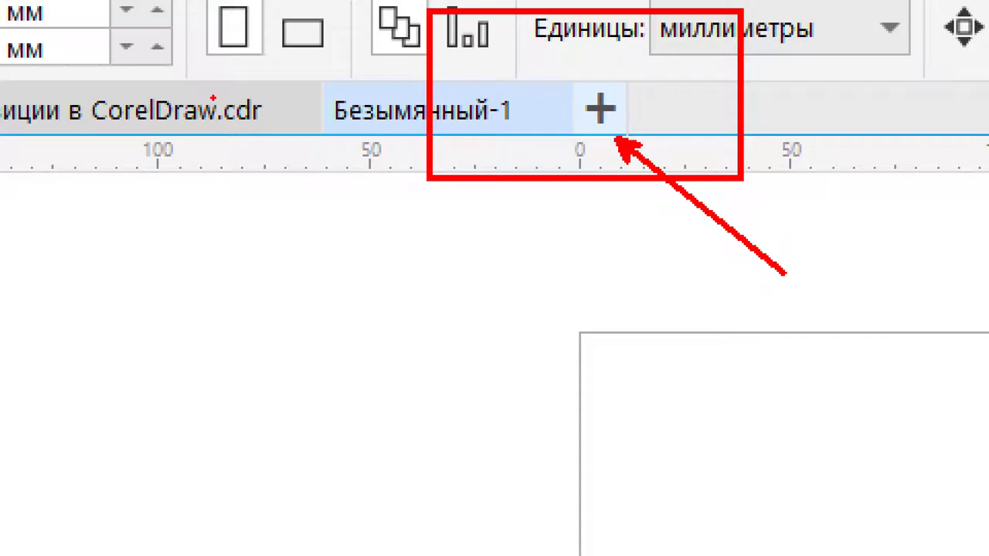
{"action": "left_click_drag", "start_coordinate": [213, 98], "coordinate": [216, 2]}
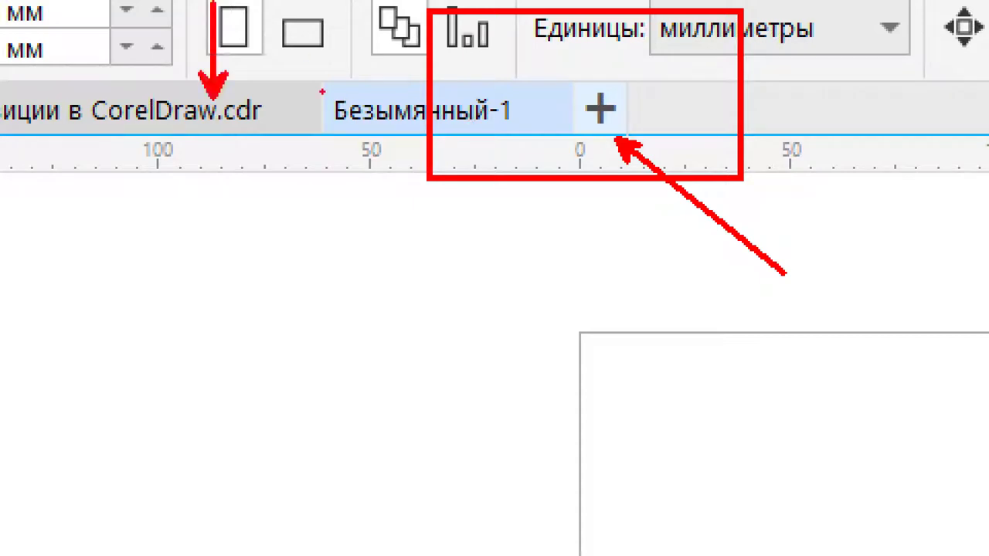
{"action": "left_click_drag", "start_coordinate": [363, 95], "coordinate": [367, 40]}
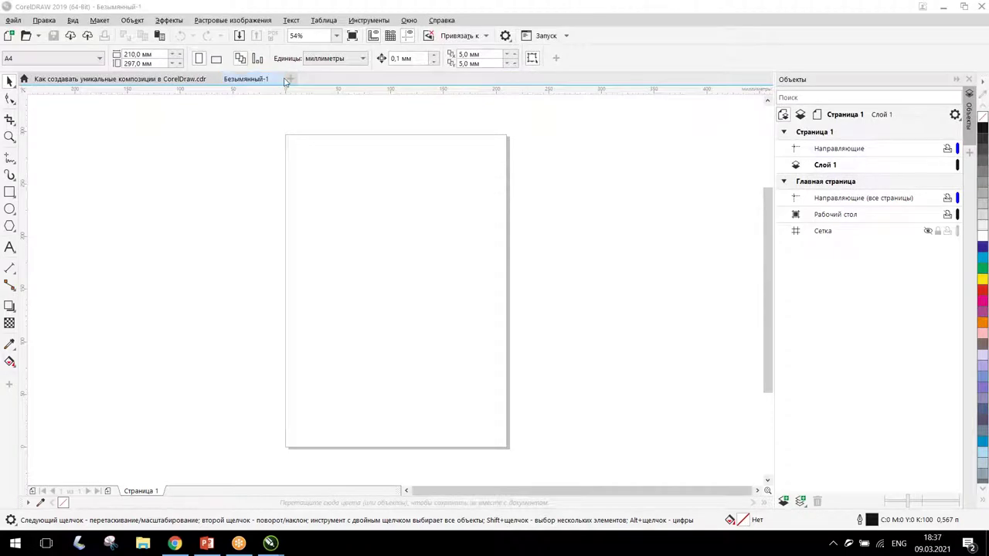
Step: Close the new untitled document and return to the skyline composition file
{"action": "left_click", "coordinate": [20, 22]}
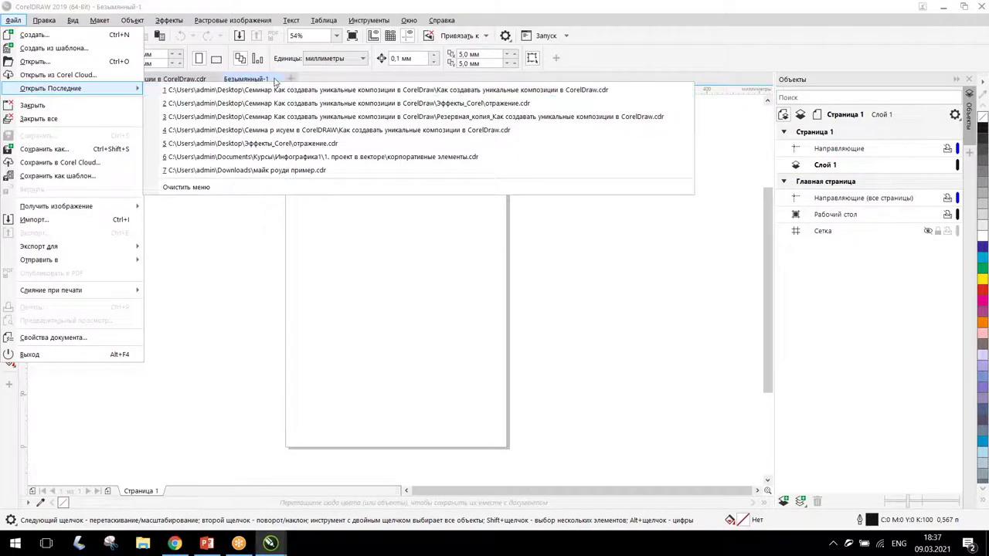
{"action": "left_click", "coordinate": [275, 81]}
{"action": "left_click", "coordinate": [276, 79]}
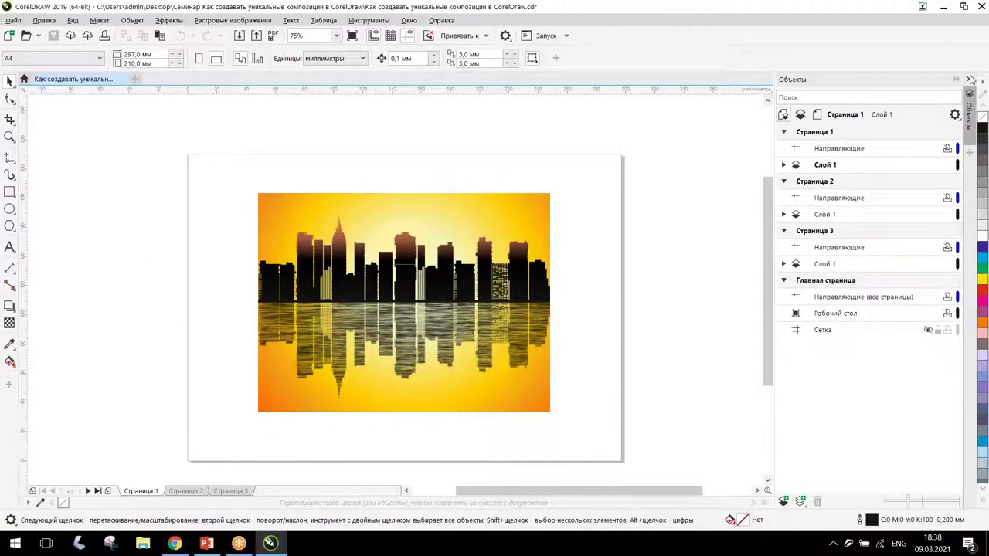
Step: Collapse the Objects docker to free up the drawing area
{"action": "left_click", "coordinate": [956, 79]}
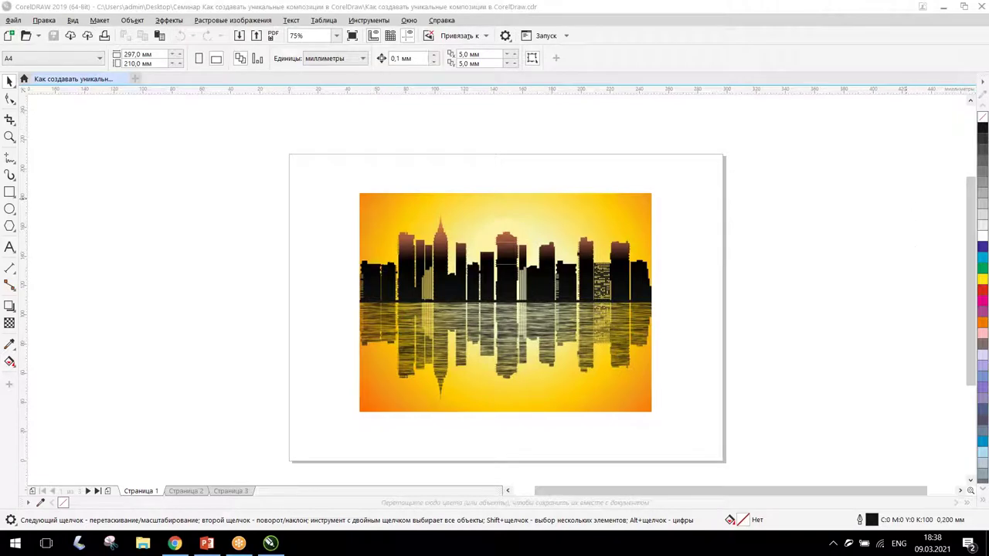
Step: Open the Coordinates docker and hide it again
{"action": "left_click", "coordinate": [410, 20]}
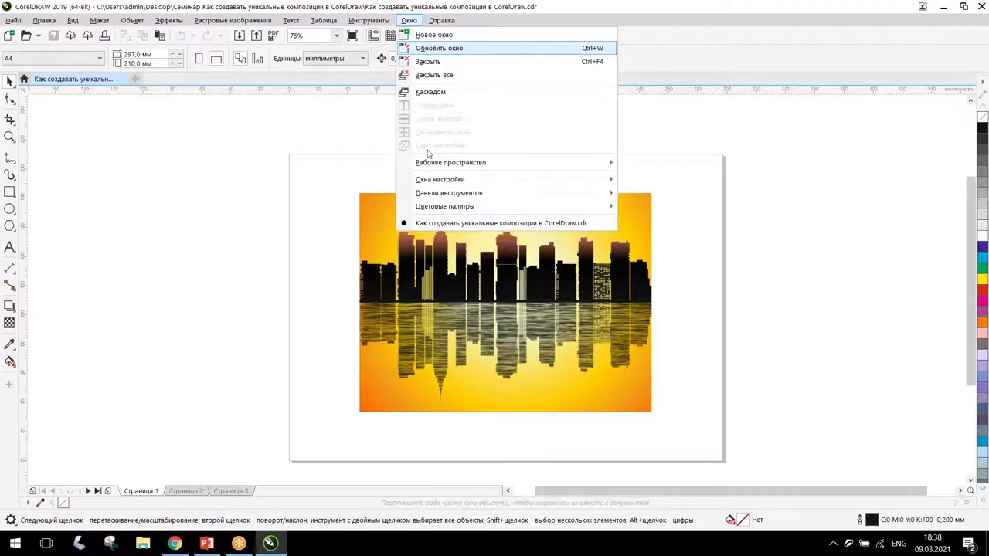
{"action": "mouse_move", "coordinate": [447, 179]}
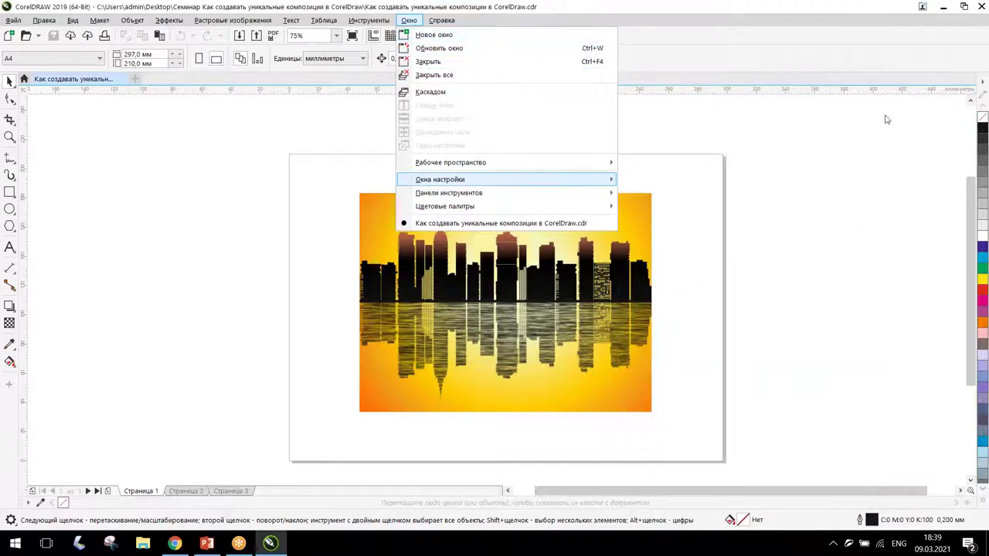
{"action": "mouse_move", "coordinate": [587, 179]}
{"action": "left_click", "coordinate": [764, 155]}
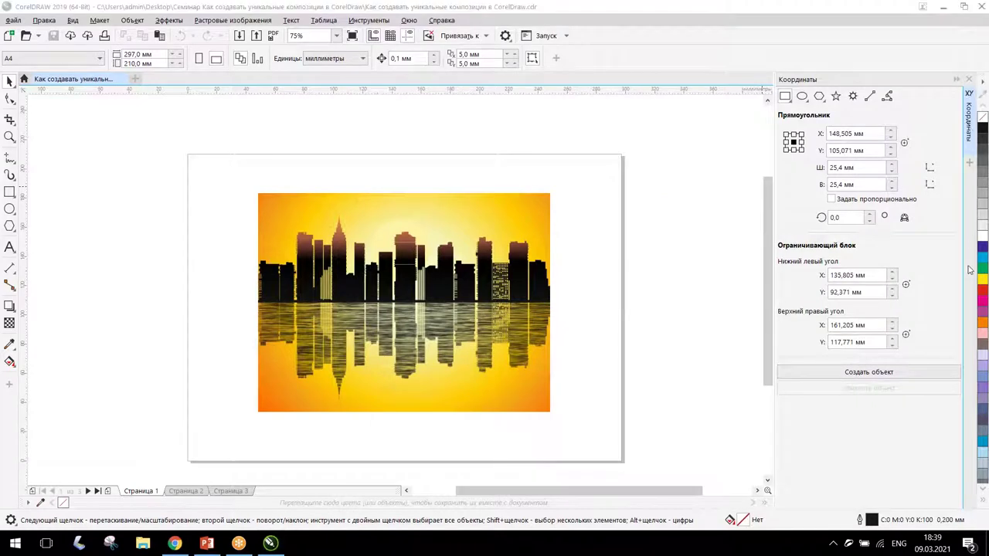
{"action": "left_click", "coordinate": [969, 93]}
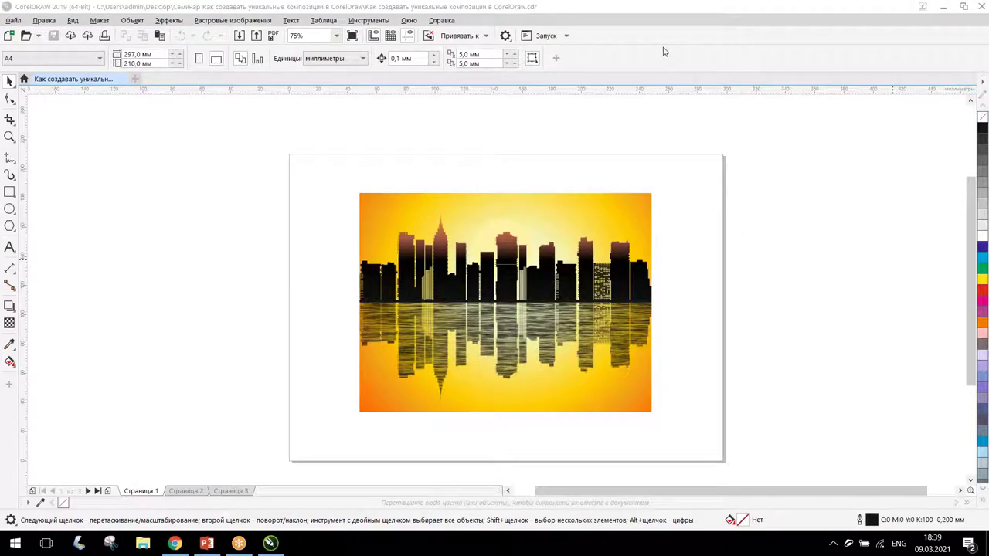
Step: Examine the building silhouettes in the skyline illustration on page 1 up close
{"action": "left_click", "coordinate": [656, 193]}
{"action": "scroll", "coordinate": [498, 267], "scroll_direction": "up", "scroll_amount": 1}
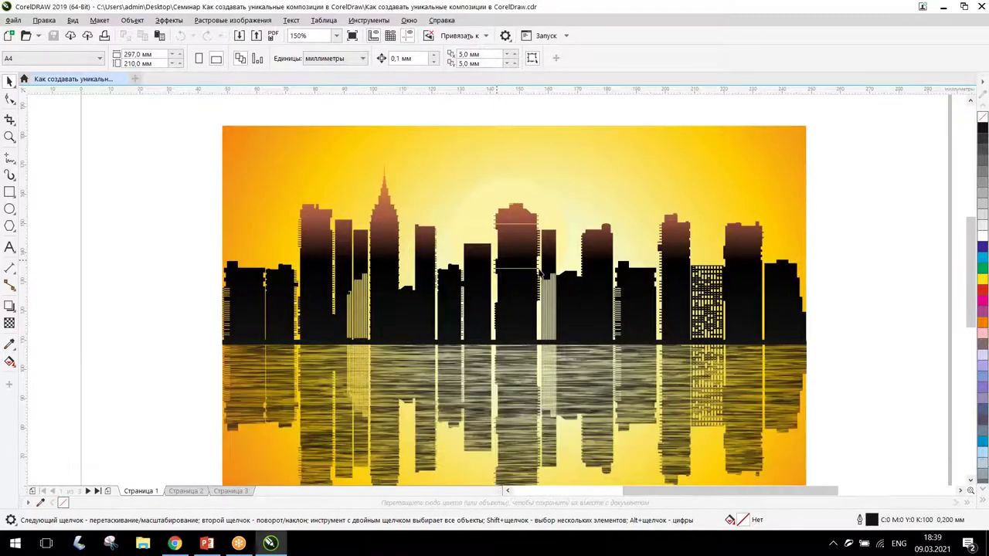
{"action": "scroll", "coordinate": [290, 236], "scroll_direction": "up", "scroll_amount": 1}
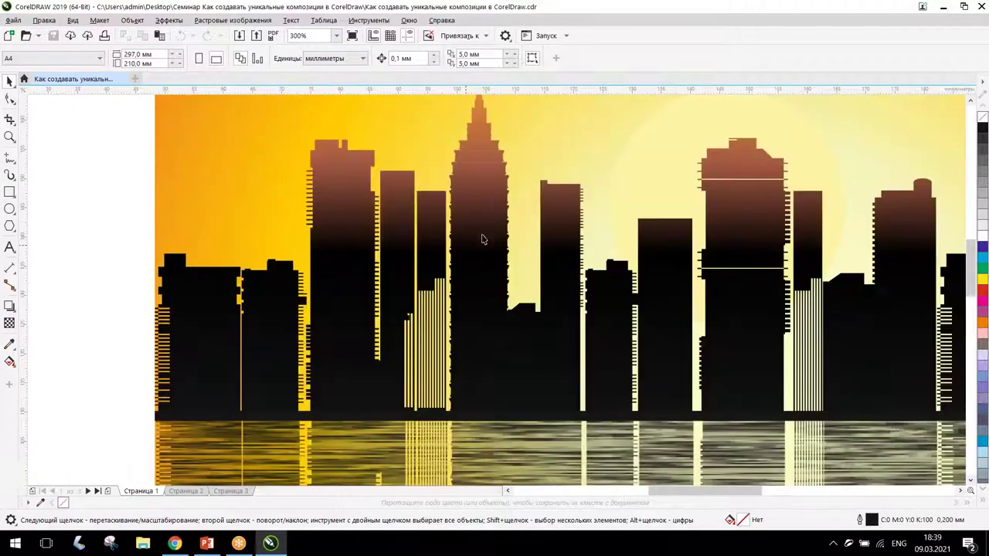
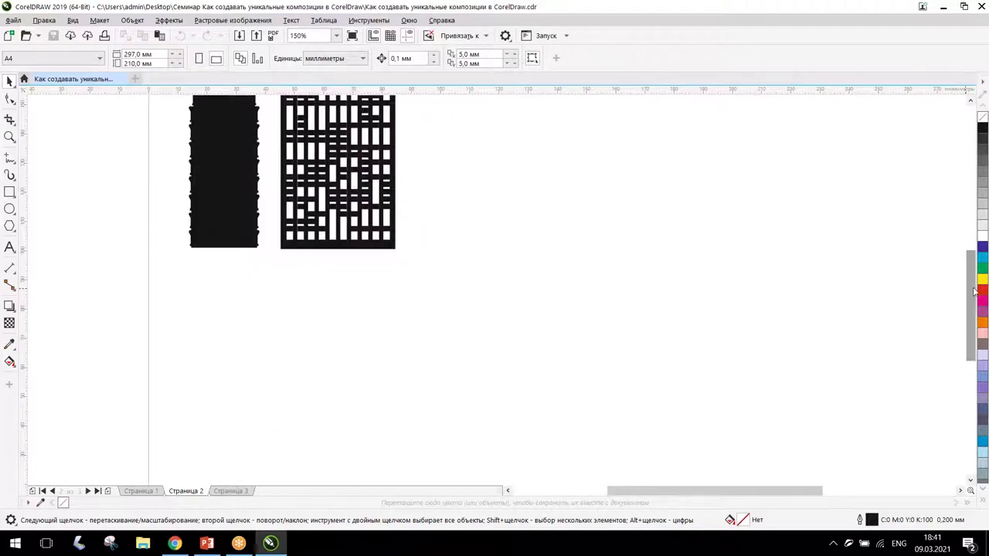
Step: Move the two black building silhouettes on page 2 off the page, onto the desktop to its left
{"action": "scroll", "coordinate": [964, 294], "scroll_direction": "down", "scroll_amount": 2}
{"action": "scroll", "coordinate": [964, 294], "scroll_direction": "up", "scroll_amount": 2}
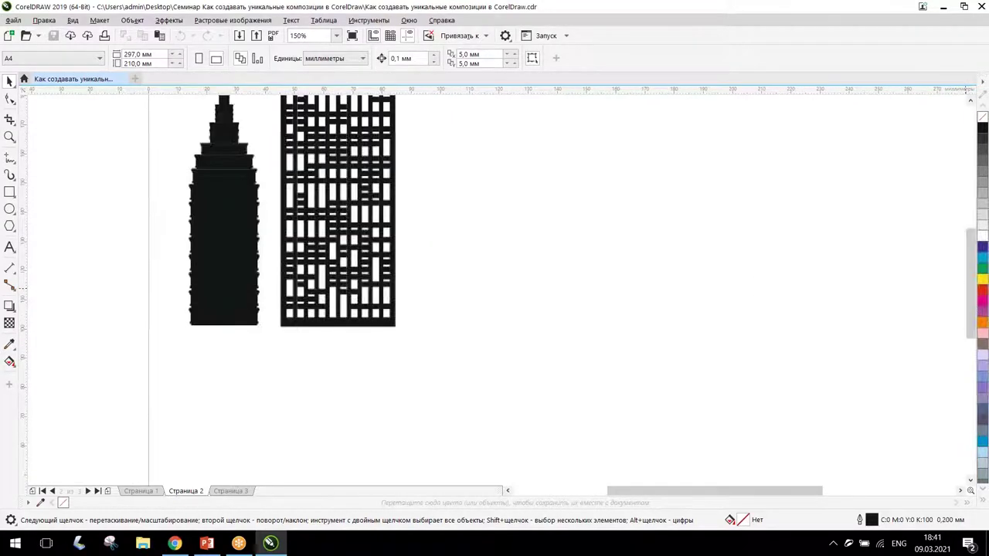
{"action": "scroll", "coordinate": [518, 219], "scroll_direction": "down", "scroll_amount": 1}
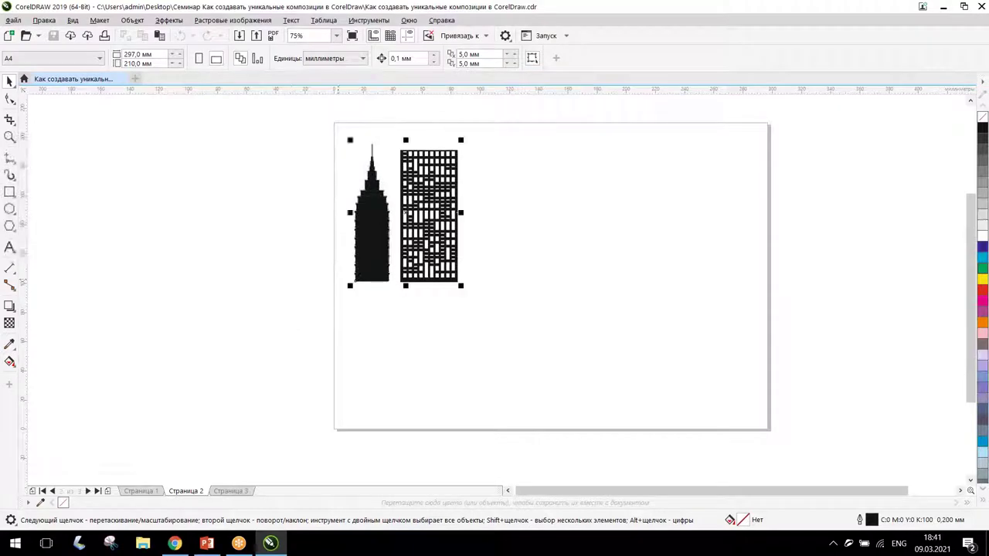
{"action": "left_click", "coordinate": [370, 225]}
{"action": "left_click_drag", "start_coordinate": [371, 225], "coordinate": [206, 220]}
{"action": "left_click", "coordinate": [657, 227]}
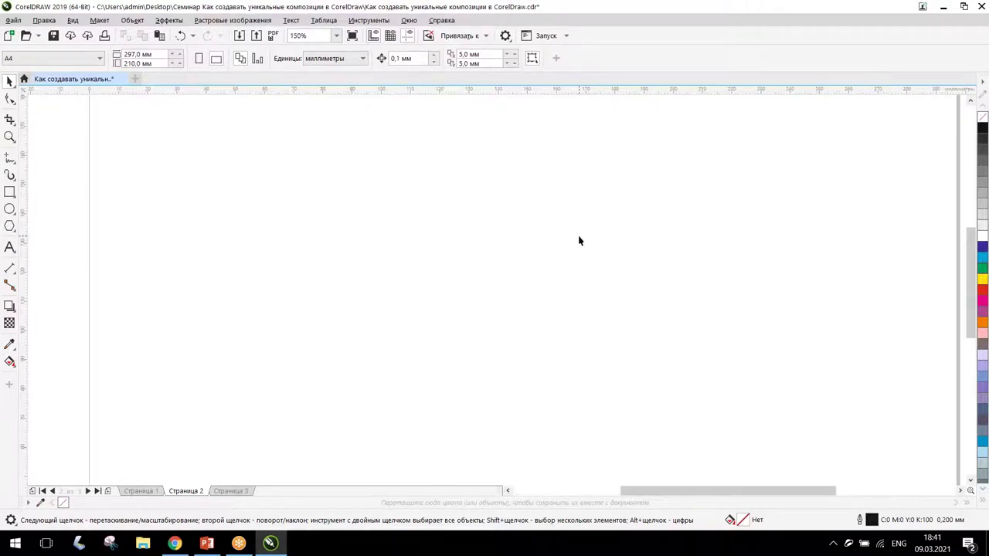
{"action": "scroll", "coordinate": [579, 241], "scroll_direction": "down", "scroll_amount": 1}
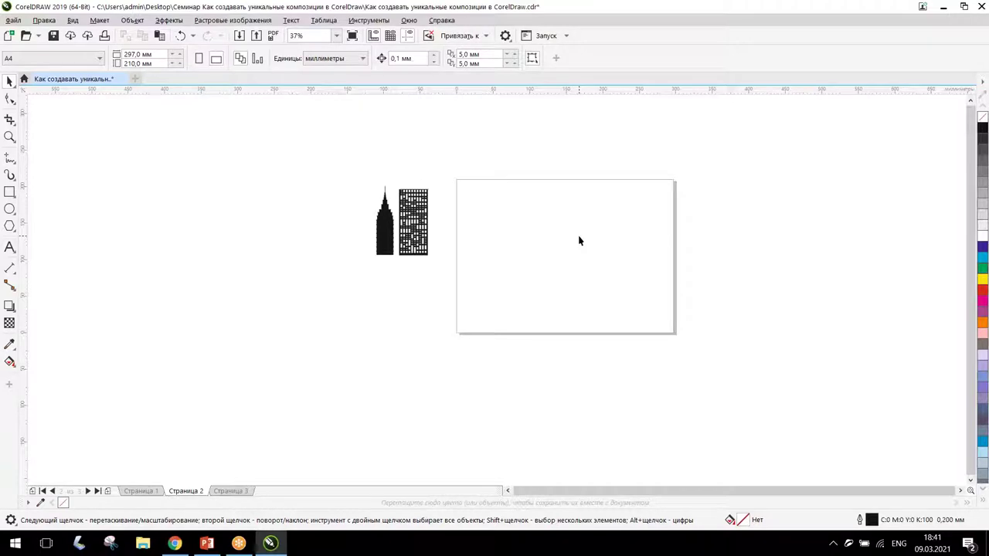
{"action": "scroll", "coordinate": [579, 241], "scroll_direction": "up", "scroll_amount": 1}
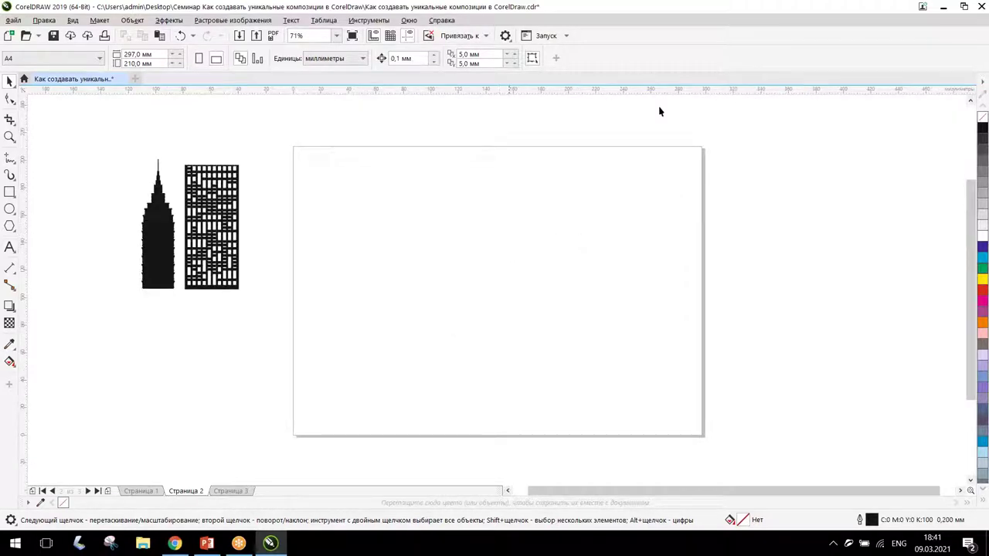
{"action": "scroll", "coordinate": [355, 247], "scroll_direction": "up", "scroll_amount": 1}
{"action": "scroll", "coordinate": [371, 246], "scroll_direction": "down", "scroll_amount": 1}
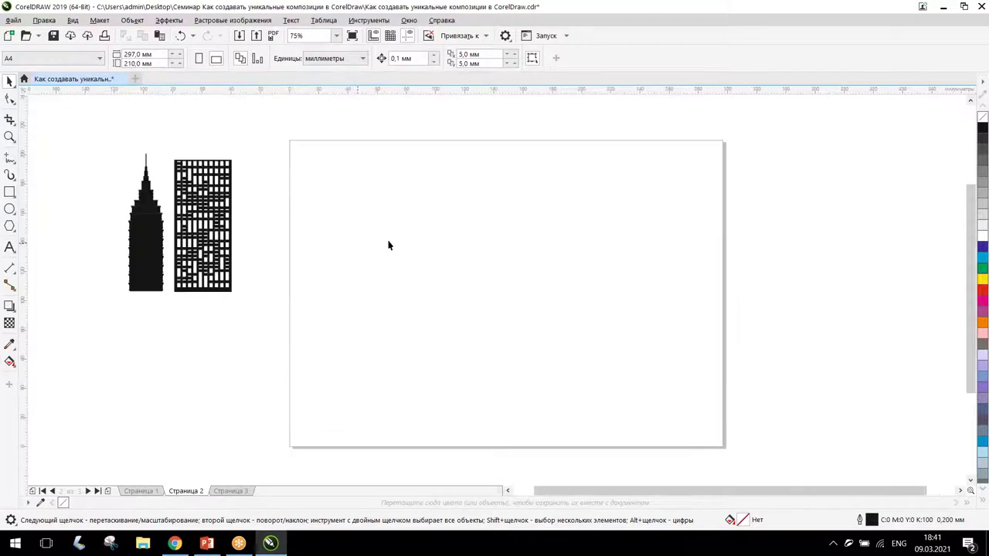
{"action": "scroll", "coordinate": [498, 224], "scroll_direction": "down", "scroll_amount": 1}
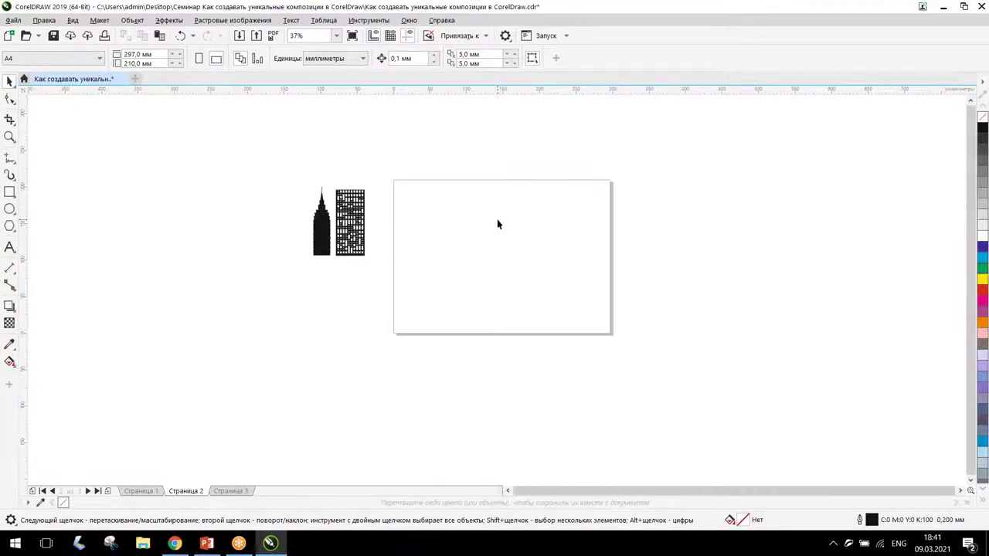
{"action": "scroll", "coordinate": [498, 224], "scroll_direction": "up", "scroll_amount": 1}
{"action": "scroll", "coordinate": [498, 224], "scroll_direction": "up", "scroll_amount": 1}
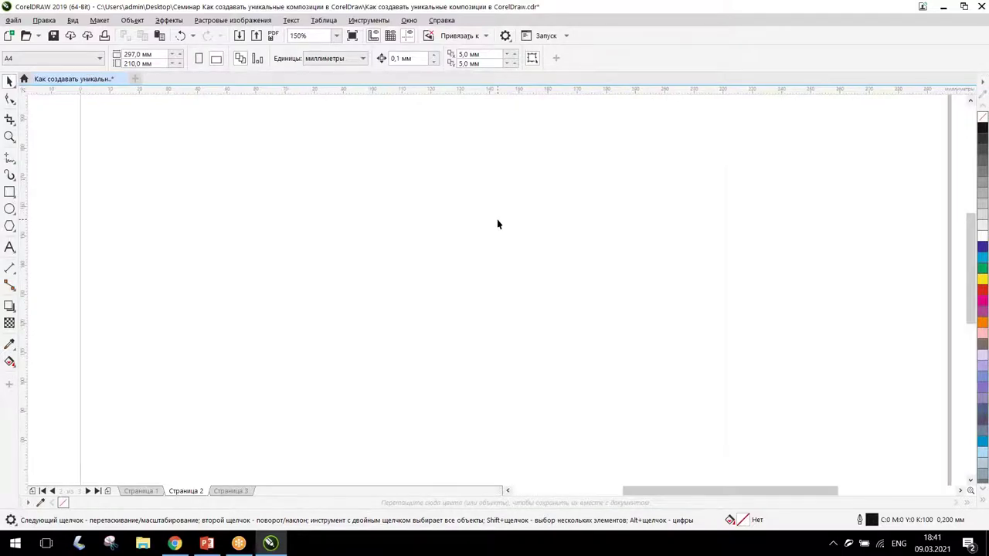
{"action": "scroll", "coordinate": [497, 224], "scroll_direction": "down", "scroll_amount": 1}
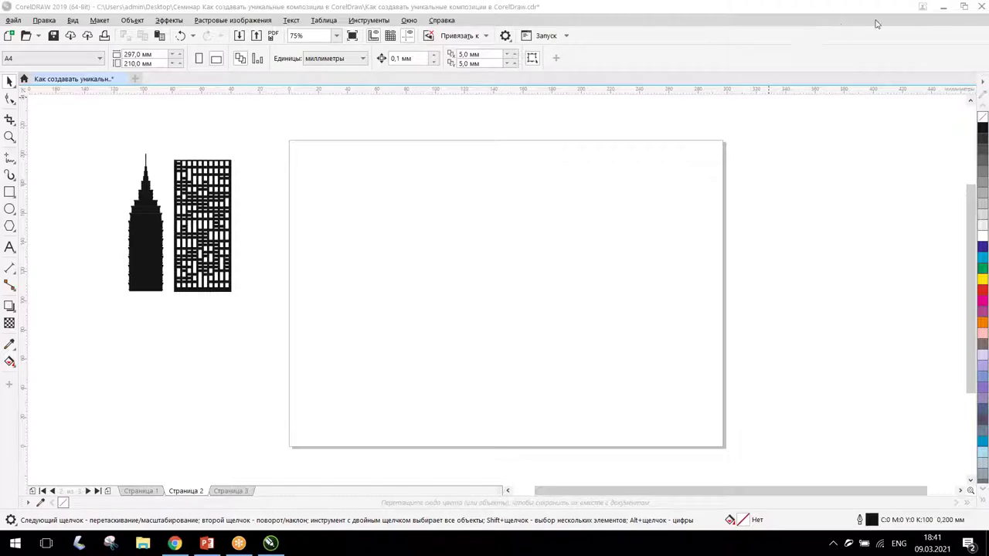
Step: Draw an upright rectangle about 41 mm wide and 75 mm high in the upper-left corner of page 2 with the Rectangle tool
{"action": "left_click", "coordinate": [10, 193]}
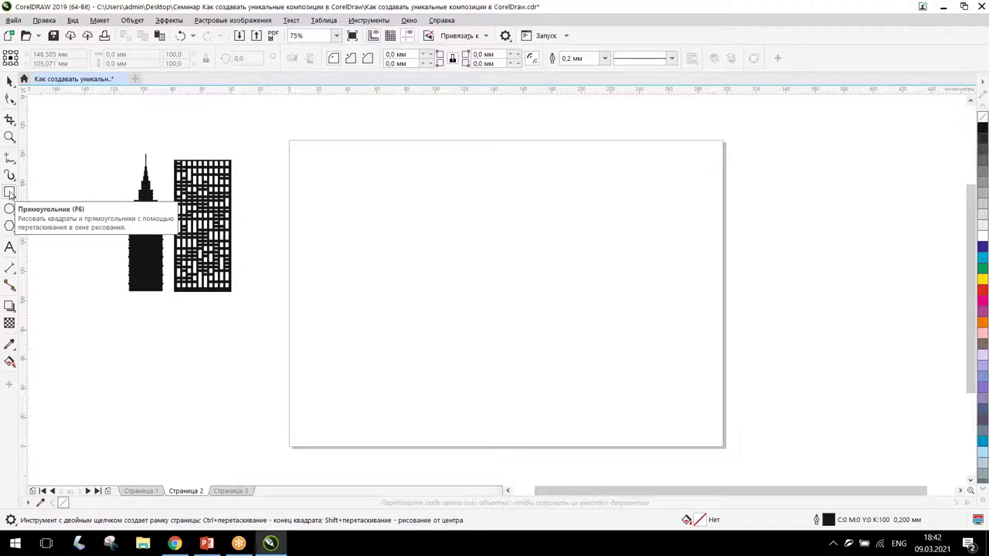
{"action": "left_click", "coordinate": [10, 194]}
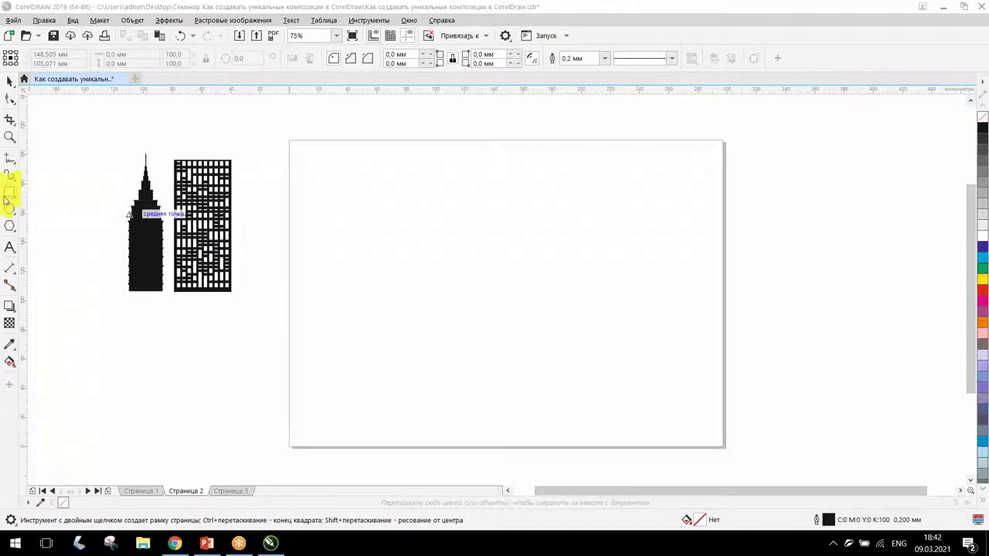
{"action": "left_click_drag", "start_coordinate": [307, 156], "coordinate": [370, 268]}
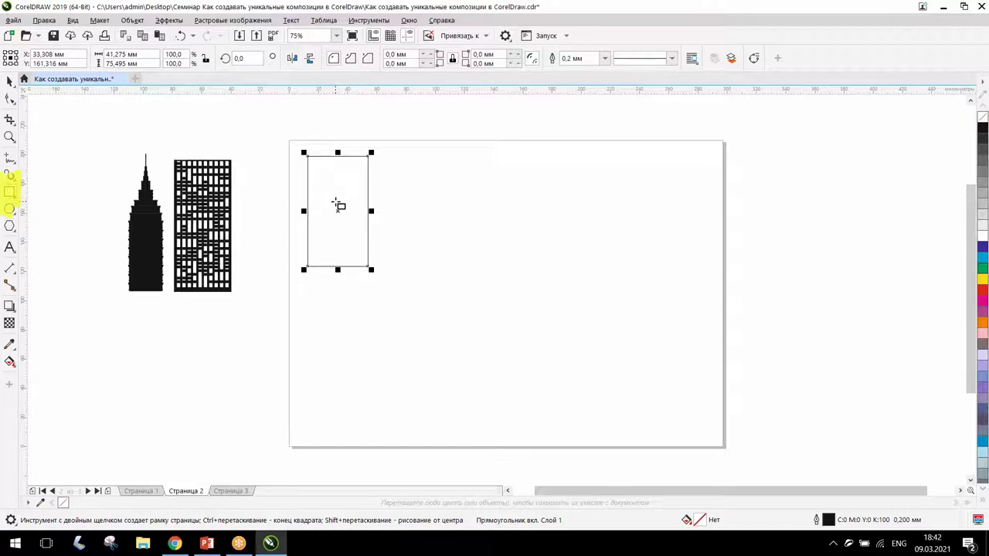
{"action": "key", "text": "space"}
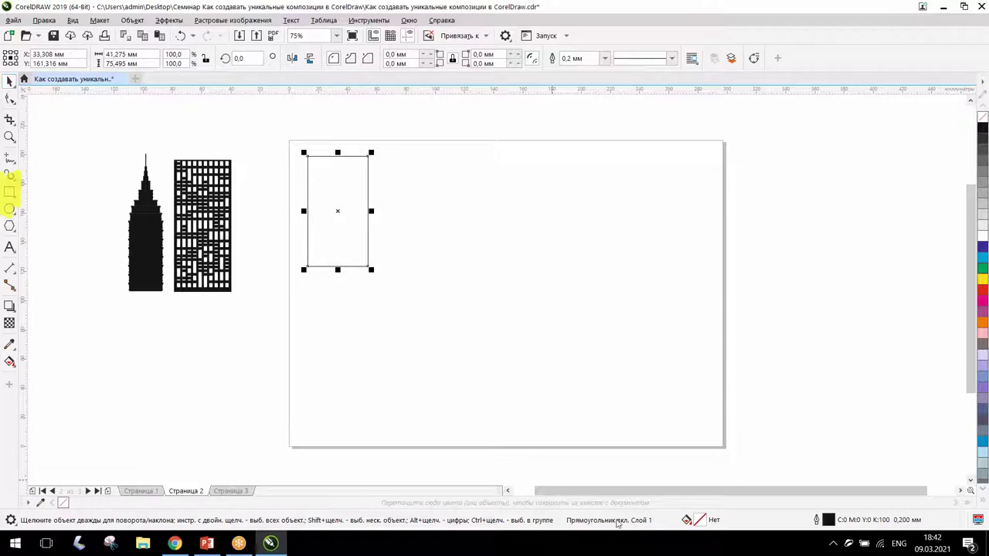
Step: Switch from the Rectangle tool back to the Pick tool and deselect the rectangle
{"action": "left_click", "coordinate": [11, 194]}
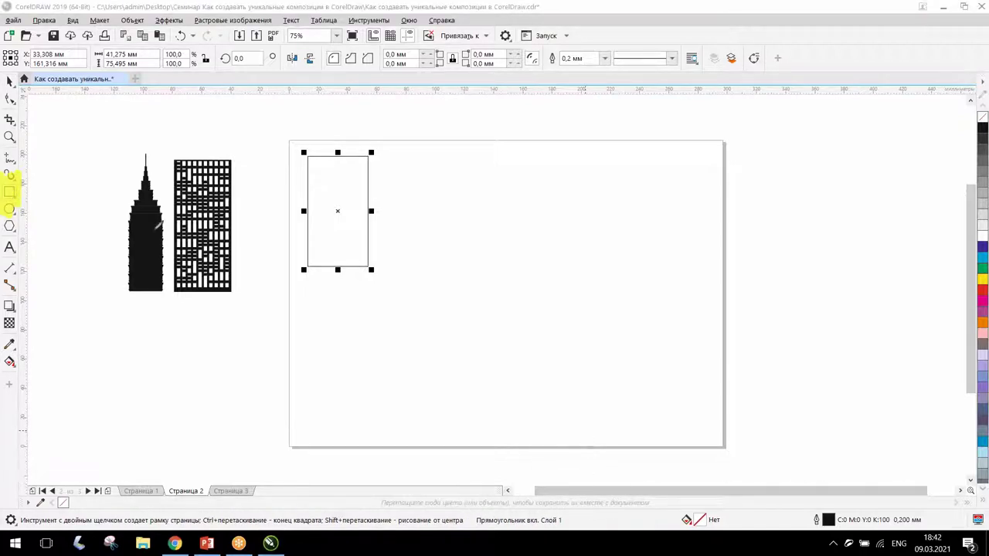
{"action": "mouse_move", "coordinate": [9, 197]}
{"action": "left_mouse_down"}
{"action": "mouse_move", "coordinate": [62, 185]}
{"action": "mouse_move", "coordinate": [54, 116]}
{"action": "mouse_move", "coordinate": [12, 81]}
{"action": "mouse_move", "coordinate": [50, 96]}
{"action": "left_mouse_up"}
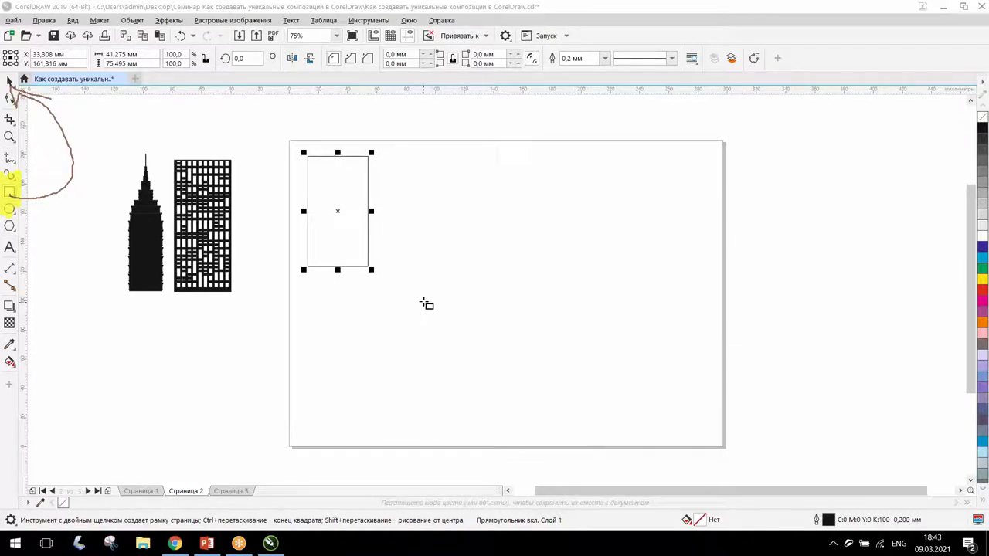
{"action": "left_click", "coordinate": [9, 82]}
{"action": "left_click", "coordinate": [469, 217]}
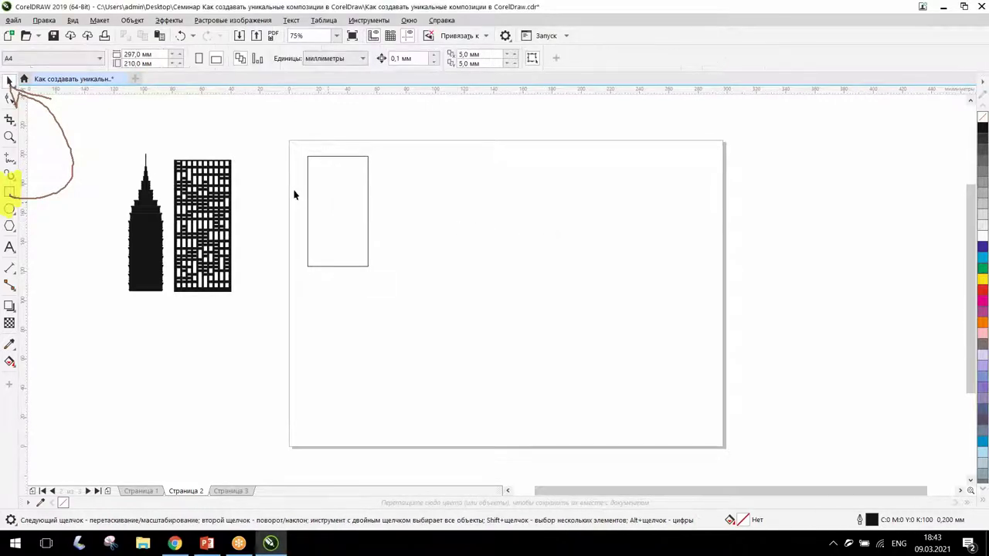
Step: Fill the rectangle on page 2 with solid blue (C:100 M:100 Y:0 K:0)
{"action": "left_click", "coordinate": [367, 179]}
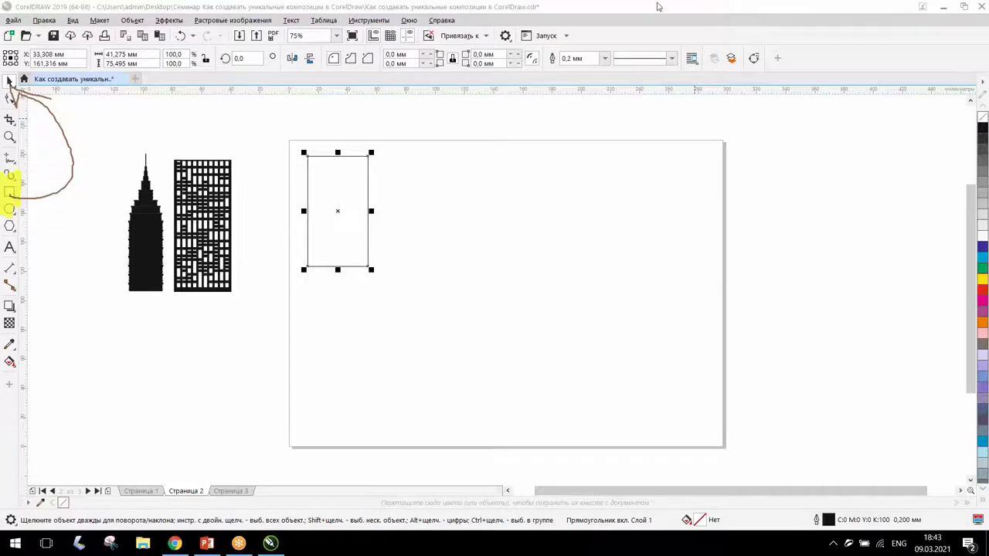
{"action": "left_click", "coordinate": [982, 129]}
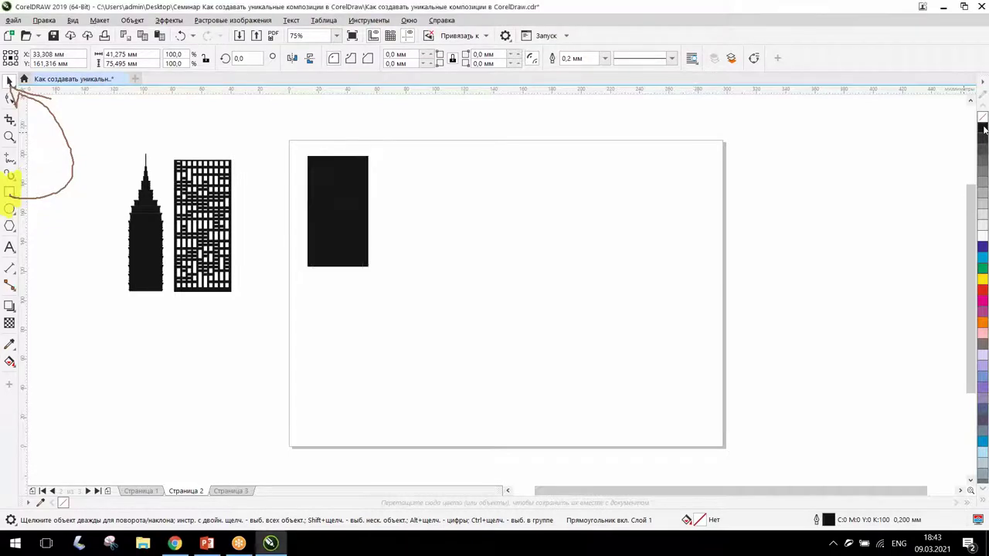
{"action": "left_click", "coordinate": [982, 248]}
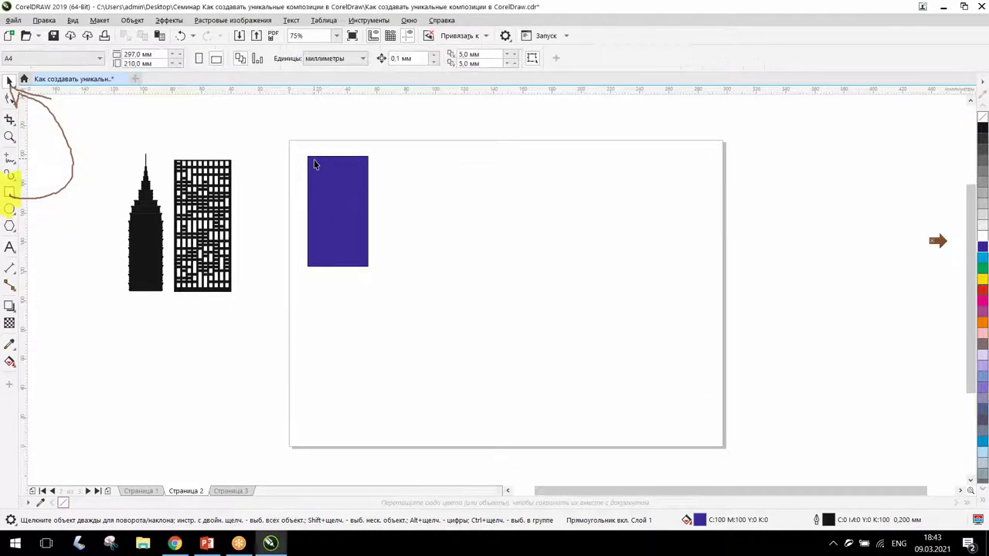
{"action": "scroll", "coordinate": [300, 160], "scroll_direction": "up", "scroll_amount": 2}
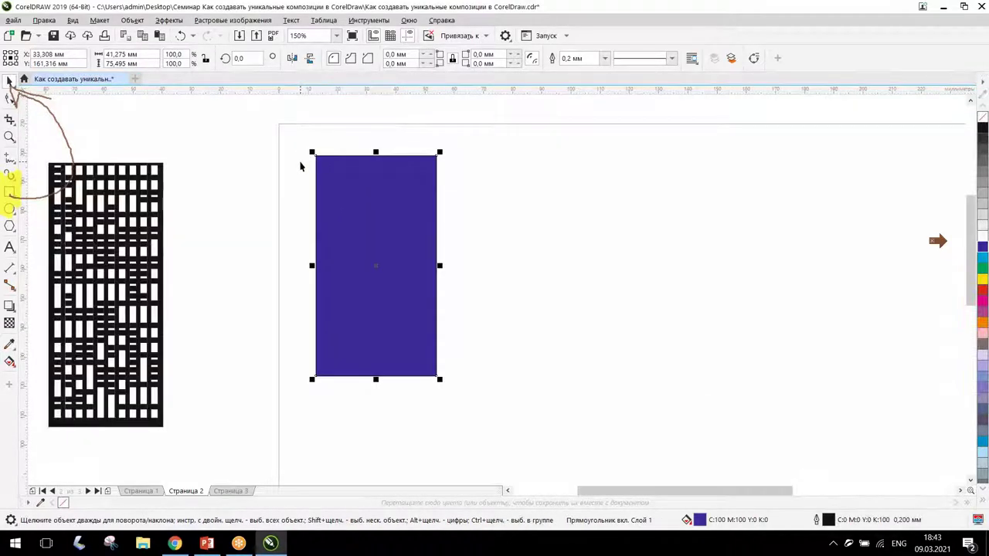
Step: Select the blue rectangle on page 2 and zoom the view to fit it
{"action": "key", "text": "z"}
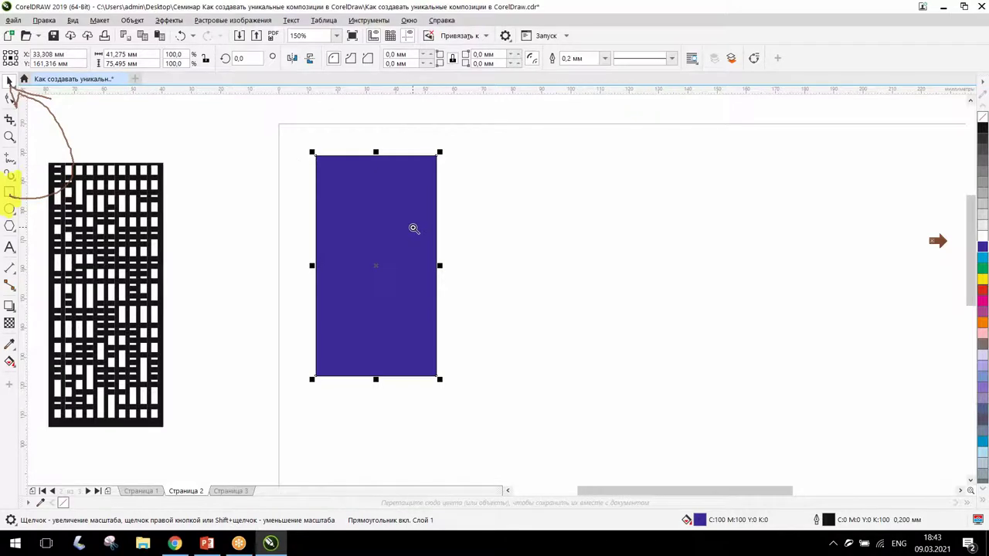
{"action": "key", "text": "Escape"}
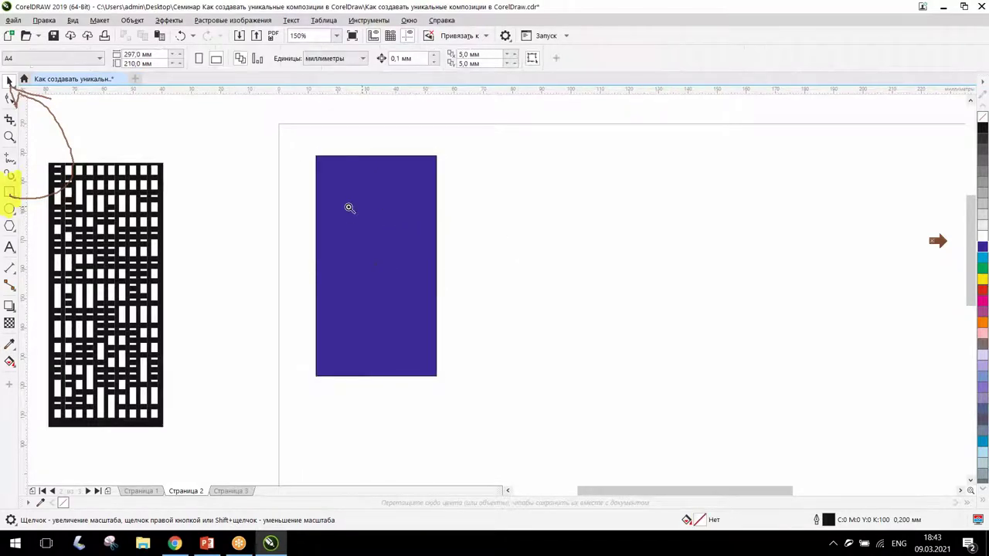
{"action": "left_click", "coordinate": [254, 178]}
{"action": "scroll", "coordinate": [665, 381], "scroll_direction": "down", "scroll_amount": 2}
{"action": "scroll", "coordinate": [661, 375], "scroll_direction": "up", "scroll_amount": 1}
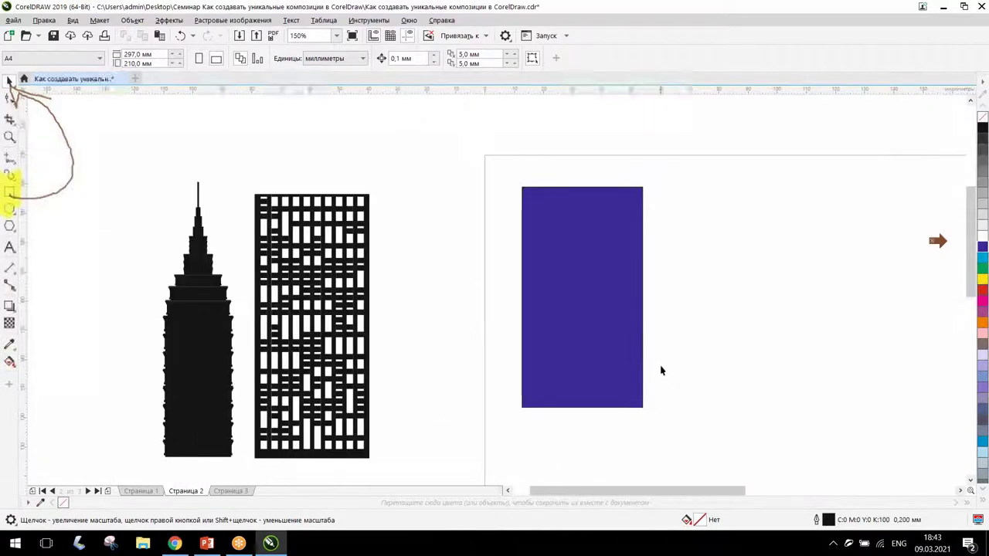
{"action": "key", "text": "space"}
{"action": "left_click", "coordinate": [600, 301]}
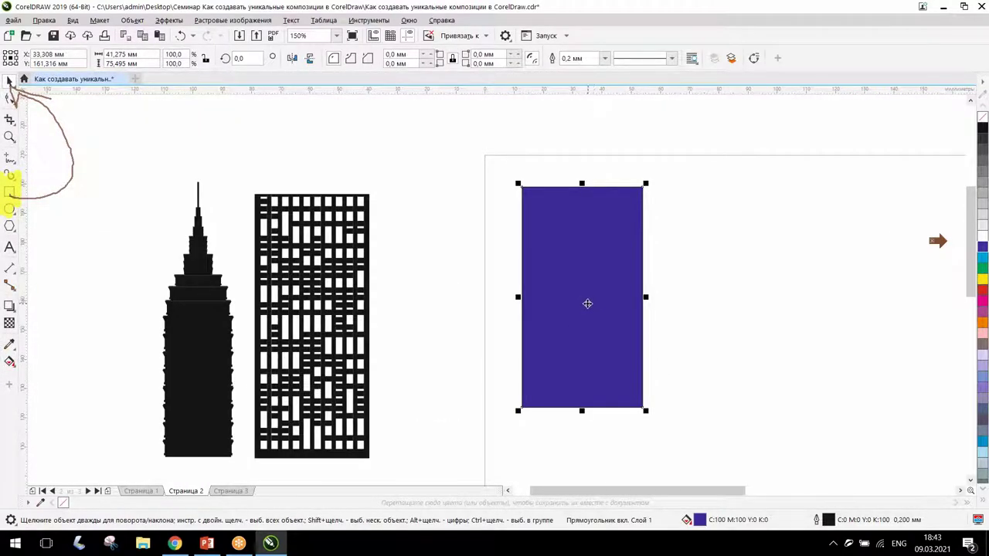
{"action": "key", "text": "shift+F2"}
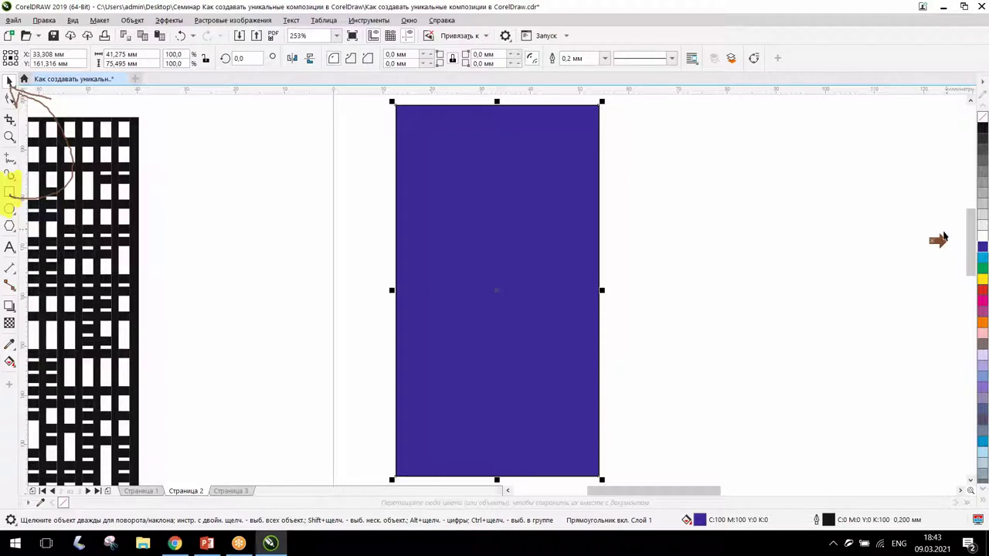
{"action": "left_click", "coordinate": [960, 490]}
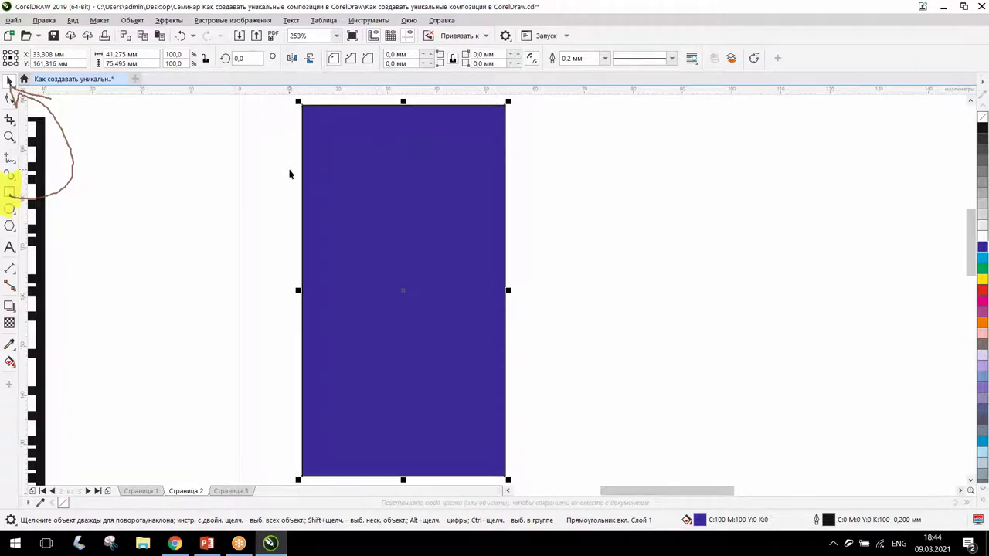
Step: Draw a window rectangle about 4.9 mm wide and 8.6 mm high in the blue rectangle's upper-left corner and fill it red
{"action": "left_click", "coordinate": [8, 194]}
{"action": "left_click_drag", "start_coordinate": [313, 116], "coordinate": [340, 162]}
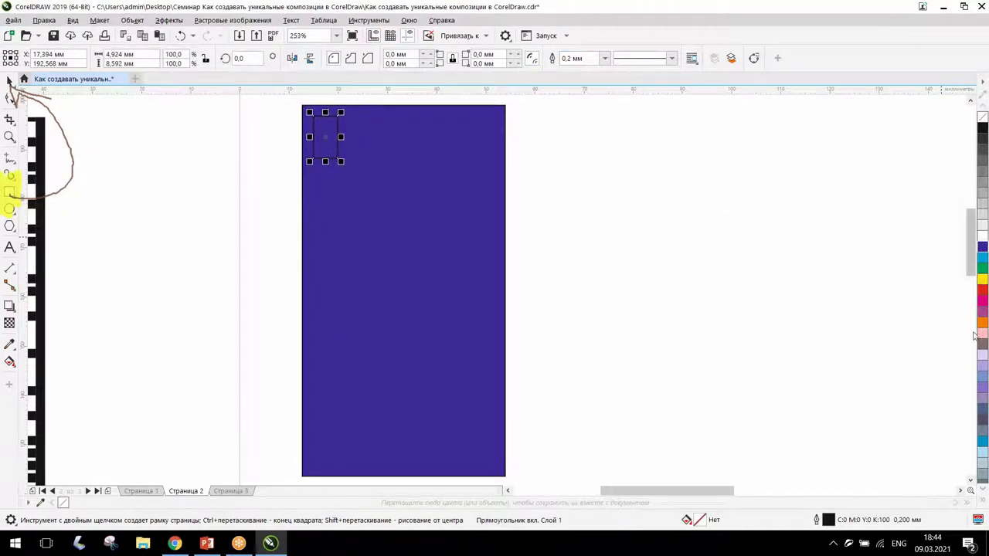
{"action": "left_click", "coordinate": [982, 292]}
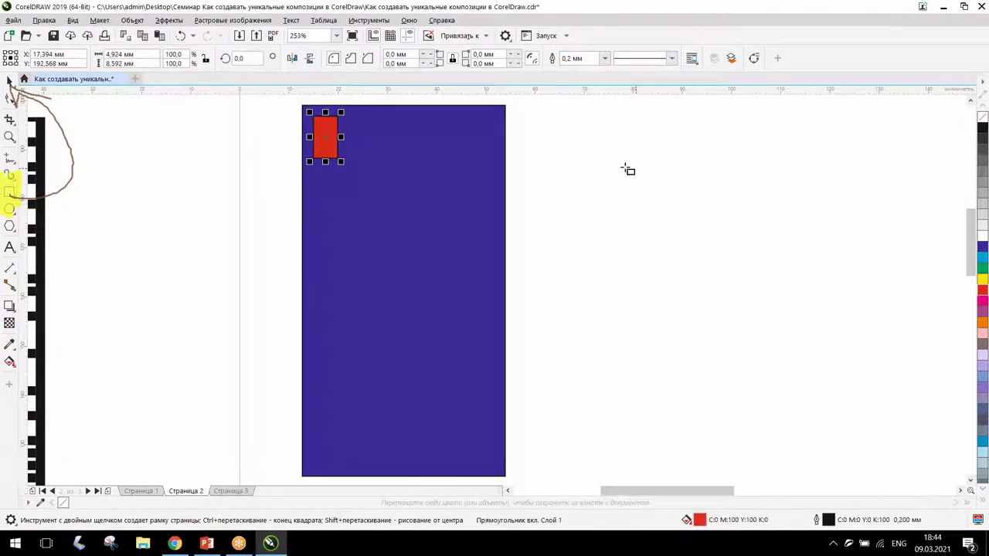
Step: Move the red window slightly right with the Pick tool, to about X 18.2 mm and Y 192.5 mm
{"action": "left_click", "coordinate": [9, 83]}
{"action": "scroll", "coordinate": [346, 102], "scroll_direction": "up", "scroll_amount": 2}
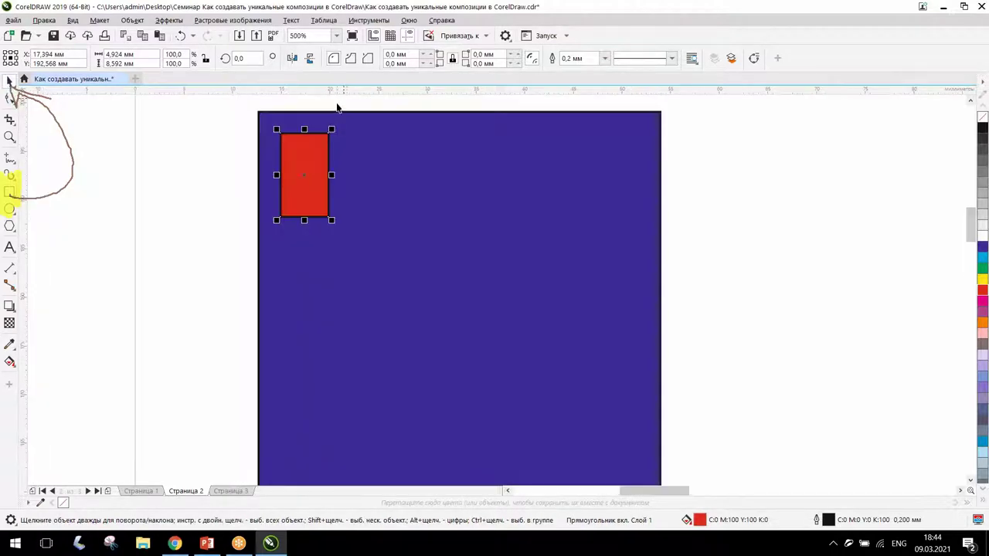
{"action": "scroll", "coordinate": [345, 106], "scroll_direction": "up", "scroll_amount": 2}
{"action": "left_click_drag", "start_coordinate": [279, 217], "coordinate": [296, 219]}
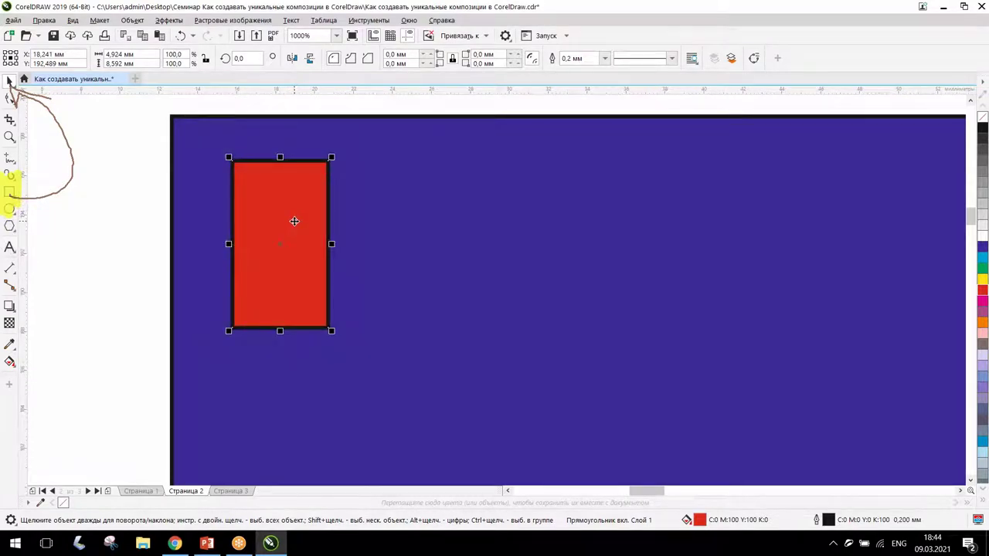
{"action": "scroll", "coordinate": [270, 230], "scroll_direction": "down", "scroll_amount": 4}
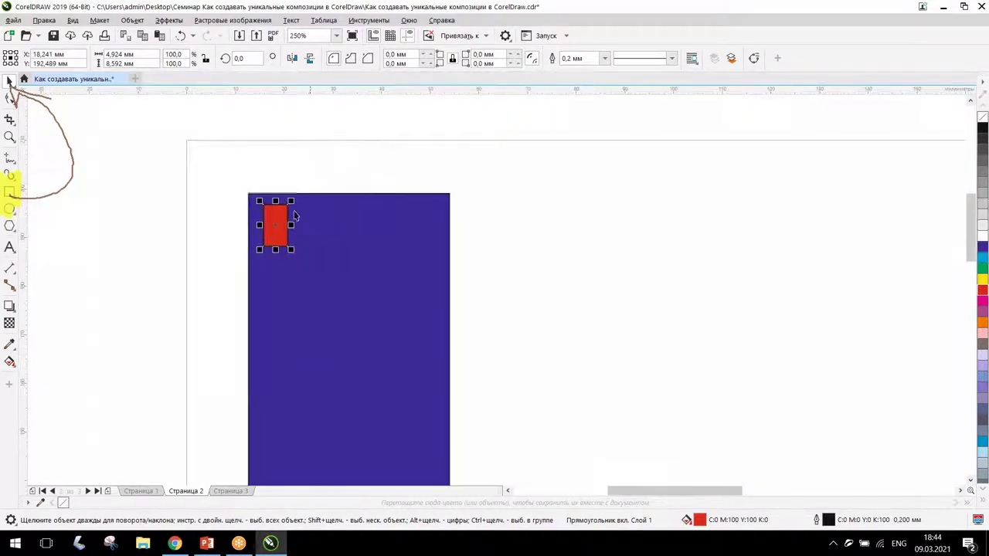
{"action": "scroll", "coordinate": [281, 218], "scroll_direction": "up", "scroll_amount": 2}
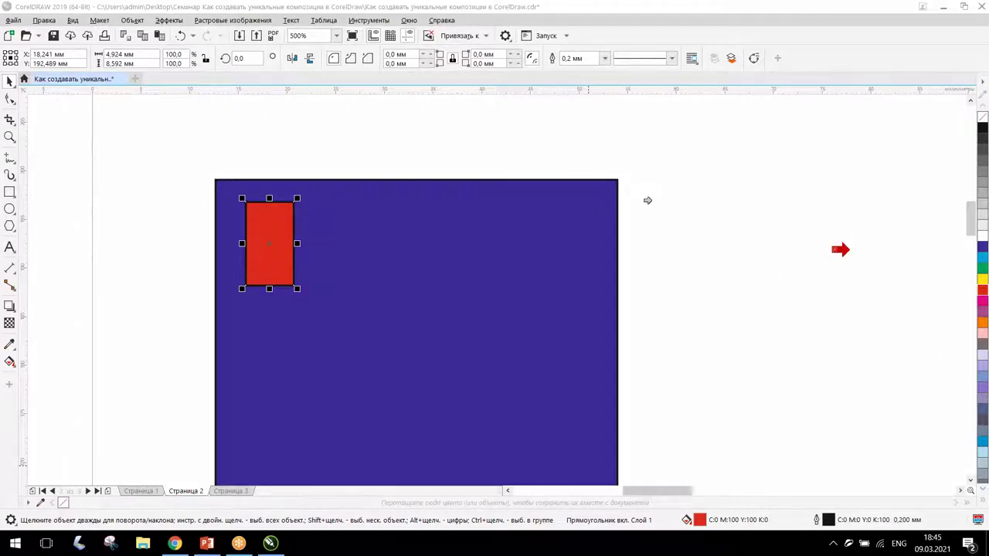
Step: Open the Transform docker with its position settings for the red window
{"action": "left_click", "coordinate": [410, 20]}
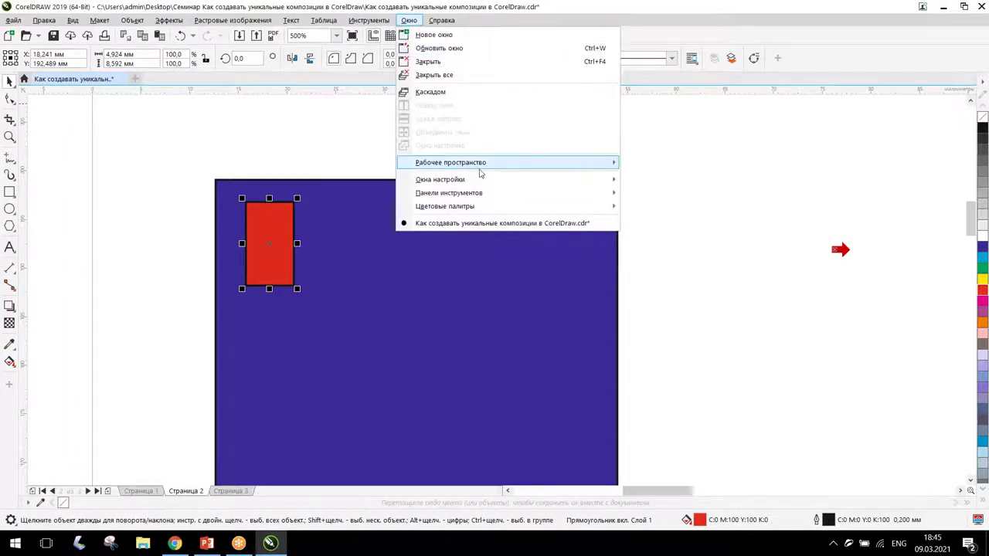
{"action": "mouse_move", "coordinate": [479, 183]}
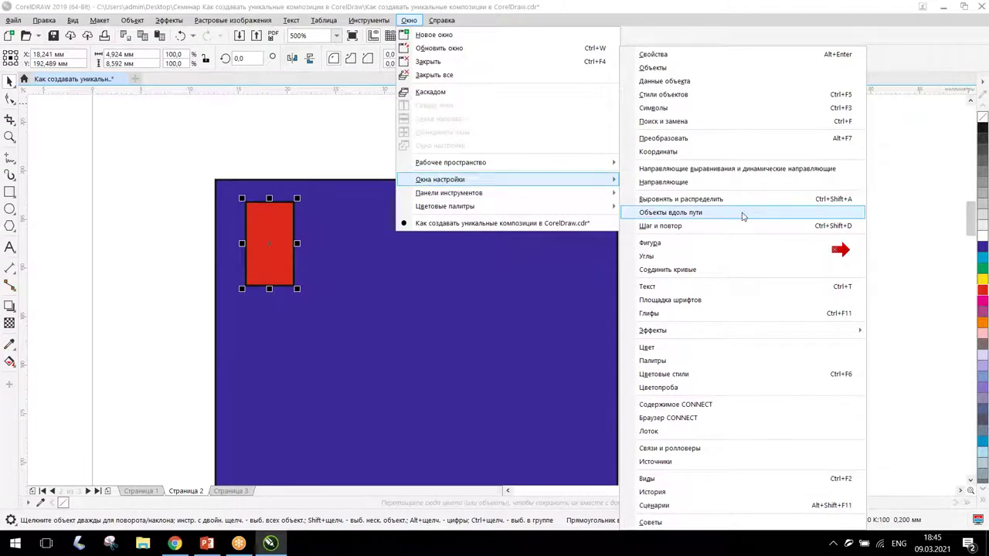
{"action": "left_click", "coordinate": [760, 143]}
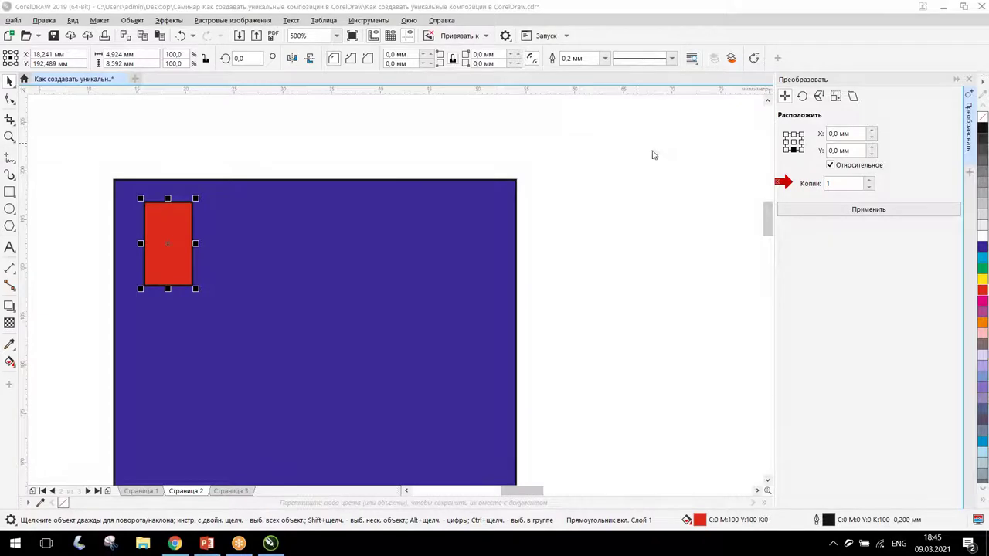
Step: Try one copy of the red window directly against its right edge, and undo it
{"action": "left_click", "coordinate": [801, 142]}
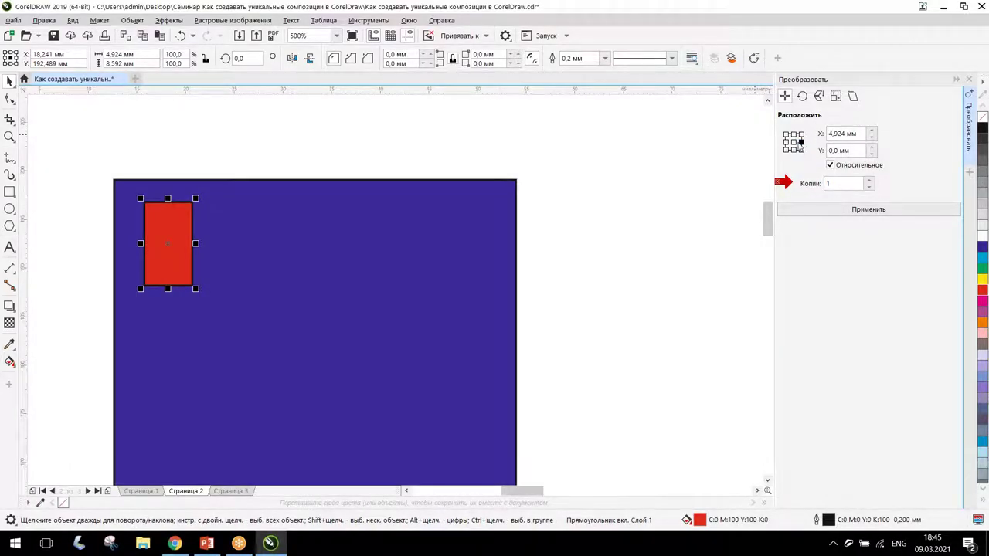
{"action": "left_click", "coordinate": [872, 213]}
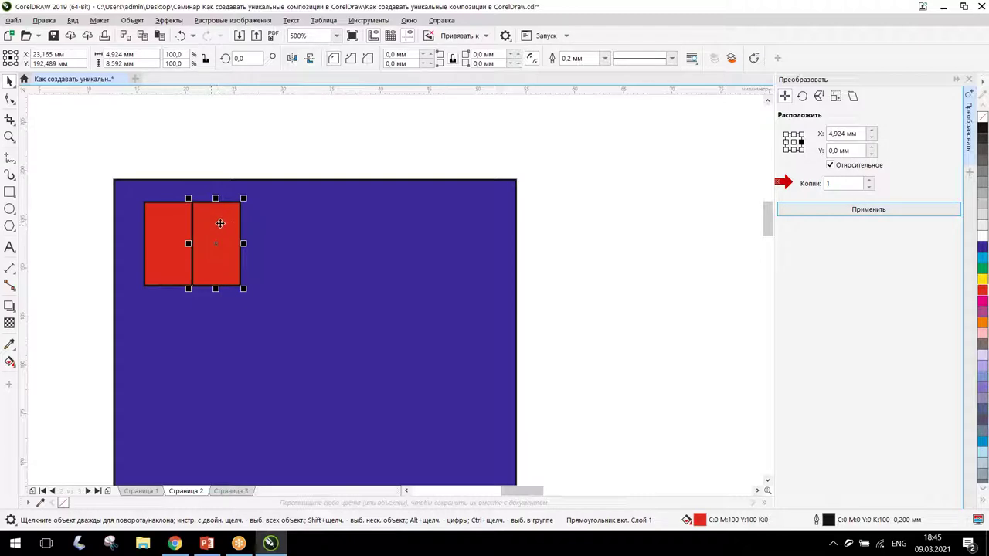
{"action": "left_click", "coordinate": [181, 36]}
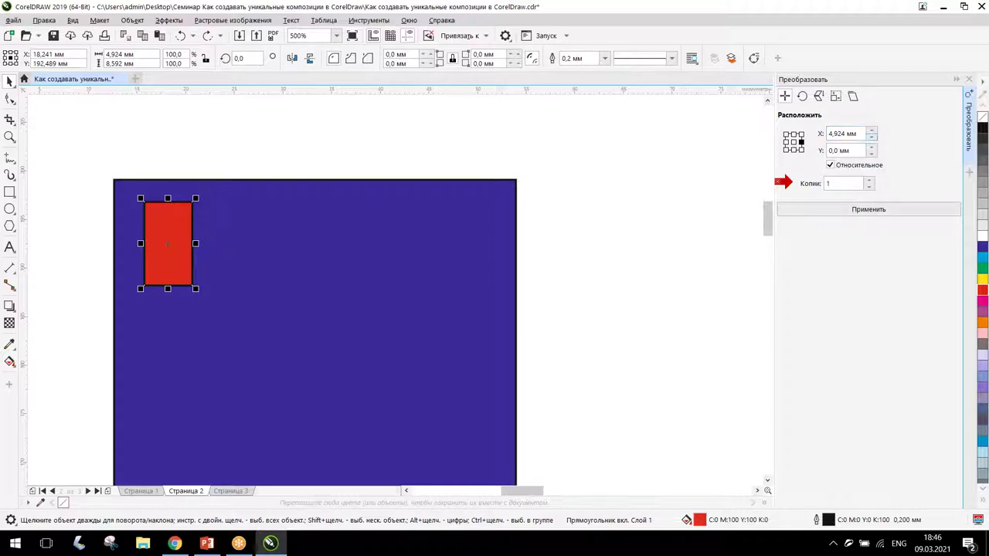
Step: Copy the red window four times to the right at a relative horizontal offset of 7 mm, forming a row of five
{"action": "left_click", "coordinate": [862, 133]}
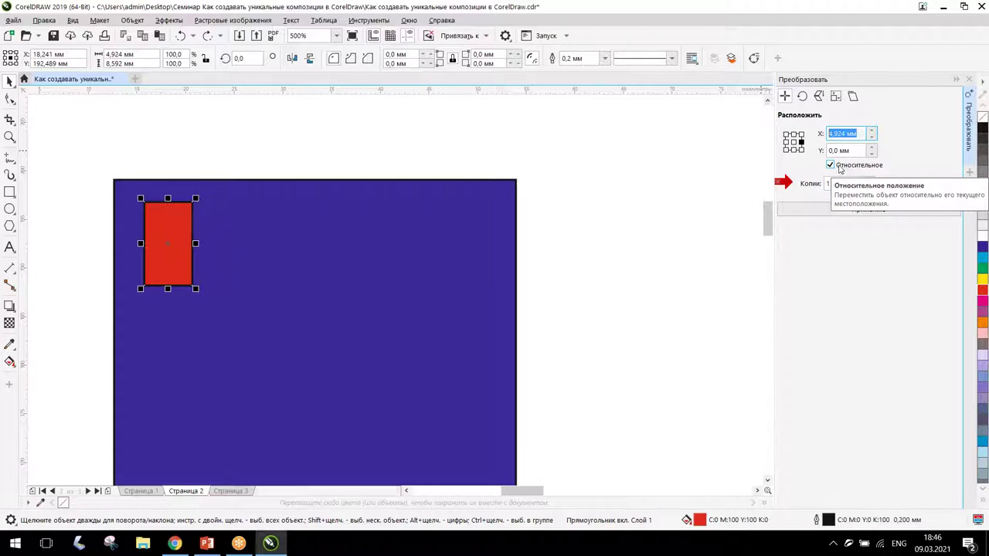
{"action": "type", "text": "7"}
{"action": "left_click", "coordinate": [871, 210]}
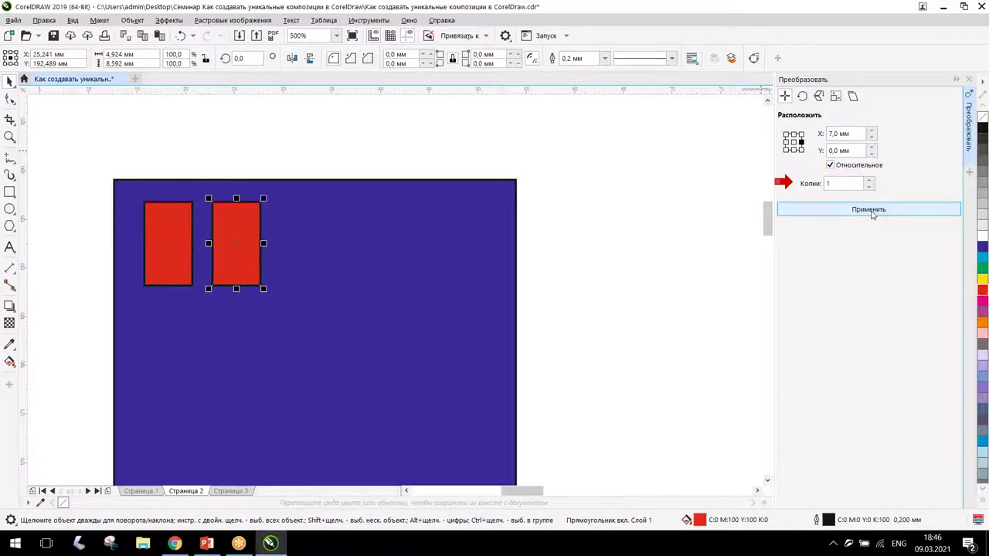
{"action": "double_click", "coordinate": [857, 133]}
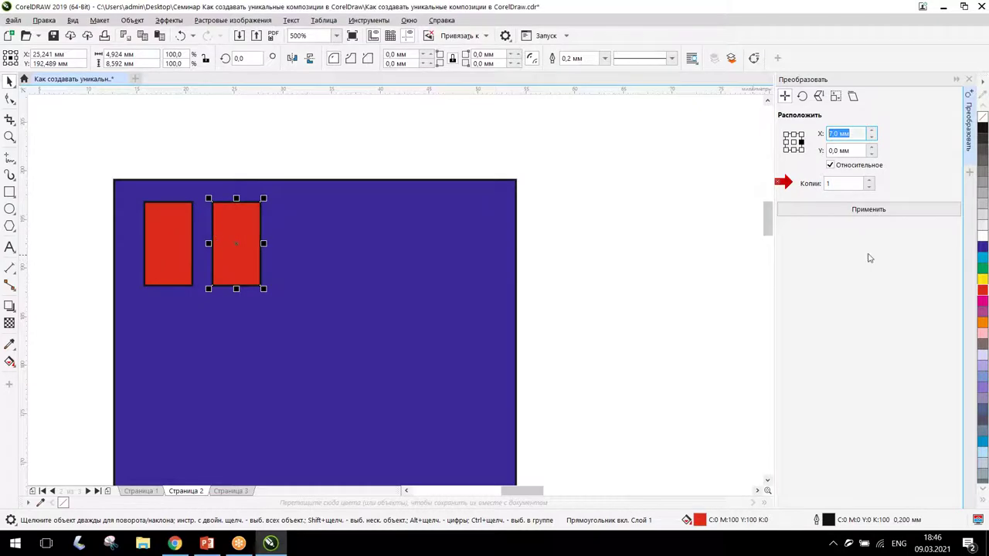
{"action": "left_click", "coordinate": [831, 211]}
{"action": "left_click", "coordinate": [831, 211]}
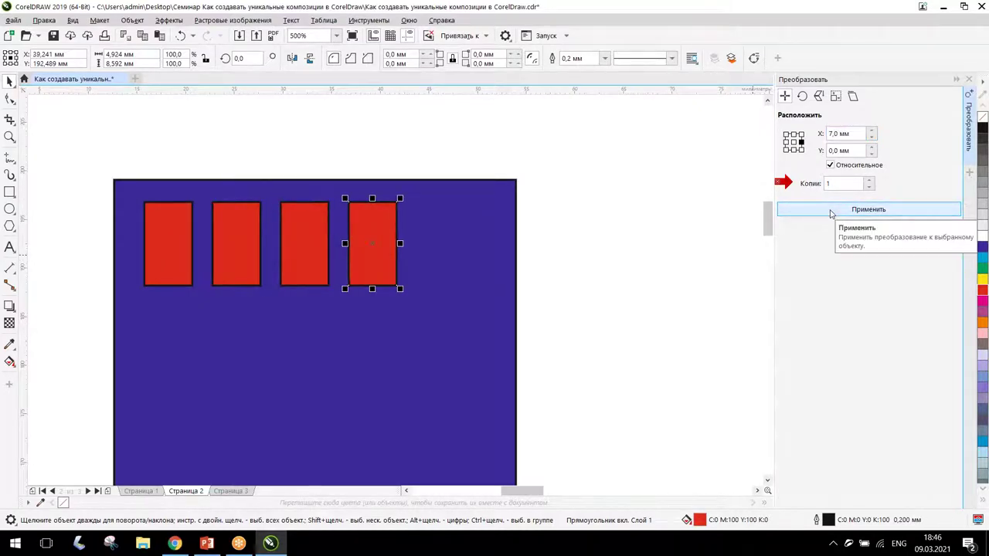
{"action": "left_click", "coordinate": [831, 211]}
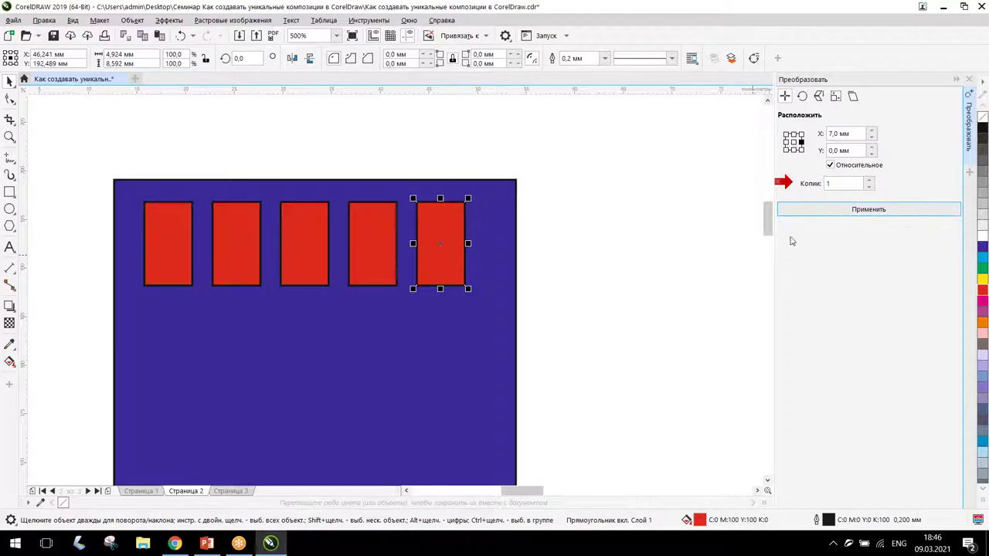
Step: Select the row of five red windows and copy it once downward at a relative vertical offset of -15 mm
{"action": "left_click_drag", "start_coordinate": [109, 139], "coordinate": [628, 334]}
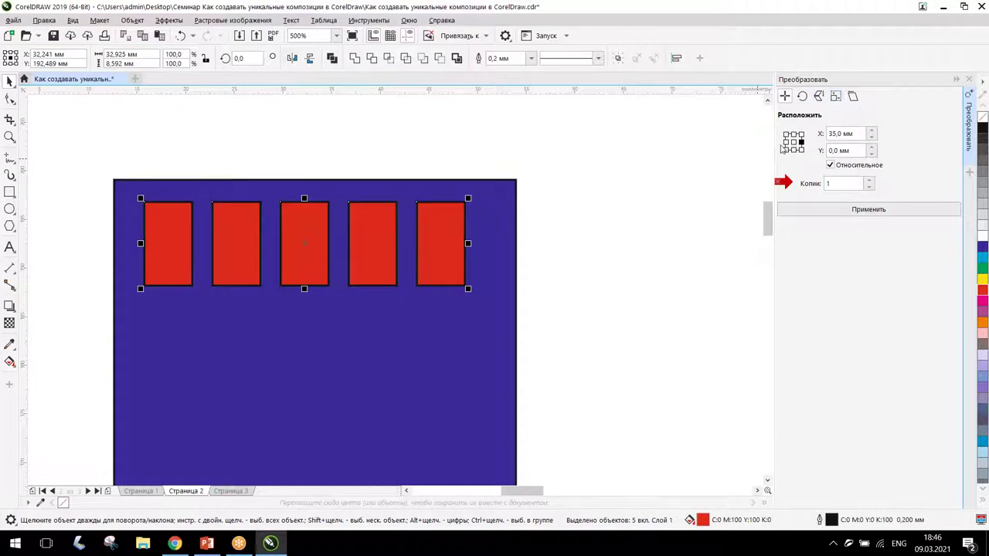
{"action": "left_click", "coordinate": [794, 150]}
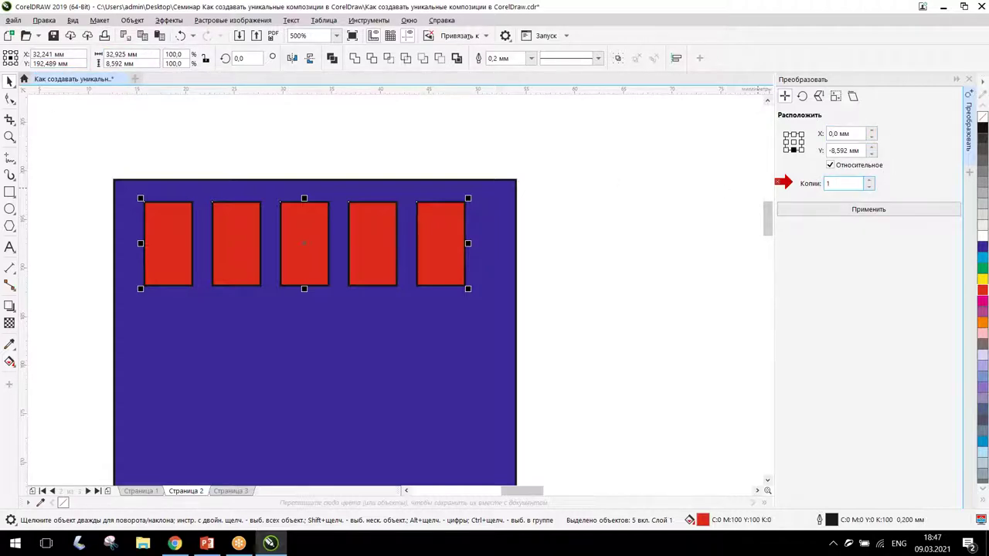
{"action": "left_click", "coordinate": [832, 150]}
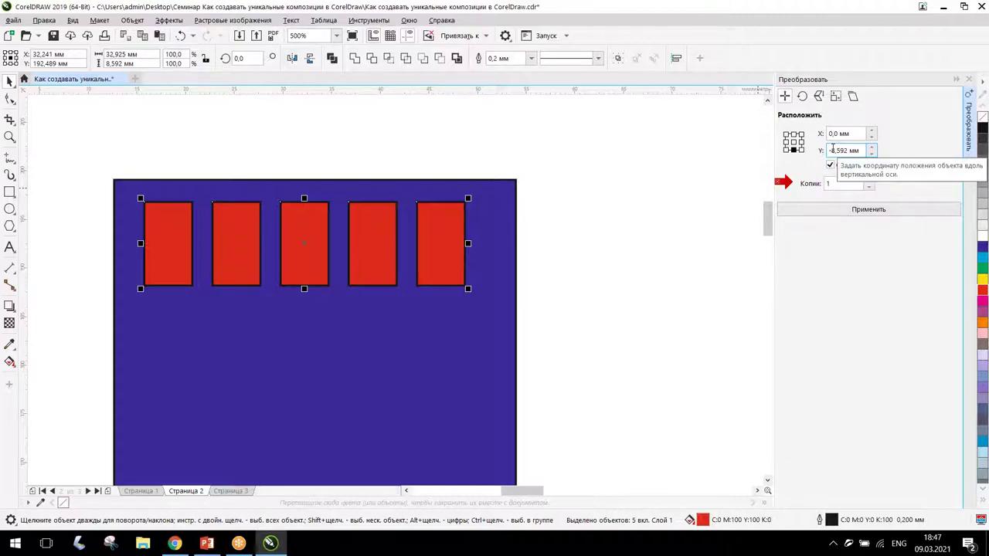
{"action": "left_click_drag", "start_coordinate": [832, 150], "coordinate": [859, 150]}
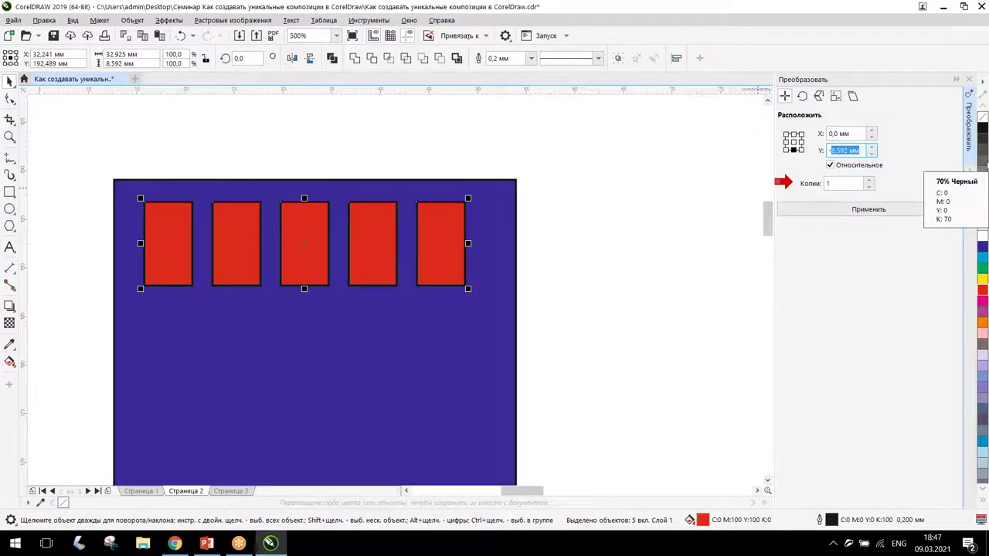
{"action": "type", "text": "-15"}
{"action": "left_click", "coordinate": [917, 209]}
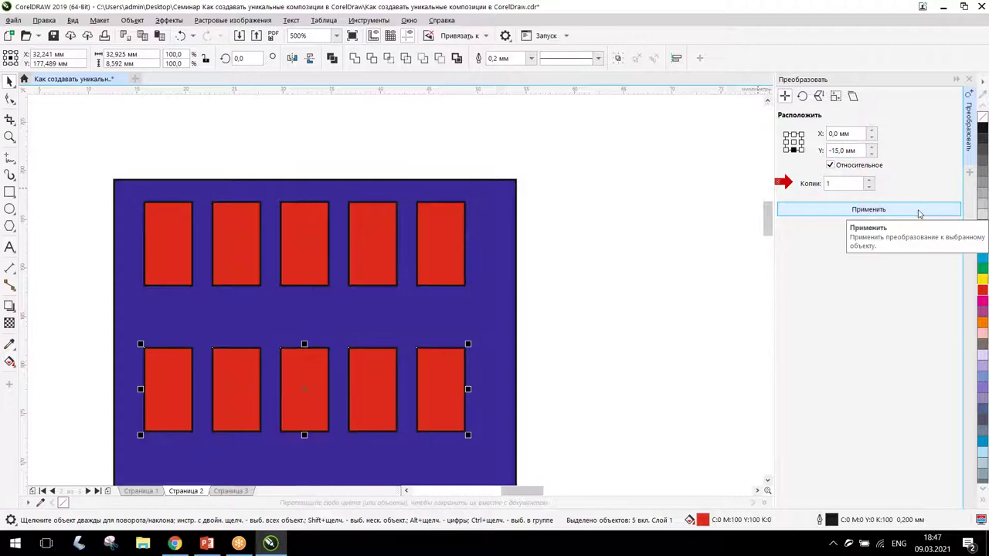
Step: Add three more copies of the window row below at the same -15 mm offset, filling the building with five rows
{"action": "scroll", "coordinate": [214, 347], "scroll_direction": "down", "scroll_amount": 2}
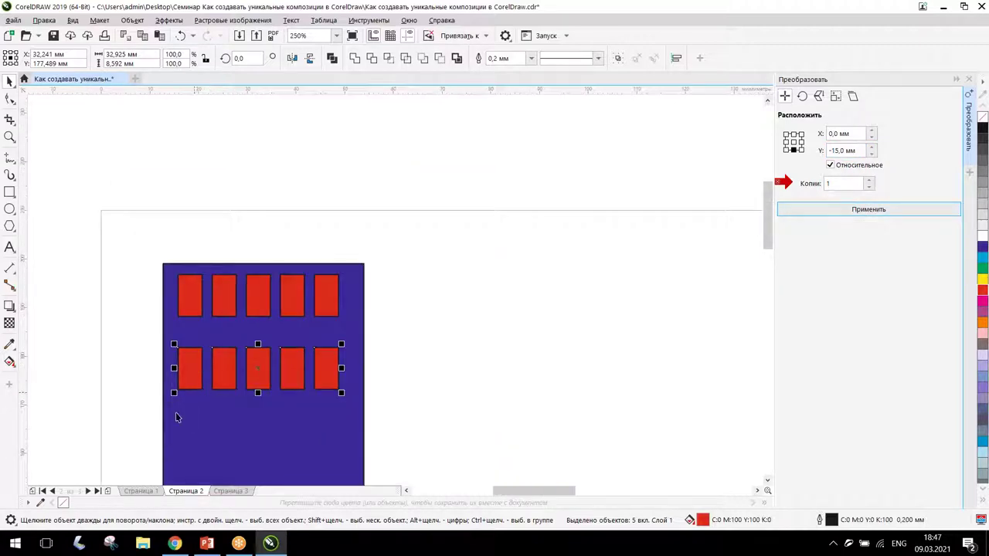
{"action": "left_click", "coordinate": [768, 480]}
{"action": "left_click", "coordinate": [768, 480]}
{"action": "left_click", "coordinate": [768, 480]}
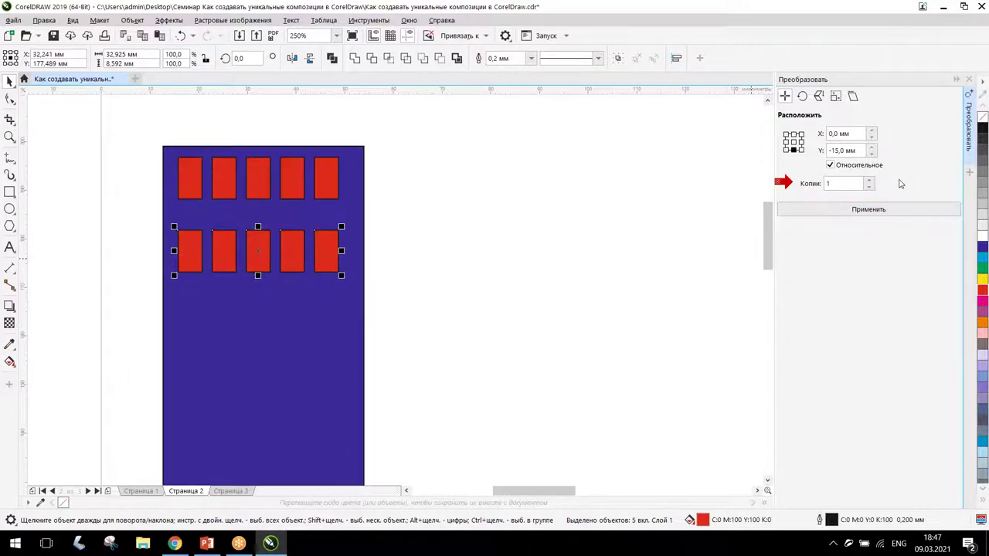
{"action": "left_click", "coordinate": [884, 210]}
{"action": "left_click", "coordinate": [885, 210]}
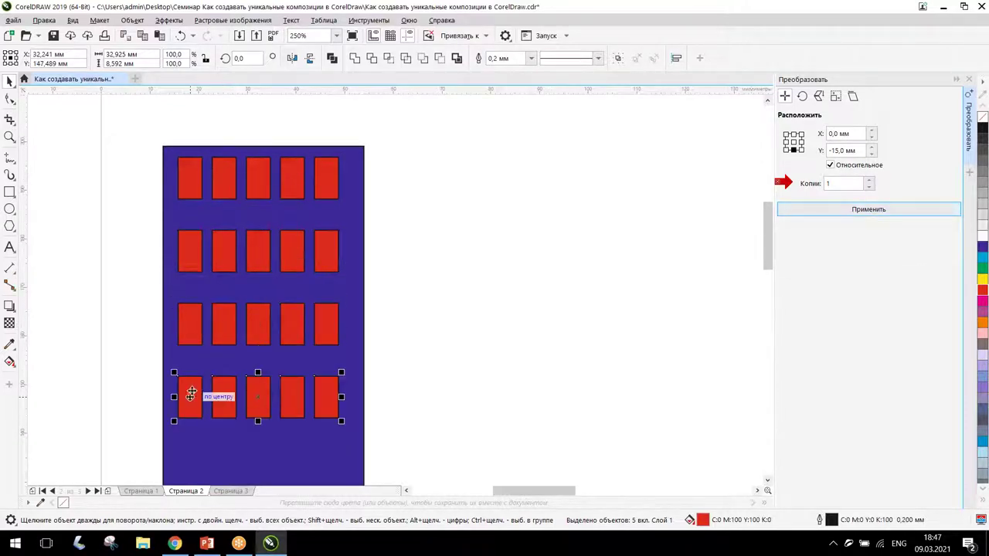
{"action": "scroll", "coordinate": [191, 395], "scroll_direction": "down", "scroll_amount": 3}
{"action": "scroll", "coordinate": [181, 417], "scroll_direction": "up", "scroll_amount": 2}
{"action": "left_click", "coordinate": [898, 210]}
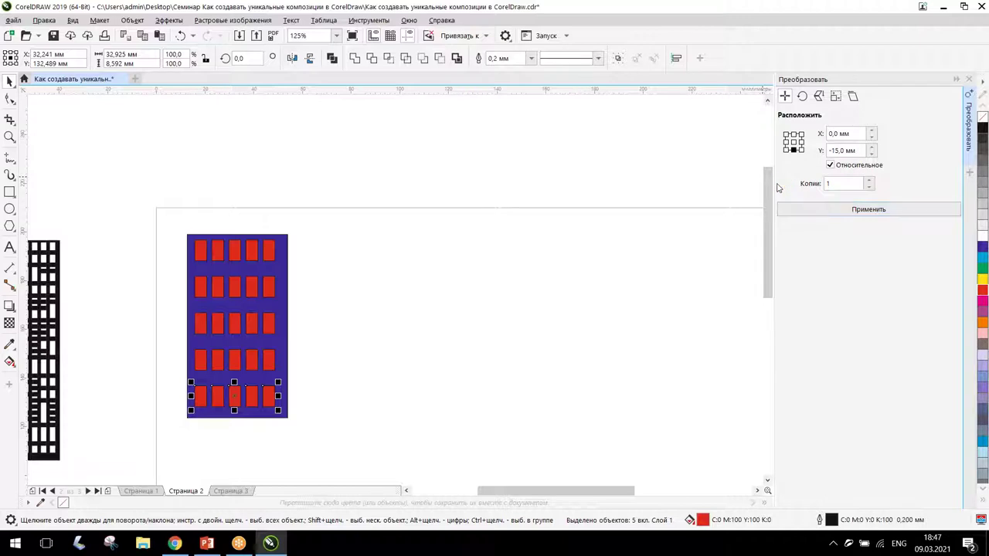
Step: Collapse the Transform docker and group all the red windows of the blue building
{"action": "left_click", "coordinate": [956, 79]}
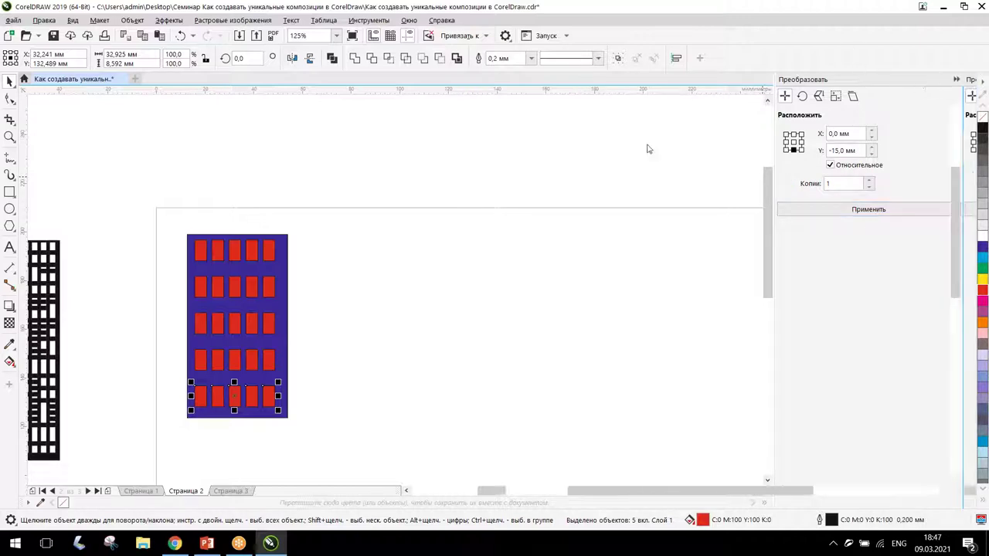
{"action": "left_click", "coordinate": [304, 223]}
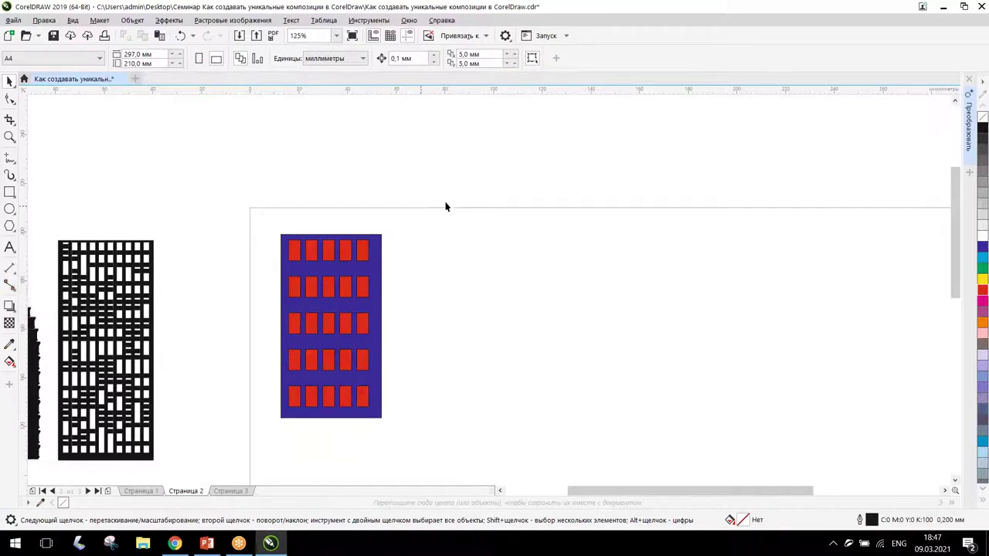
{"action": "key", "text": "ctrl+a"}
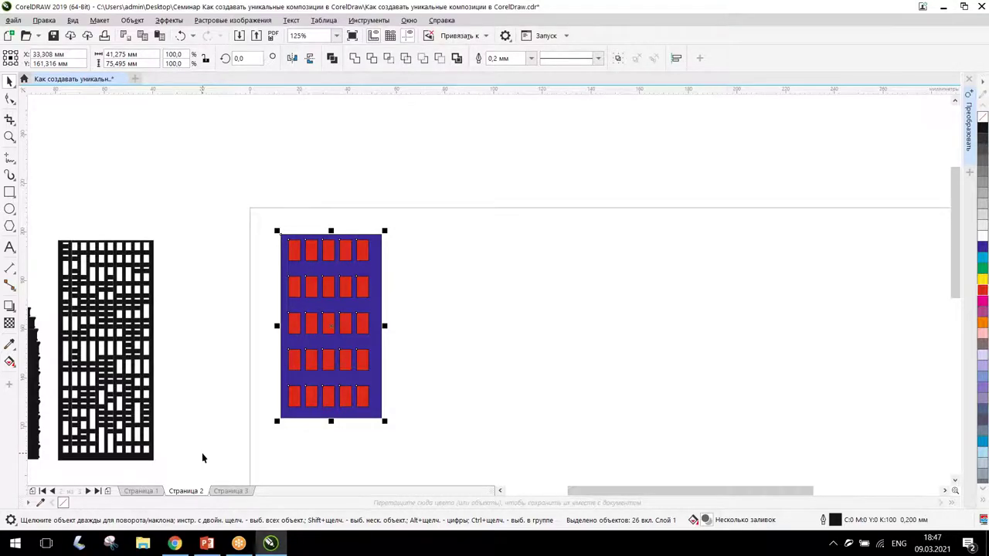
{"action": "key", "text": "shift+F2"}
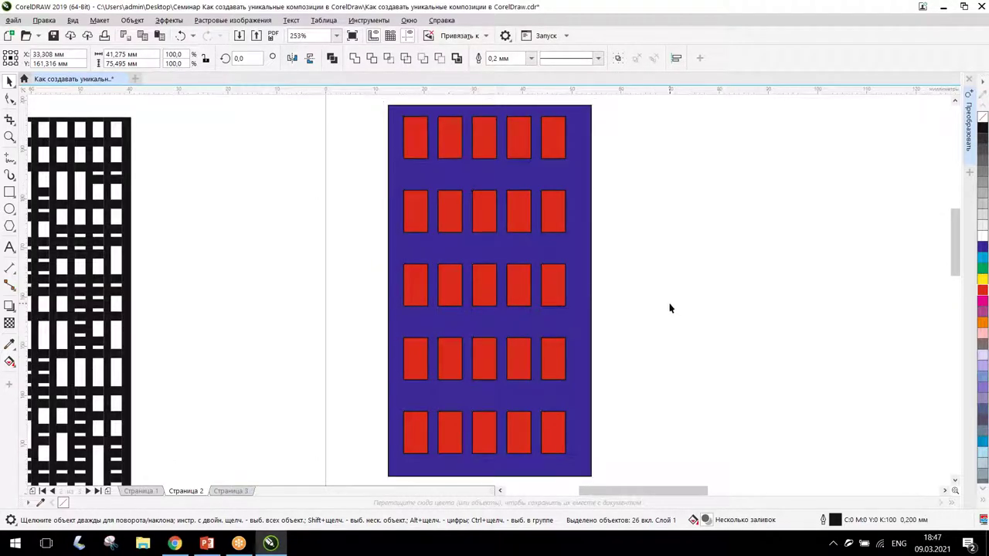
{"action": "left_click", "coordinate": [669, 307]}
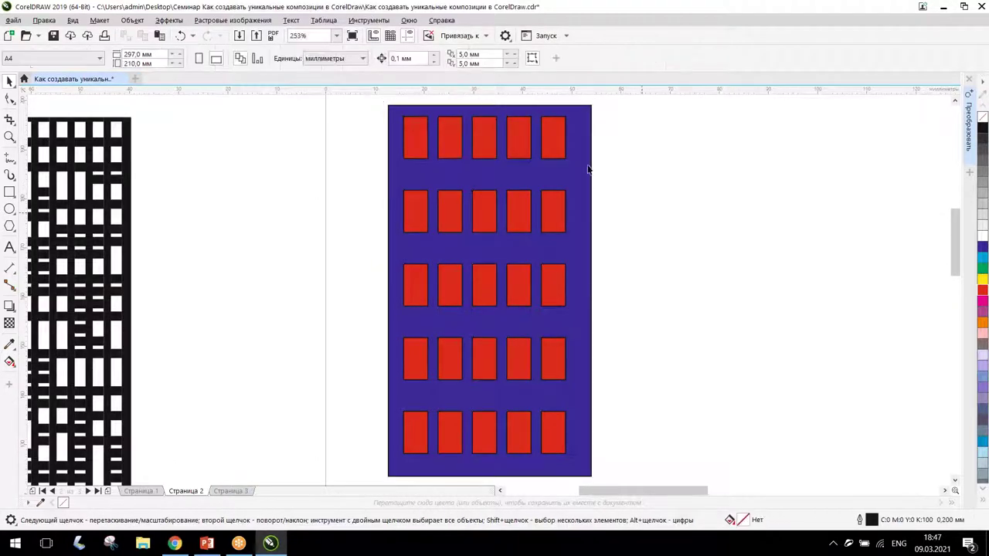
{"action": "left_click", "coordinate": [944, 491]}
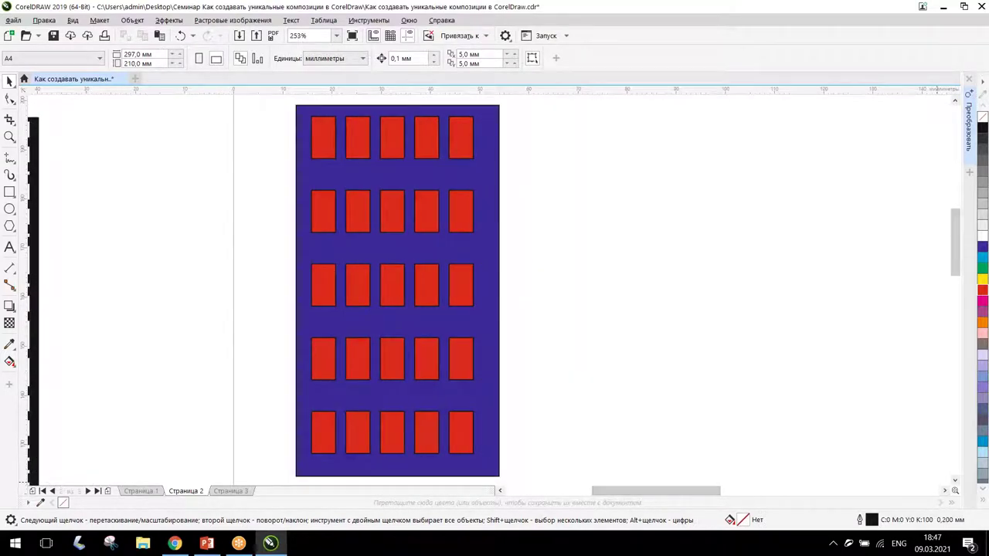
{"action": "left_click_drag", "start_coordinate": [667, 499], "coordinate": [670, 499]}
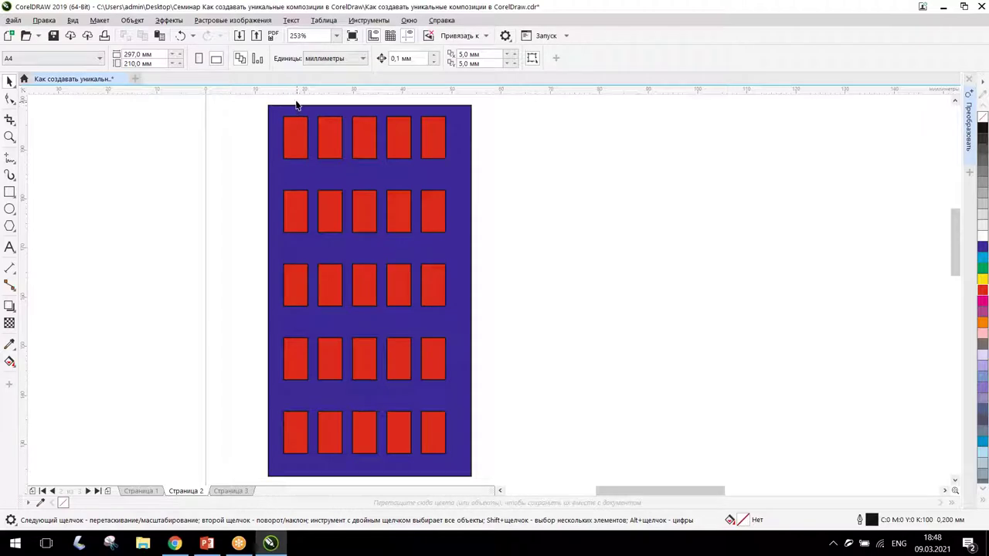
{"action": "left_click_drag", "start_coordinate": [278, 100], "coordinate": [455, 463]}
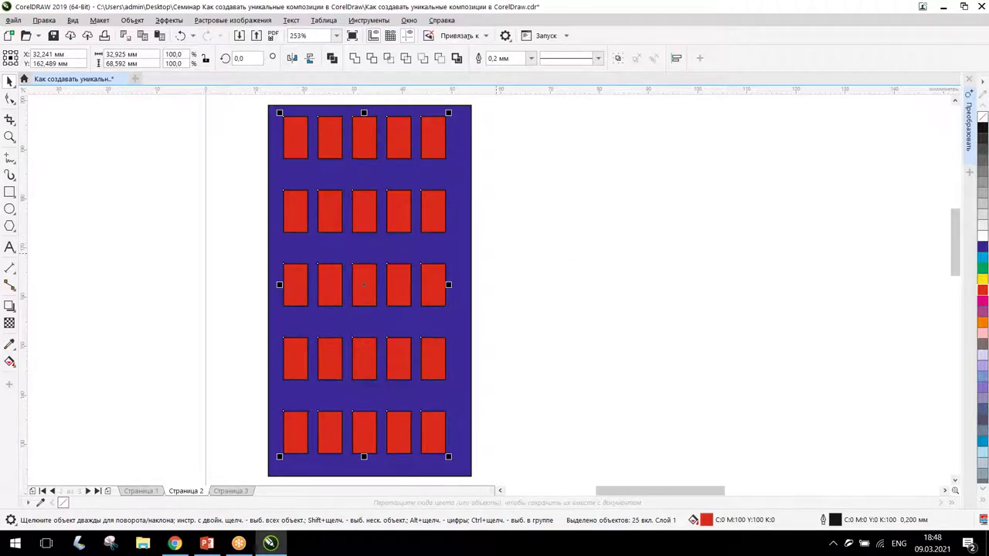
{"action": "key", "text": "ctrl+g"}
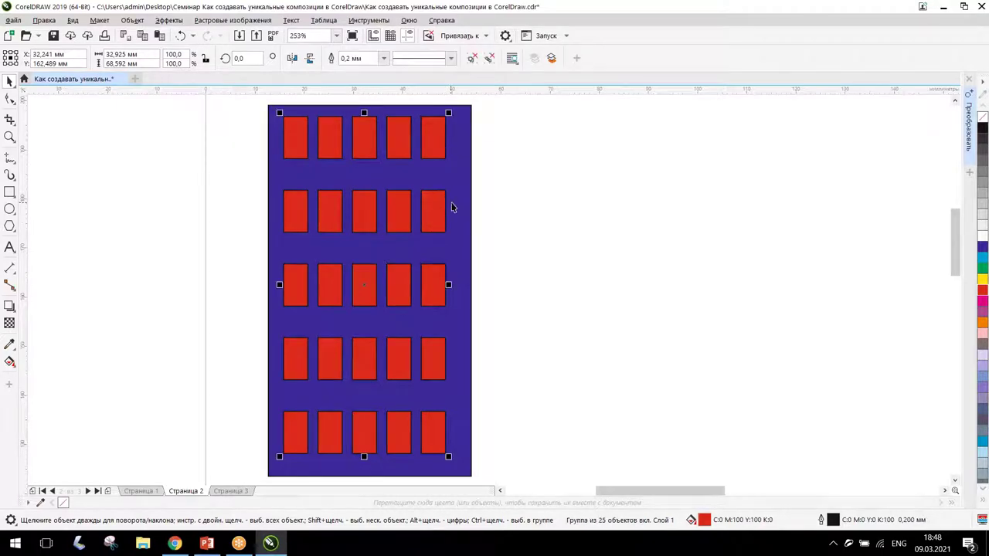
Step: Align the window group with the blue rectangle, centering it both horizontally and vertically
{"action": "left_click", "coordinate": [471, 168], "text": "shift"}
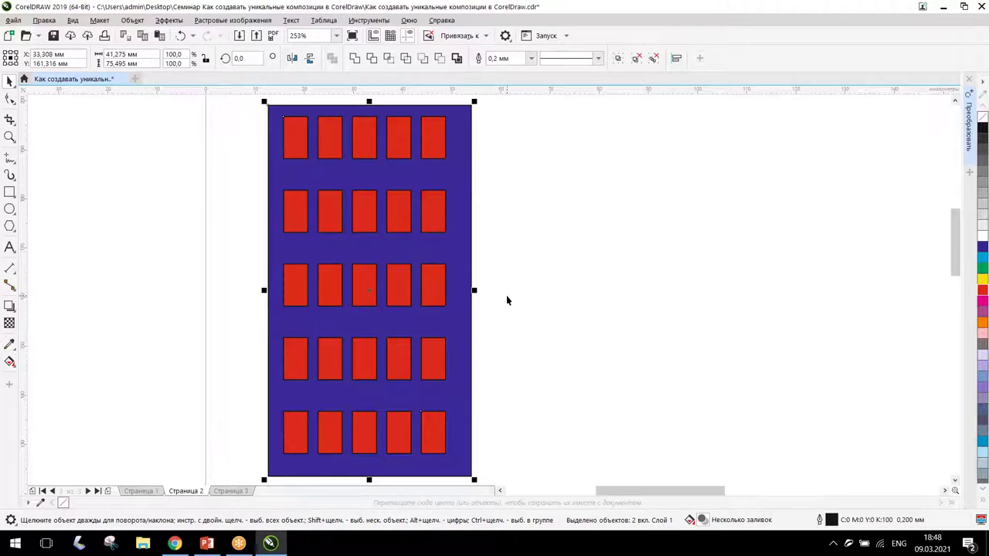
{"action": "key", "text": "c"}
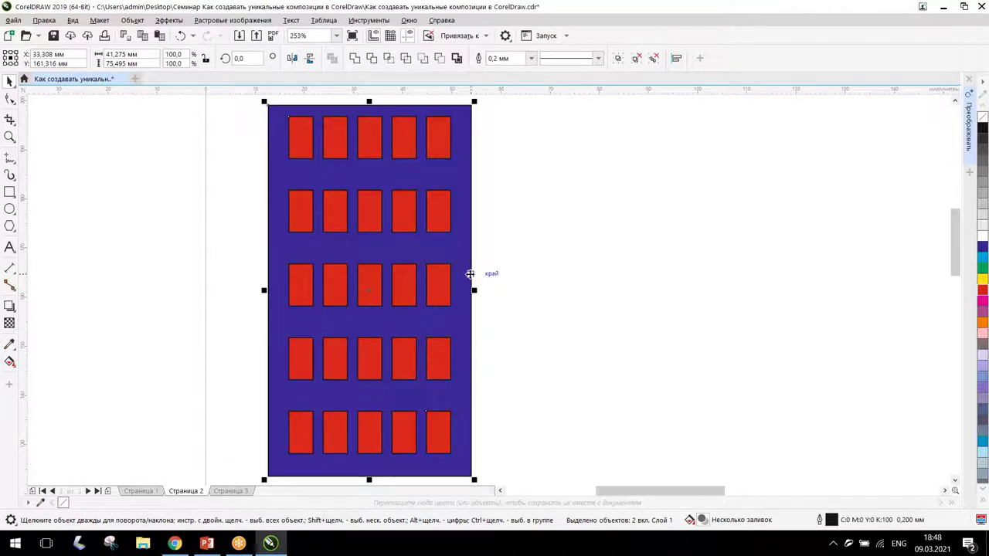
{"action": "key", "text": "e"}
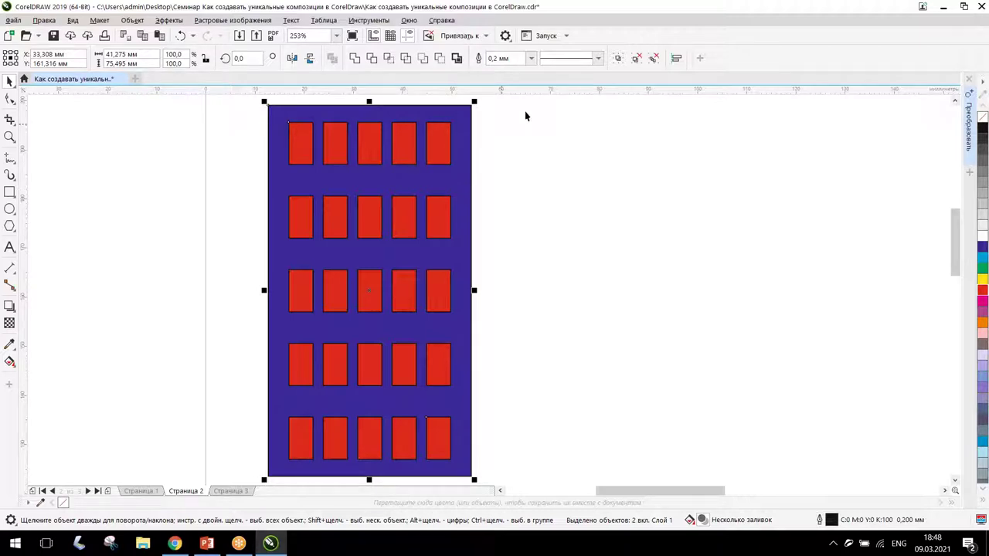
Step: Ungroup the windows completely and select the blue rectangle together with every separate red window
{"action": "left_click", "coordinate": [653, 59]}
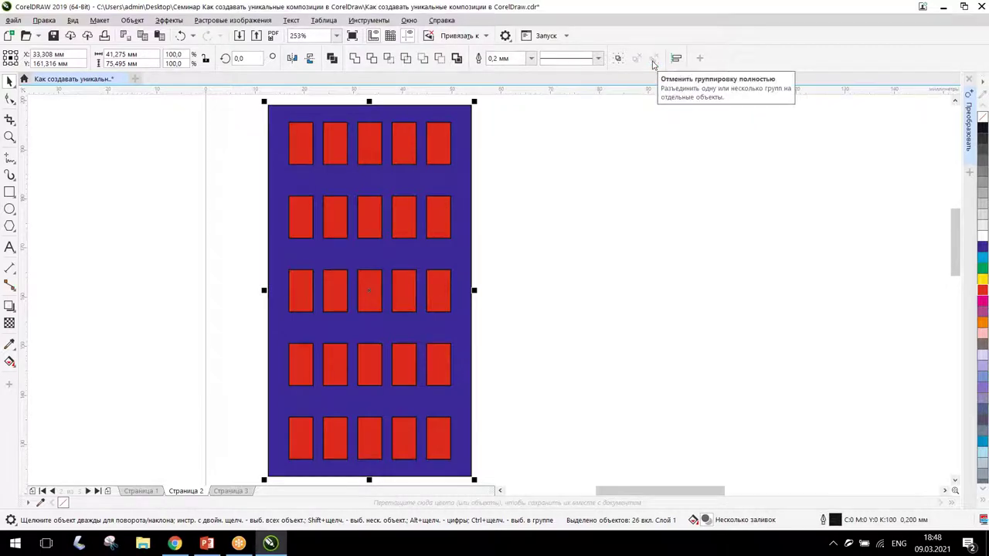
{"action": "left_click", "coordinate": [604, 234]}
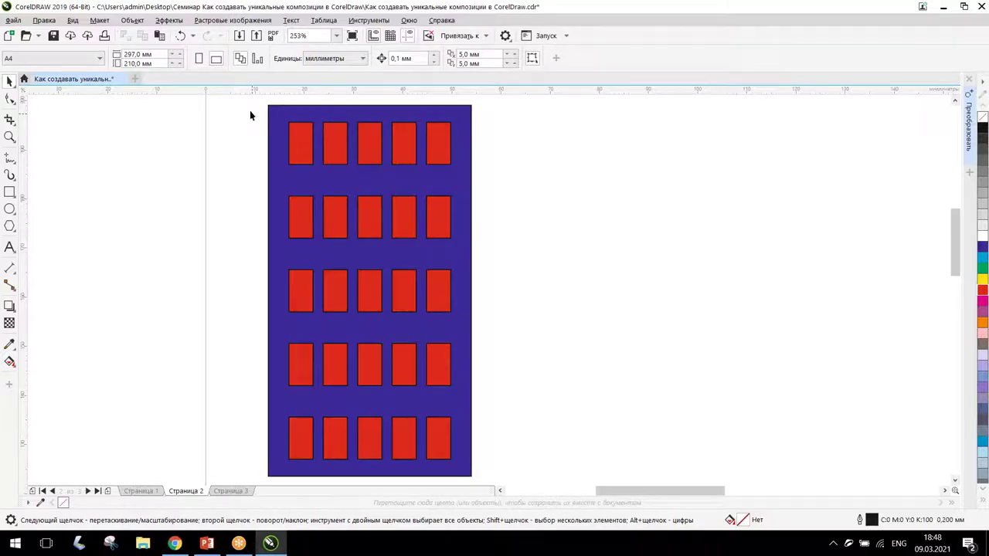
{"action": "left_click_drag", "start_coordinate": [249, 103], "coordinate": [491, 464]}
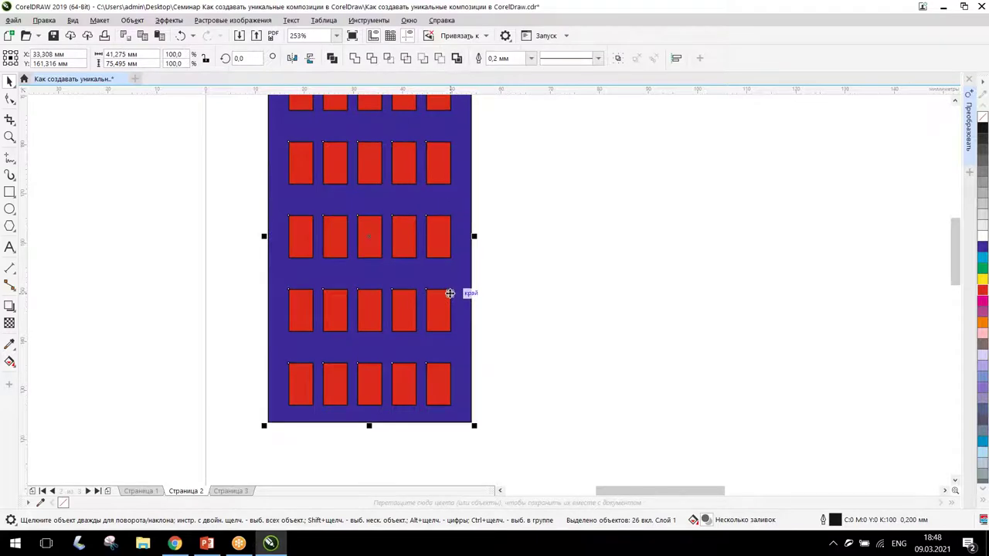
{"action": "scroll", "coordinate": [448, 275], "scroll_direction": "down", "scroll_amount": 2}
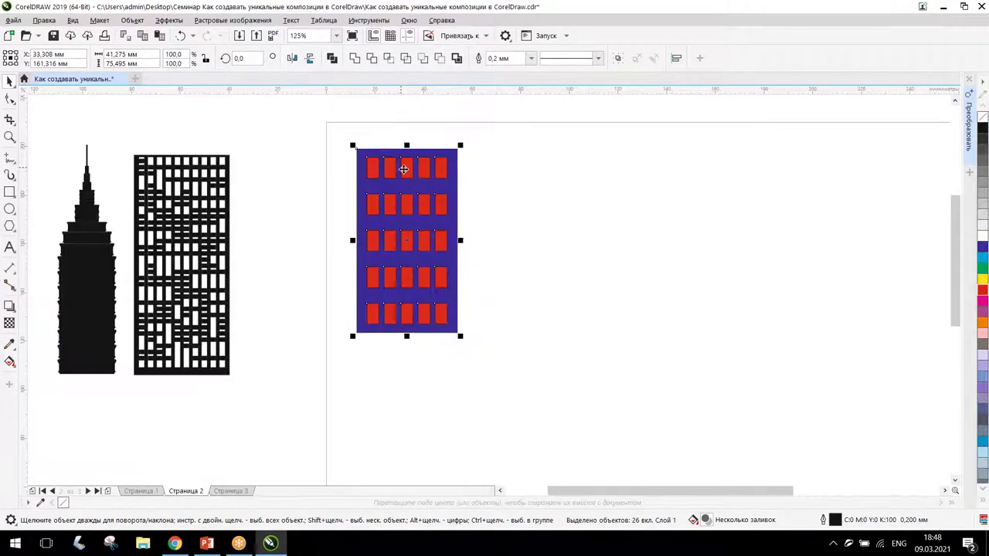
{"action": "scroll", "coordinate": [404, 162], "scroll_direction": "up", "scroll_amount": 2}
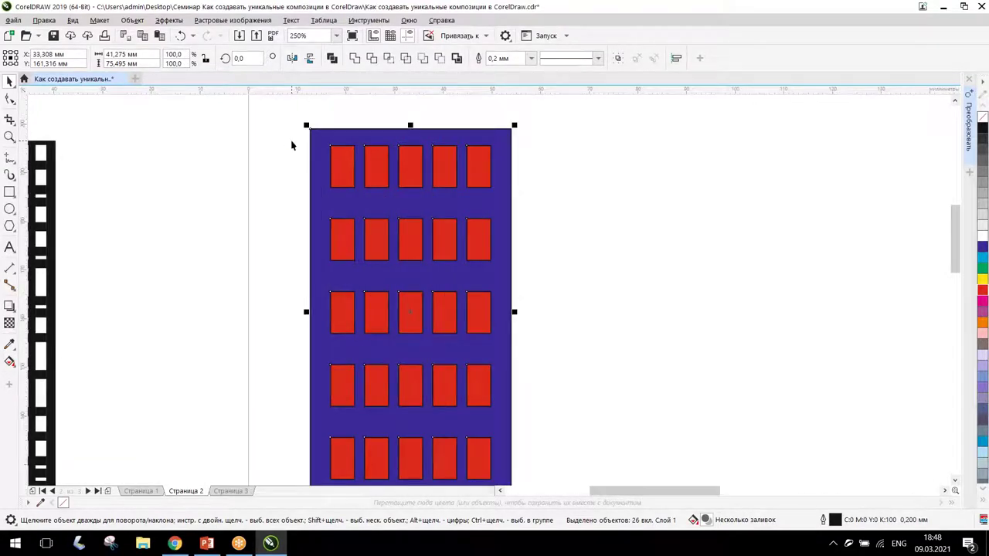
{"action": "left_click", "coordinate": [607, 531]}
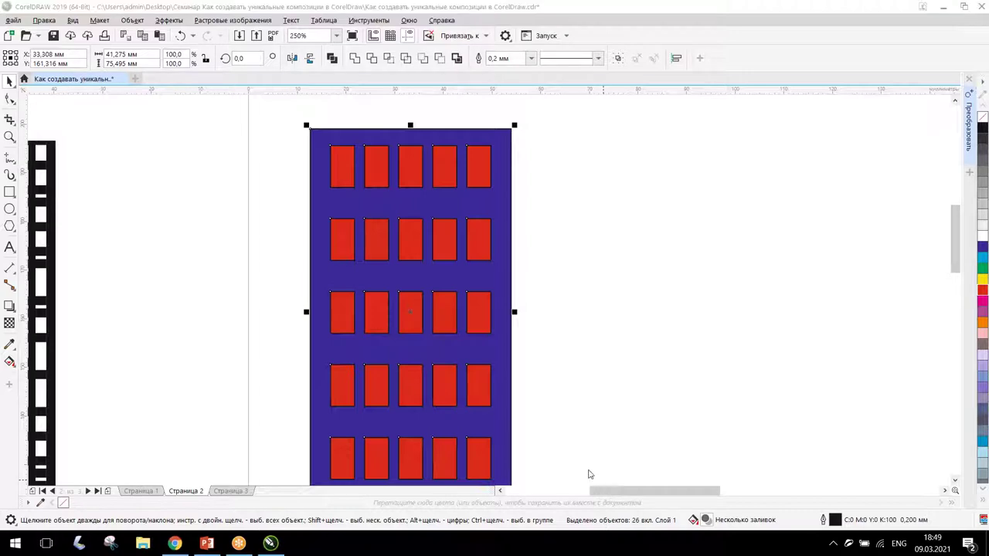
Step: Reselect the blue building with all its windows and examine the available Shaping (Формирование) commands
{"action": "left_click", "coordinate": [271, 167]}
{"action": "left_click_drag", "start_coordinate": [275, 108], "coordinate": [542, 454]}
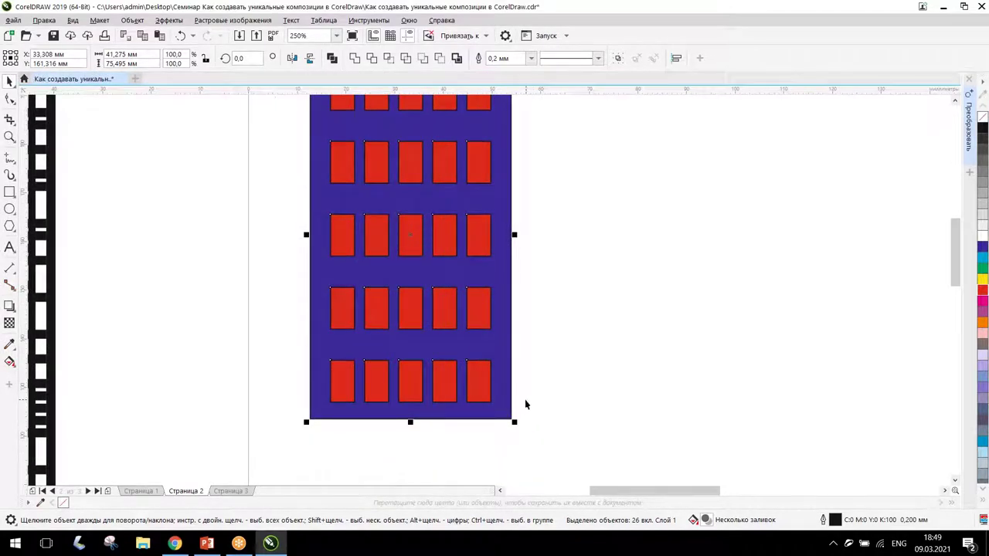
{"action": "left_click", "coordinate": [954, 101]}
{"action": "left_click", "coordinate": [954, 100]}
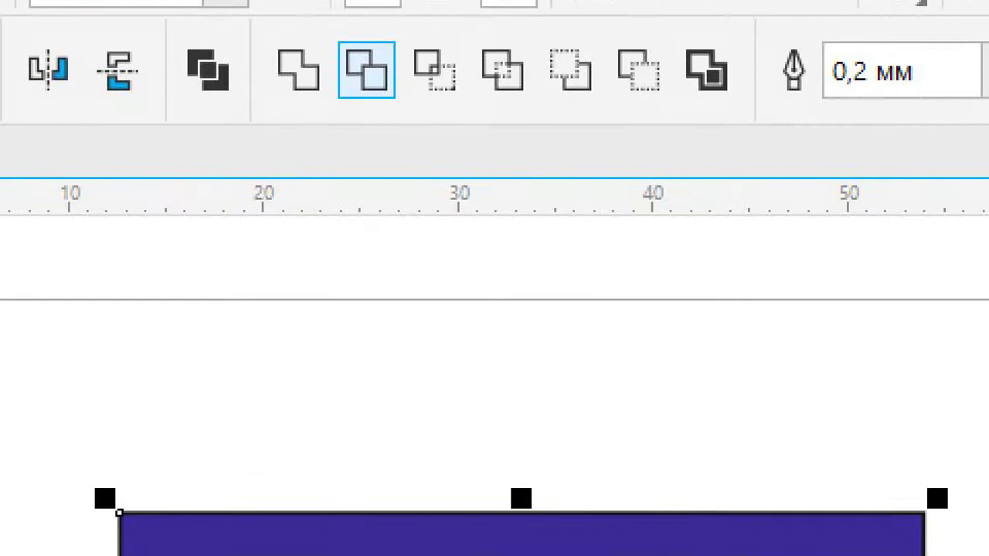
{"action": "left_click", "coordinate": [366, 43]}
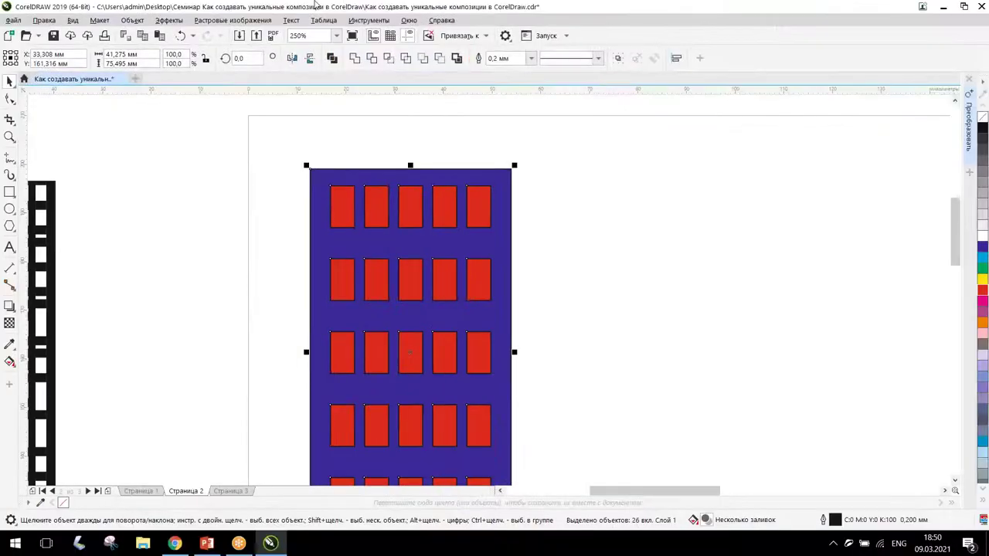
{"action": "left_click", "coordinate": [131, 21]}
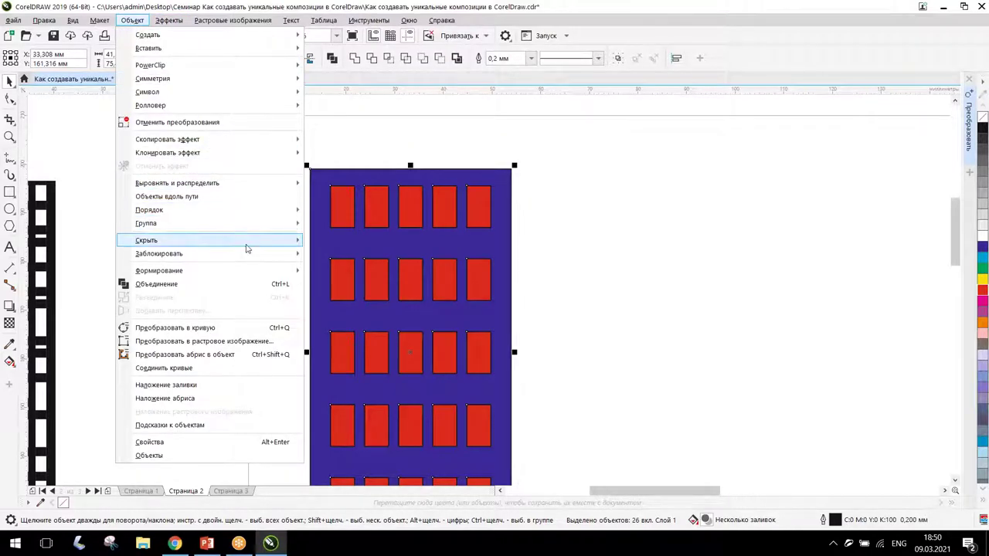
{"action": "mouse_move", "coordinate": [248, 270]}
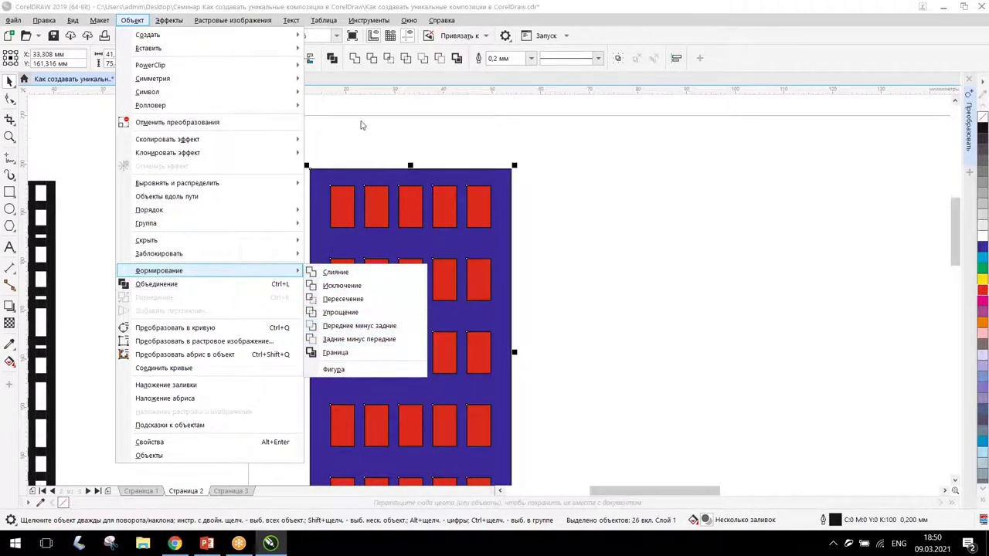
{"action": "left_click", "coordinate": [348, 73]}
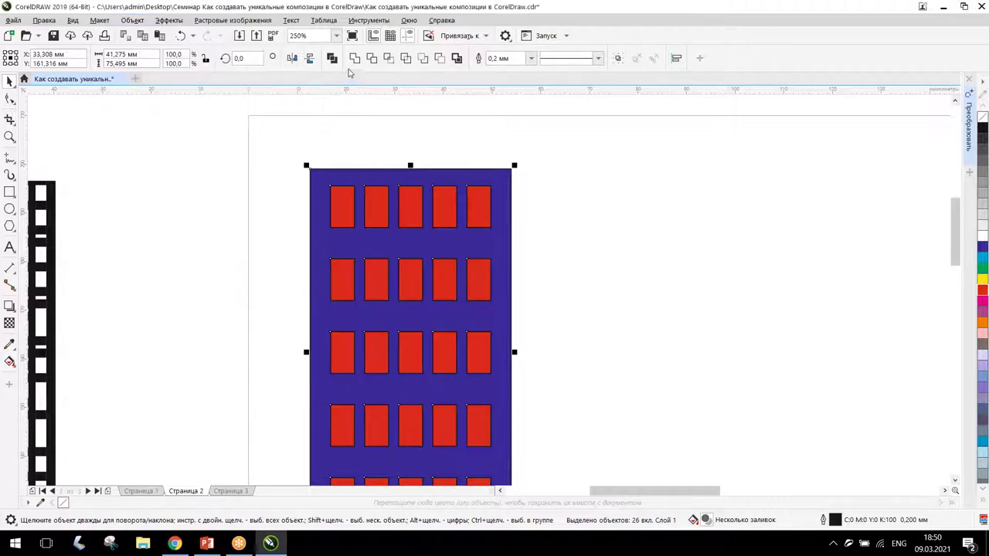
Step: Try welding the blue rectangle and the red windows into a single shape, and undo it
{"action": "left_click", "coordinate": [354, 60]}
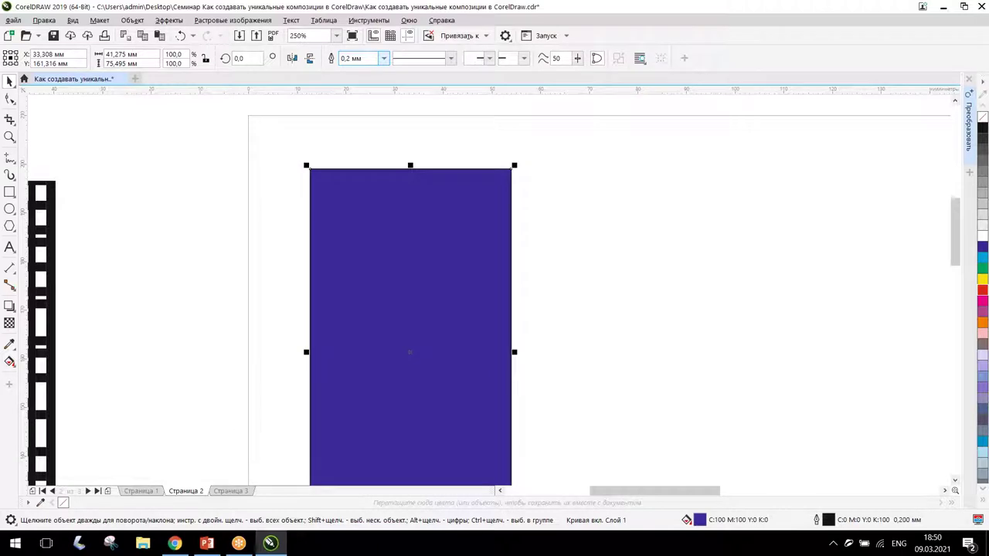
{"action": "key", "text": "ctrl+z"}
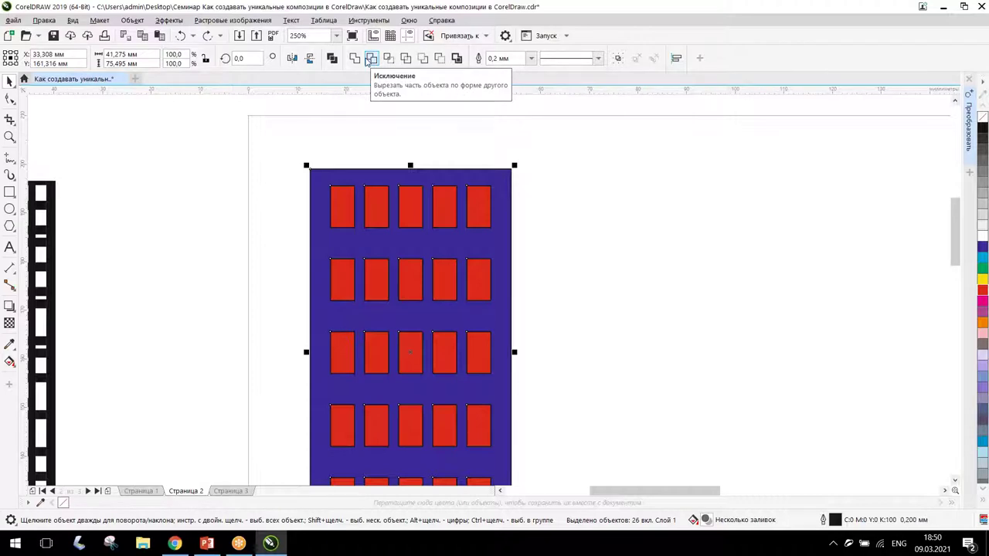
Step: Try trimming the blue rectangle with the red windows, check the cutout by moving the first top-row window outside the building, and undo
{"action": "left_click", "coordinate": [370, 60]}
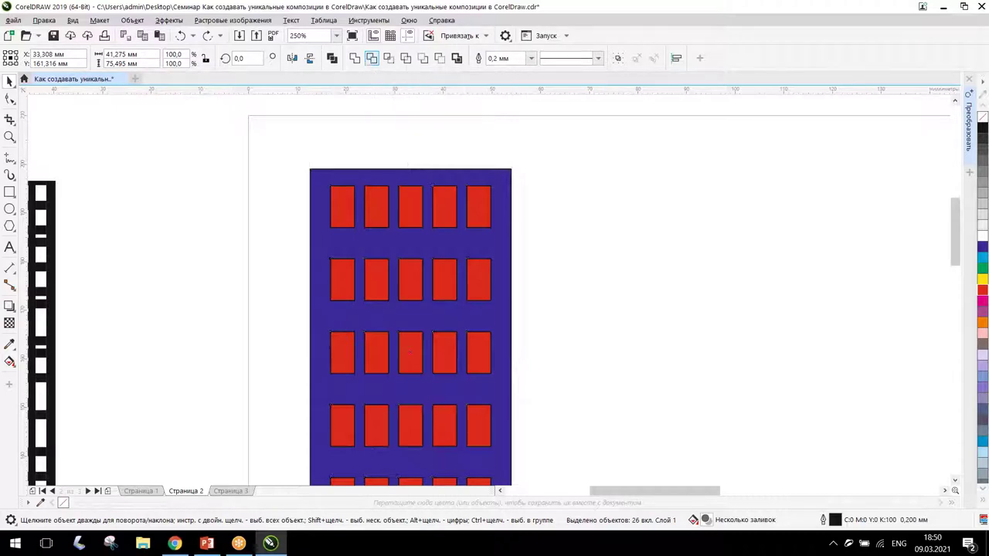
{"action": "left_click", "coordinate": [351, 127]}
{"action": "left_click_drag", "start_coordinate": [342, 218], "coordinate": [278, 214]}
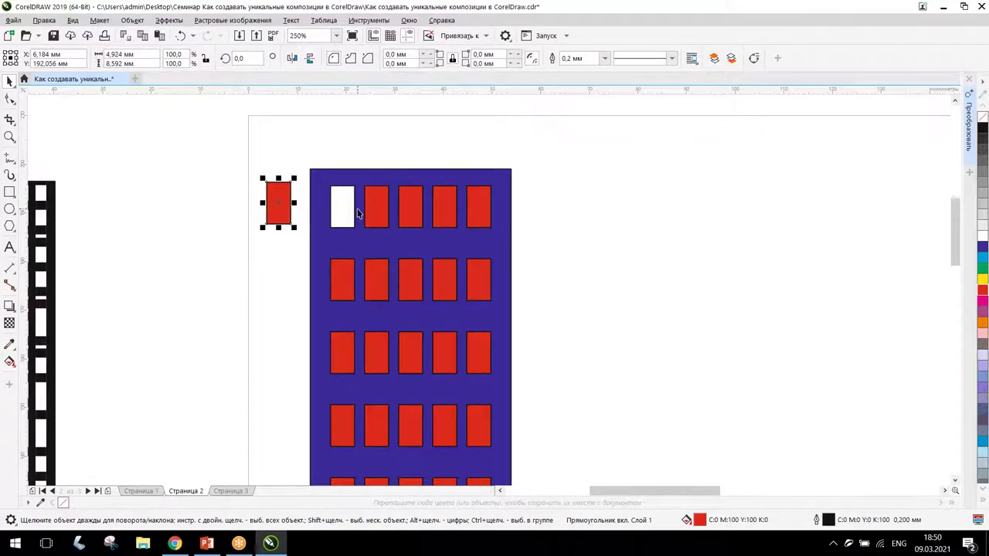
{"action": "key", "text": "ctrl+z"}
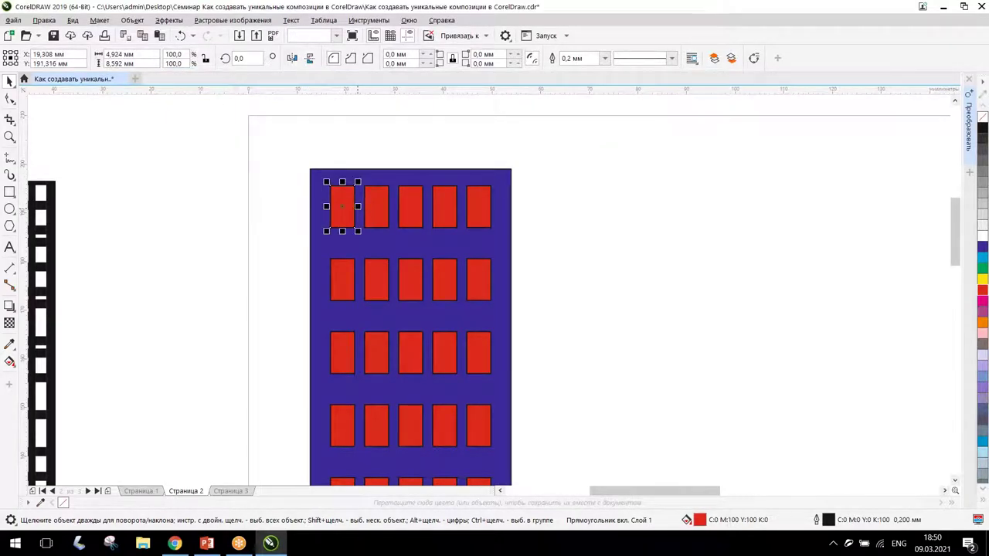
Step: Try the Front Minus Back operation (Передние минус задние) on the selected building and all its windows
{"action": "key", "text": "ctrl+a"}
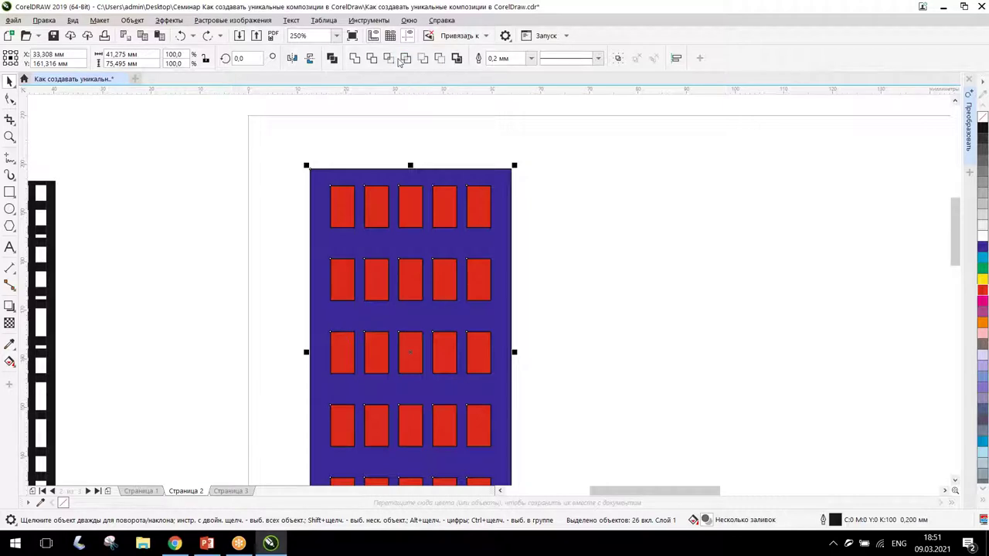
{"action": "left_click", "coordinate": [405, 60]}
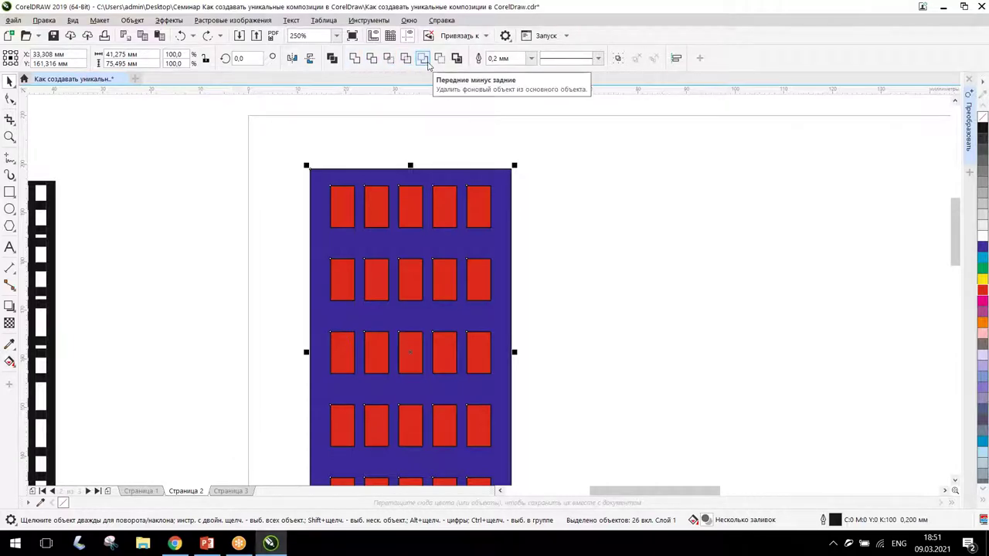
{"action": "left_click", "coordinate": [423, 62]}
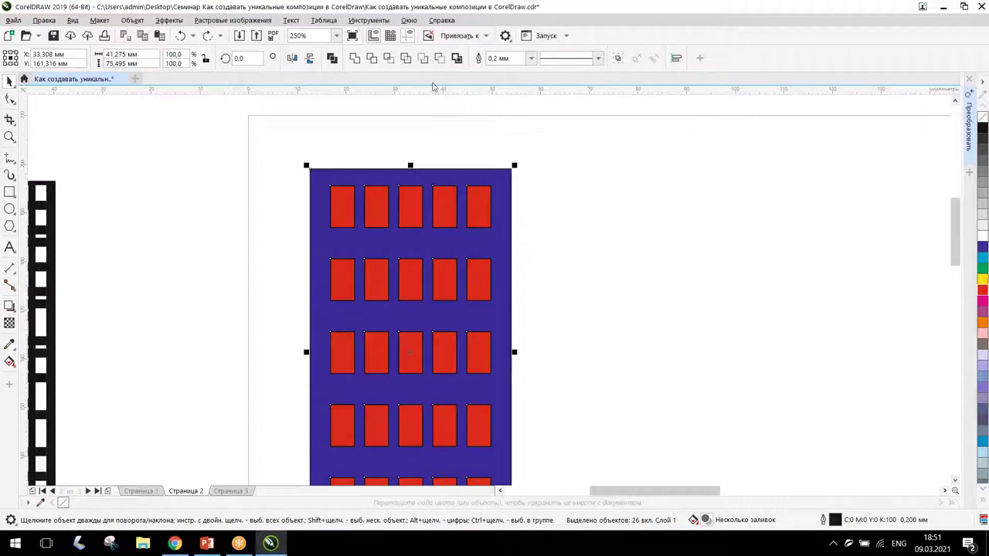
{"action": "left_click", "coordinate": [424, 60]}
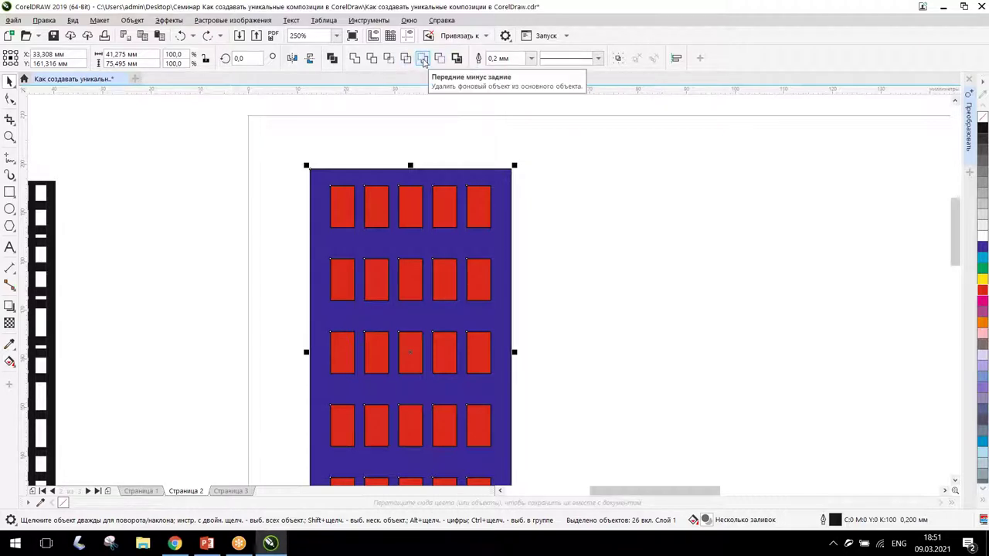
{"action": "left_click", "coordinate": [424, 59]}
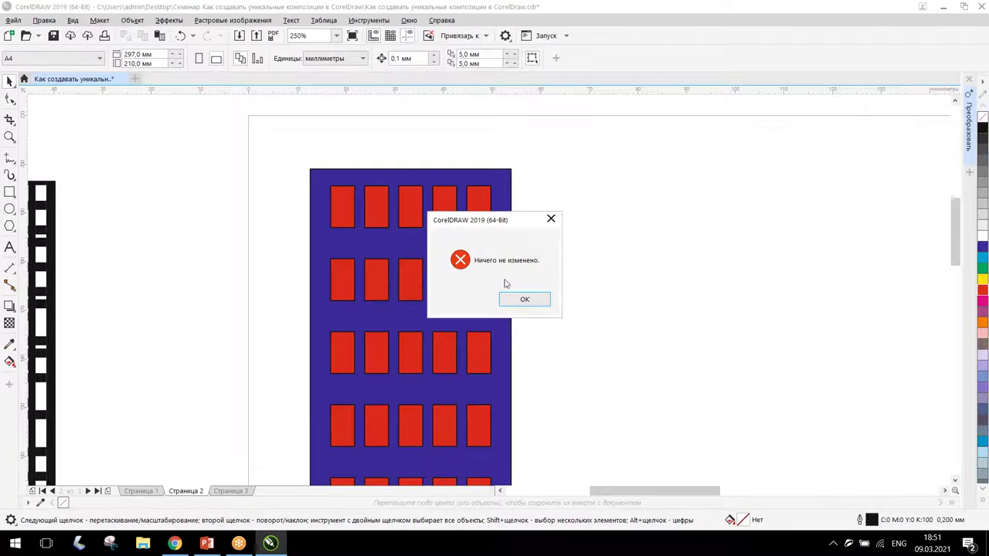
{"action": "left_click", "coordinate": [524, 300]}
Step: Retry Front Minus Back on the blue building and all its windows, test for a cutout by moving the last top-row window aside, and undo the move
{"action": "left_click_drag", "start_coordinate": [286, 143], "coordinate": [536, 452]}
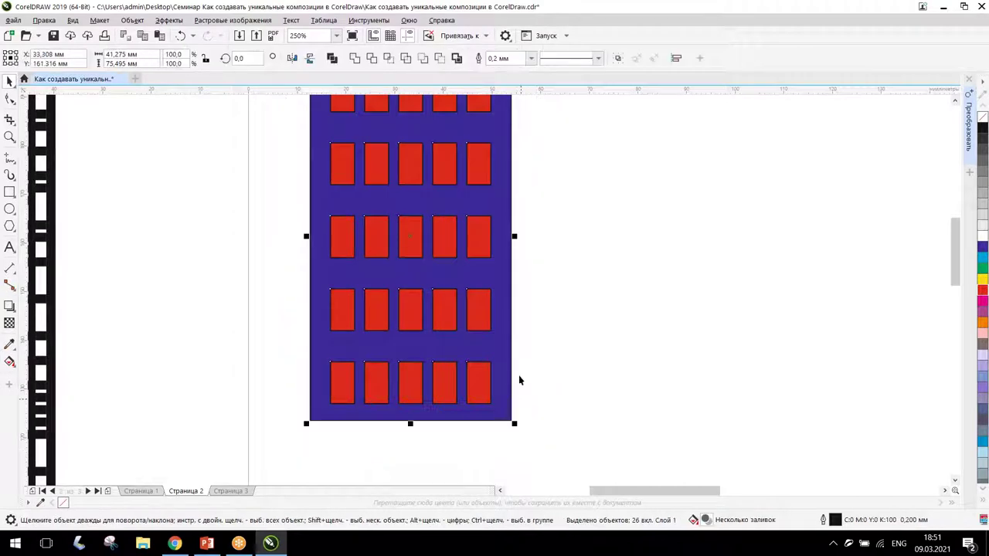
{"action": "left_click", "coordinate": [422, 62]}
{"action": "left_click", "coordinate": [521, 298]}
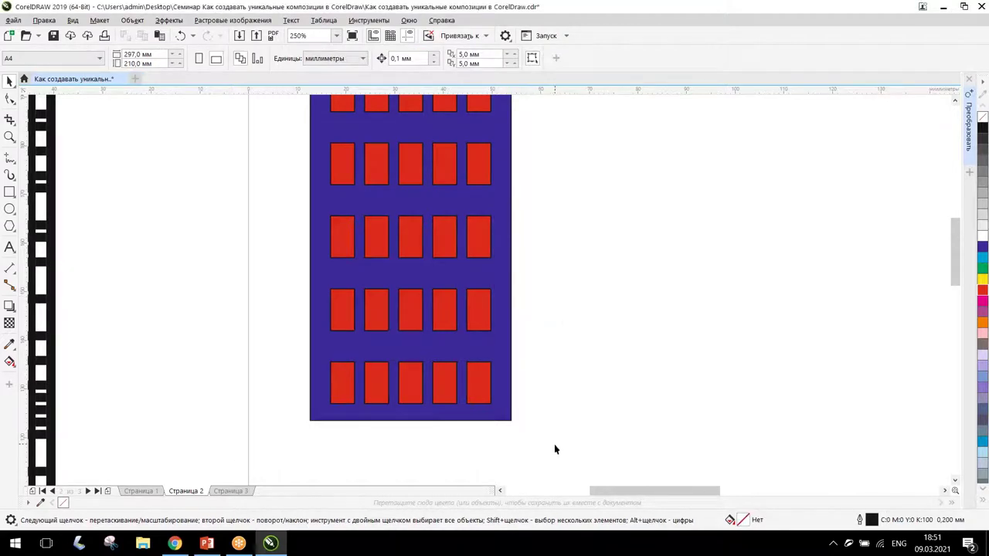
{"action": "scroll", "coordinate": [321, 187], "scroll_direction": "up", "scroll_amount": 3}
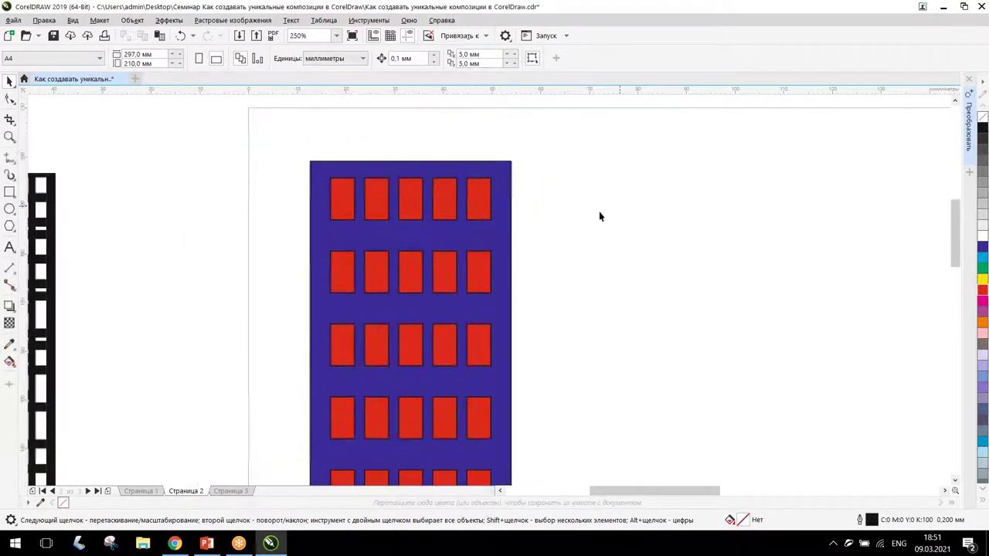
{"action": "left_click_drag", "start_coordinate": [472, 192], "coordinate": [517, 190]}
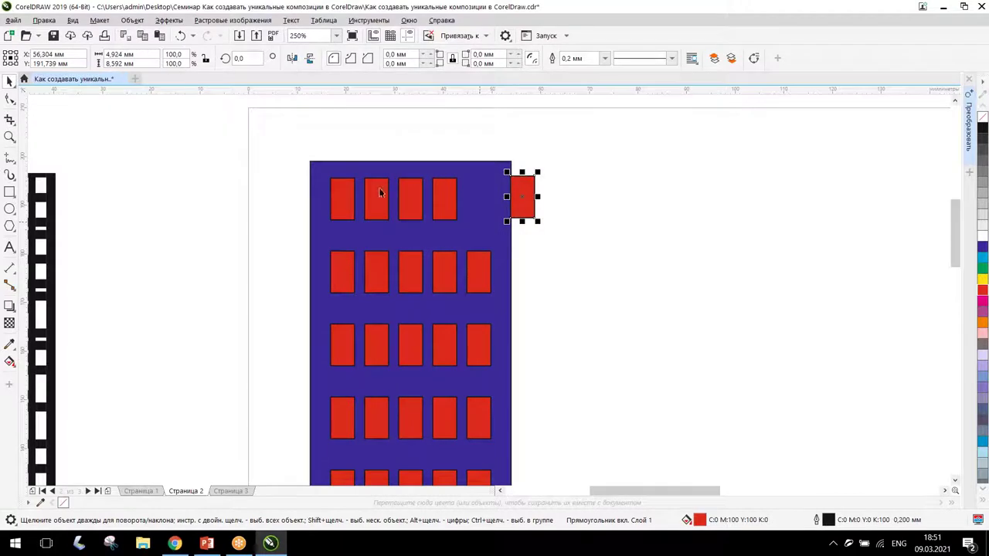
{"action": "key", "text": "ctrl+z"}
Step: Try the Back Minus Front operation on the reselected blue building and all its red windows, and undo it
{"action": "scroll", "coordinate": [404, 397], "scroll_direction": "down", "scroll_amount": 1}
{"action": "left_click_drag", "start_coordinate": [584, 548], "coordinate": [519, 444]}
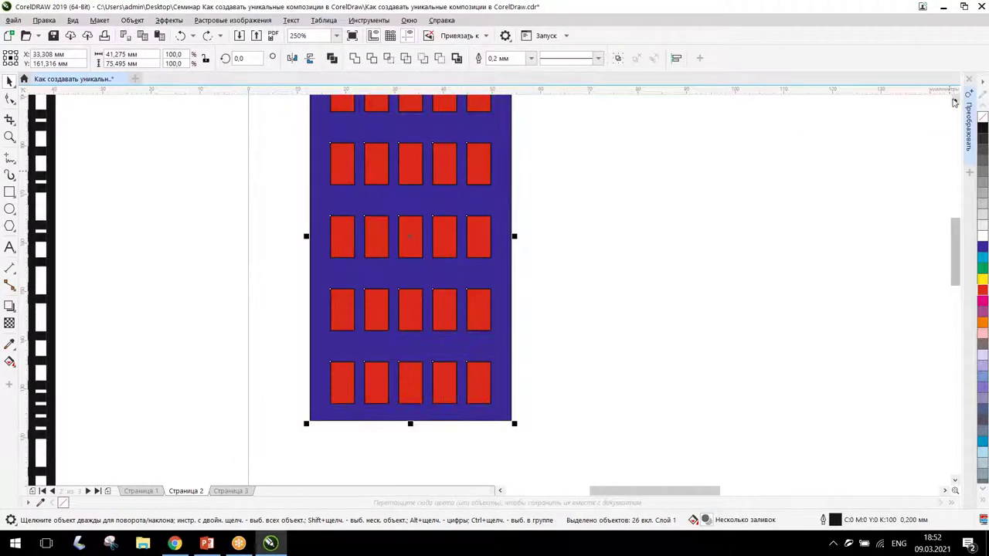
{"action": "scroll", "coordinate": [931, 204], "scroll_direction": "up", "scroll_amount": 3}
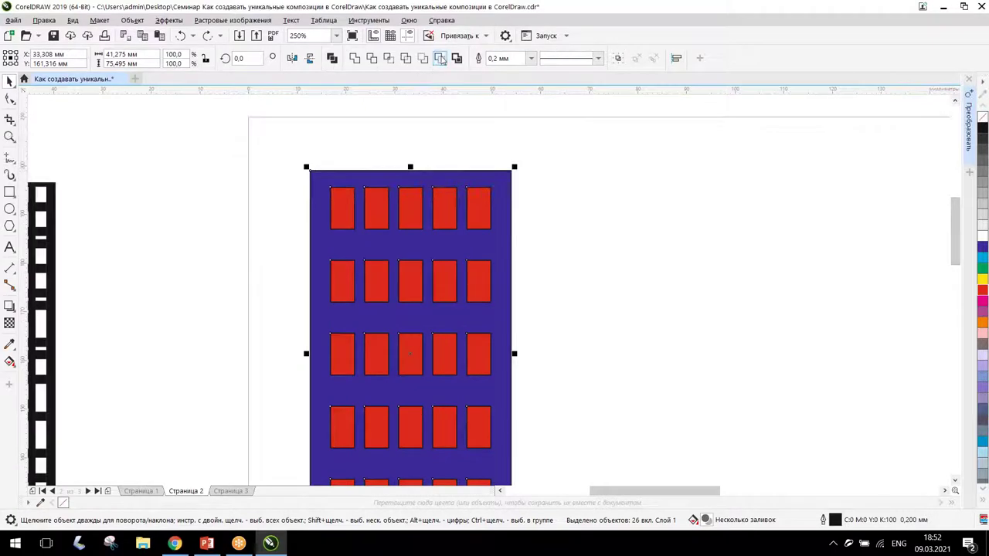
{"action": "left_click", "coordinate": [440, 59]}
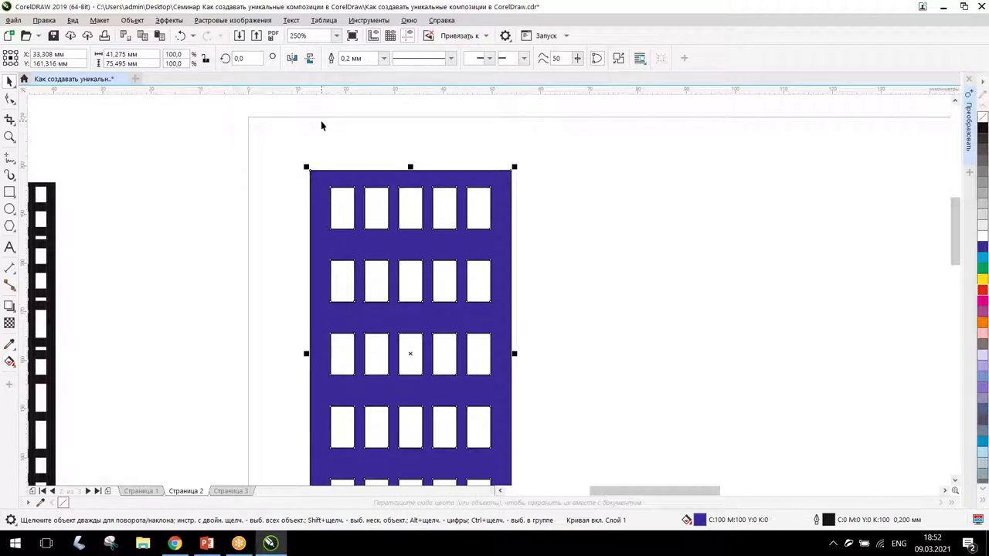
{"action": "key", "text": "ctrl+z"}
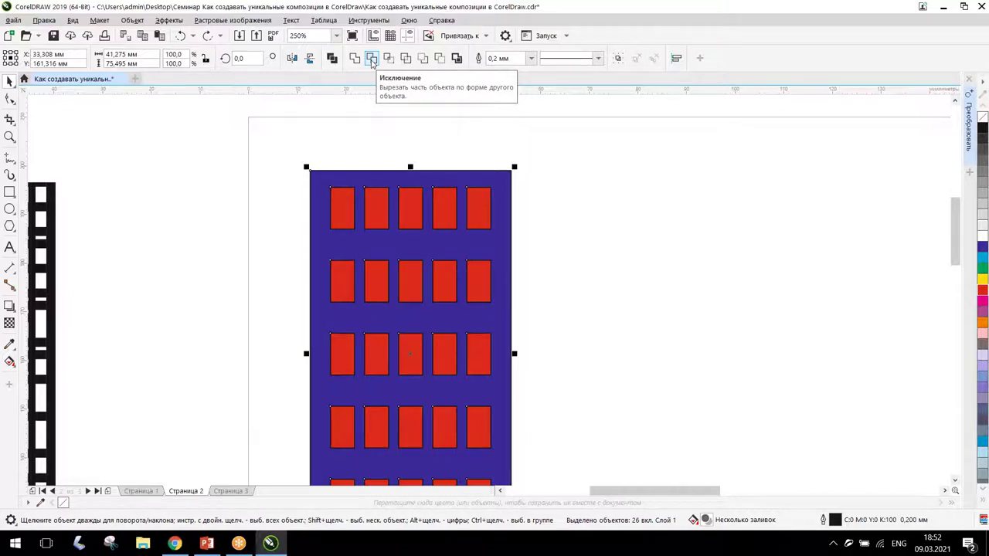
Step: Trim the blue building with the red windows (Исключение) and move the cut-out building to the right, clear of the windows
{"action": "left_click", "coordinate": [372, 62]}
{"action": "left_click", "coordinate": [558, 150]}
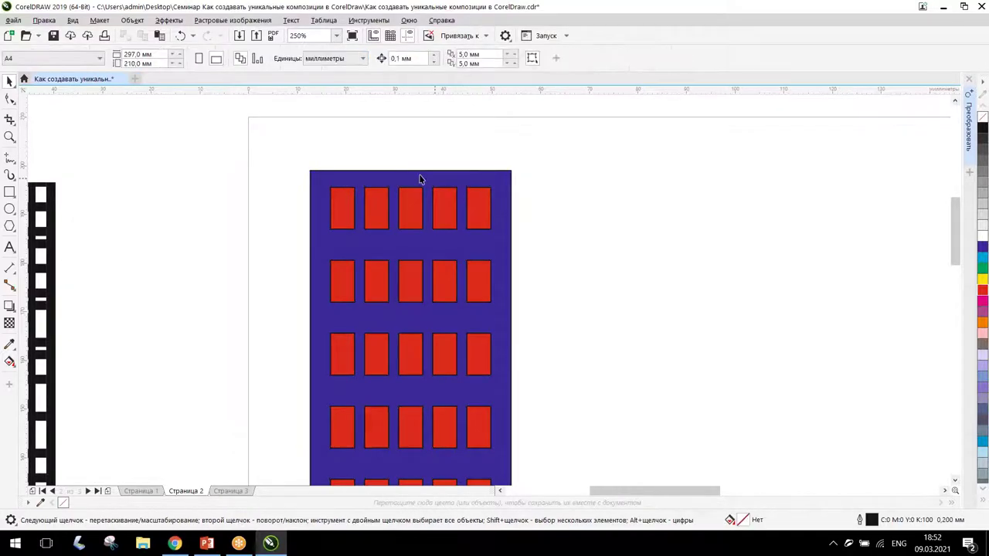
{"action": "left_click_drag", "start_coordinate": [403, 178], "coordinate": [646, 183]}
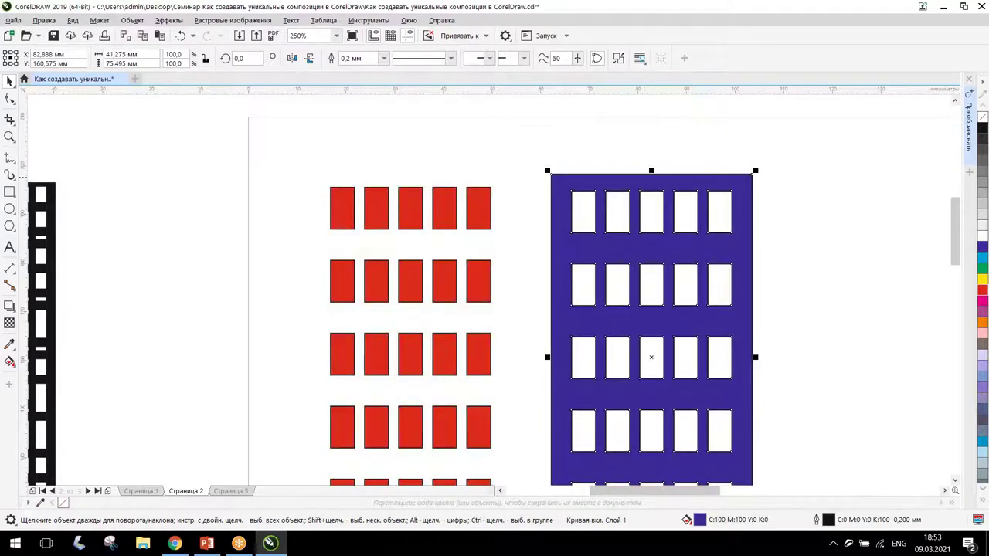
Step: Delete all the leftover red windows and move the cut-out blue building back to the left part of the page
{"action": "left_click_drag", "start_coordinate": [285, 148], "coordinate": [513, 424]}
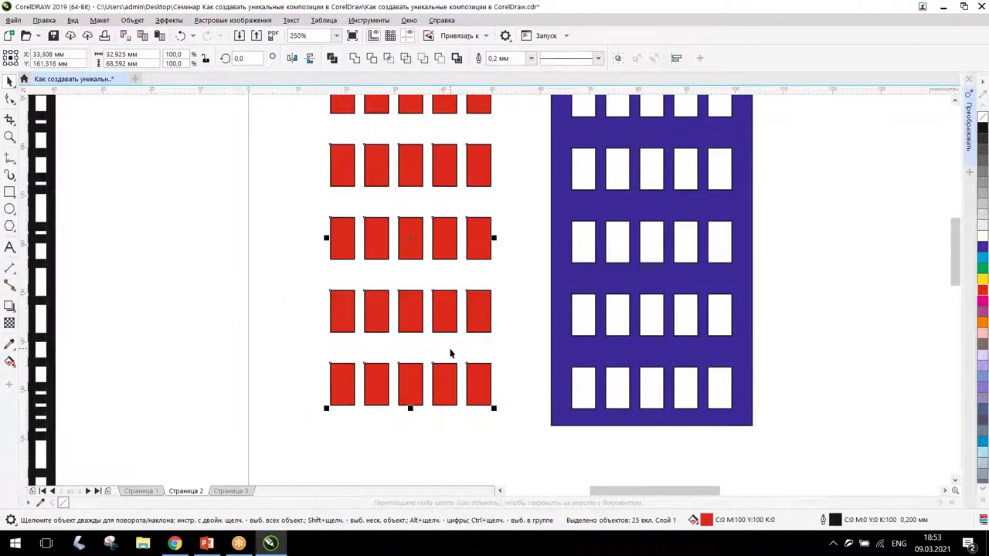
{"action": "key", "text": "Delete"}
{"action": "left_click_drag", "start_coordinate": [562, 132], "coordinate": [313, 174]}
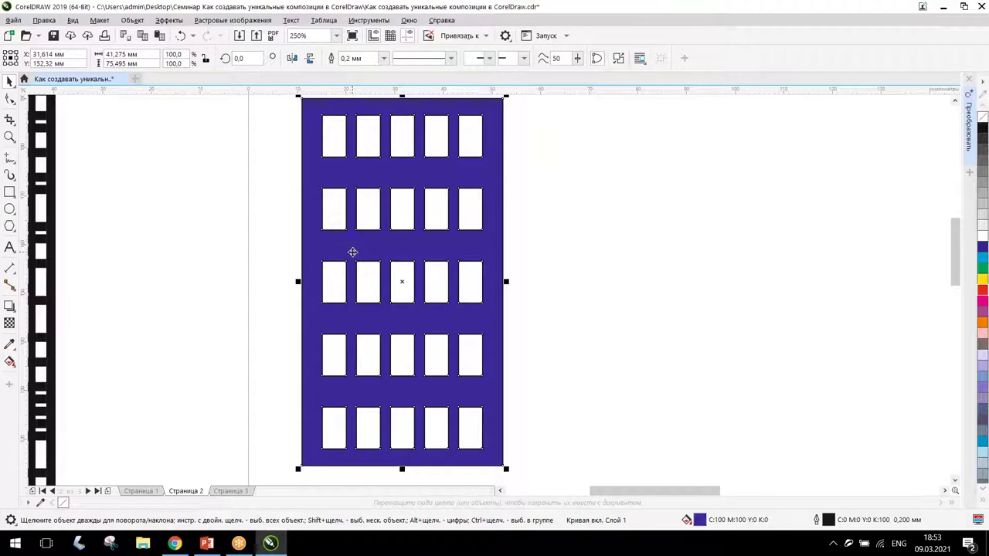
Step: Examine the irregular window grid of the black rectangular building and compare it with the cut-out blue building
{"action": "scroll", "coordinate": [489, 263], "scroll_direction": "down", "scroll_amount": 3}
{"action": "scroll", "coordinate": [488, 262], "scroll_direction": "up", "scroll_amount": 3}
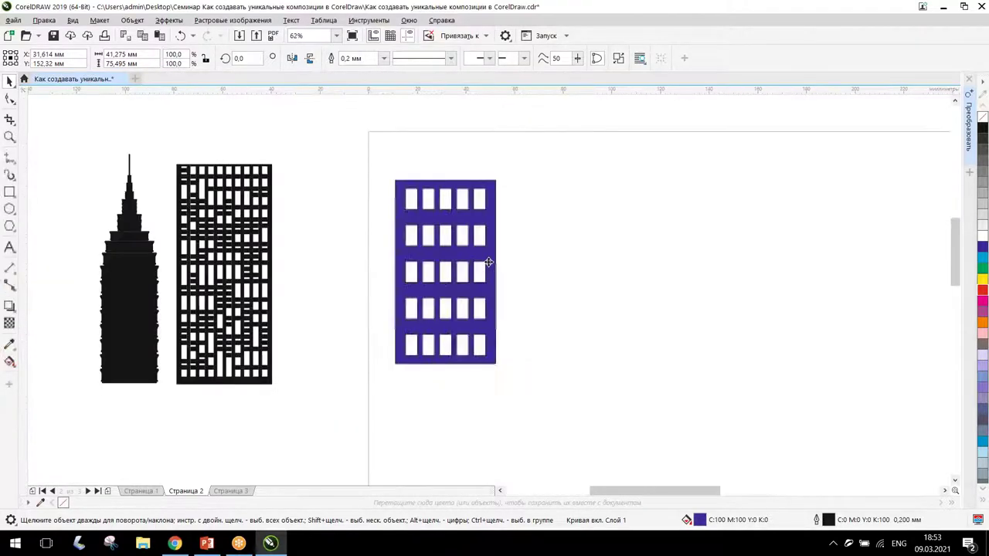
{"action": "scroll", "coordinate": [161, 227], "scroll_direction": "down", "scroll_amount": 3}
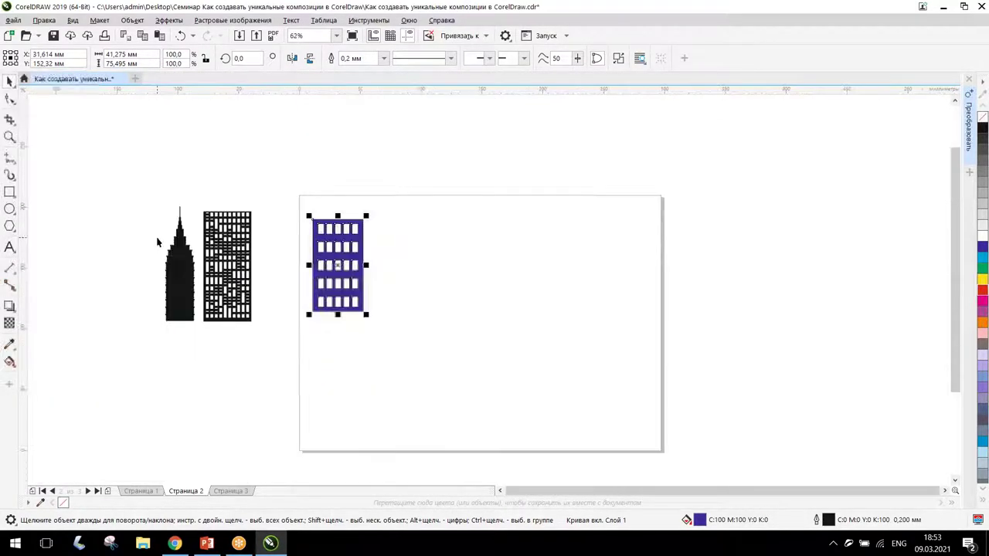
{"action": "scroll", "coordinate": [163, 243], "scroll_direction": "up", "scroll_amount": 5}
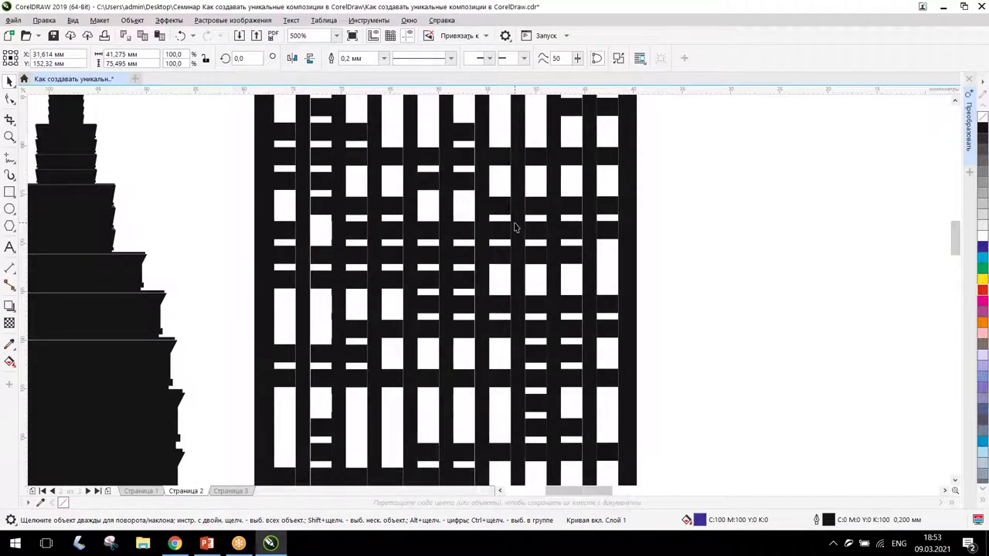
{"action": "scroll", "coordinate": [503, 233], "scroll_direction": "down", "scroll_amount": 5}
{"action": "left_click", "coordinate": [607, 249]}
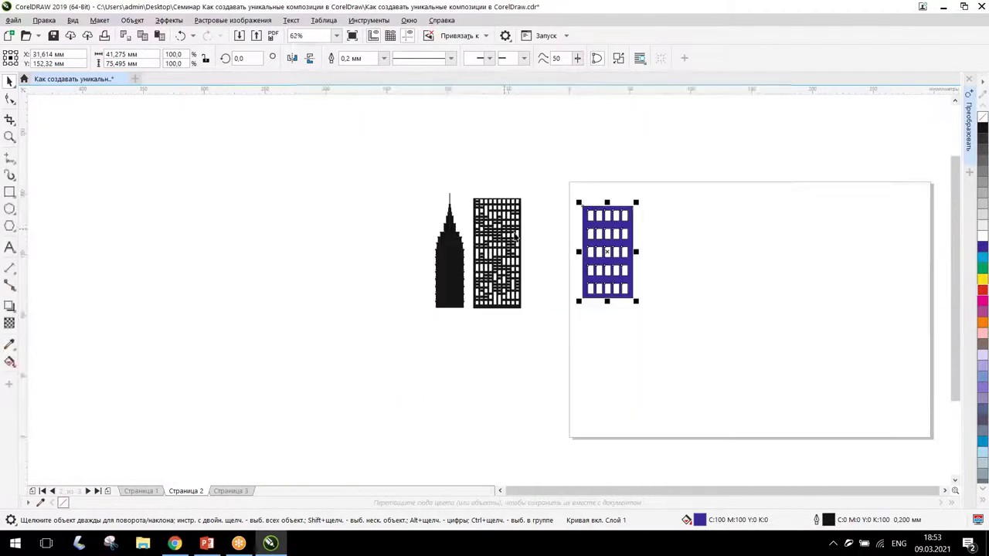
{"action": "scroll", "coordinate": [641, 236], "scroll_direction": "up", "scroll_amount": 4}
{"action": "scroll", "coordinate": [574, 230], "scroll_direction": "down", "scroll_amount": 3}
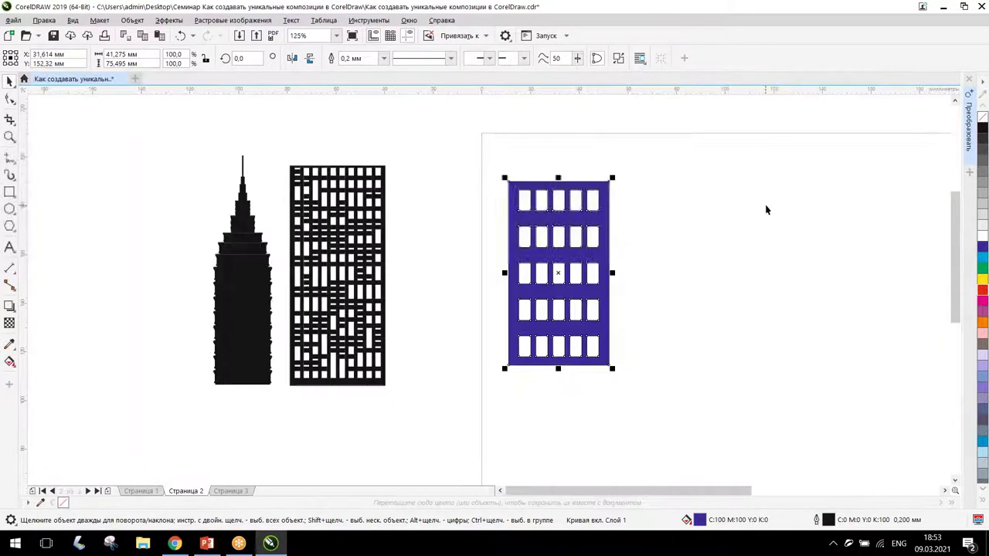
{"action": "scroll", "coordinate": [772, 204], "scroll_direction": "up", "scroll_amount": 3}
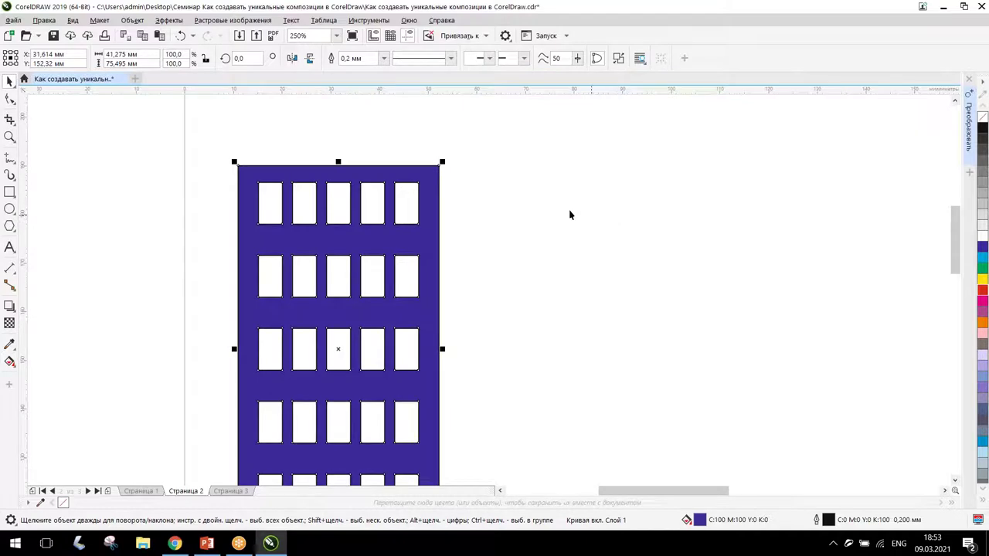
{"action": "scroll", "coordinate": [499, 242], "scroll_direction": "down", "scroll_amount": 2}
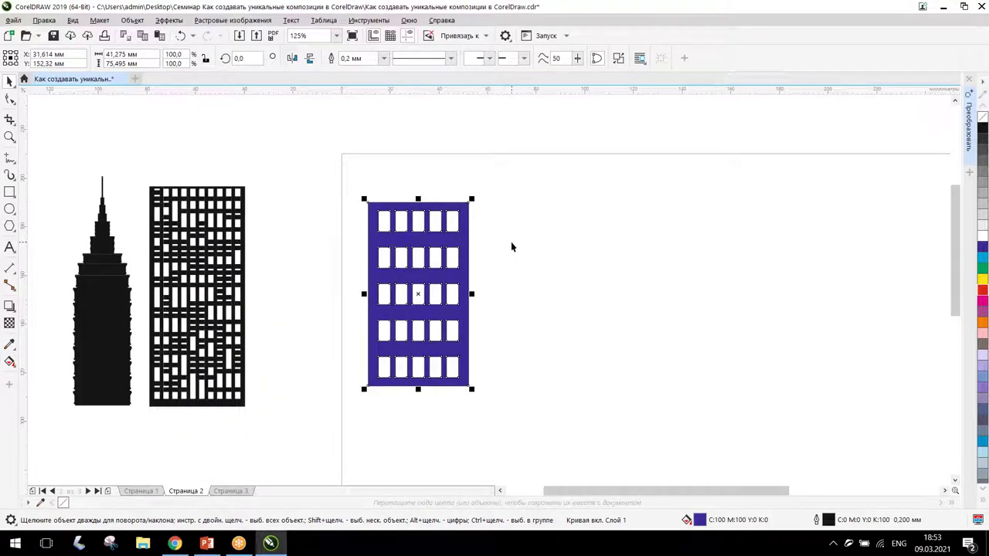
Step: Move the black spired skyscraper onto the page, to the right of the blue building
{"action": "left_click", "coordinate": [112, 363]}
{"action": "left_click_drag", "start_coordinate": [97, 372], "coordinate": [736, 362]}
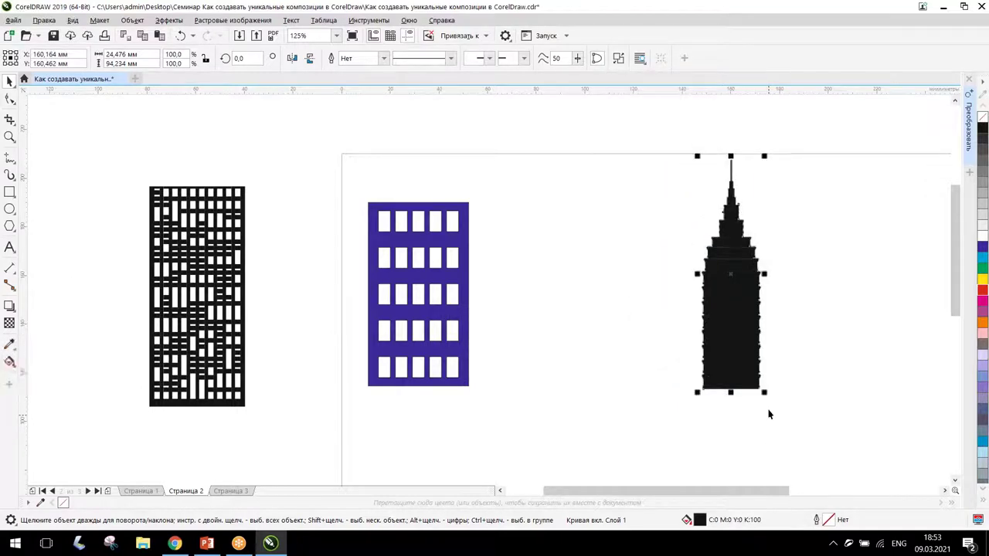
Step: Examine the spired skyscraper's outline up close, from the spire down through its stepped tiers, ledges and narrow gaps
{"action": "scroll", "coordinate": [753, 160], "scroll_direction": "up", "scroll_amount": 1}
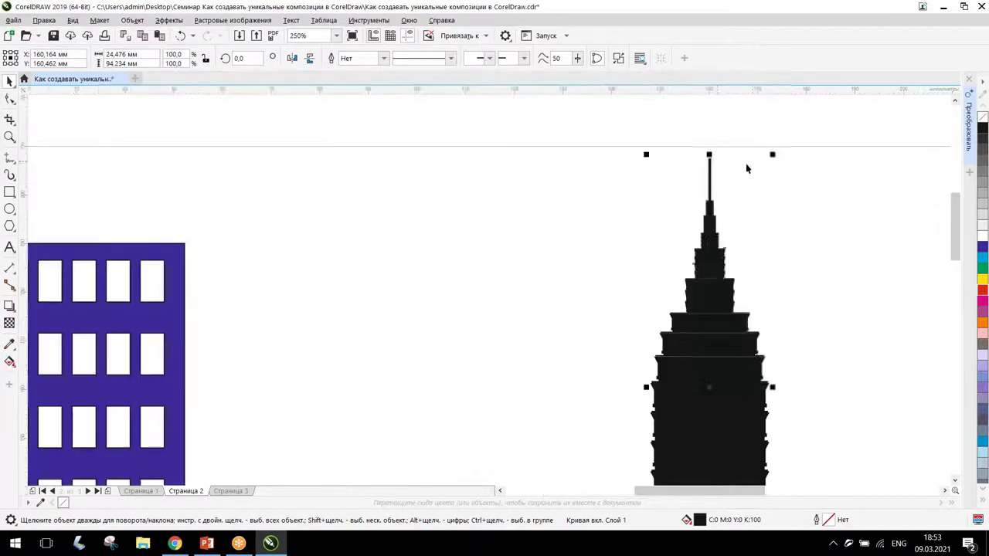
{"action": "scroll", "coordinate": [745, 208], "scroll_direction": "up", "scroll_amount": 1}
{"action": "scroll", "coordinate": [705, 197], "scroll_direction": "up", "scroll_amount": 4}
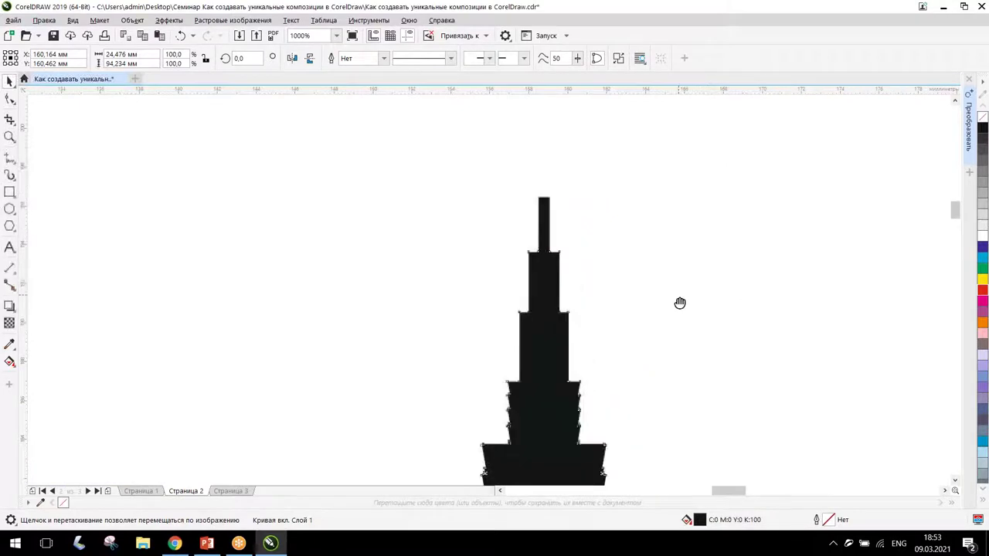
{"action": "left_click_drag", "start_coordinate": [568, 193], "coordinate": [552, 276]}
{"action": "left_click_drag", "start_coordinate": [629, 432], "coordinate": [631, 294]}
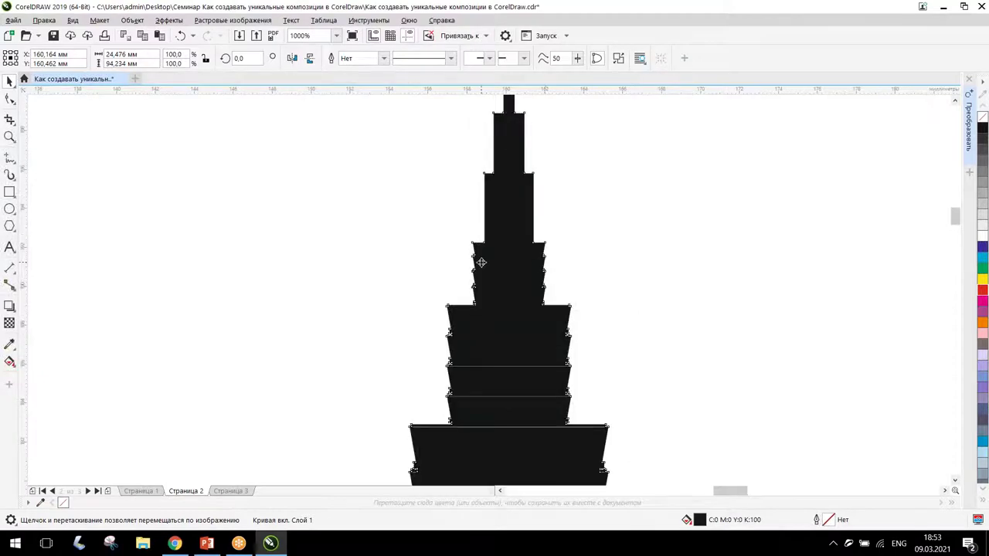
{"action": "scroll", "coordinate": [480, 262], "scroll_direction": "up", "scroll_amount": 3}
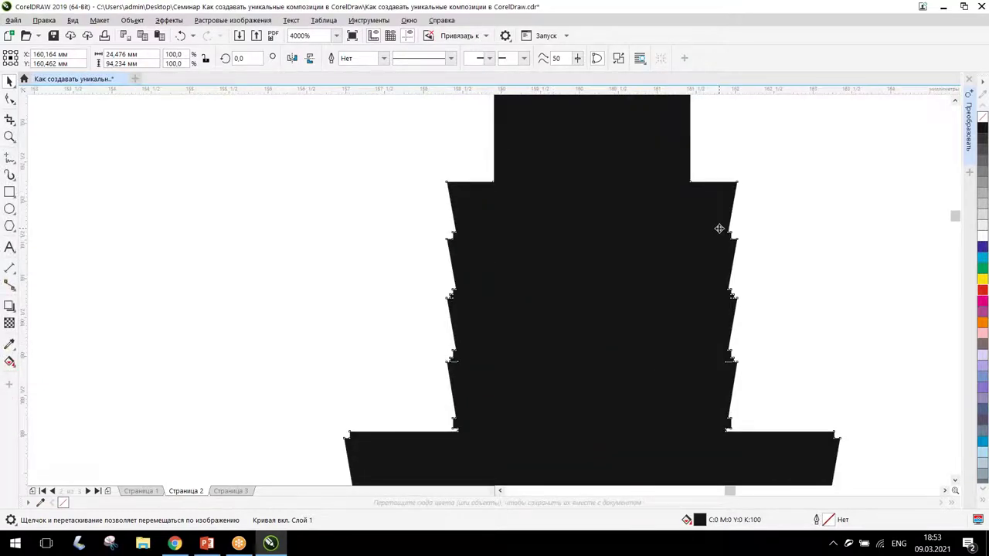
{"action": "scroll", "coordinate": [718, 229], "scroll_direction": "up", "scroll_amount": 2}
{"action": "scroll", "coordinate": [716, 232], "scroll_direction": "down", "scroll_amount": 2}
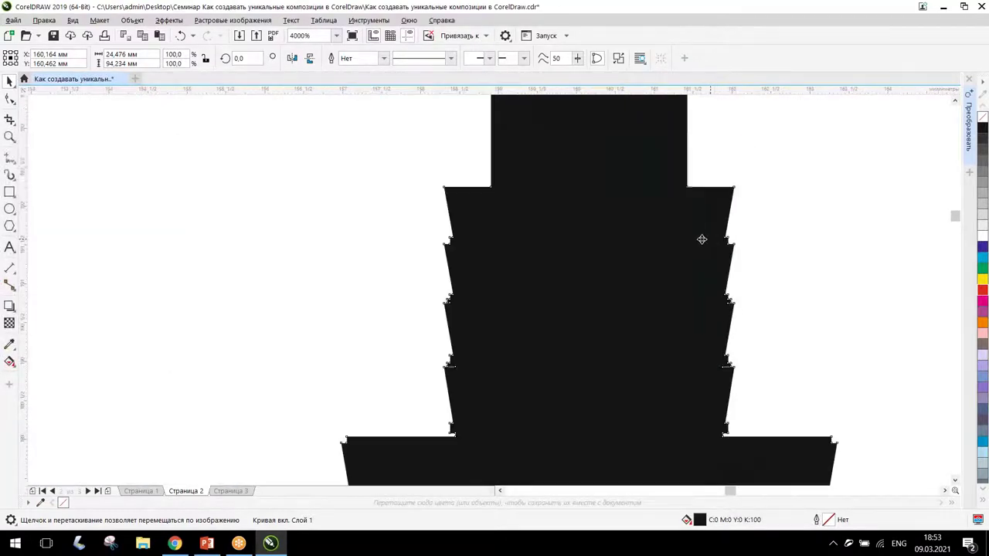
{"action": "scroll", "coordinate": [669, 357], "scroll_direction": "up", "scroll_amount": 1}
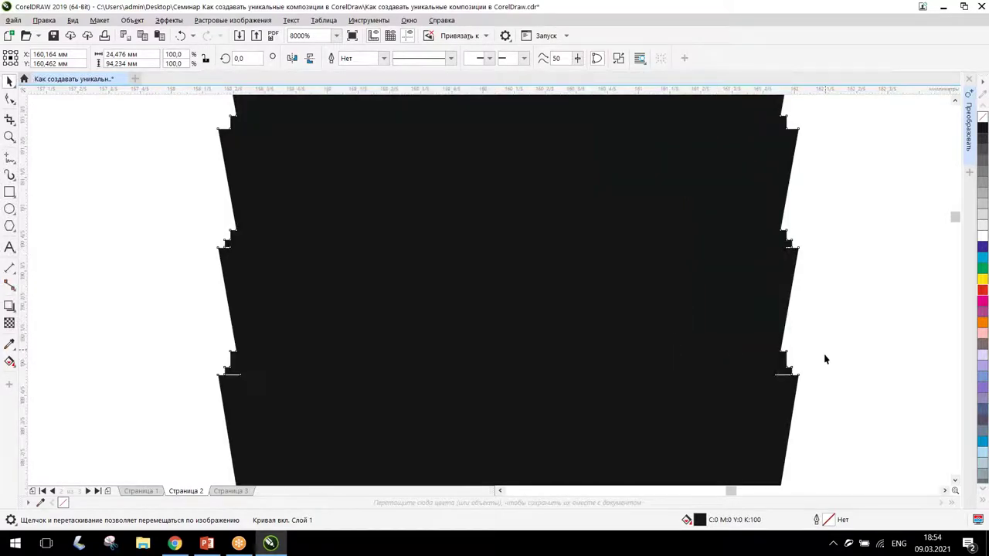
{"action": "scroll", "coordinate": [801, 356], "scroll_direction": "up", "scroll_amount": 3}
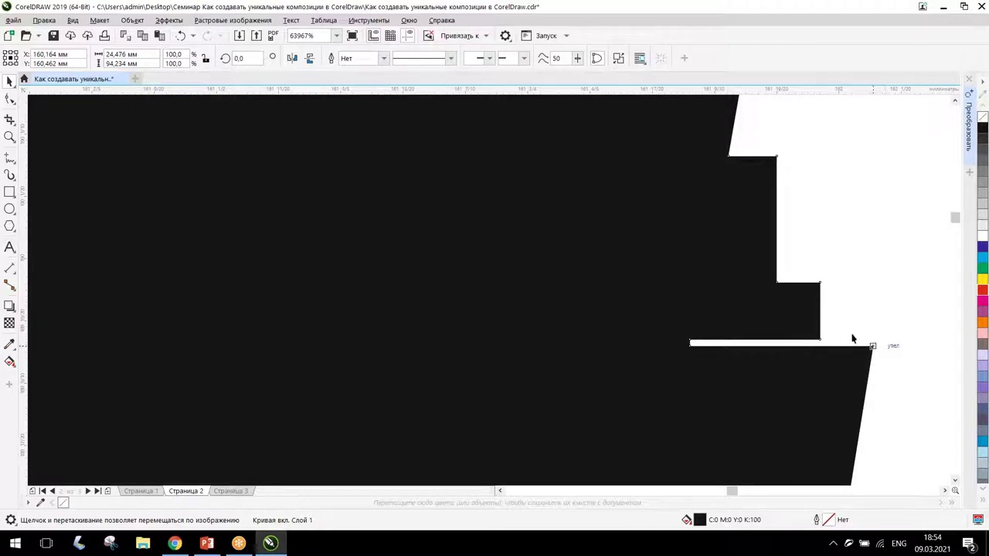
{"action": "scroll", "coordinate": [827, 349], "scroll_direction": "down", "scroll_amount": 1}
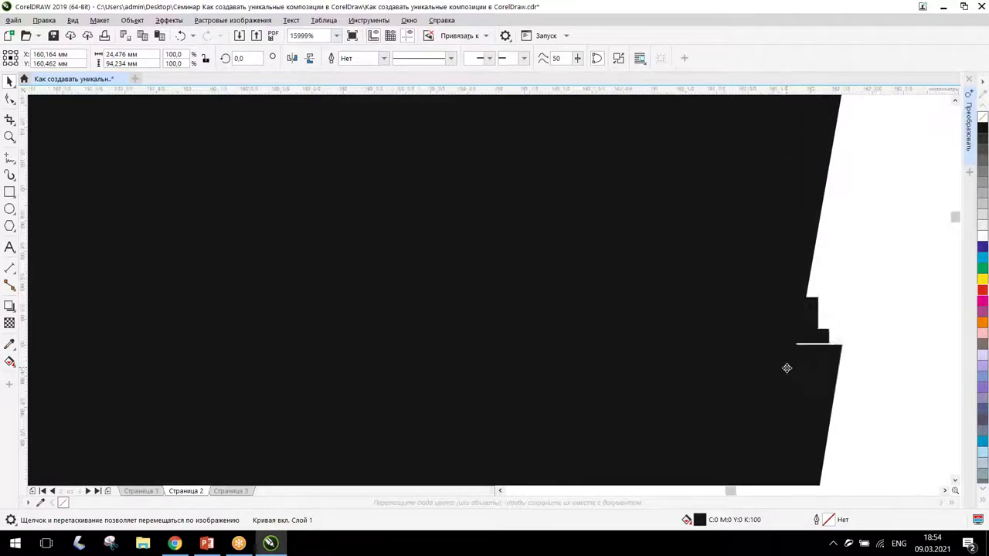
{"action": "scroll", "coordinate": [786, 366], "scroll_direction": "down", "scroll_amount": 3}
{"action": "scroll", "coordinate": [632, 258], "scroll_direction": "down", "scroll_amount": 1}
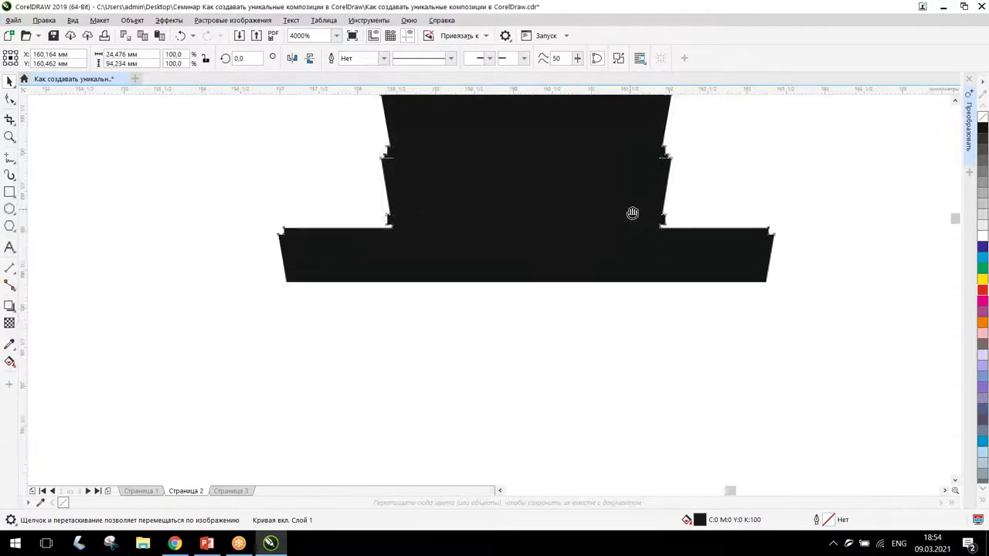
{"action": "scroll", "coordinate": [633, 213], "scroll_direction": "up", "scroll_amount": 1}
{"action": "key", "text": "space"}
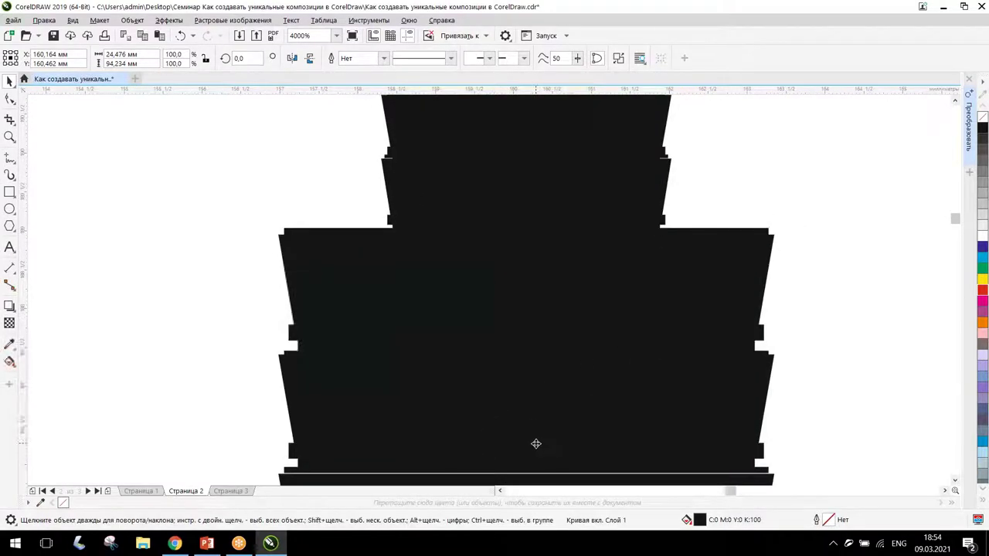
{"action": "left_click_drag", "start_coordinate": [536, 443], "coordinate": [594, 427]}
{"action": "scroll", "coordinate": [734, 196], "scroll_direction": "down", "scroll_amount": 1}
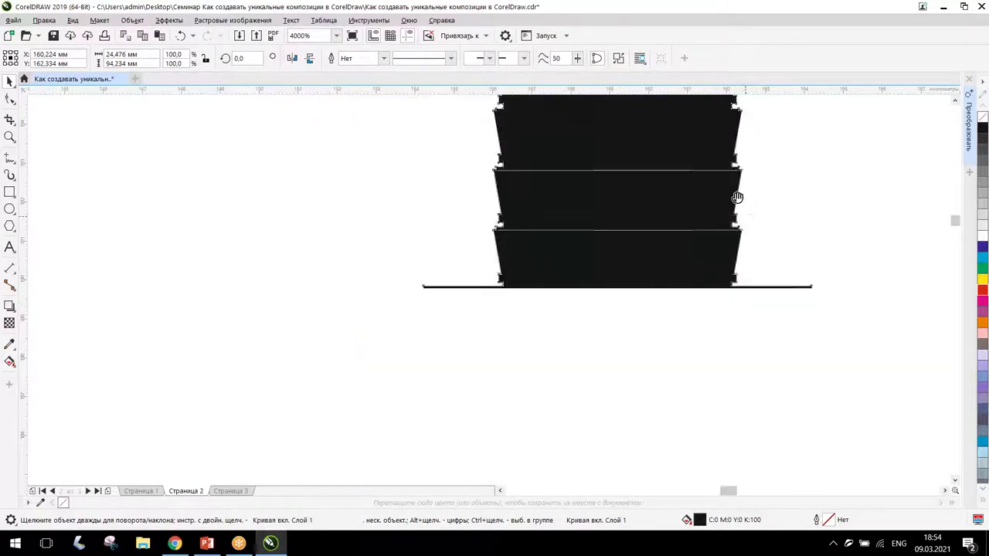
{"action": "left_click_drag", "start_coordinate": [816, 402], "coordinate": [719, 229]}
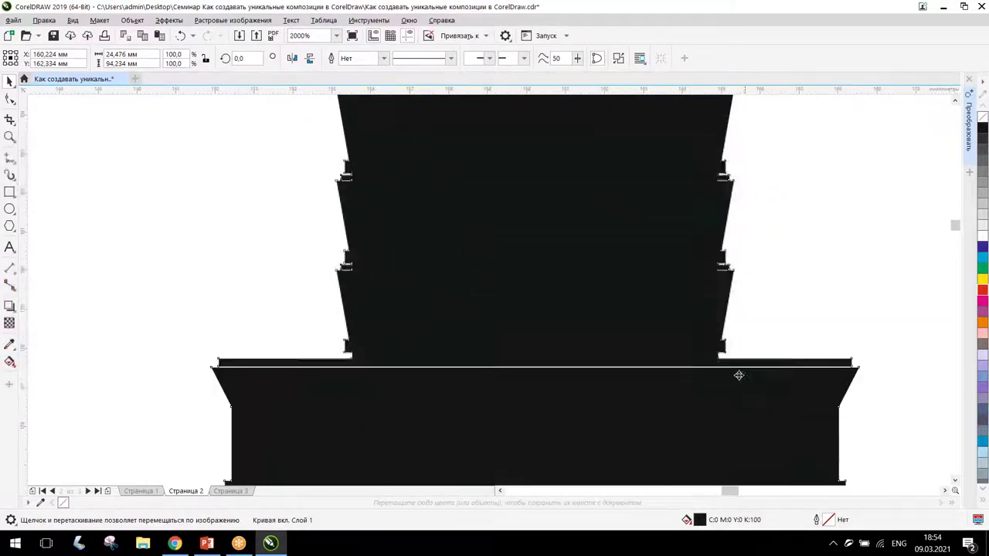
Step: Capture a screenshot of one wide skyscraper tier with its top and bottom ledges using the Snipping Tool (Ножницы)
{"action": "left_click_drag", "start_coordinate": [728, 415], "coordinate": [730, 201]}
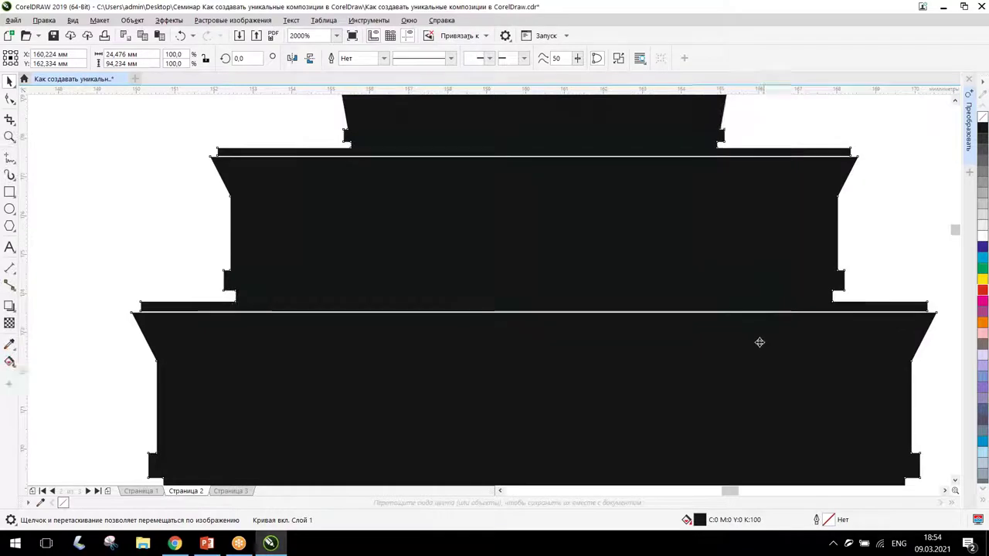
{"action": "left_click_drag", "start_coordinate": [875, 278], "coordinate": [851, 281]}
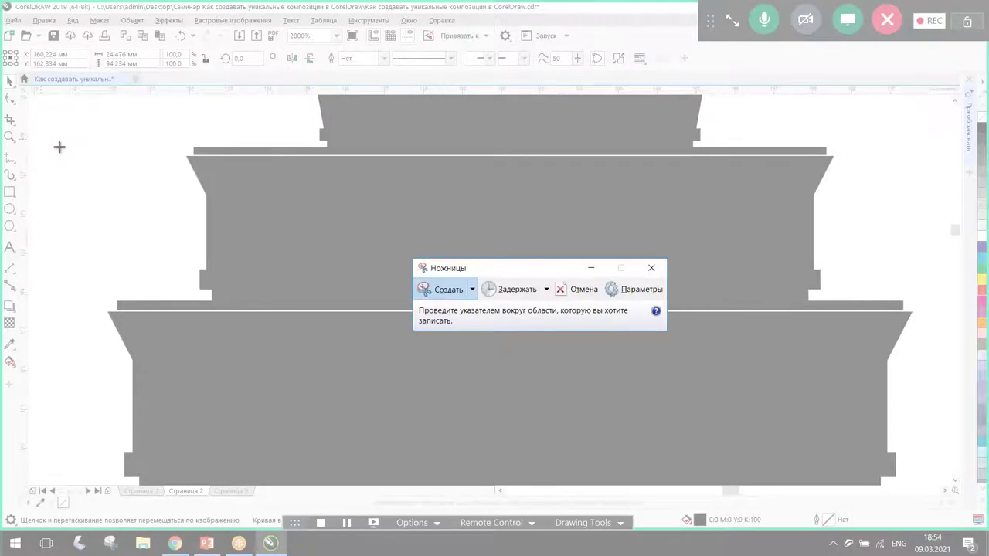
{"action": "left_click_drag", "start_coordinate": [58, 147], "coordinate": [945, 311]}
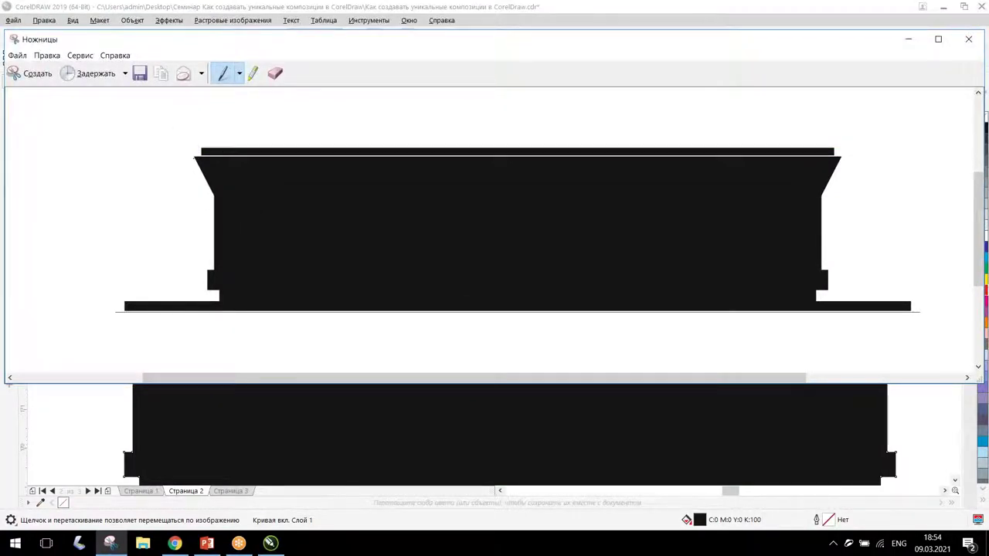
Step: Outline the captured tier's trapezoid cornice, rectangular body, side blocks and base ledge with the pen, and close the Snipping Tool
{"action": "mouse_move", "coordinate": [151, 153]}
{"action": "left_mouse_down"}
{"action": "mouse_move", "coordinate": [895, 151]}
{"action": "mouse_move", "coordinate": [842, 198]}
{"action": "left_mouse_up"}
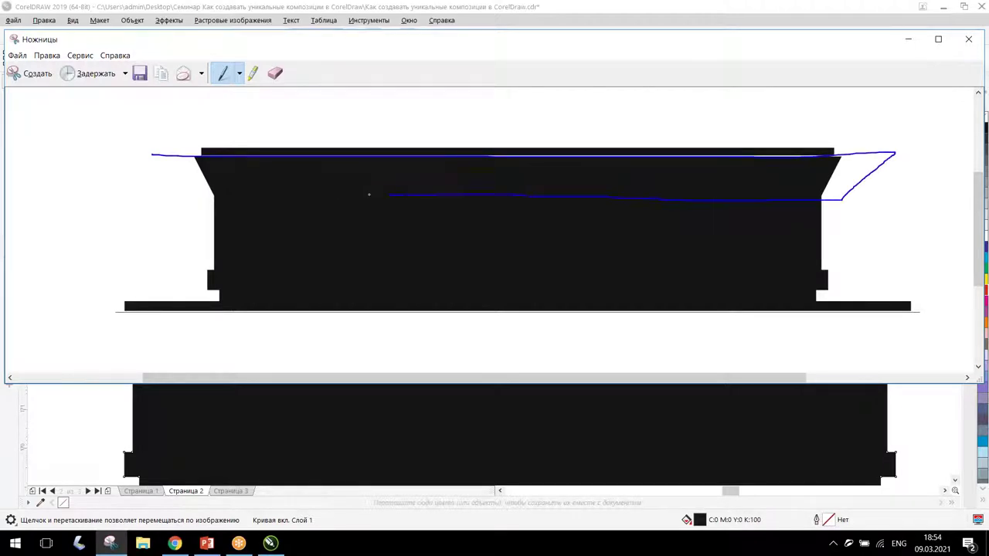
{"action": "left_click_drag", "start_coordinate": [193, 174], "coordinate": [152, 148]}
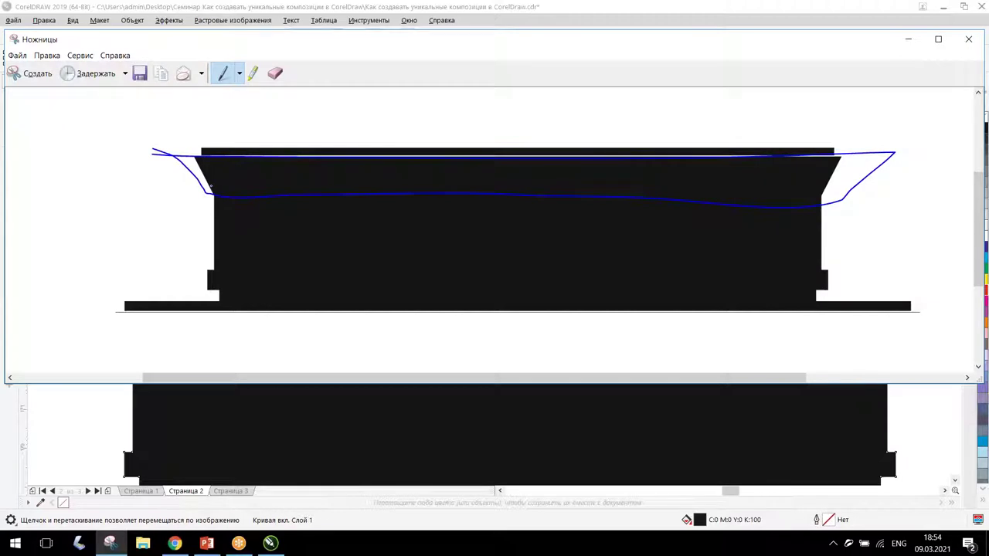
{"action": "left_click_drag", "start_coordinate": [209, 198], "coordinate": [204, 303]}
{"action": "left_click_drag", "start_coordinate": [830, 307], "coordinate": [821, 204]}
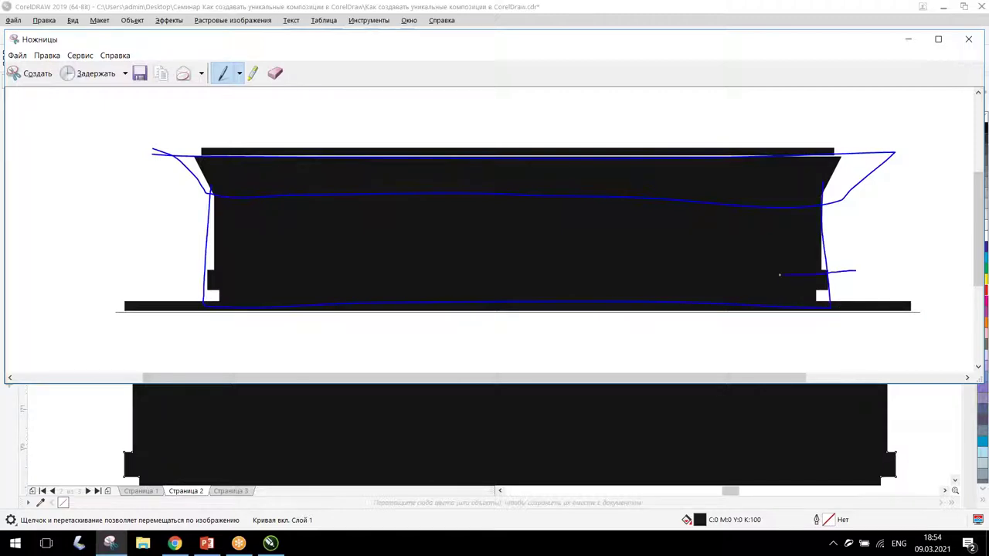
{"action": "mouse_move", "coordinate": [797, 288]}
{"action": "left_mouse_down"}
{"action": "mouse_move", "coordinate": [871, 288]}
{"action": "mouse_move", "coordinate": [869, 263]}
{"action": "left_mouse_up"}
{"action": "mouse_move", "coordinate": [101, 295]}
{"action": "left_mouse_down"}
{"action": "mouse_move", "coordinate": [567, 342]}
{"action": "mouse_move", "coordinate": [922, 335]}
{"action": "mouse_move", "coordinate": [939, 296]}
{"action": "mouse_move", "coordinate": [457, 308]}
{"action": "mouse_move", "coordinate": [19, 302]}
{"action": "left_mouse_up"}
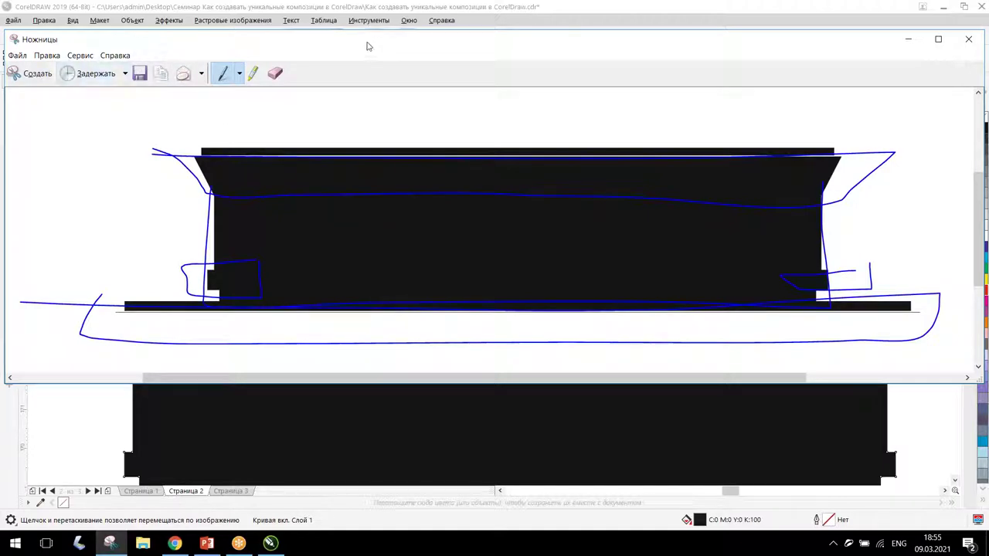
{"action": "left_click_drag", "start_coordinate": [367, 46], "coordinate": [288, 194]}
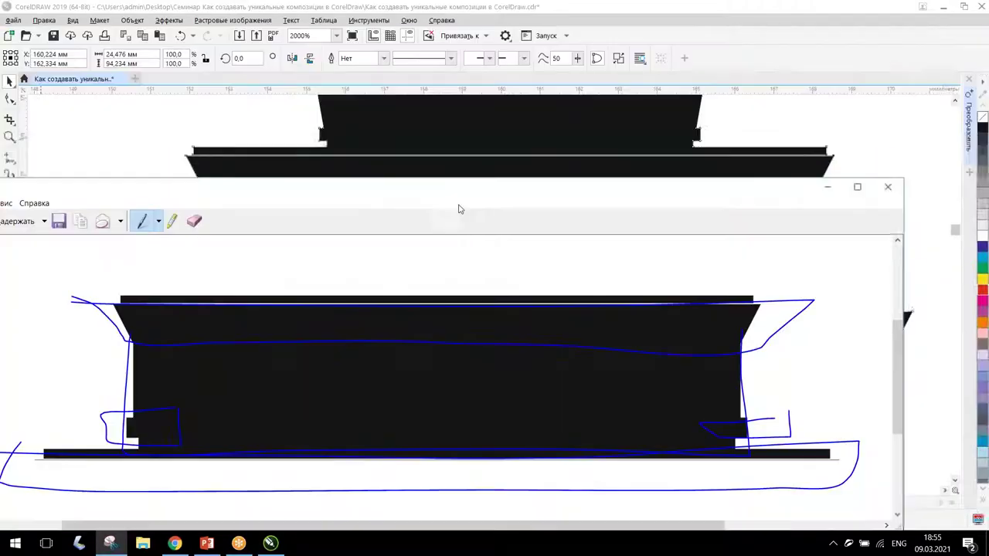
{"action": "left_click", "coordinate": [898, 190]}
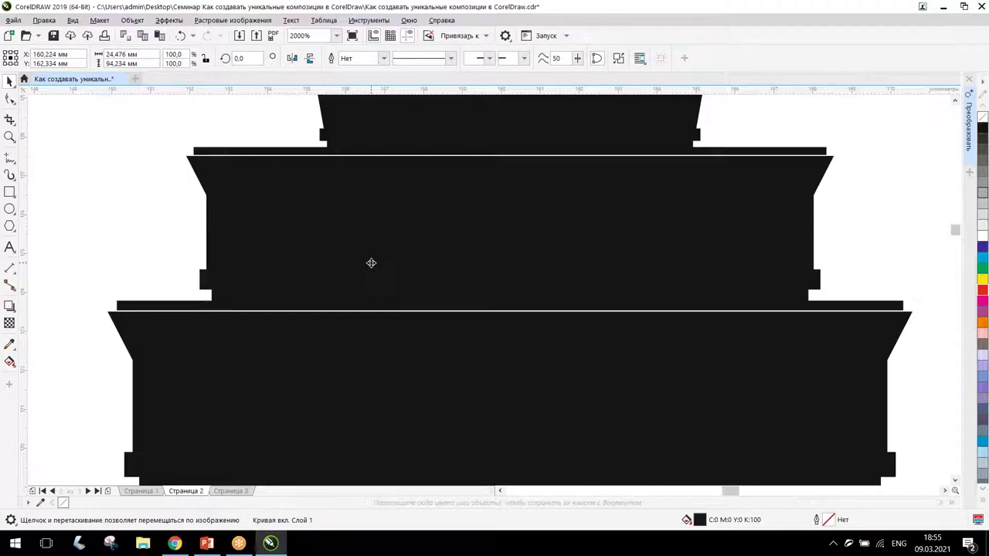
Step: Draw a rectangle about 13.5 by 3.4 mm in the empty area beside the skyscraper's tiers and fill it blue
{"action": "scroll", "coordinate": [370, 263], "scroll_direction": "down", "scroll_amount": 5}
{"action": "scroll", "coordinate": [371, 264], "scroll_direction": "up", "scroll_amount": 3}
{"action": "scroll", "coordinate": [559, 266], "scroll_direction": "down", "scroll_amount": 3}
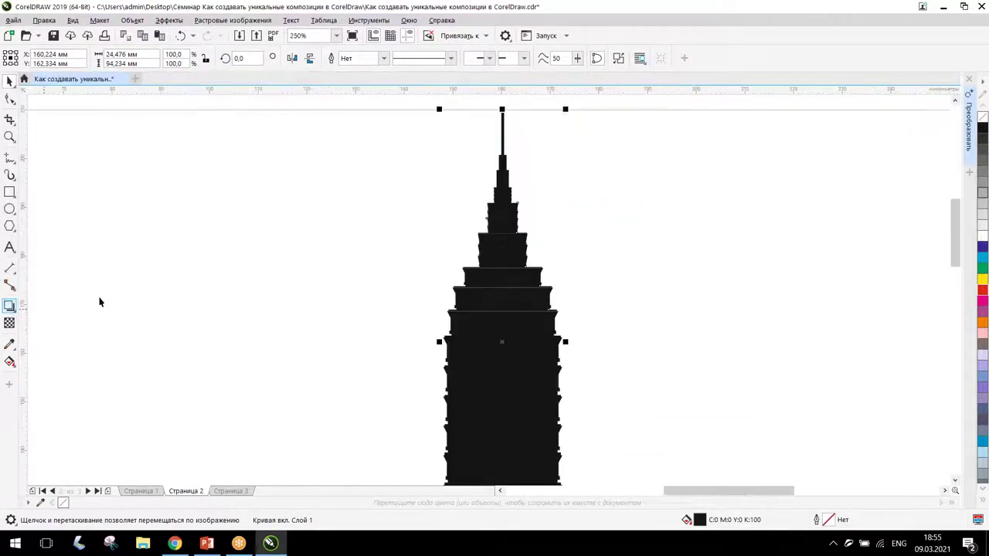
{"action": "left_click", "coordinate": [9, 192]}
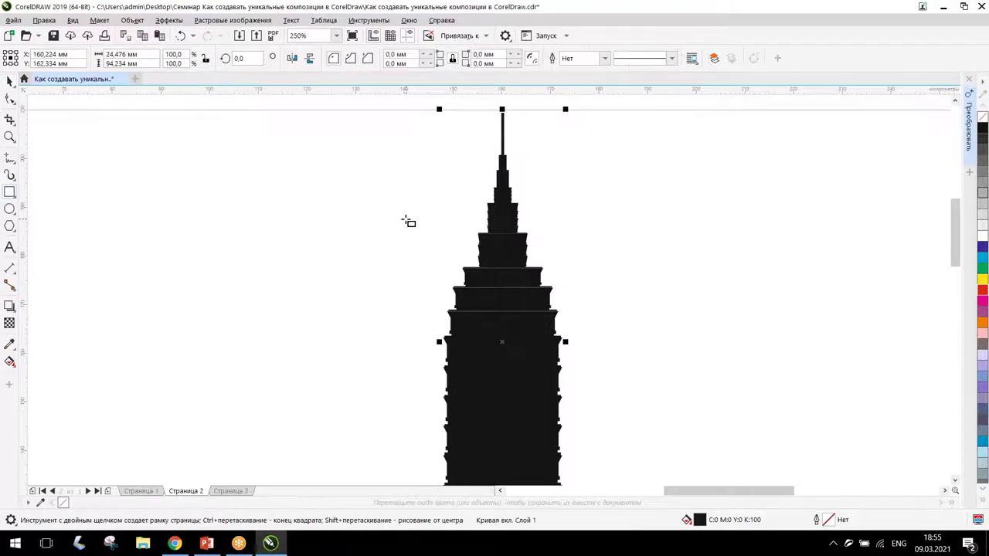
{"action": "scroll", "coordinate": [572, 326], "scroll_direction": "up", "scroll_amount": 1}
{"action": "scroll", "coordinate": [640, 325], "scroll_direction": "up", "scroll_amount": 1}
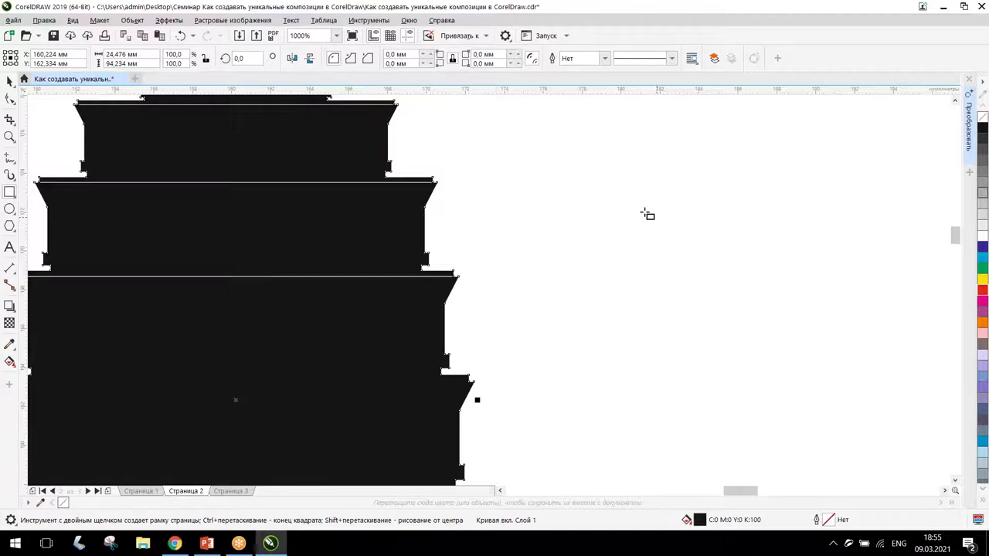
{"action": "left_click_drag", "start_coordinate": [560, 199], "coordinate": [693, 264]}
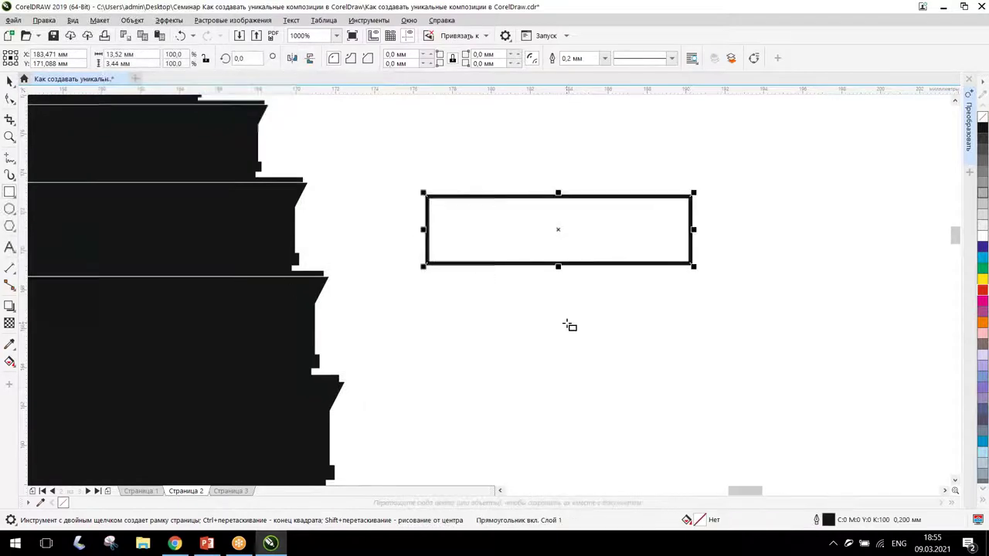
{"action": "left_click", "coordinate": [983, 248]}
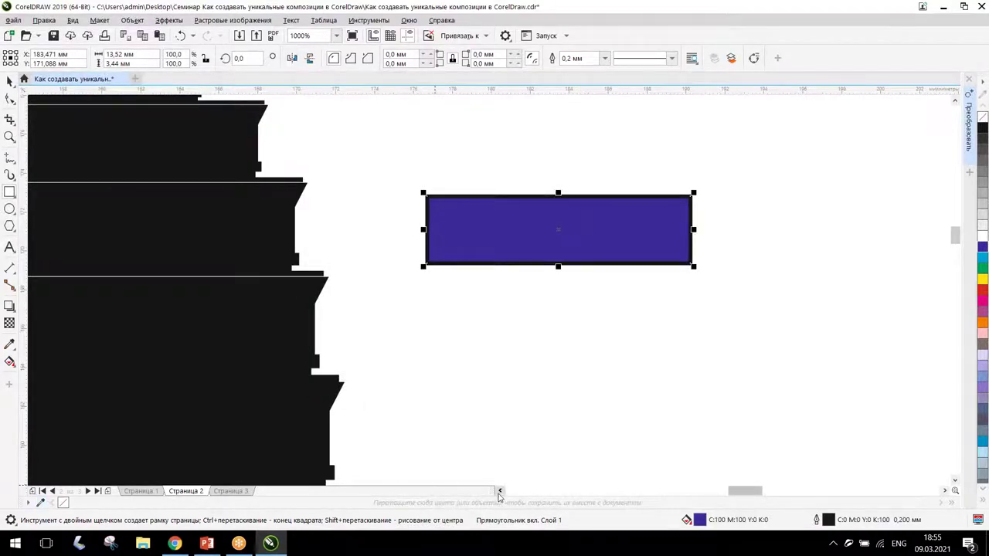
Step: Draw a thin ledge about 19 mm wide and 0.2 mm high along the blue rectangle's bottom edge and fill it yellow
{"action": "scroll", "coordinate": [501, 491], "scroll_direction": "left", "scroll_amount": 2}
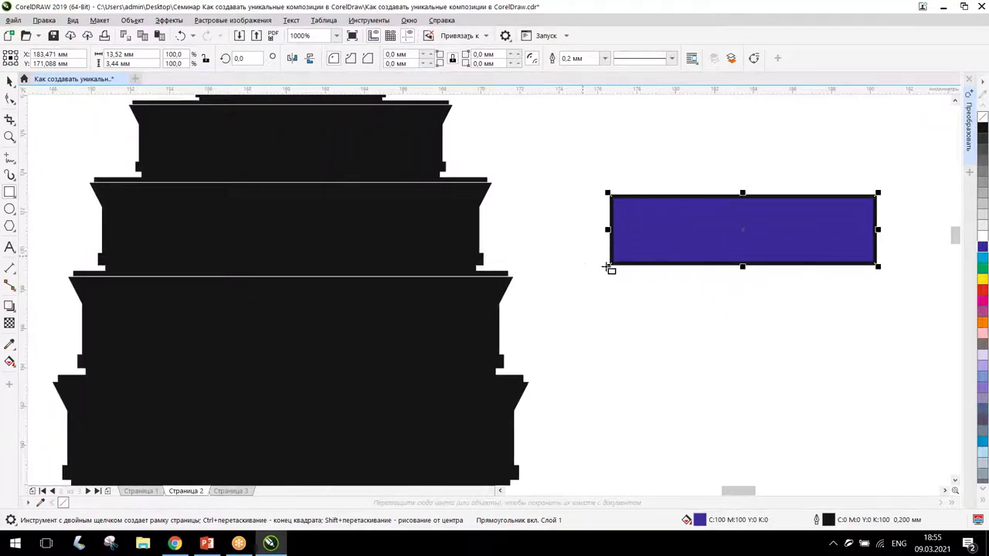
{"action": "left_click_drag", "start_coordinate": [563, 256], "coordinate": [936, 264]}
{"action": "left_click_drag", "start_coordinate": [747, 253], "coordinate": [748, 258]}
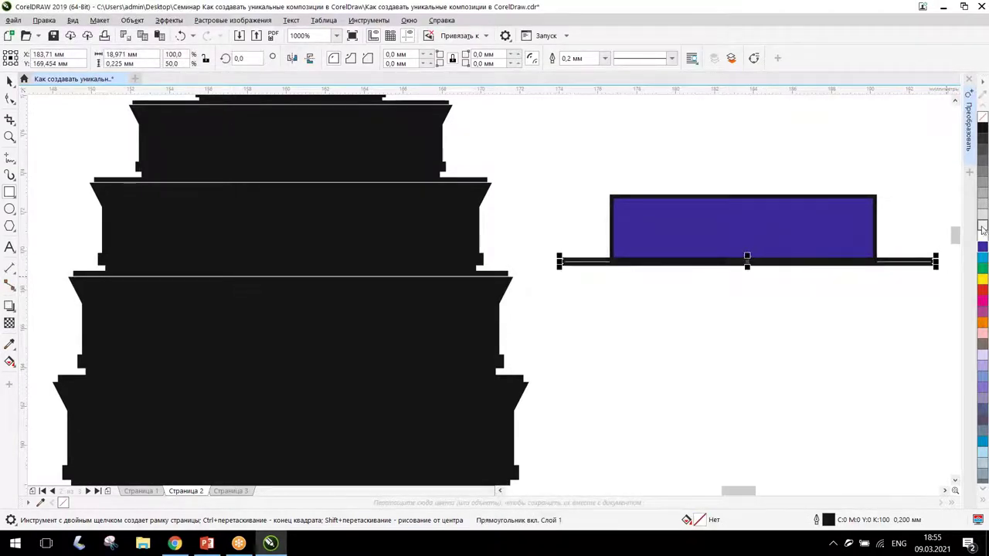
{"action": "left_click", "coordinate": [982, 283]}
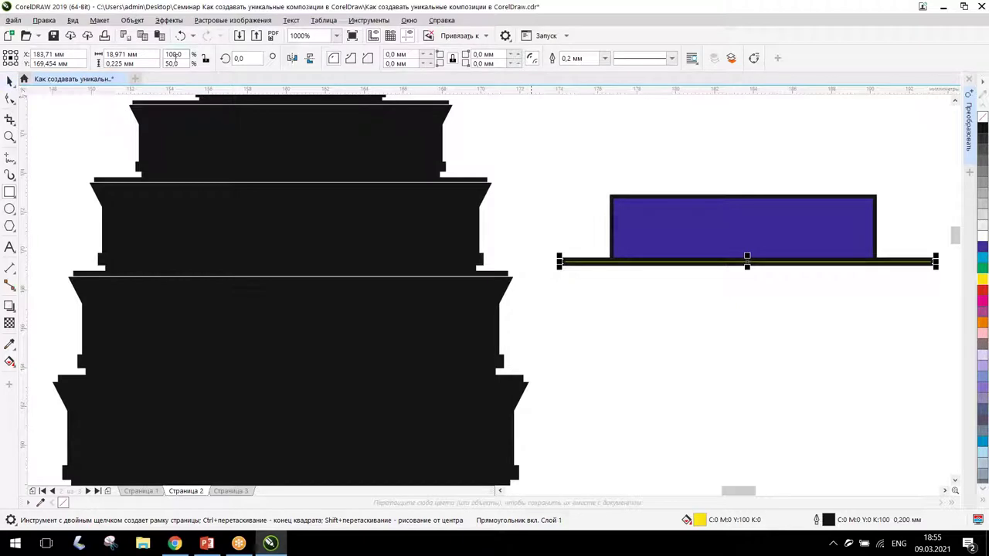
Step: Set the yellow ledge's height to 0.4 mm
{"action": "left_click_drag", "start_coordinate": [139, 63], "coordinate": [108, 64]}
{"action": "type", "text": "375"}
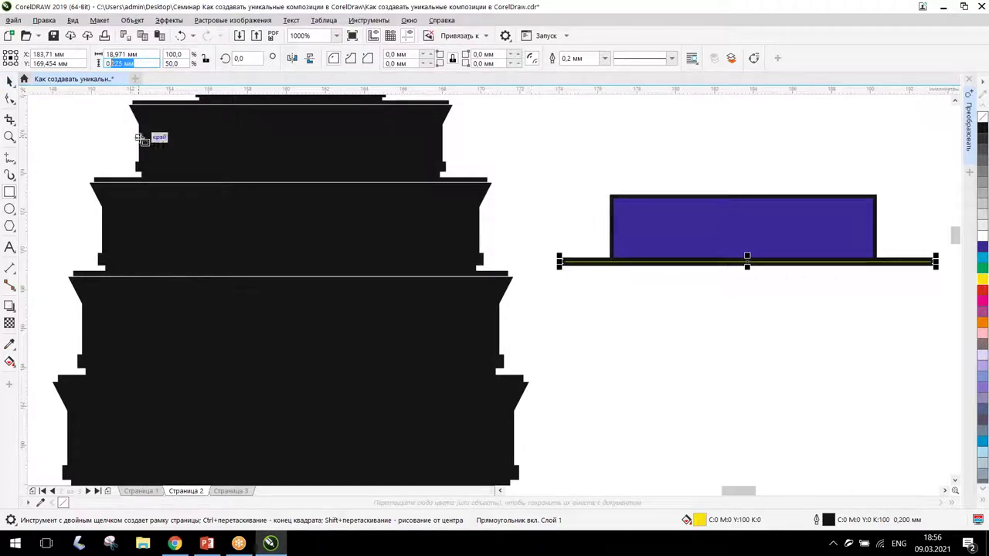
{"action": "type", "text": "0,3"}
{"action": "key", "text": "Return"}
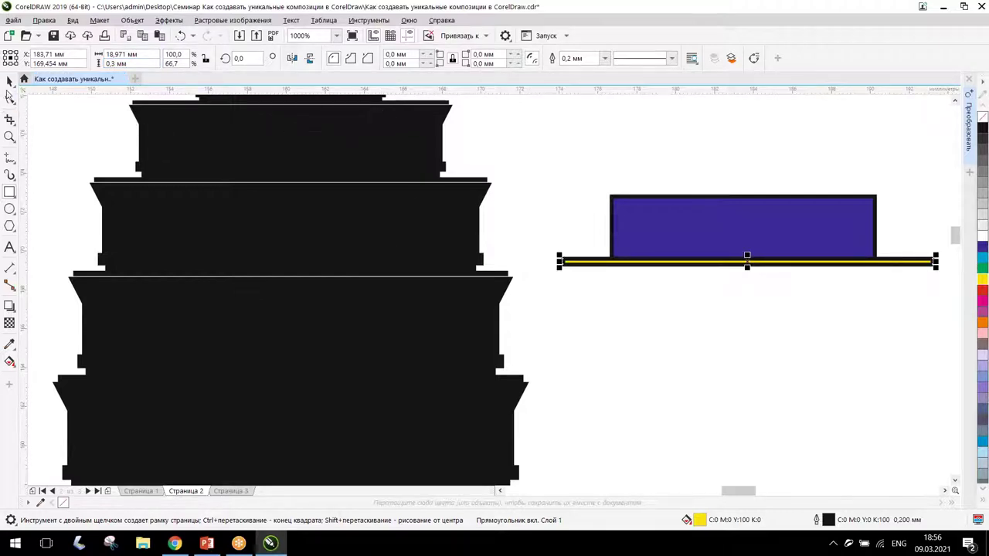
{"action": "double_click", "coordinate": [133, 63]}
{"action": "type", "text": "0,4"}
{"action": "key", "text": "Return"}
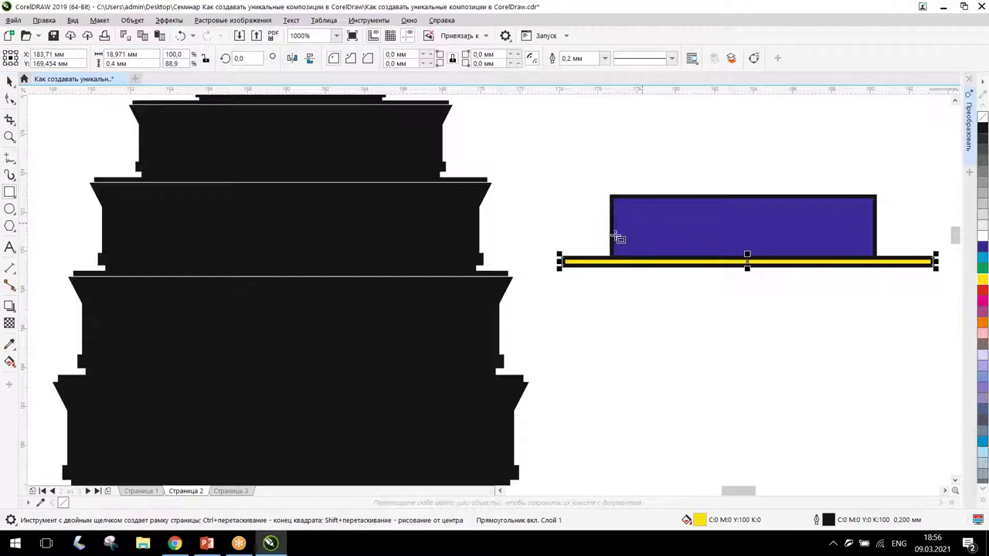
Step: Draw a strip about 14.8 by 0.5 mm across the lower part of the blue rectangle and fill it green
{"action": "left_click_drag", "start_coordinate": [600, 242], "coordinate": [891, 254]}
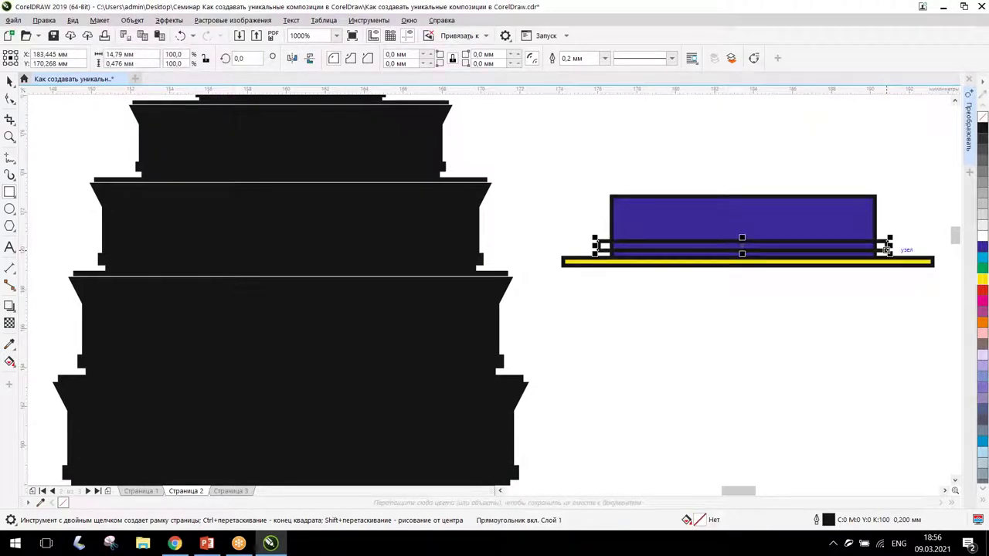
{"action": "left_click", "coordinate": [984, 269]}
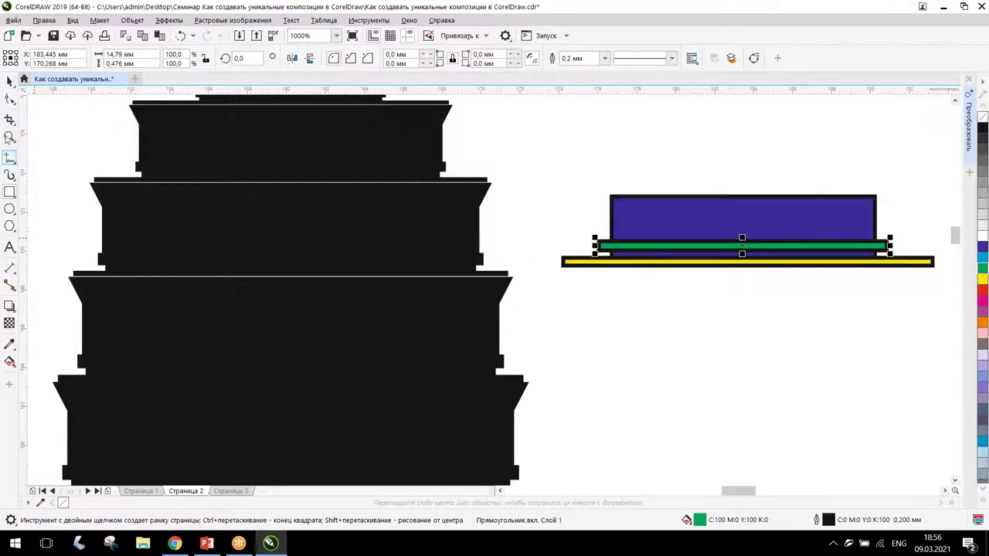
{"action": "left_click", "coordinate": [9, 81]}
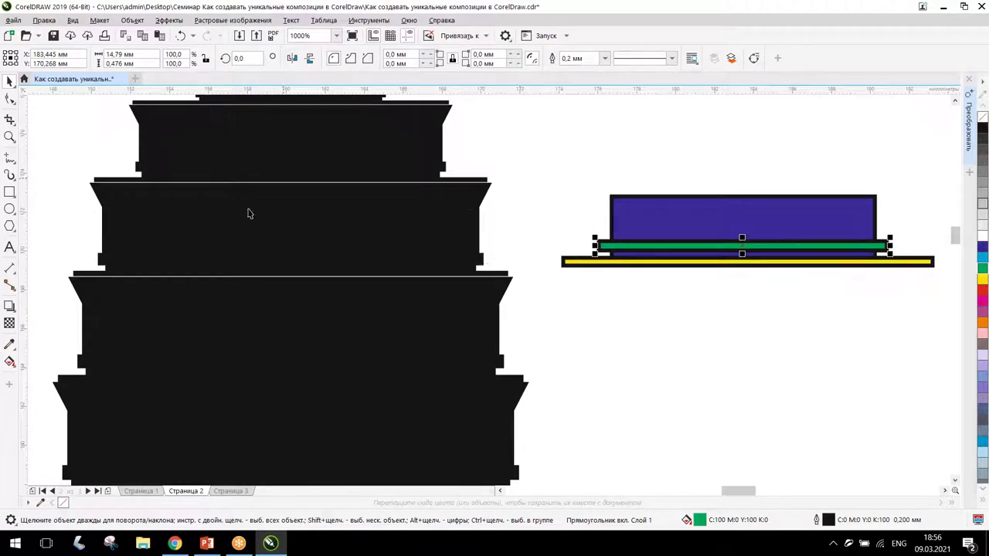
{"action": "left_click", "coordinate": [12, 215]}
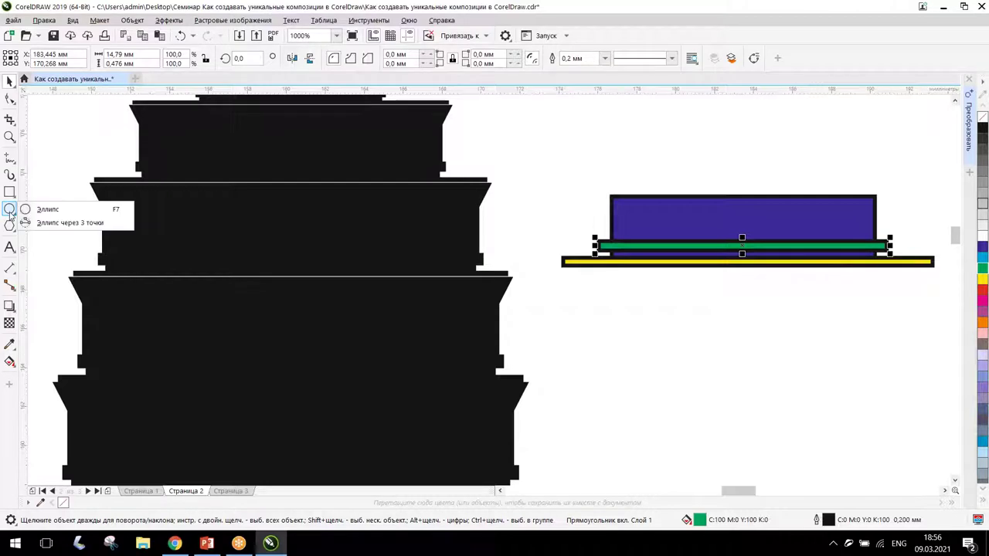
{"action": "left_click", "coordinate": [12, 215]}
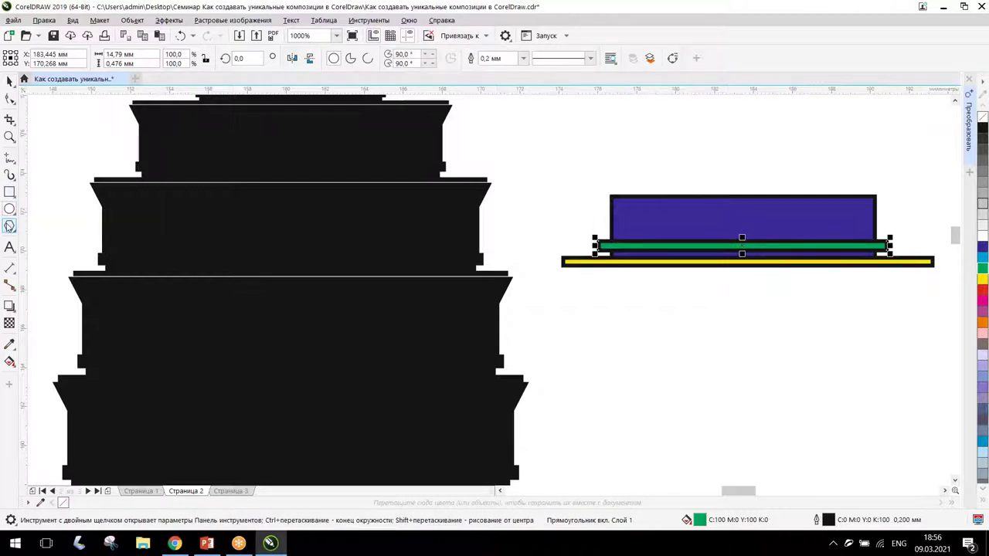
{"action": "left_click", "coordinate": [10, 226]}
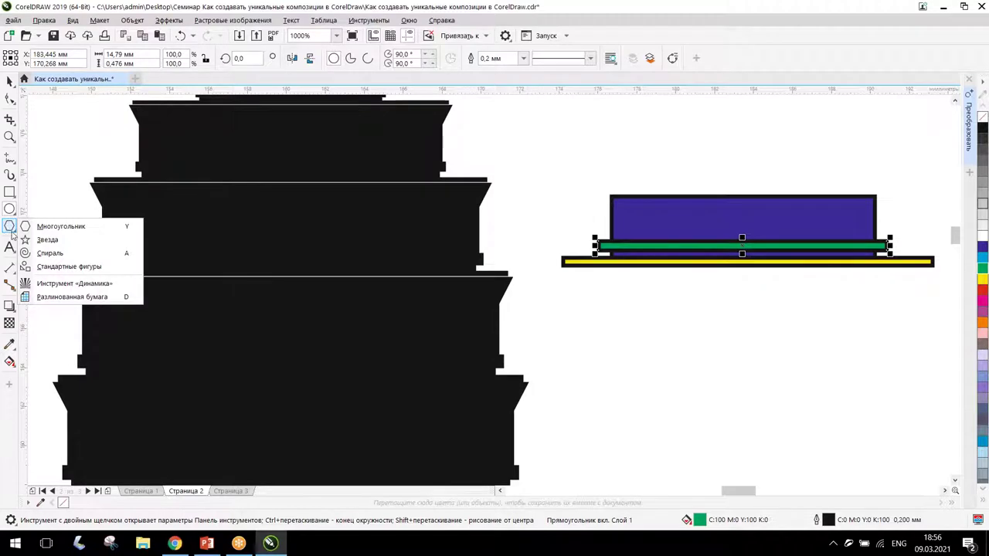
{"action": "left_click", "coordinate": [9, 227]}
Step: Draw a trapezoid about 17.9 by 1.4 mm above the blue rectangle using the common shapes and fill it red
{"action": "left_click", "coordinate": [8, 228]}
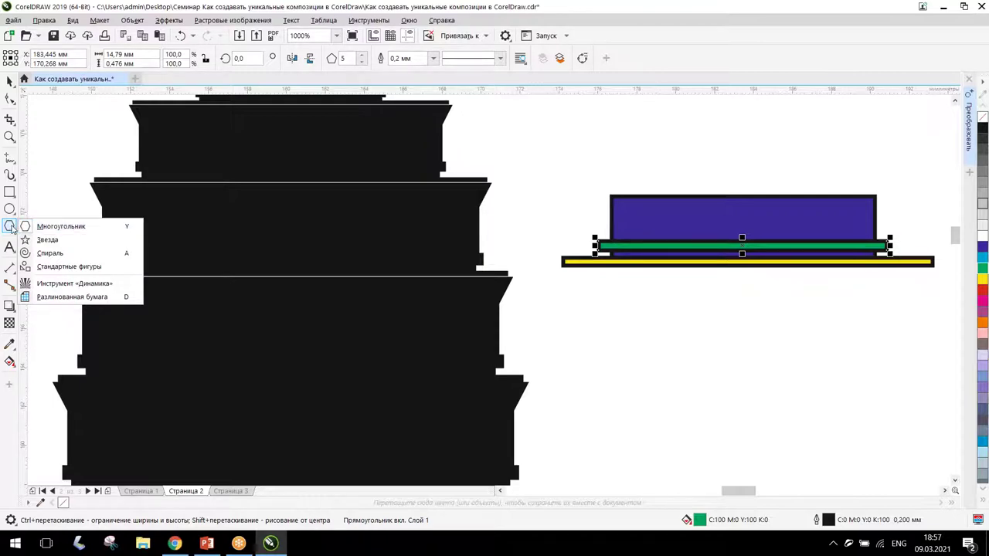
{"action": "left_click", "coordinate": [54, 270]}
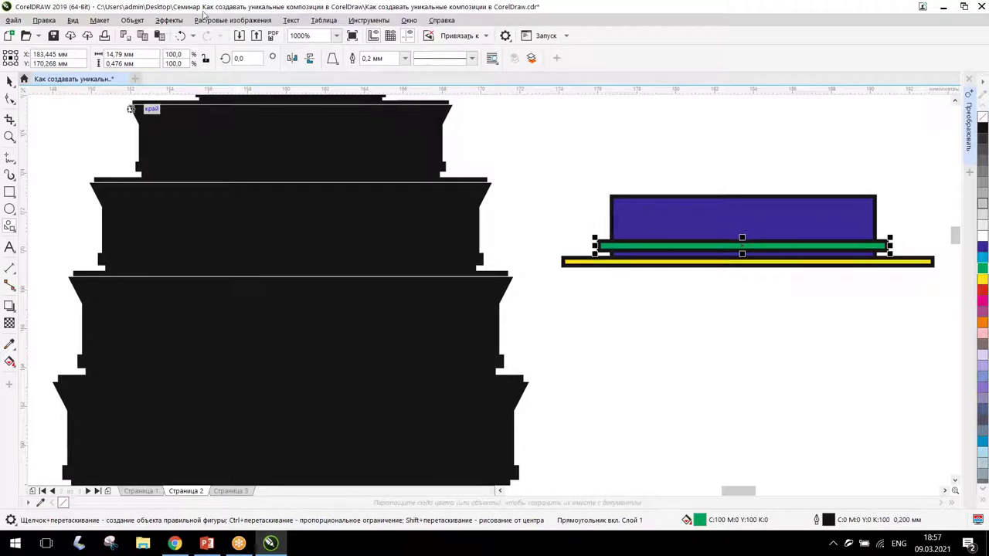
{"action": "left_click", "coordinate": [334, 62]}
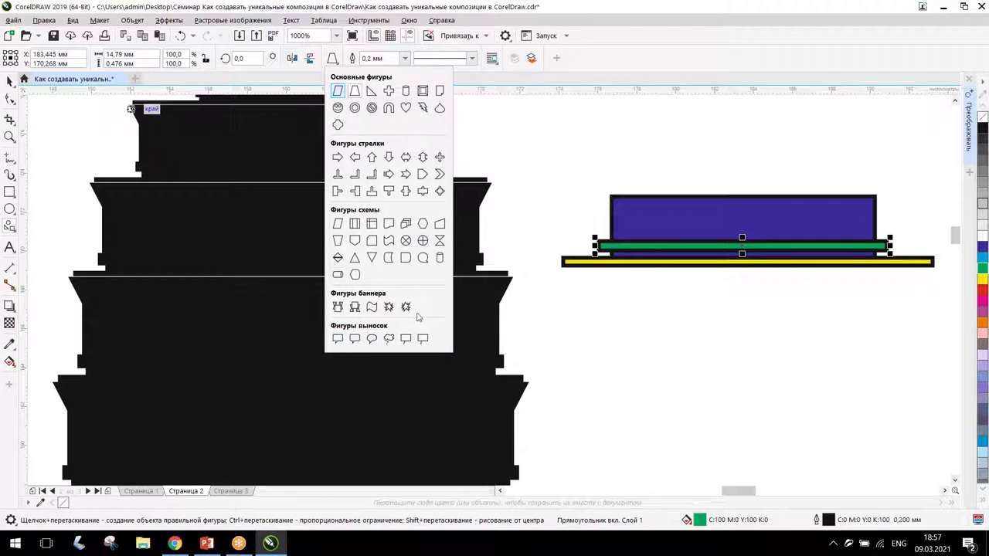
{"action": "left_click", "coordinate": [355, 93]}
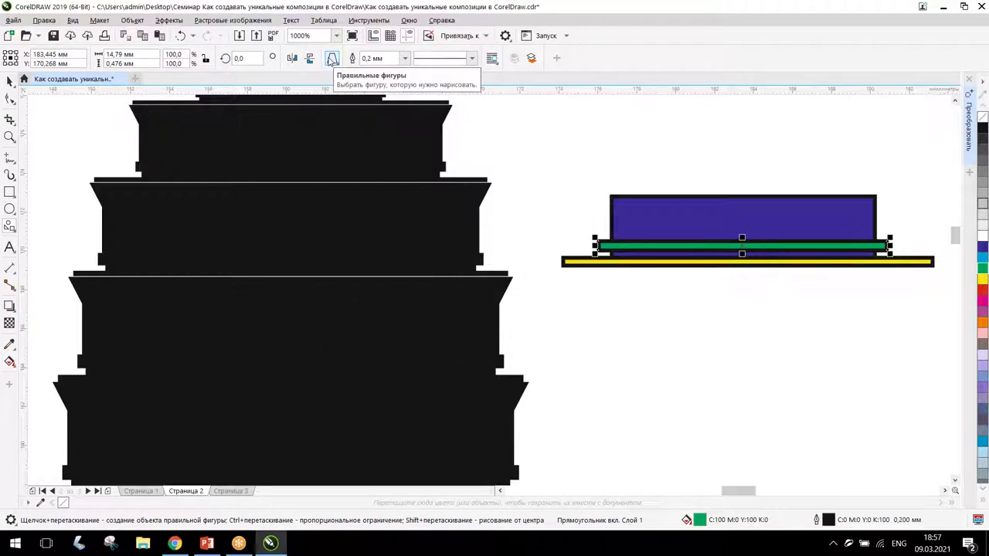
{"action": "left_click_drag", "start_coordinate": [562, 154], "coordinate": [911, 183]}
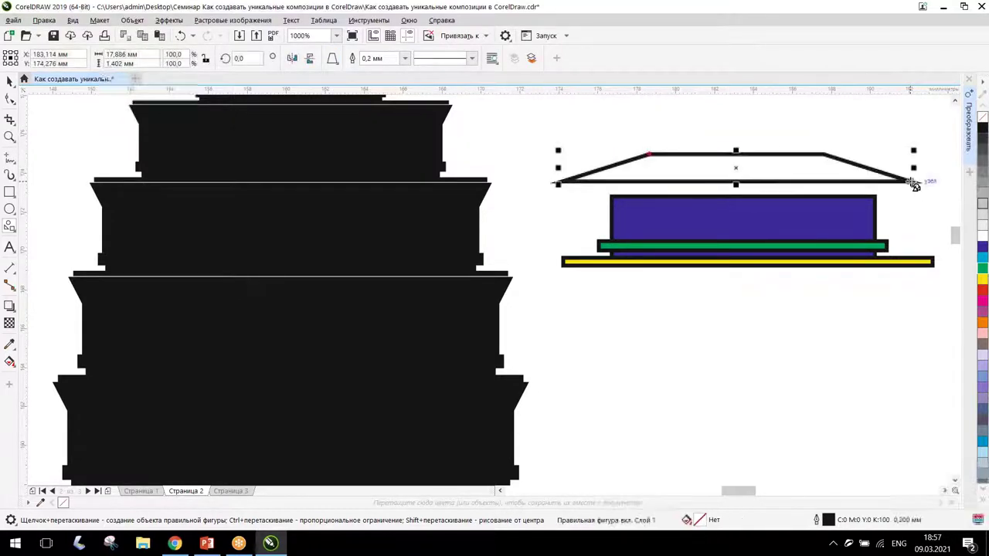
{"action": "left_click", "coordinate": [983, 291]}
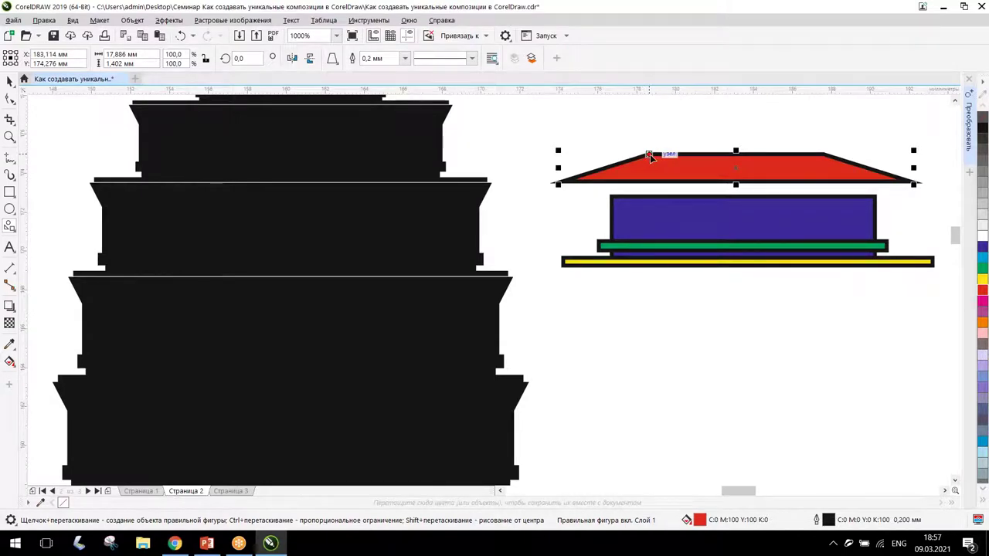
Step: Widen the red trapezoid's top edge with its shape node until the slanted sides are steep and short
{"action": "left_click_drag", "start_coordinate": [651, 157], "coordinate": [584, 157]}
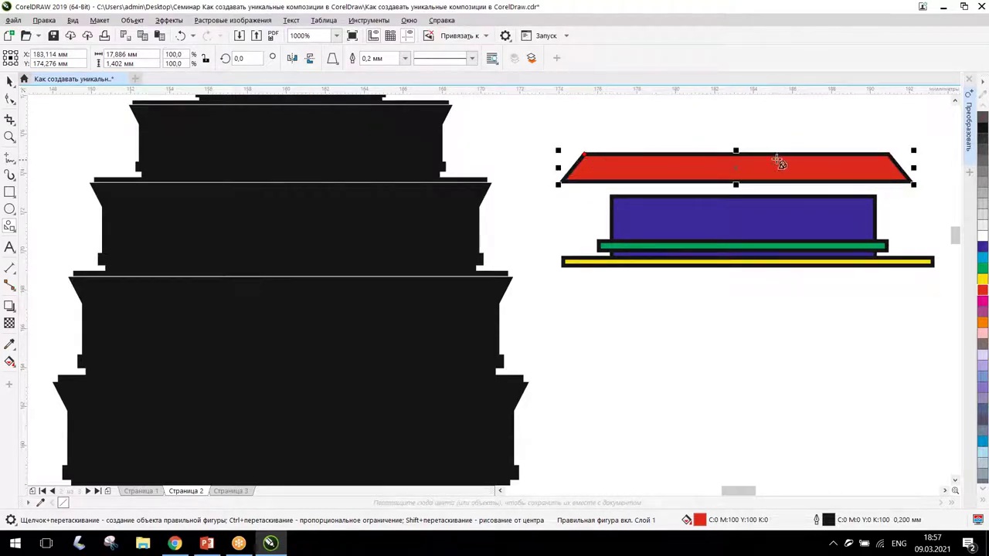
{"action": "left_click_drag", "start_coordinate": [585, 157], "coordinate": [579, 156]}
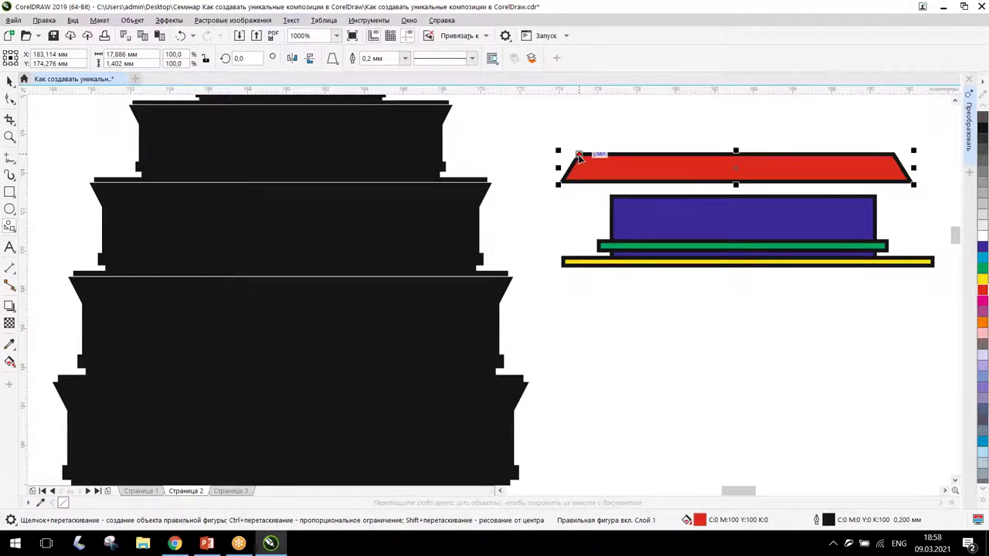
{"action": "left_click_drag", "start_coordinate": [579, 157], "coordinate": [576, 158]}
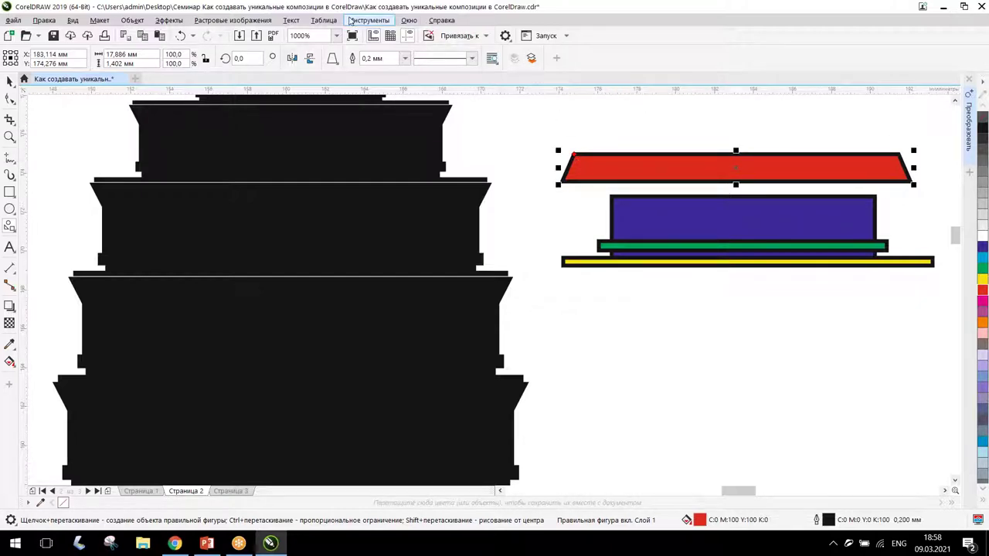
Step: Draw two small unfilled trapezoids above the red one, the smaller about 2.5 by 1.5 mm
{"action": "left_click_drag", "start_coordinate": [591, 101], "coordinate": [711, 142]}
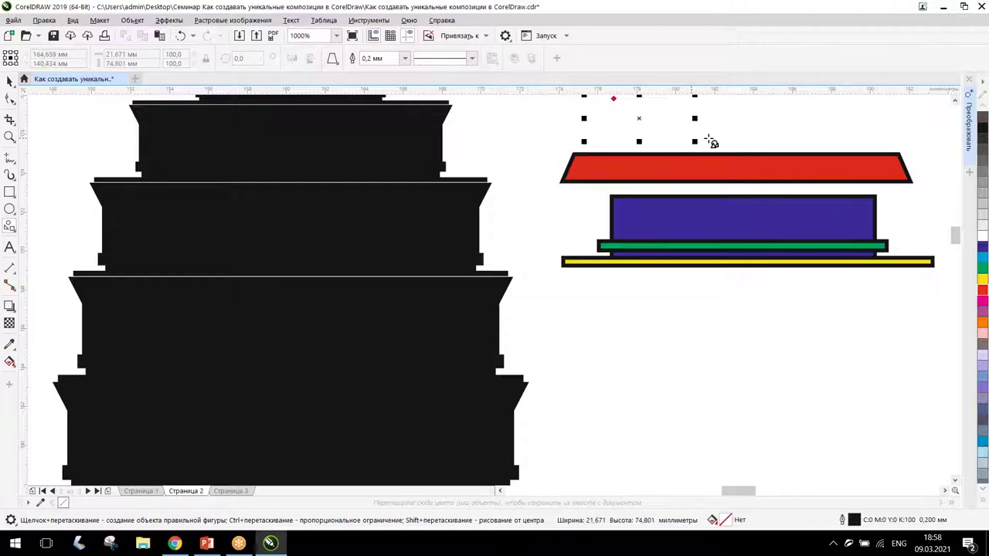
{"action": "left_click_drag", "start_coordinate": [824, 130], "coordinate": [784, 159]}
{"action": "scroll", "coordinate": [779, 154], "scroll_direction": "up", "scroll_amount": 2}
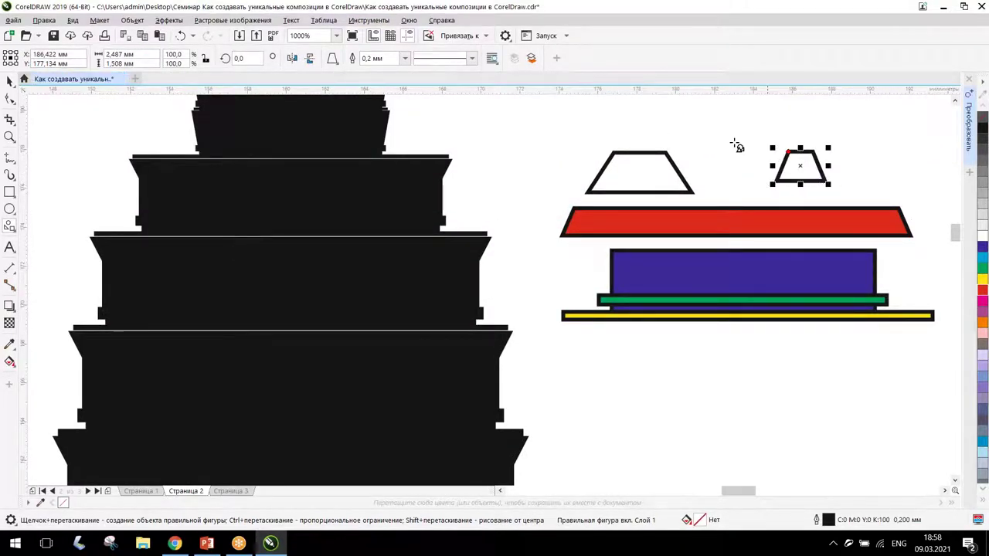
{"action": "left_click", "coordinate": [9, 81]}
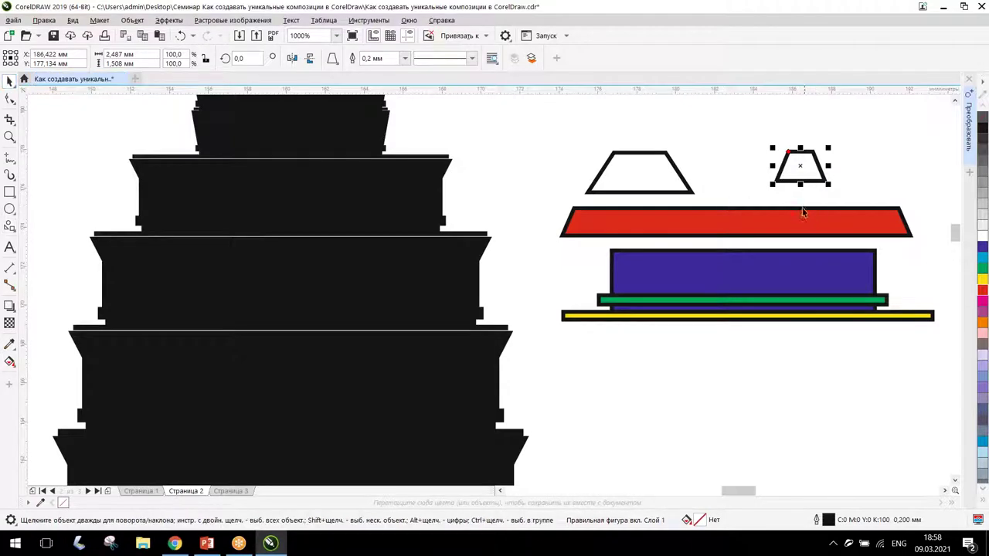
Step: Delete the two small unfilled trapezoids above the red one
{"action": "key", "text": "Delete"}
{"action": "left_click", "coordinate": [619, 153]}
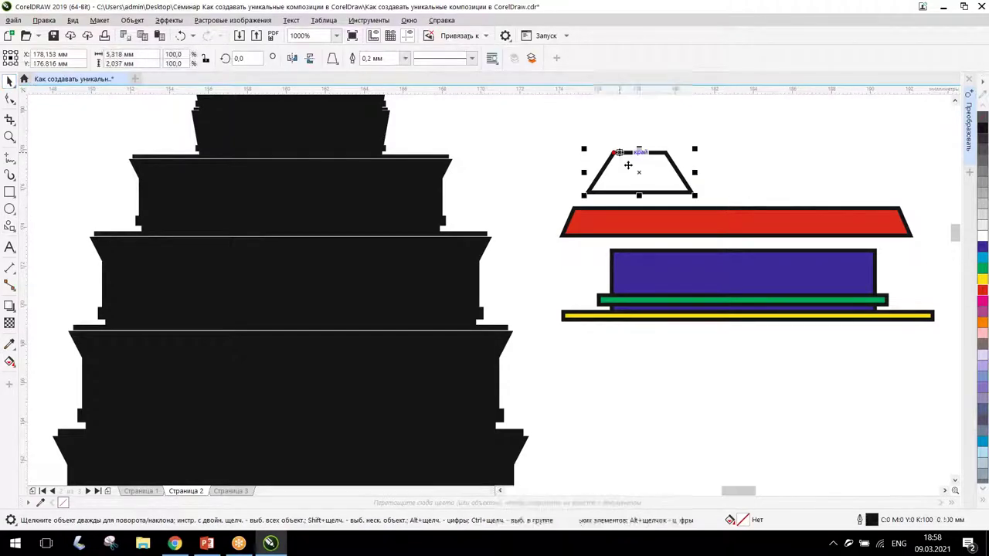
{"action": "key", "text": "Delete"}
Step: Mirror the red trapezoid vertically and move it down onto the top edge of the blue rectangle
{"action": "left_click", "coordinate": [679, 220]}
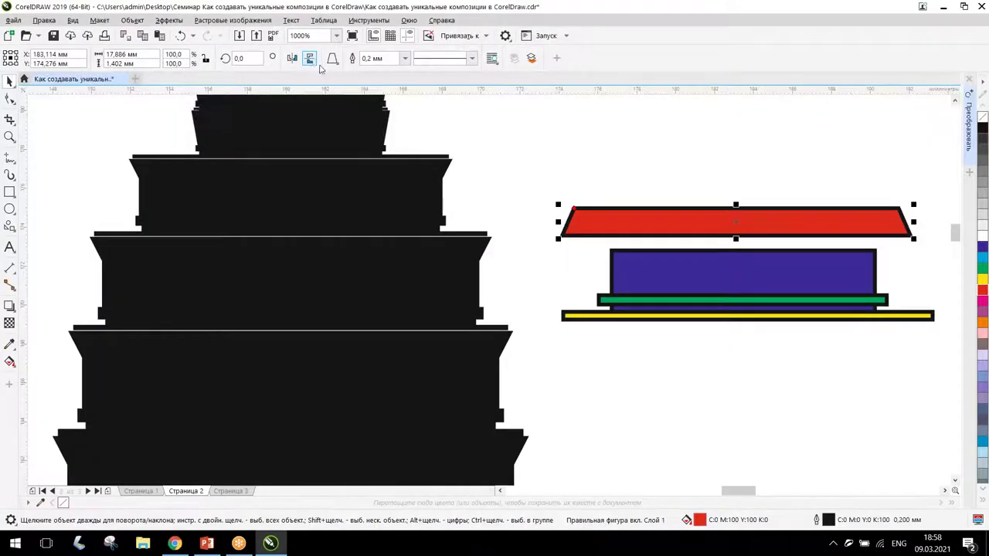
{"action": "left_click", "coordinate": [637, 217]}
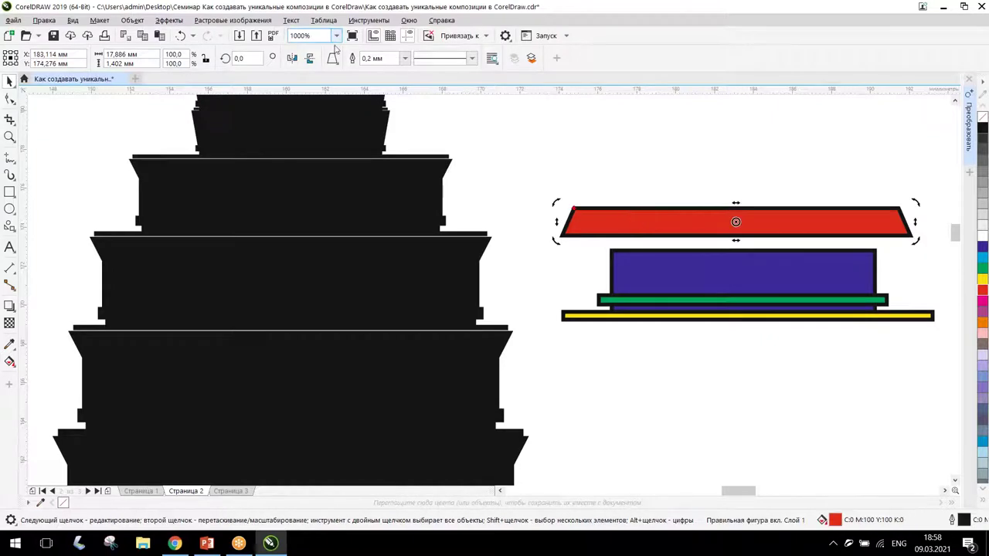
{"action": "left_click", "coordinate": [310, 60]}
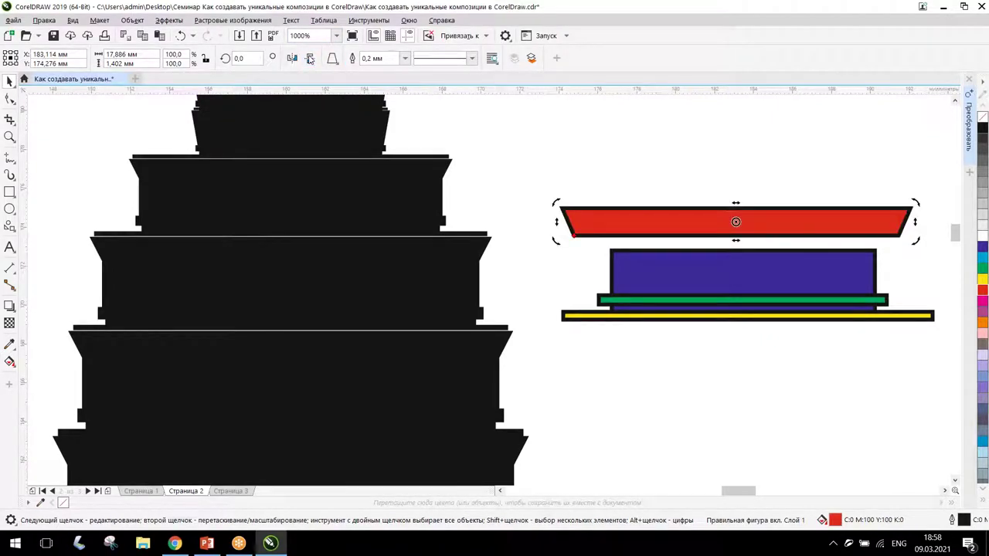
{"action": "left_click_drag", "start_coordinate": [636, 223], "coordinate": [645, 255]}
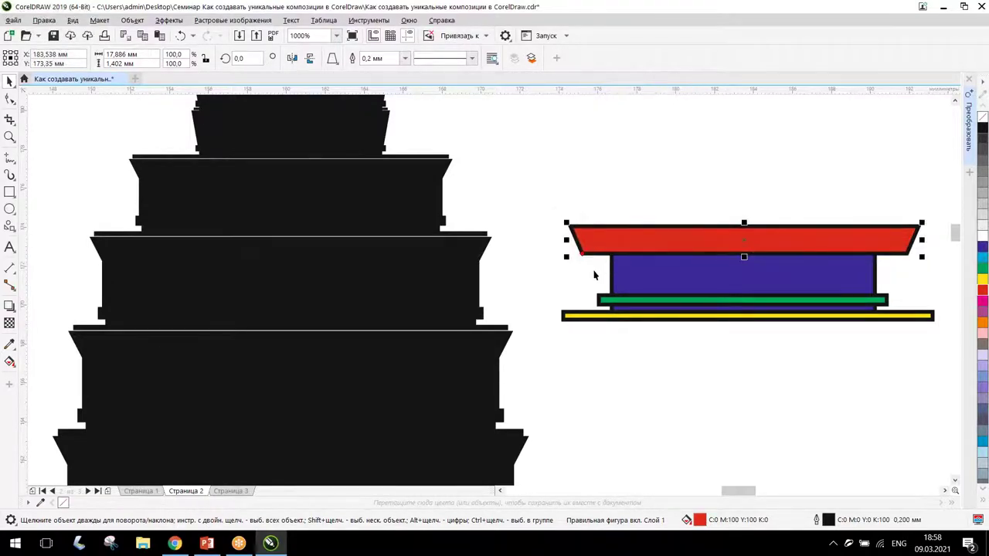
Step: Narrow the red trapezoid from both sides to about 14.7 mm wide and nudge it down onto the blue rectangle
{"action": "left_click_drag", "start_coordinate": [566, 241], "coordinate": [592, 241]}
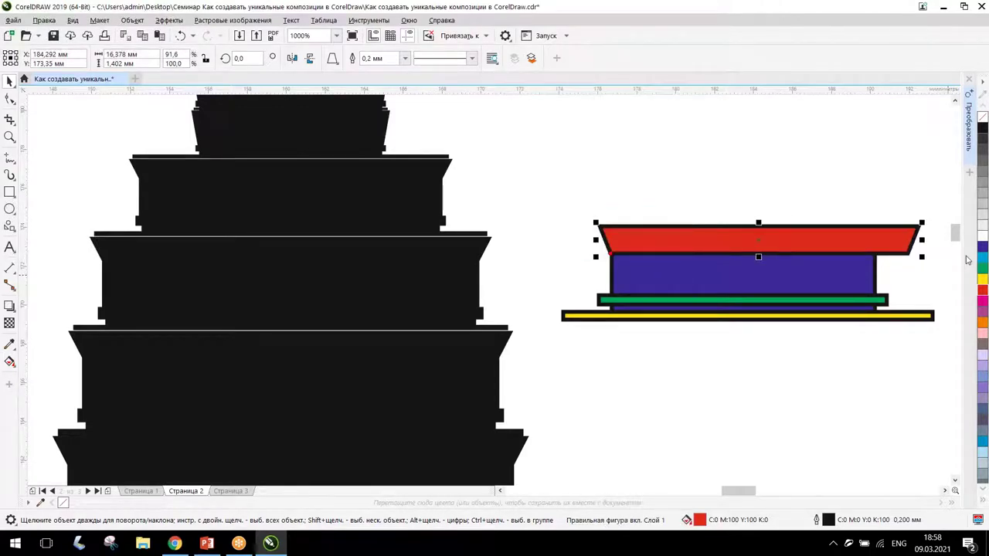
{"action": "left_click_drag", "start_coordinate": [919, 244], "coordinate": [888, 244]}
{"action": "key", "text": "Down"}
{"action": "key", "text": "Down"}
{"action": "key", "text": "Down"}
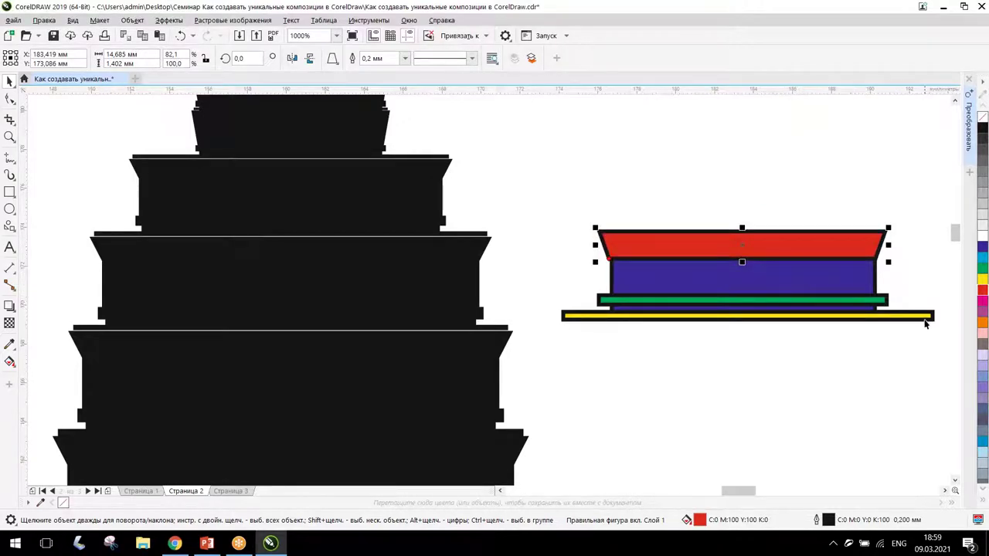
Step: Fine-tune the red trapezoid to about 14.5 mm wide and raise it so its lower corners meet the blue rectangle's sides
{"action": "scroll", "coordinate": [926, 324], "scroll_direction": "up", "scroll_amount": 2}
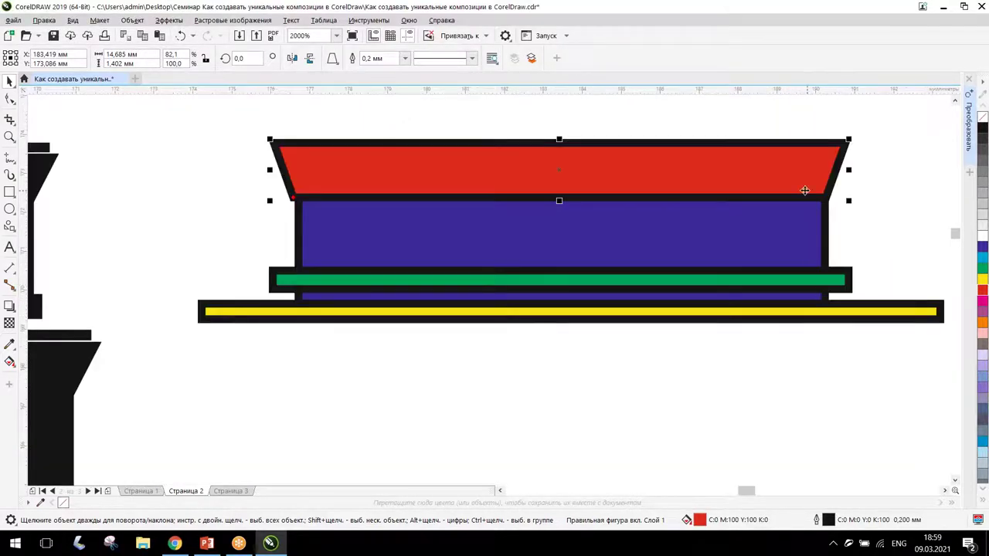
{"action": "left_click_drag", "start_coordinate": [768, 175], "coordinate": [779, 188]}
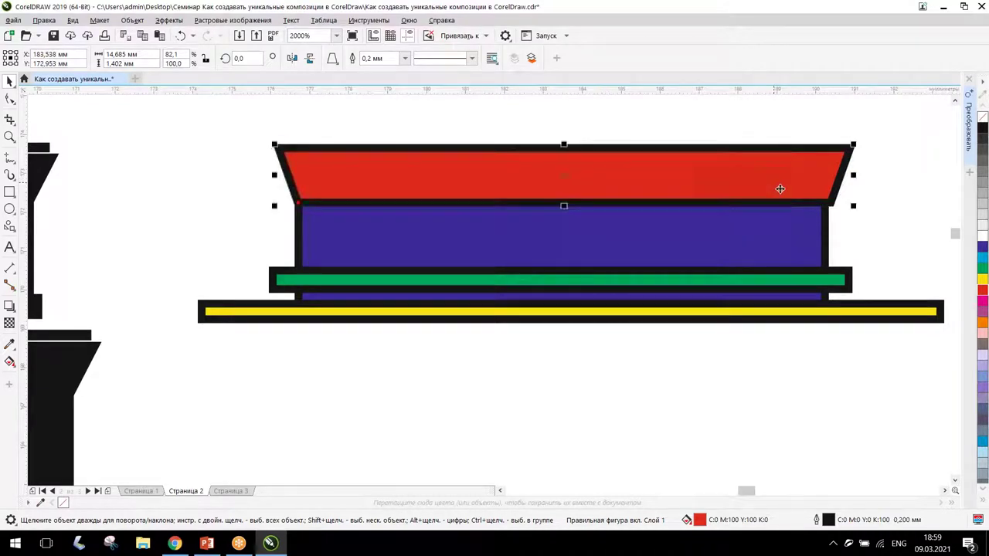
{"action": "left_click_drag", "start_coordinate": [852, 174], "coordinate": [844, 174]}
{"action": "left_click_drag", "start_coordinate": [275, 174], "coordinate": [279, 174]}
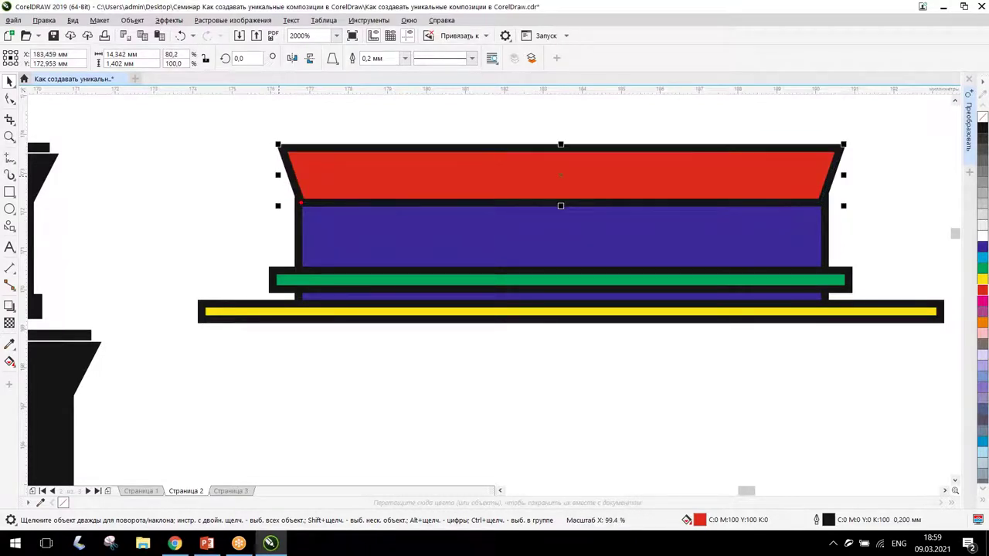
{"action": "left_click_drag", "start_coordinate": [342, 185], "coordinate": [385, 161]}
{"action": "left_click_drag", "start_coordinate": [279, 157], "coordinate": [271, 155]}
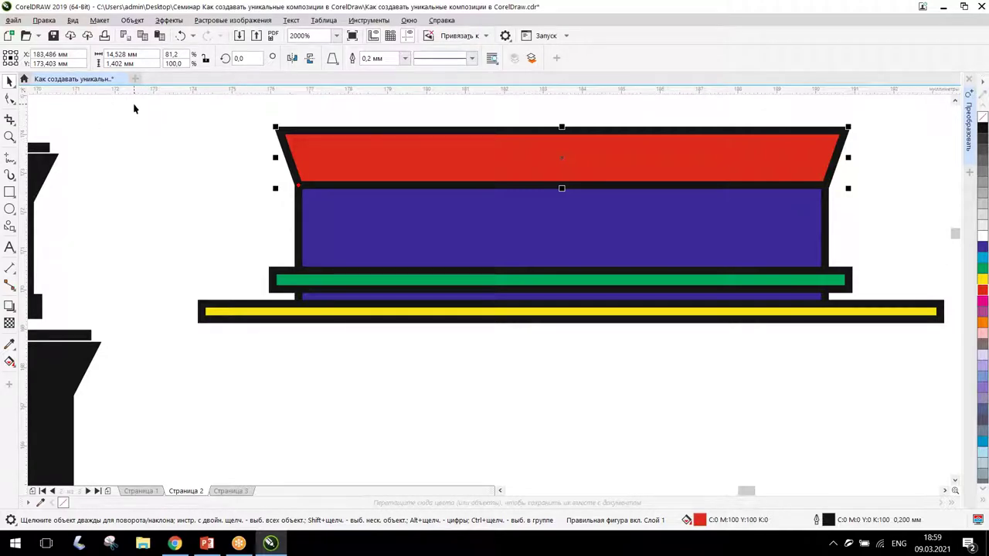
Step: Align all four coloured shapes of the tier to a common vertical centre axis
{"action": "mouse_move", "coordinate": [130, 107]}
{"action": "left_mouse_down"}
{"action": "mouse_move", "coordinate": [481, 243]}
{"action": "mouse_move", "coordinate": [930, 345]}
{"action": "mouse_move", "coordinate": [834, 347]}
{"action": "left_mouse_up"}
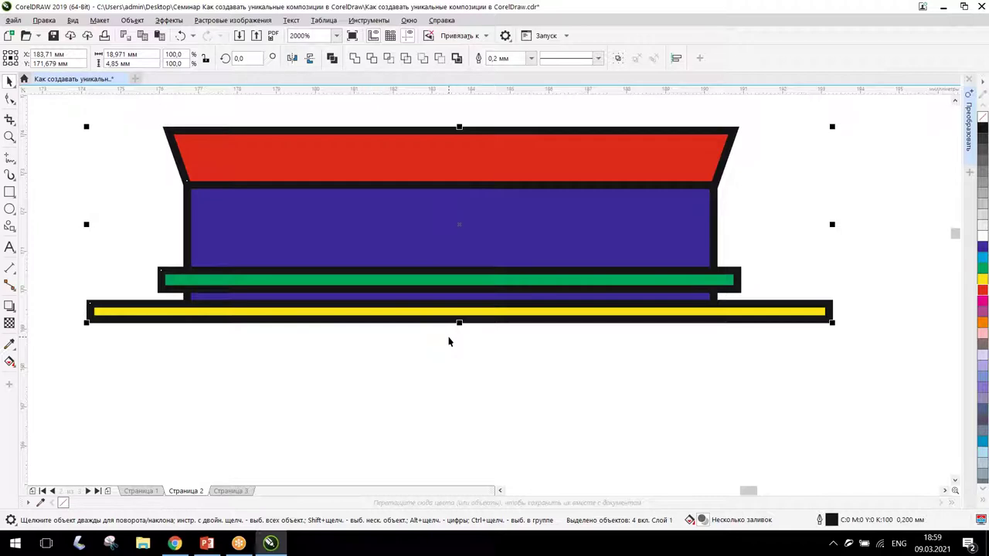
{"action": "key", "text": "c"}
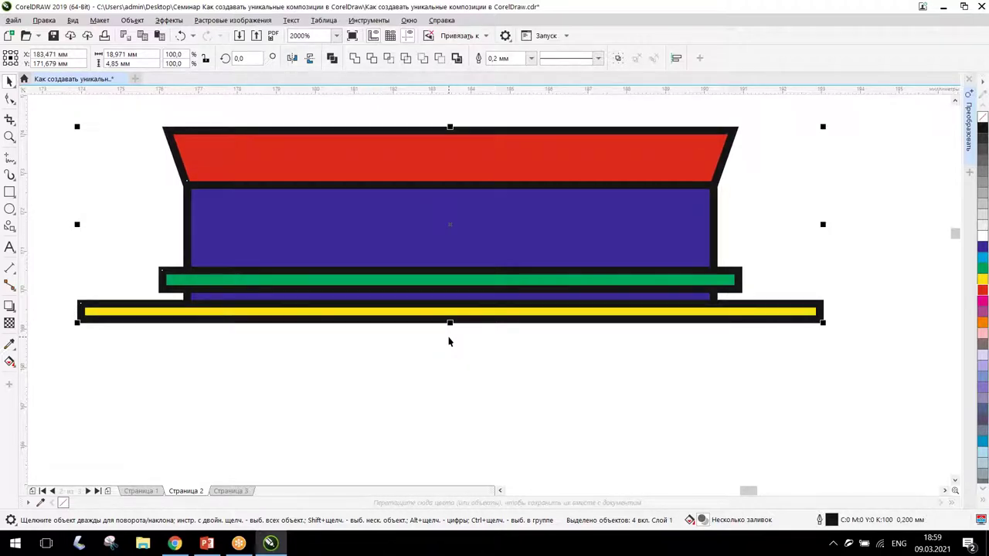
{"action": "left_click", "coordinate": [475, 393]}
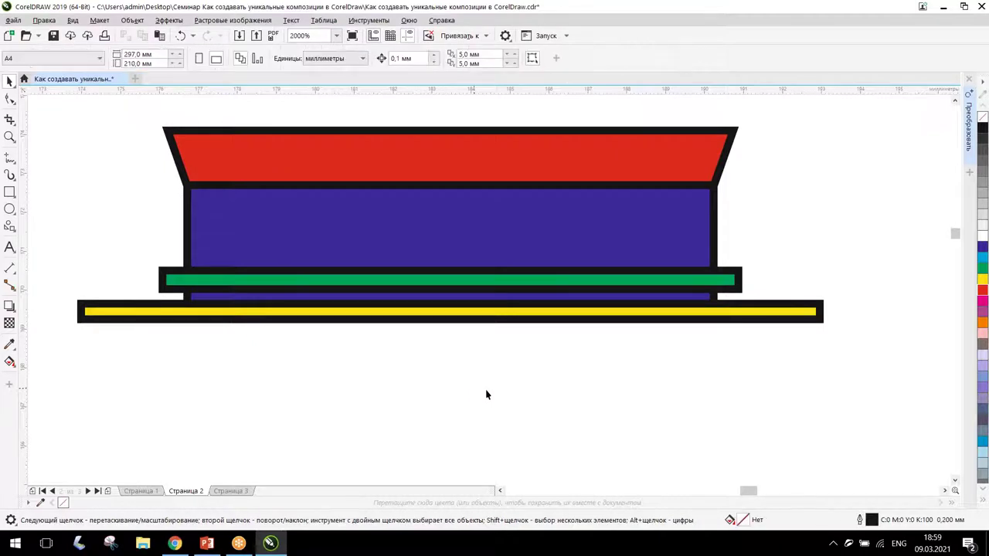
Step: Select the four coloured tier shapes and weld them into a single object
{"action": "scroll", "coordinate": [37, 146], "scroll_direction": "up", "scroll_amount": 1}
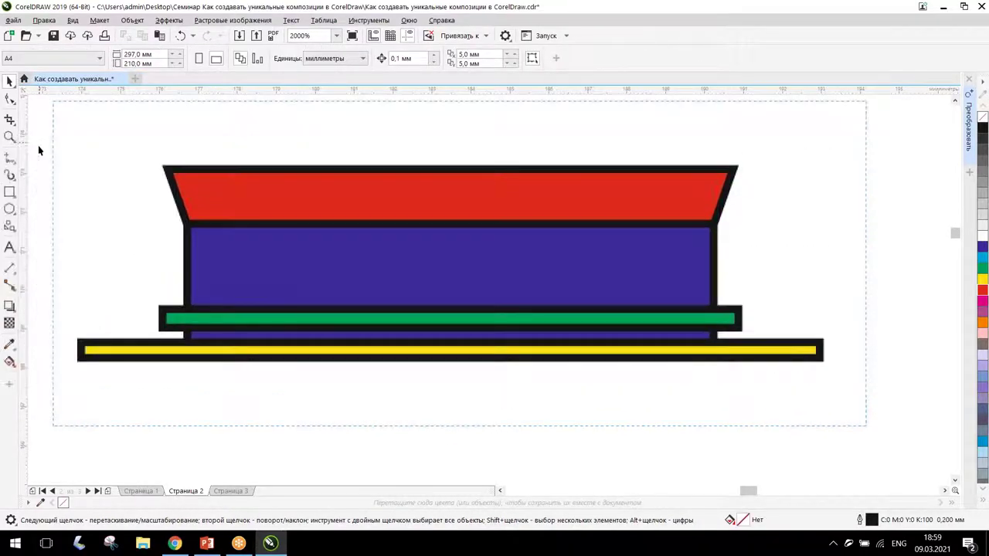
{"action": "key", "text": "ctrl+a"}
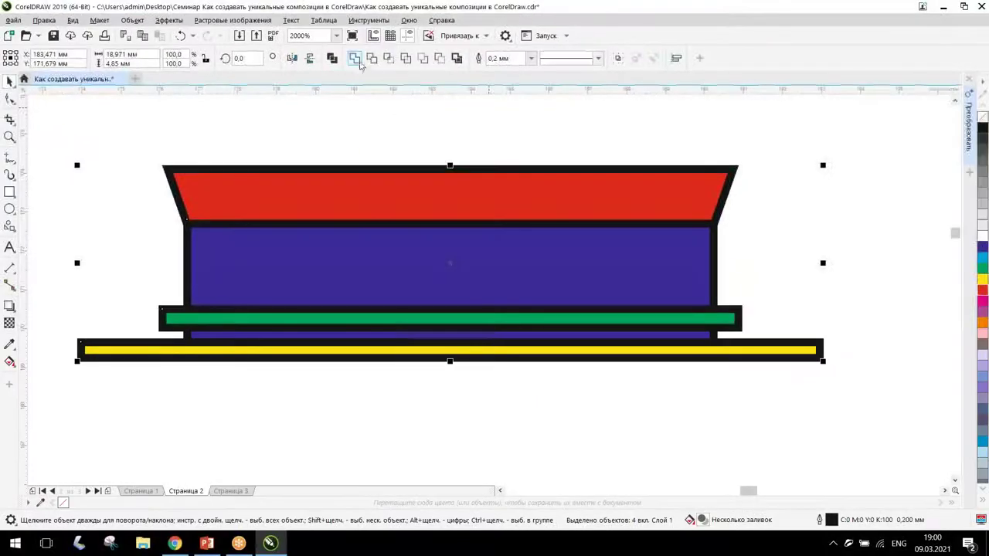
{"action": "left_click", "coordinate": [354, 59]}
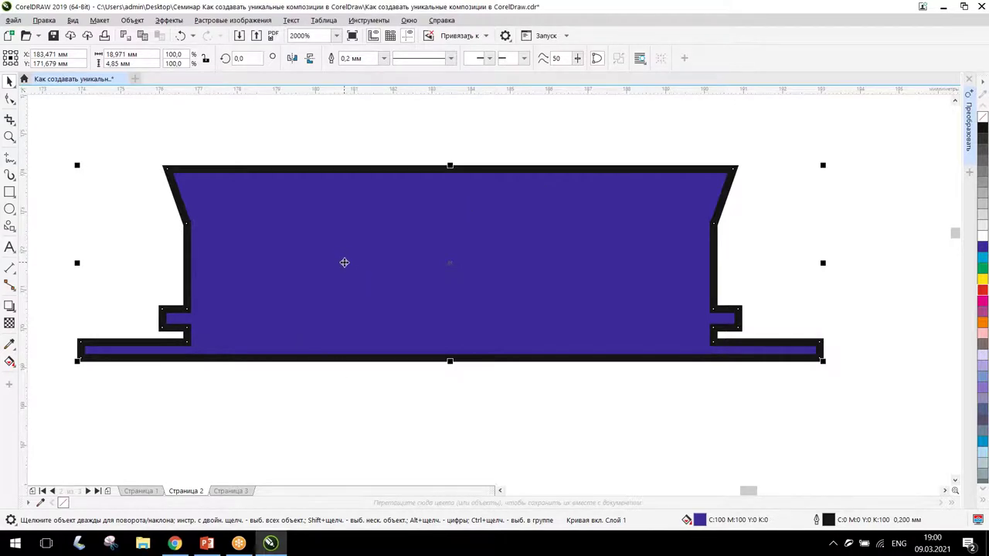
Step: Compare the welded tier with the black skyscraper and move it slightly higher beside the tower
{"action": "scroll", "coordinate": [374, 339], "scroll_direction": "down", "scroll_amount": 4}
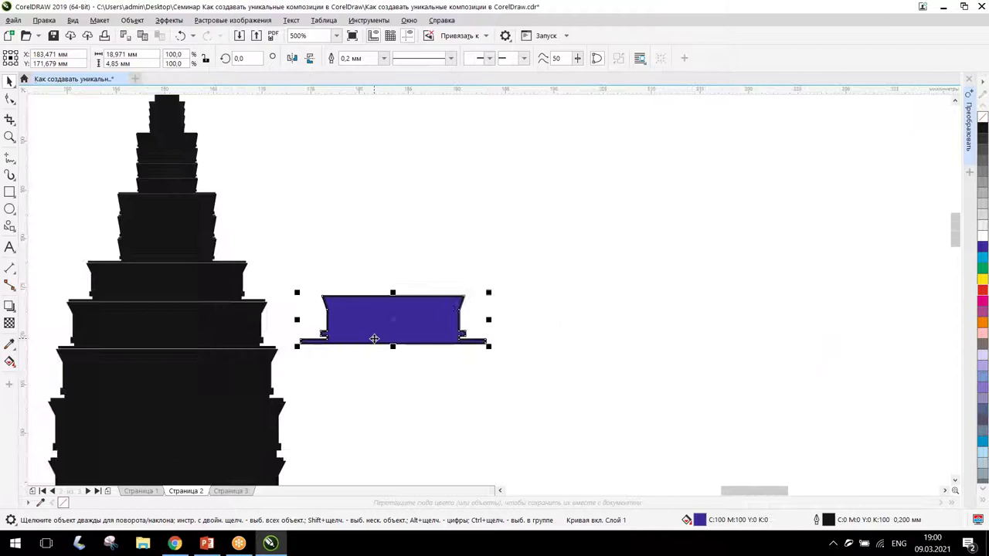
{"action": "scroll", "coordinate": [373, 338], "scroll_direction": "down", "scroll_amount": 4}
{"action": "scroll", "coordinate": [373, 350], "scroll_direction": "up", "scroll_amount": 4}
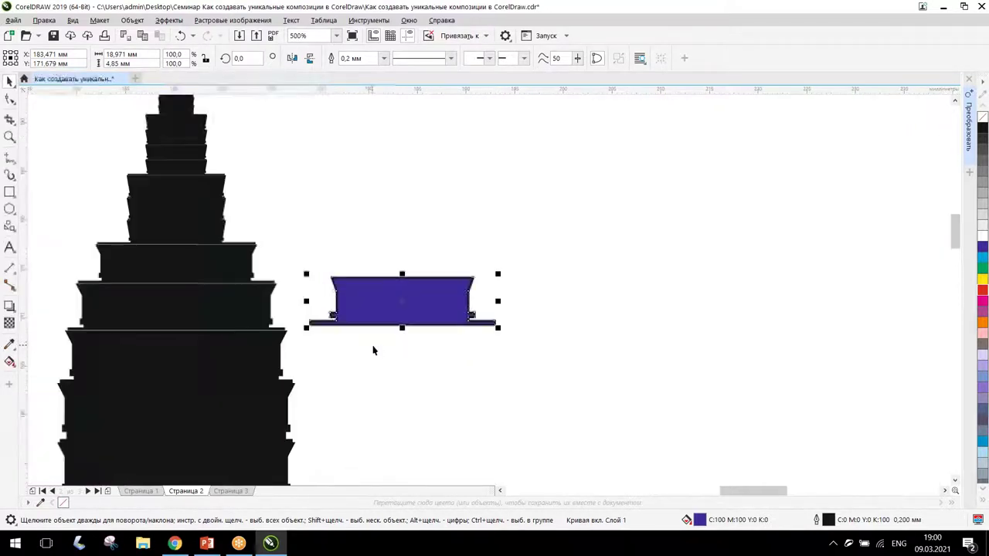
{"action": "scroll", "coordinate": [372, 351], "scroll_direction": "up", "scroll_amount": 2}
{"action": "scroll", "coordinate": [265, 267], "scroll_direction": "up", "scroll_amount": 4}
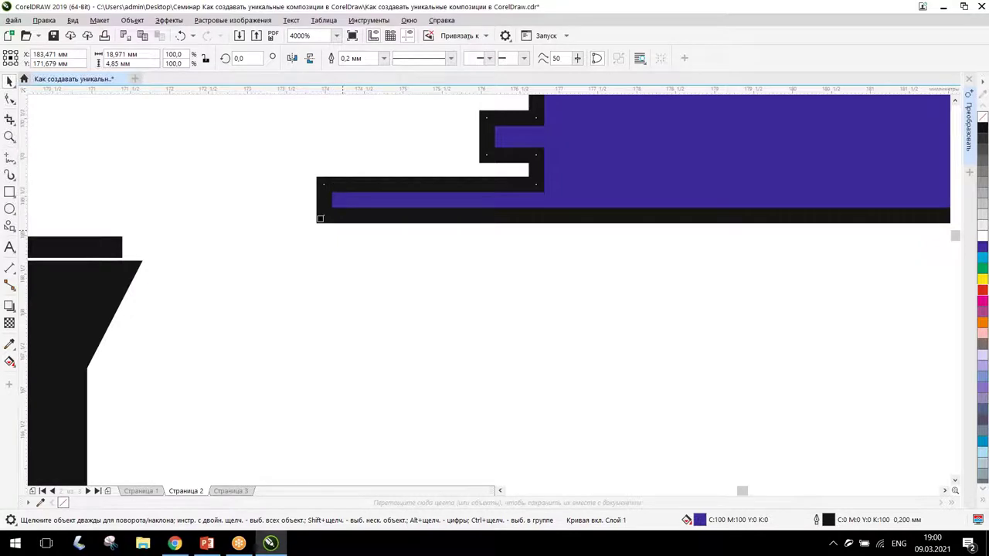
{"action": "scroll", "coordinate": [321, 244], "scroll_direction": "down", "scroll_amount": 5}
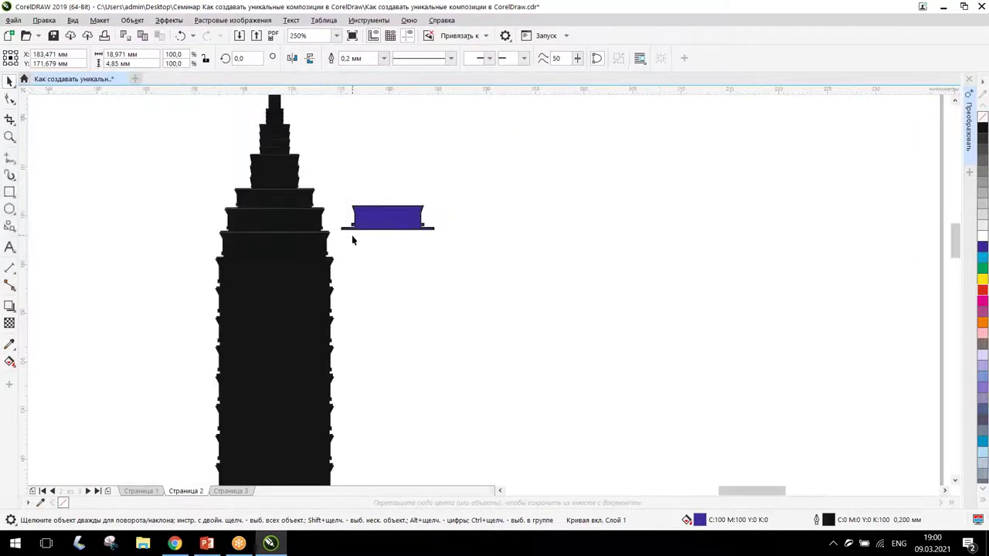
{"action": "scroll", "coordinate": [352, 235], "scroll_direction": "up", "scroll_amount": 1}
{"action": "left_click_drag", "start_coordinate": [406, 190], "coordinate": [406, 154]}
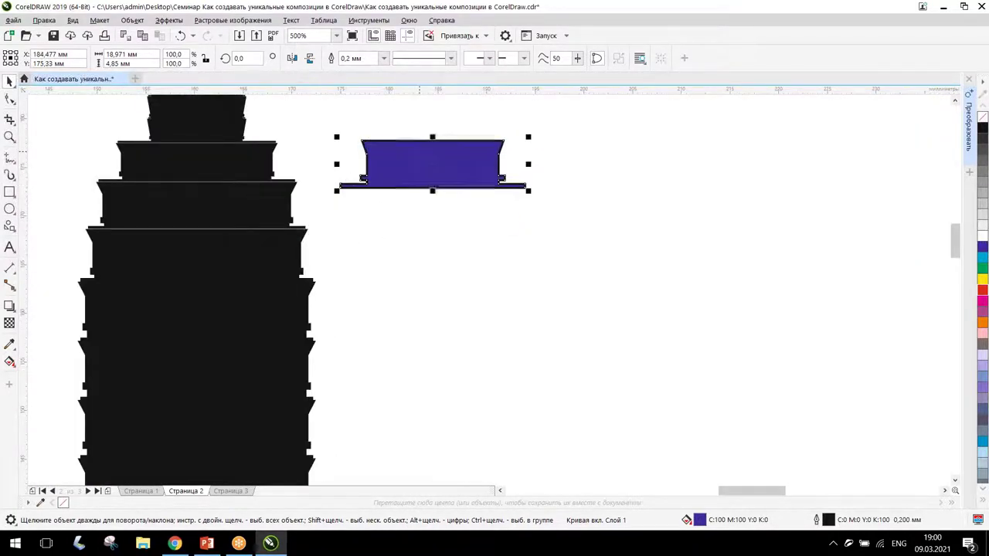
Step: Undo a trial flip of the blue tier, then stack two copies of it directly beneath the original
{"action": "left_click_drag", "start_coordinate": [468, 140], "coordinate": [468, 211]}
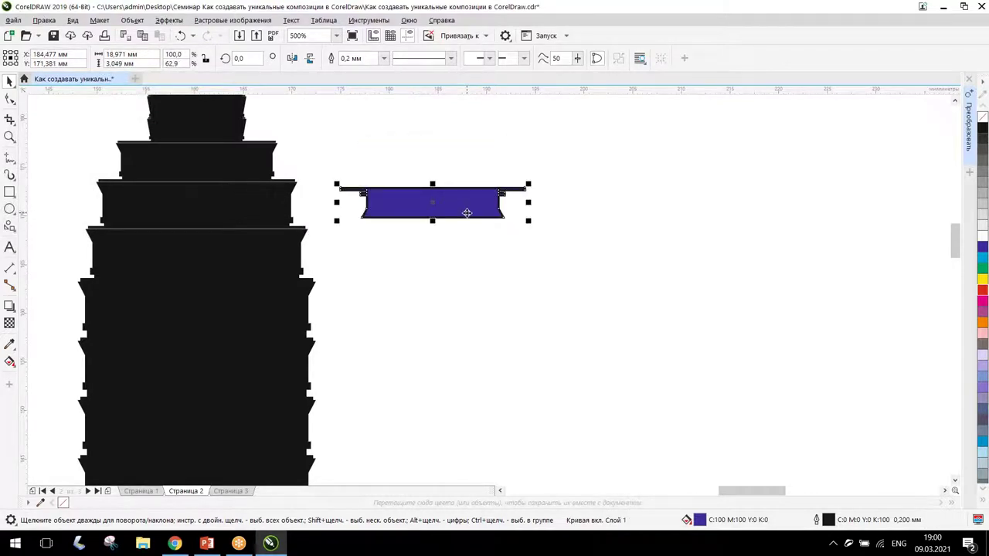
{"action": "key", "text": "ctrl+z"}
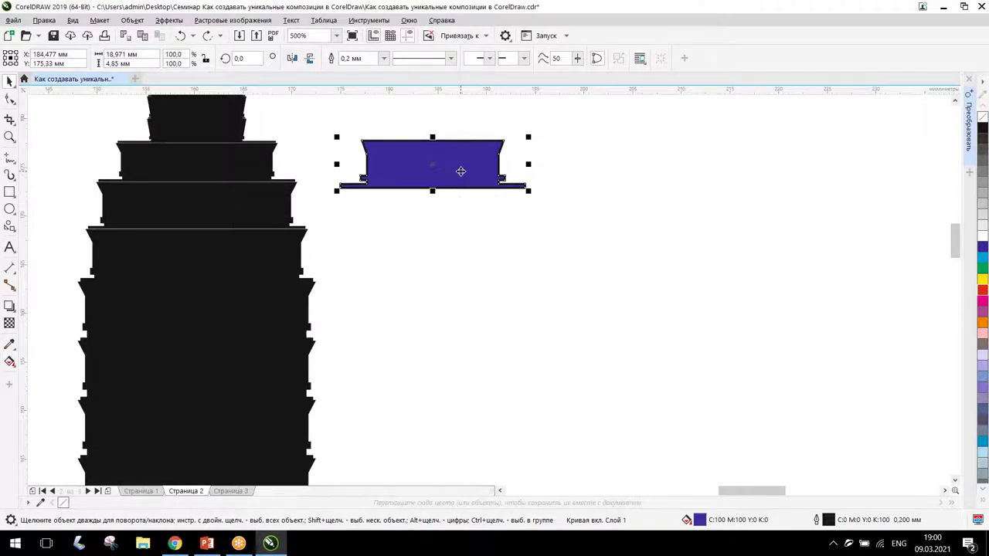
{"action": "left_click_drag", "start_coordinate": [461, 171], "coordinate": [461, 216]}
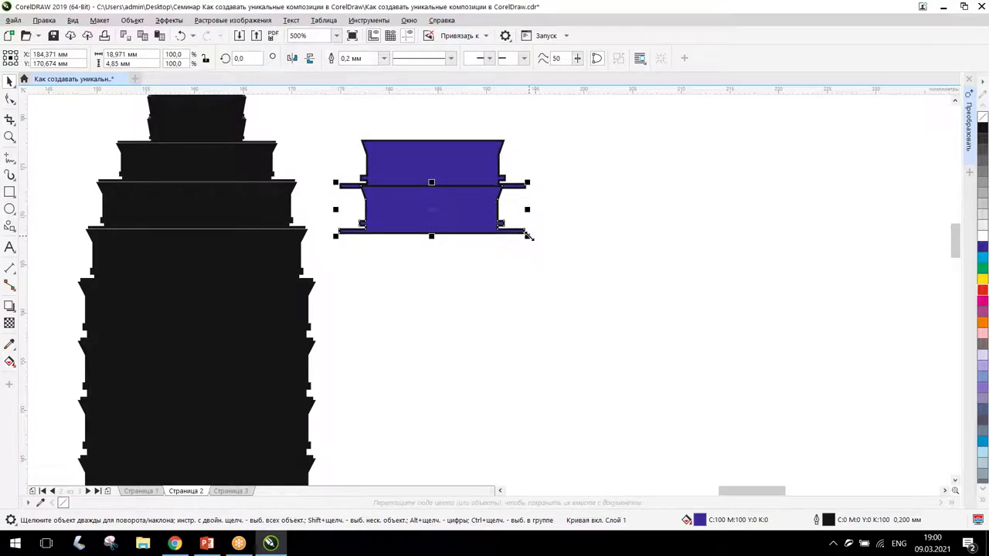
{"action": "key", "text": "ctrl+d"}
{"action": "left_click_drag", "start_coordinate": [509, 159], "coordinate": [459, 260]}
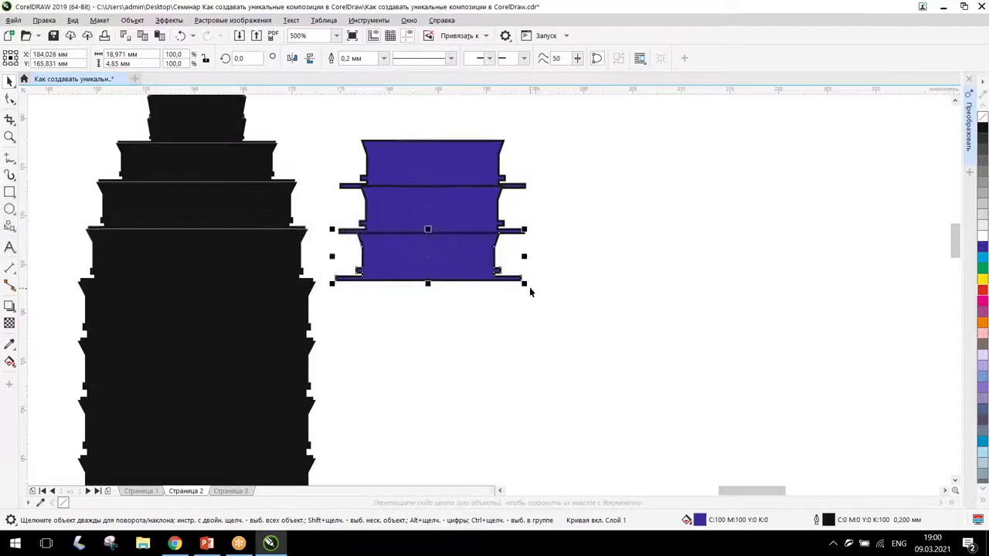
Step: Enlarge the lowest tier copy proportionally to about 24 mm wide, centre it roughly under the stack, and deselect it
{"action": "left_click_drag", "start_coordinate": [525, 284], "coordinate": [550, 303]}
{"action": "mouse_move", "coordinate": [402, 257]}
{"action": "left_mouse_down"}
{"action": "mouse_move", "coordinate": [409, 272]}
{"action": "mouse_move", "coordinate": [406, 258]}
{"action": "left_mouse_up"}
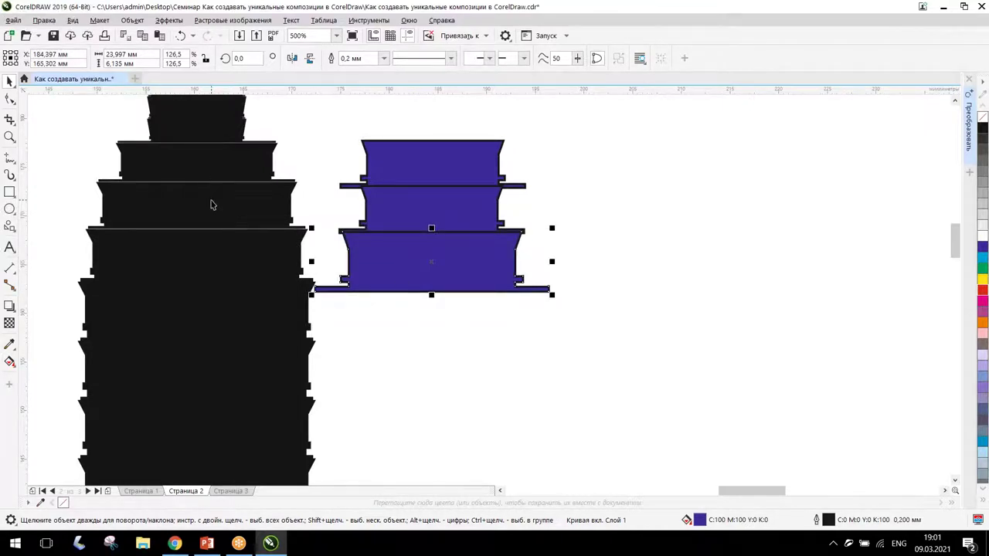
{"action": "scroll", "coordinate": [211, 204], "scroll_direction": "down", "scroll_amount": 2}
{"action": "scroll", "coordinate": [194, 201], "scroll_direction": "up", "scroll_amount": 1}
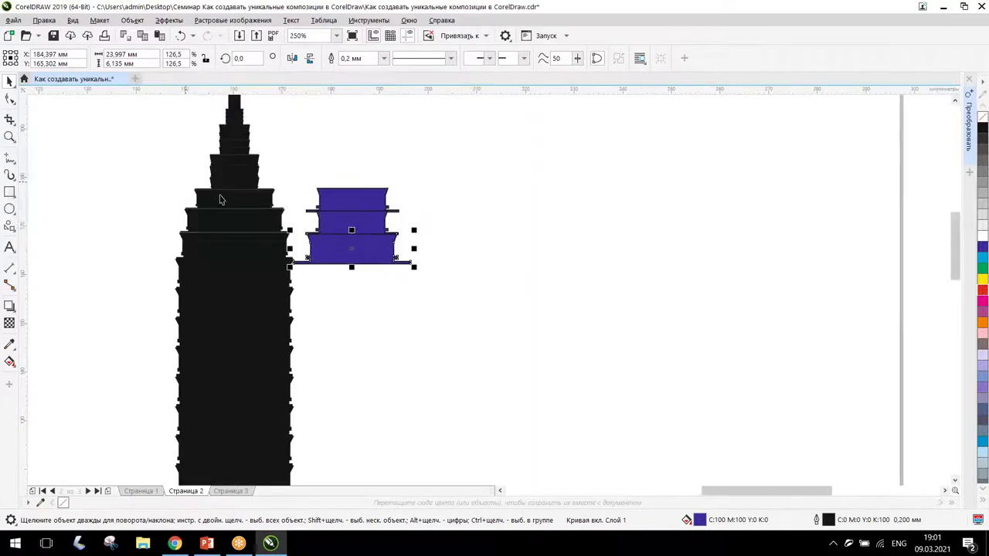
{"action": "left_click", "coordinate": [390, 360]}
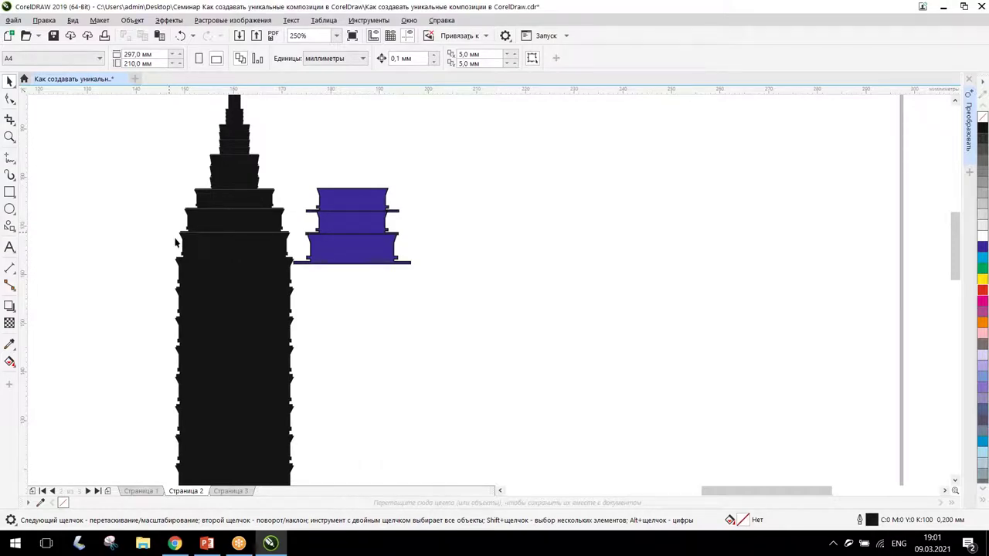
Step: Examine the finished buildings on the page and the ready-made figures offered by the common shapes tool
{"action": "scroll", "coordinate": [155, 278], "scroll_direction": "down", "scroll_amount": 5}
{"action": "scroll", "coordinate": [72, 286], "scroll_direction": "up", "scroll_amount": 3}
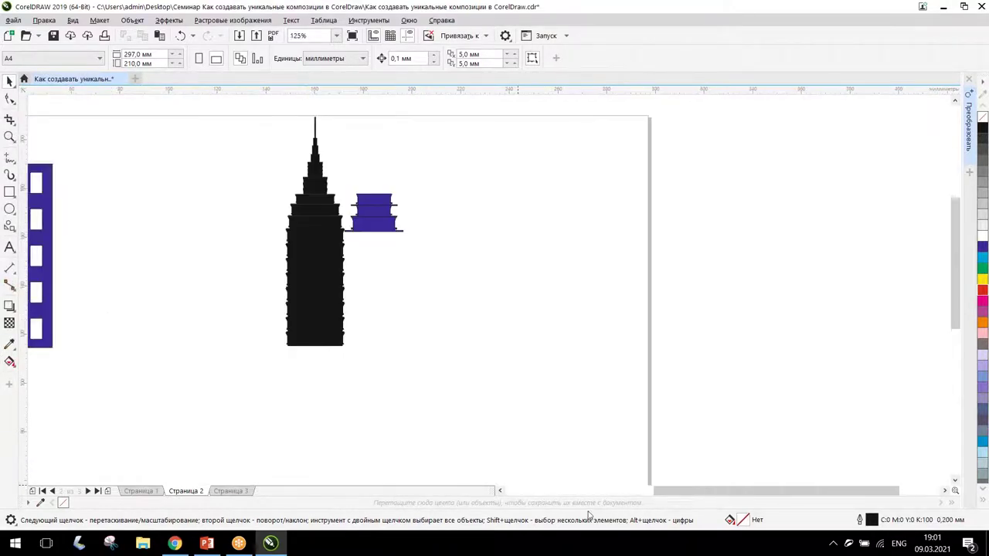
{"action": "left_click_drag", "start_coordinate": [691, 497], "coordinate": [585, 498]}
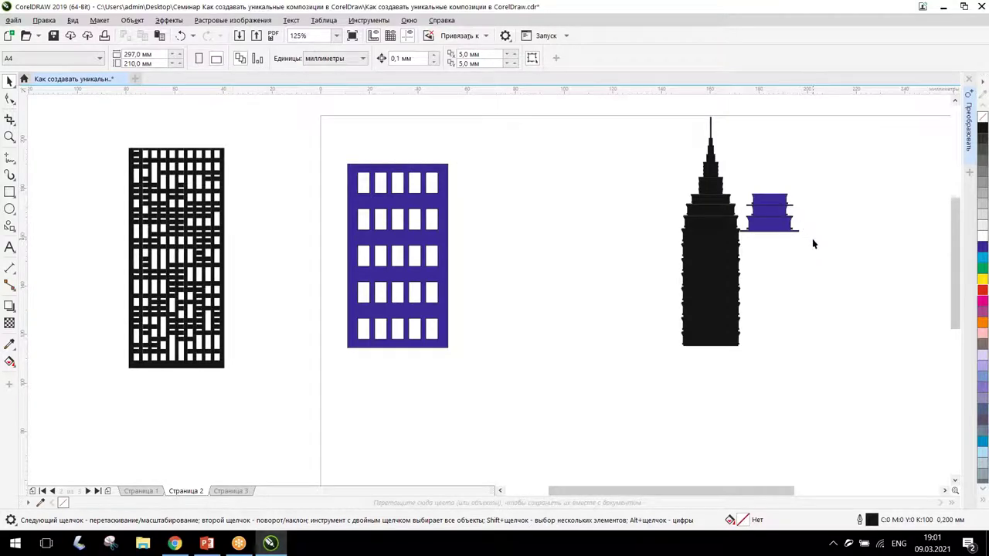
{"action": "left_click", "coordinate": [10, 227]}
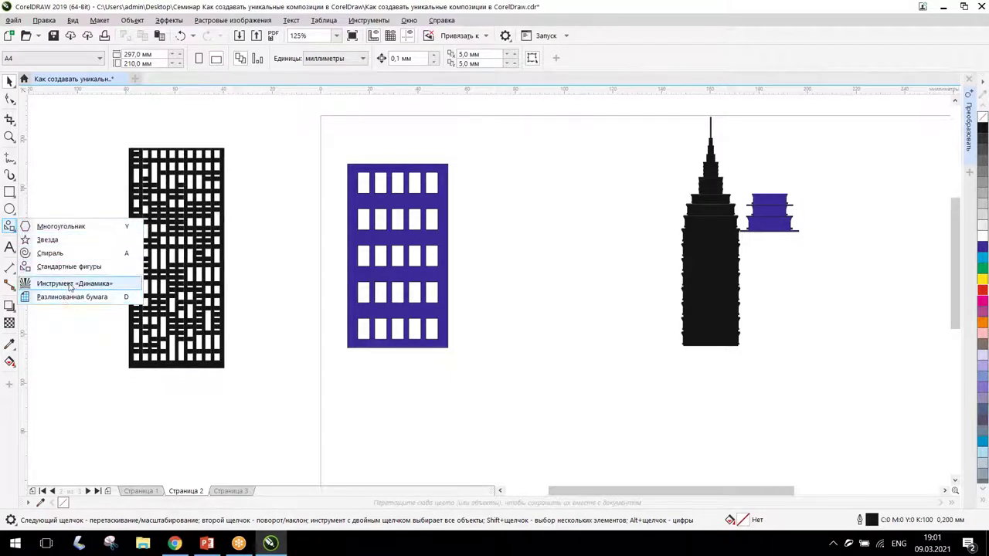
{"action": "left_click", "coordinate": [74, 267]}
{"action": "left_click", "coordinate": [332, 59]}
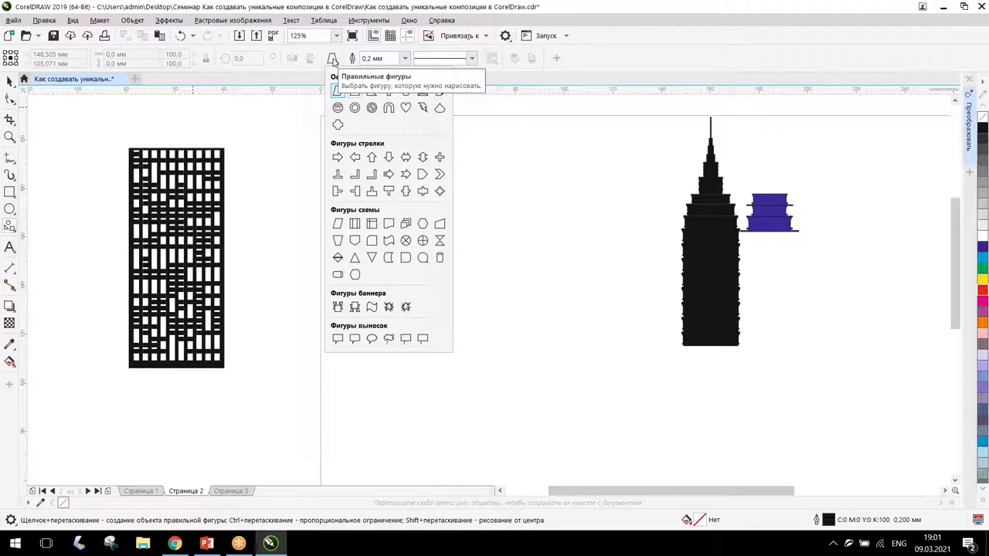
{"action": "left_click", "coordinate": [9, 81]}
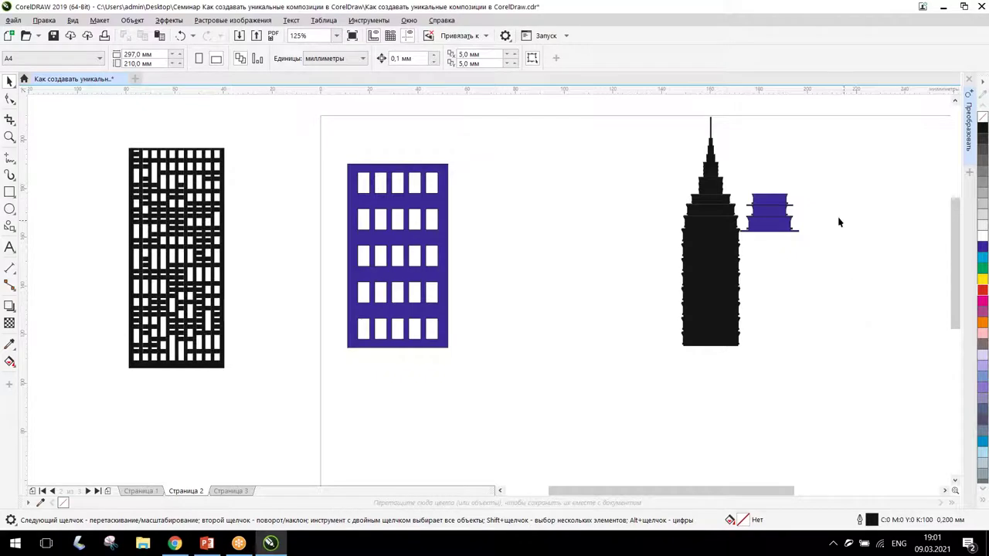
Step: Align the three stacked blue tiers on a common vertical centre line and deselect them
{"action": "scroll", "coordinate": [832, 209], "scroll_direction": "up", "scroll_amount": 4}
{"action": "left_click_drag", "start_coordinate": [781, 378], "coordinate": [419, 115]}
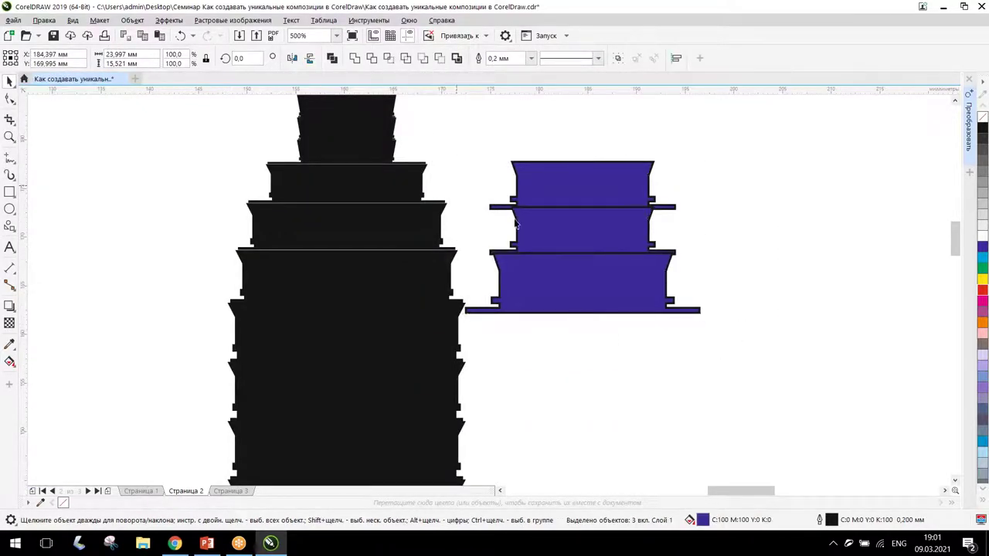
{"action": "scroll", "coordinate": [626, 285], "scroll_direction": "down", "scroll_amount": 5}
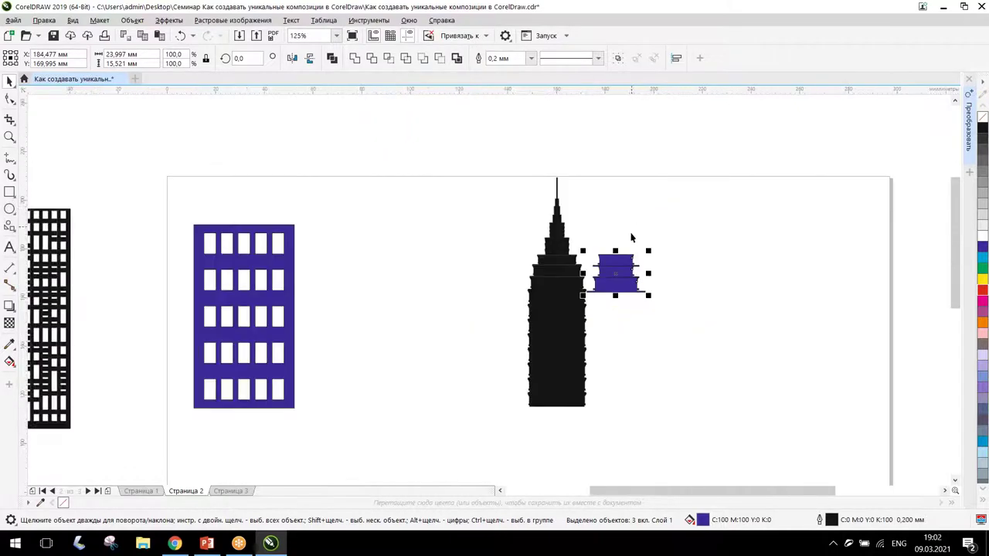
{"action": "scroll", "coordinate": [623, 347], "scroll_direction": "up", "scroll_amount": 3}
{"action": "scroll", "coordinate": [623, 346], "scroll_direction": "up", "scroll_amount": 3}
{"action": "key", "text": "Escape"}
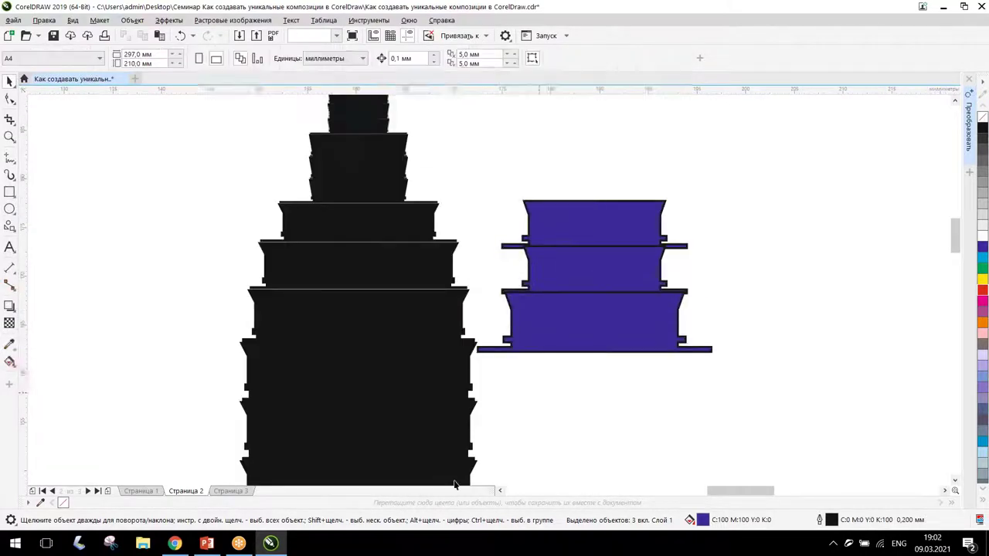
Step: Draw a rectangle about 8 mm wide and 10.5 mm high on top of the tiers and fill it blue
{"action": "left_click", "coordinate": [9, 191]}
{"action": "left_click_drag", "start_coordinate": [552, 115], "coordinate": [633, 220]}
{"action": "left_click", "coordinate": [983, 247]}
{"action": "scroll", "coordinate": [722, 200], "scroll_direction": "down", "scroll_amount": 3}
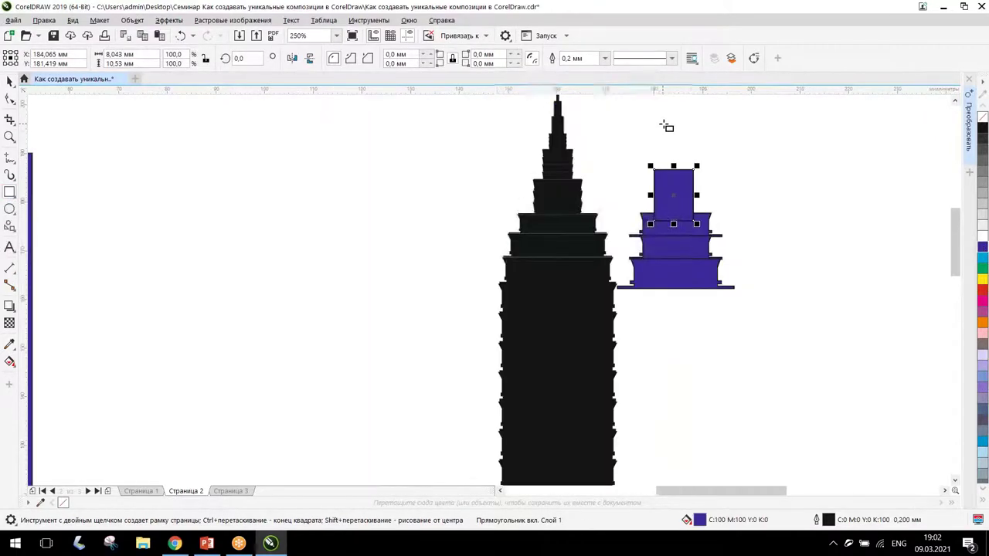
Step: Add a narrower rectangle about 3.7 by 9.6 mm above the blue one, topped by a thin spire about 0.5 by 7.5 mm
{"action": "scroll", "coordinate": [662, 126], "scroll_direction": "up", "scroll_amount": 5}
{"action": "left_click_drag", "start_coordinate": [702, 262], "coordinate": [728, 317]}
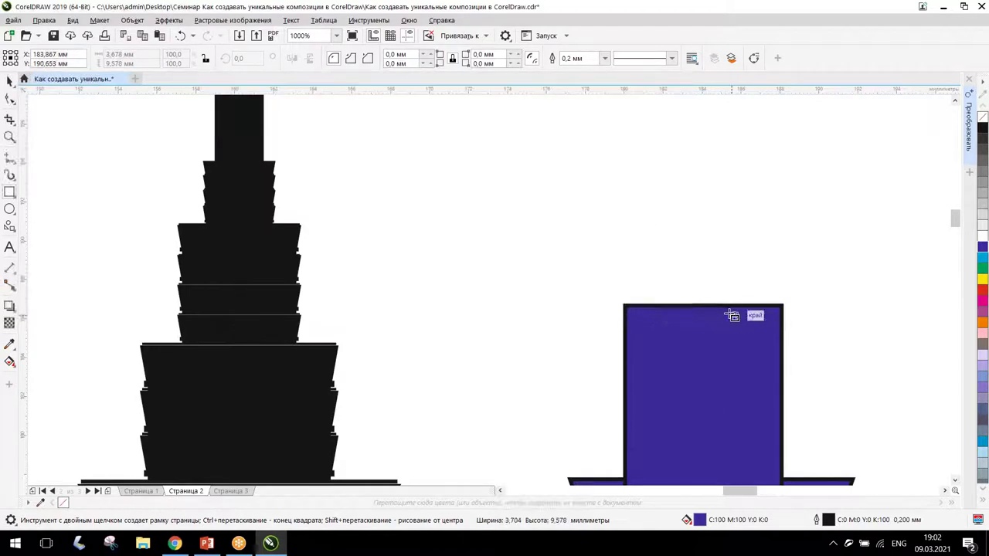
{"action": "scroll", "coordinate": [729, 316], "scroll_direction": "down", "scroll_amount": 3}
{"action": "scroll", "coordinate": [731, 258], "scroll_direction": "up", "scroll_amount": 2}
{"action": "scroll", "coordinate": [730, 258], "scroll_direction": "up", "scroll_amount": 2}
{"action": "left_click_drag", "start_coordinate": [684, 292], "coordinate": [697, 441]}
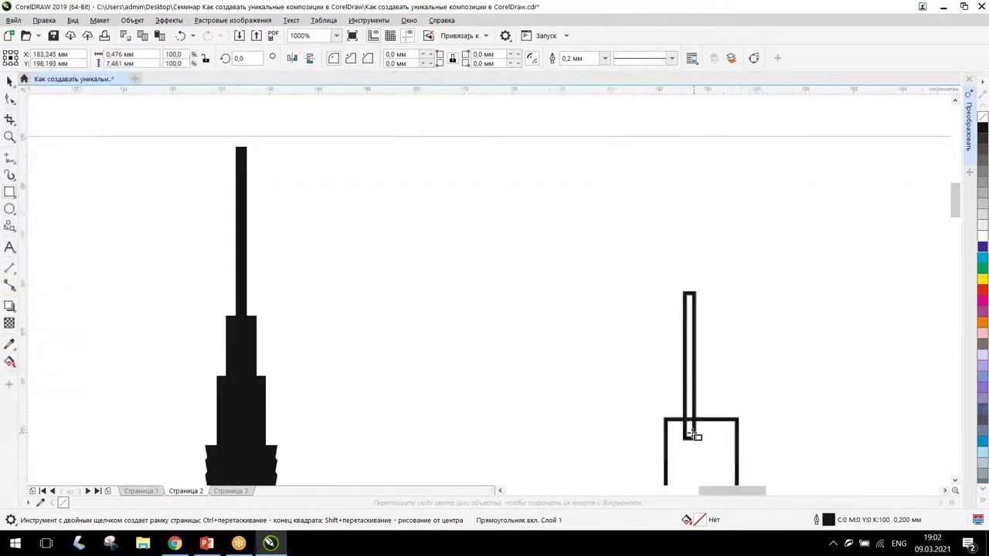
Step: Centre all six tower parts on a common vertical axis and fill them blue
{"action": "scroll", "coordinate": [699, 444], "scroll_direction": "down", "scroll_amount": 3}
{"action": "scroll", "coordinate": [708, 459], "scroll_direction": "up", "scroll_amount": 3}
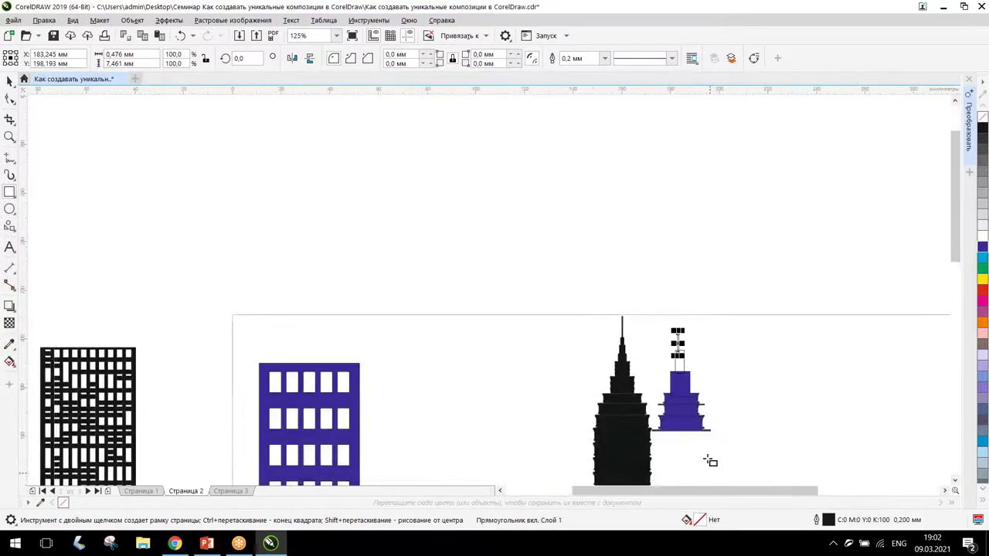
{"action": "scroll", "coordinate": [655, 230], "scroll_direction": "down", "scroll_amount": 1}
{"action": "left_click", "coordinate": [9, 81]}
{"action": "left_click_drag", "start_coordinate": [748, 368], "coordinate": [553, 105]}
{"action": "key", "text": "c"}
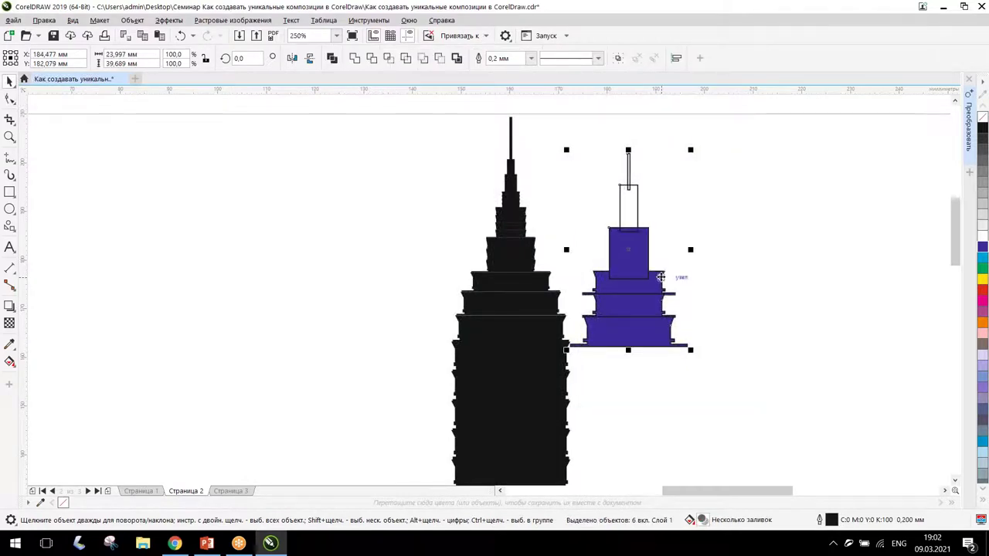
{"action": "left_click", "coordinate": [983, 248]}
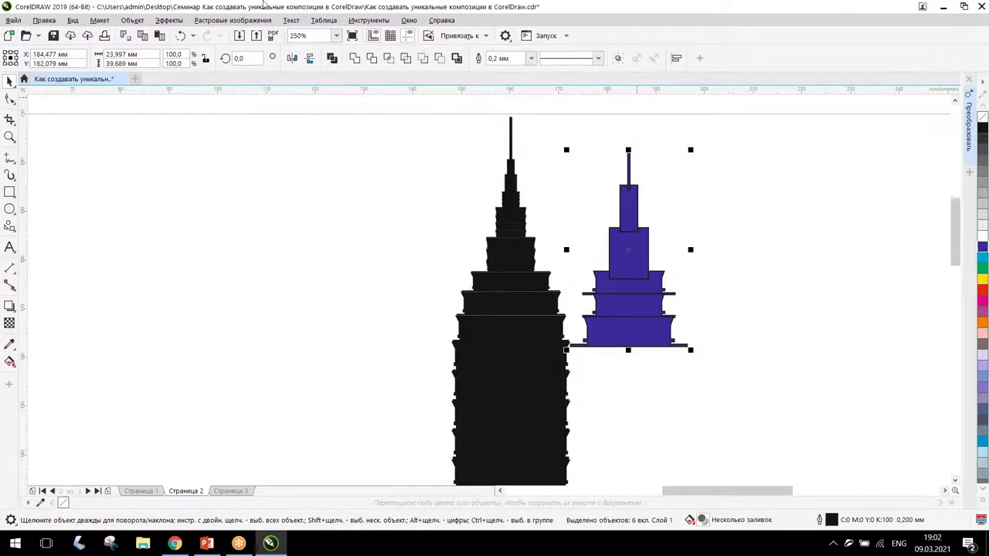
Step: Weld the tower parts into one silhouette and move it to the empty area left of the black skyscraper
{"action": "left_click", "coordinate": [354, 59]}
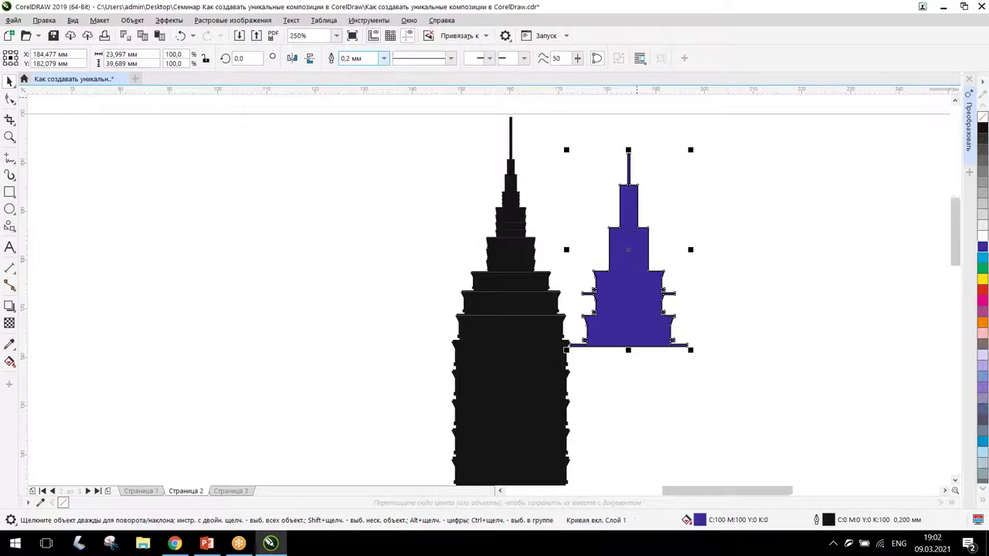
{"action": "left_click", "coordinate": [817, 431]}
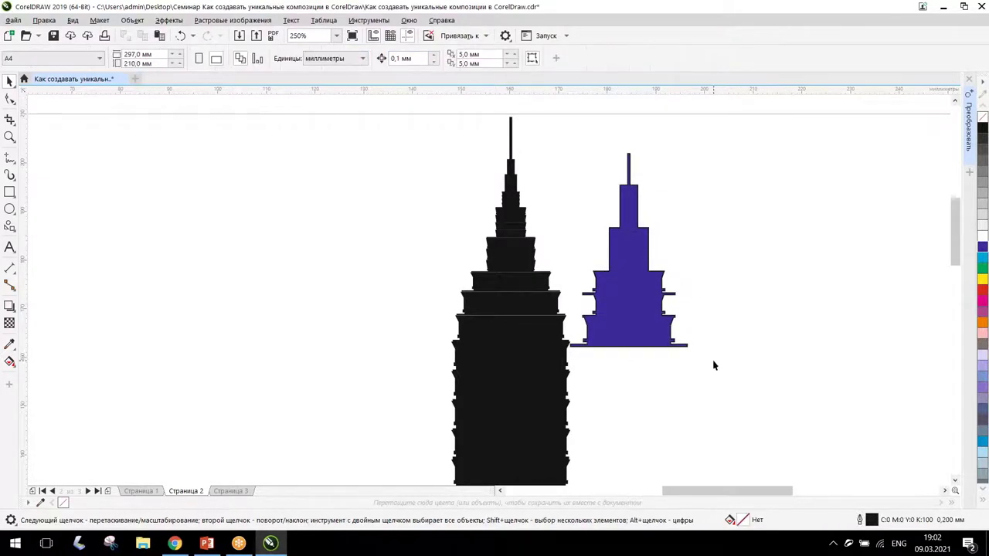
{"action": "left_click_drag", "start_coordinate": [639, 325], "coordinate": [304, 303]}
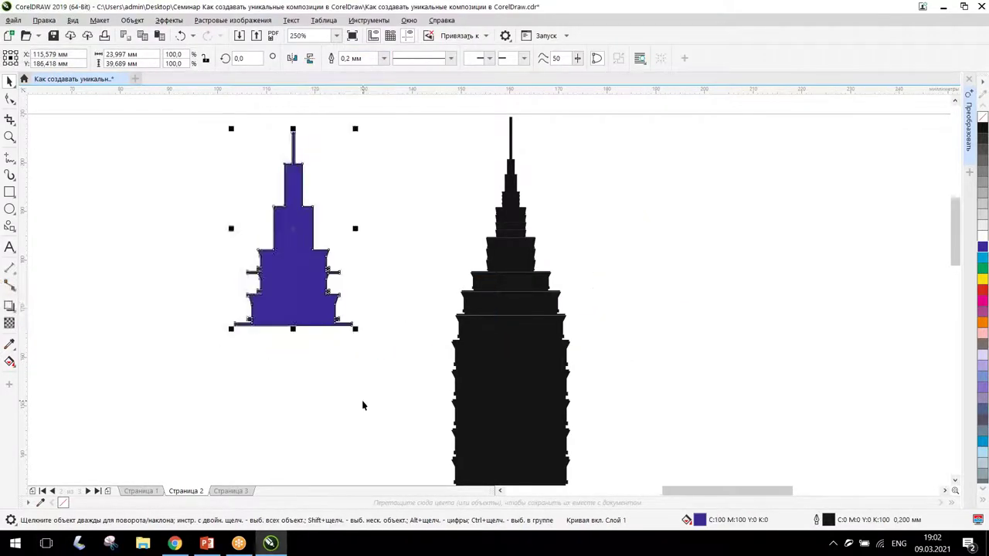
{"action": "left_click", "coordinate": [311, 379]}
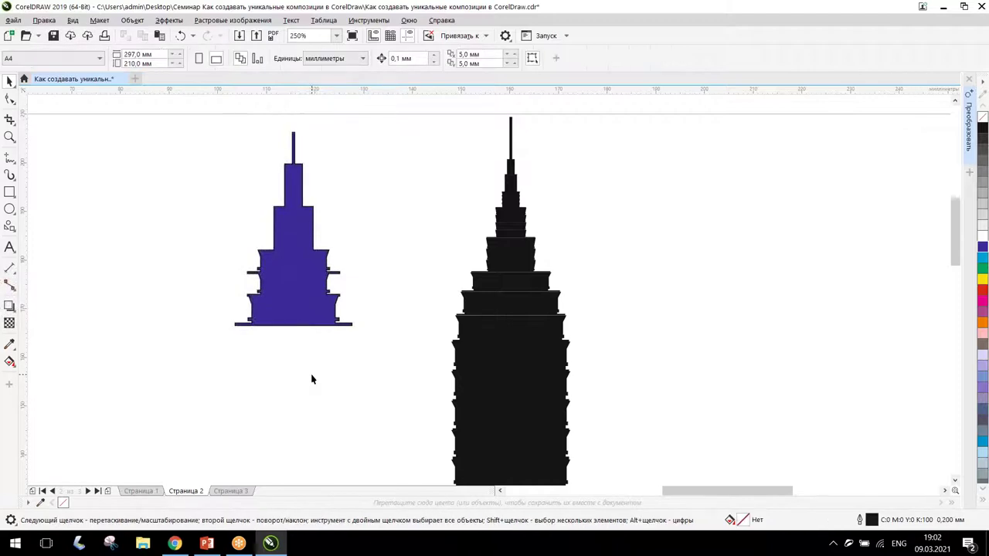
Step: Remove the outline from the blue tower silhouette and deselect it
{"action": "left_click", "coordinate": [312, 301]}
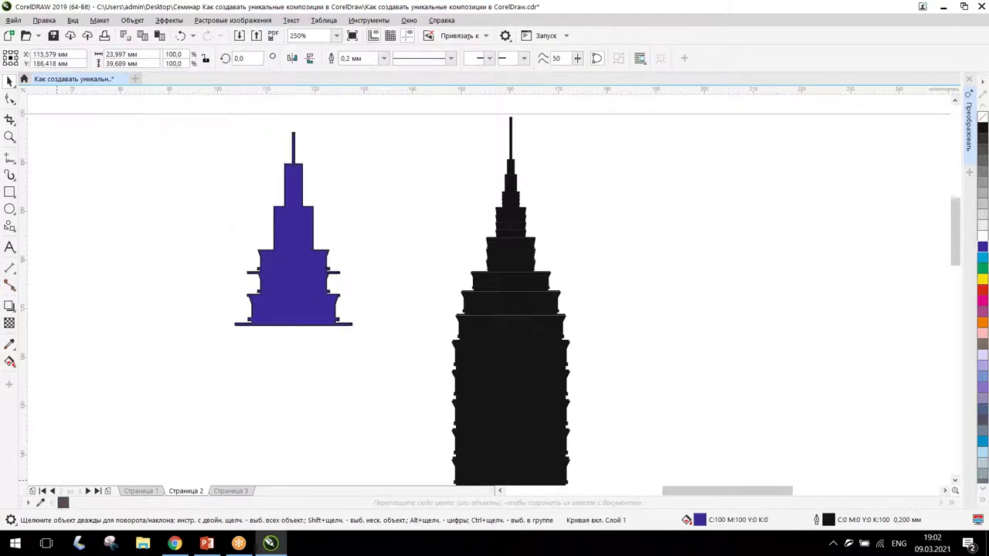
{"action": "right_click", "coordinate": [62, 503]}
{"action": "left_click", "coordinate": [303, 340]}
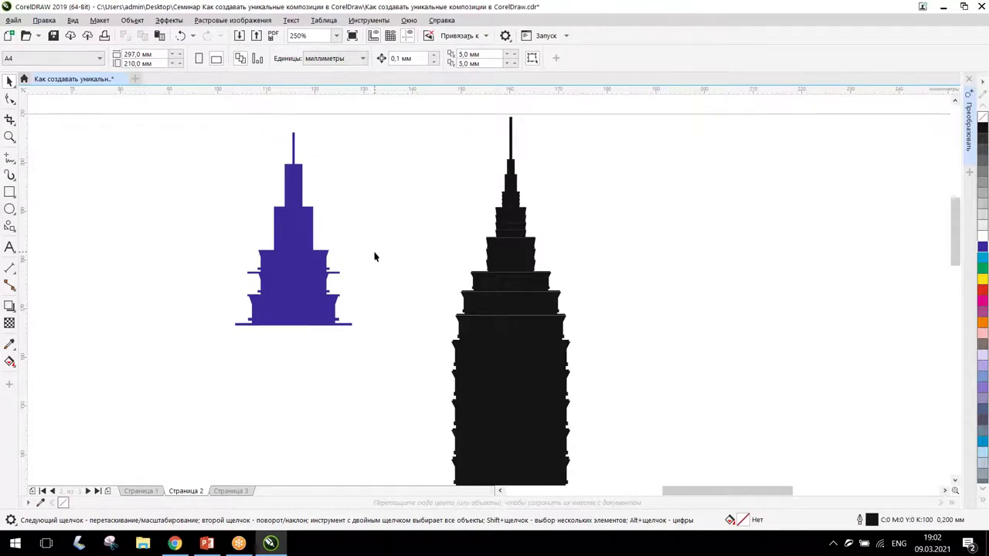
Step: Compare the sunset skyline on page 1 with the buildings on page 2, and examine the black skyline on page 3
{"action": "scroll", "coordinate": [243, 333], "scroll_direction": "down", "scroll_amount": 2}
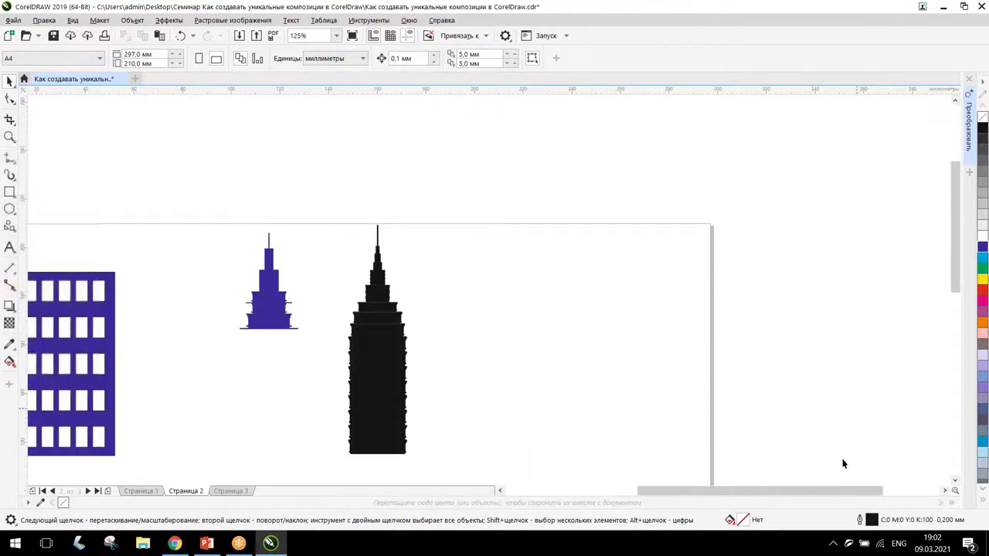
{"action": "scroll", "coordinate": [811, 491], "scroll_direction": "left", "scroll_amount": 2}
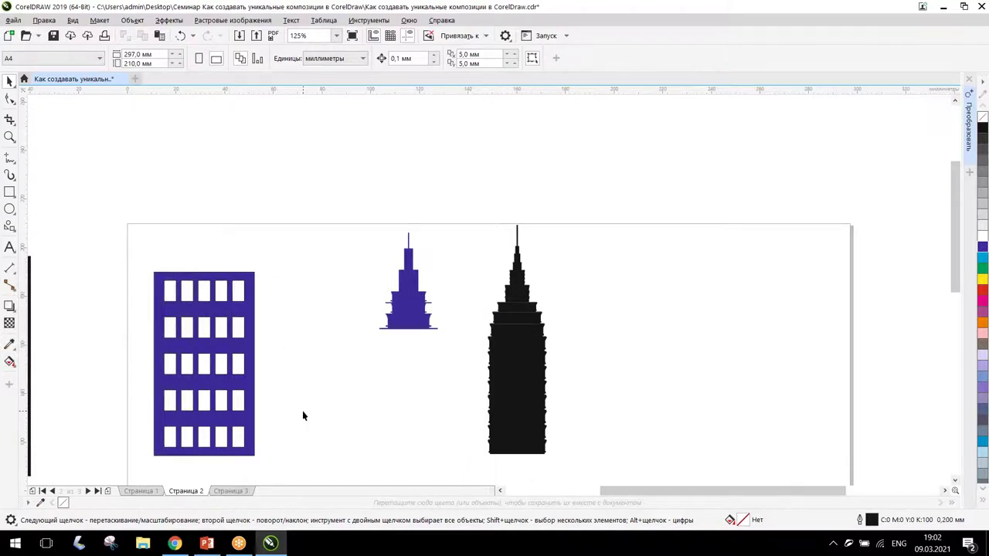
{"action": "left_click", "coordinate": [140, 491]}
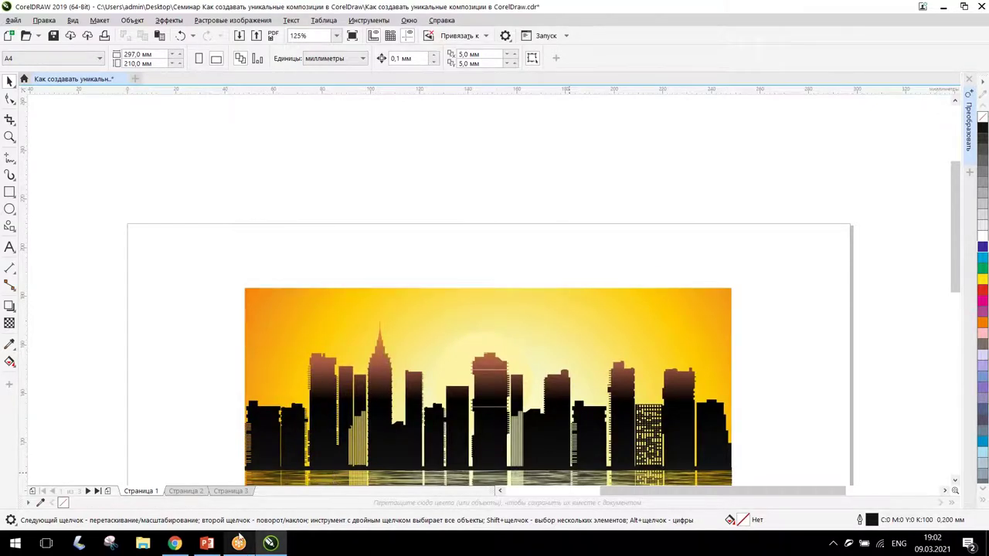
{"action": "left_click", "coordinate": [185, 491]}
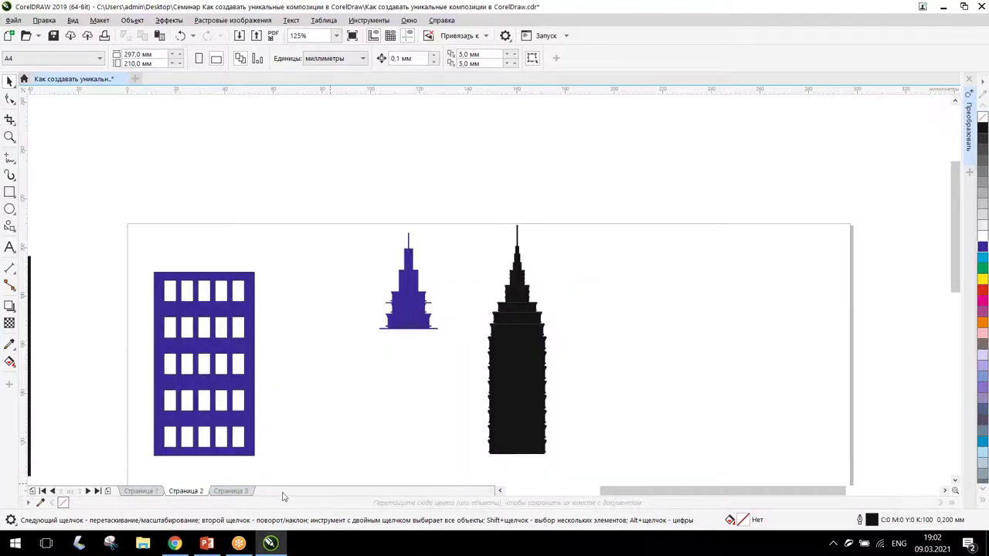
{"action": "left_click", "coordinate": [230, 491]}
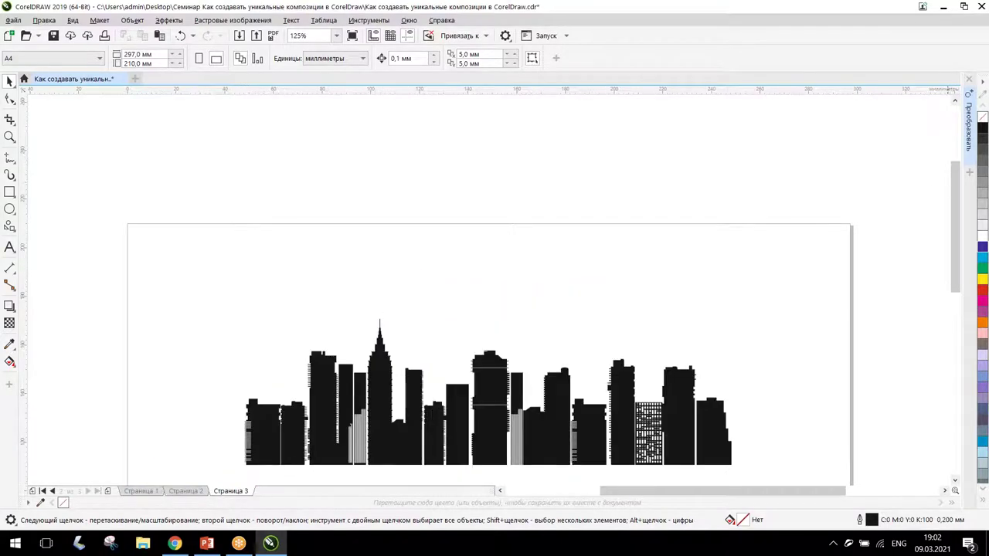
{"action": "scroll", "coordinate": [956, 482], "scroll_direction": "down", "scroll_amount": 3}
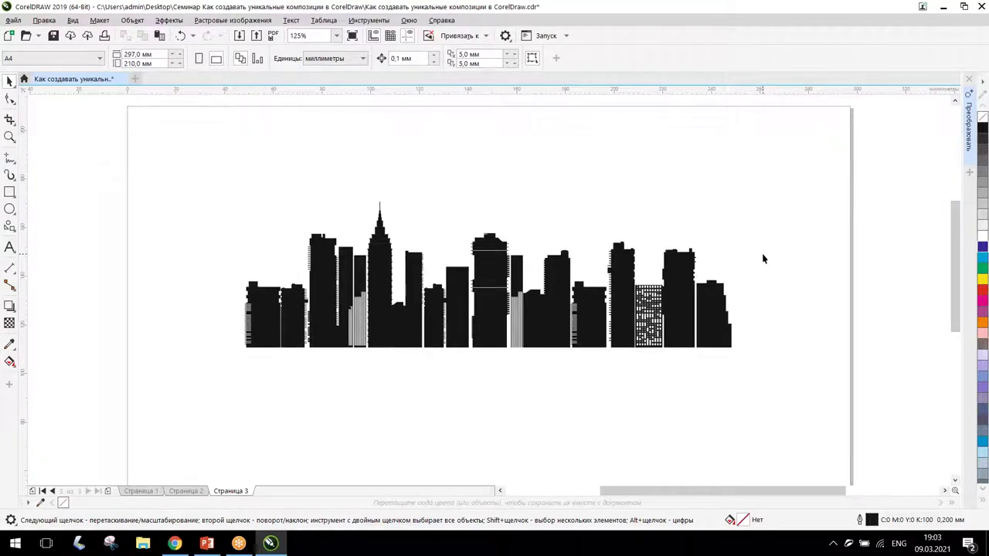
{"action": "left_click", "coordinate": [410, 298]}
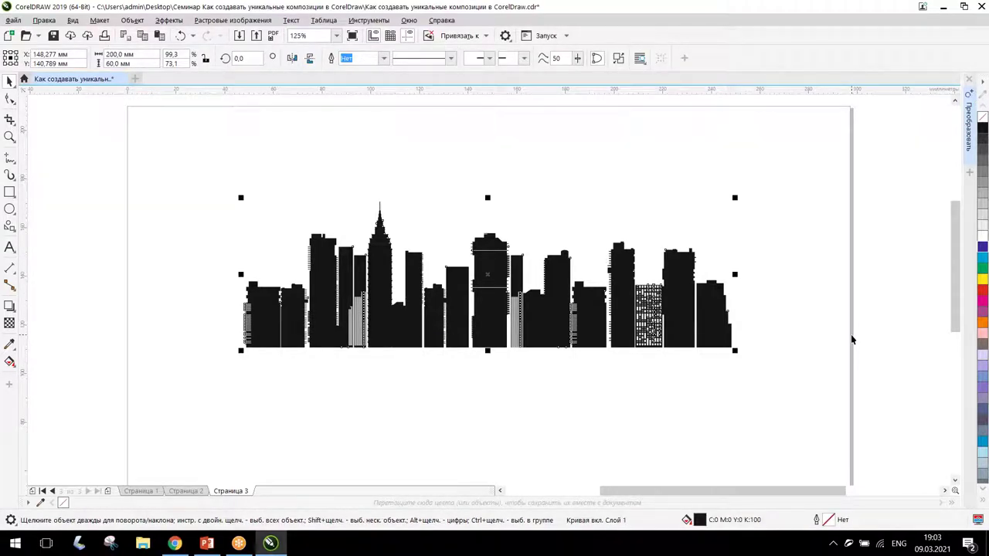
{"action": "left_click", "coordinate": [833, 309]}
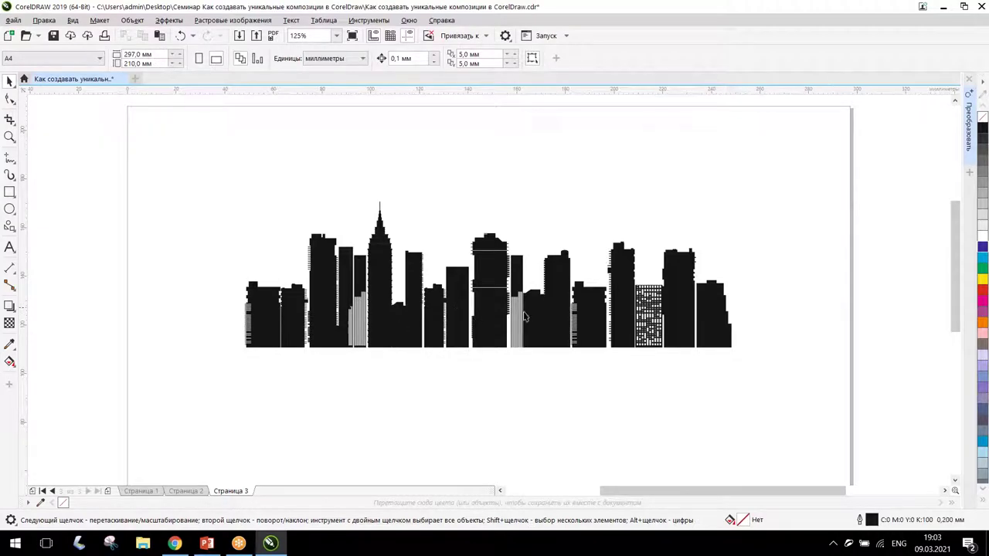
Step: Draw a background rectangle about 213 by 136 mm around the black skyline on page 3
{"action": "left_click", "coordinate": [9, 193]}
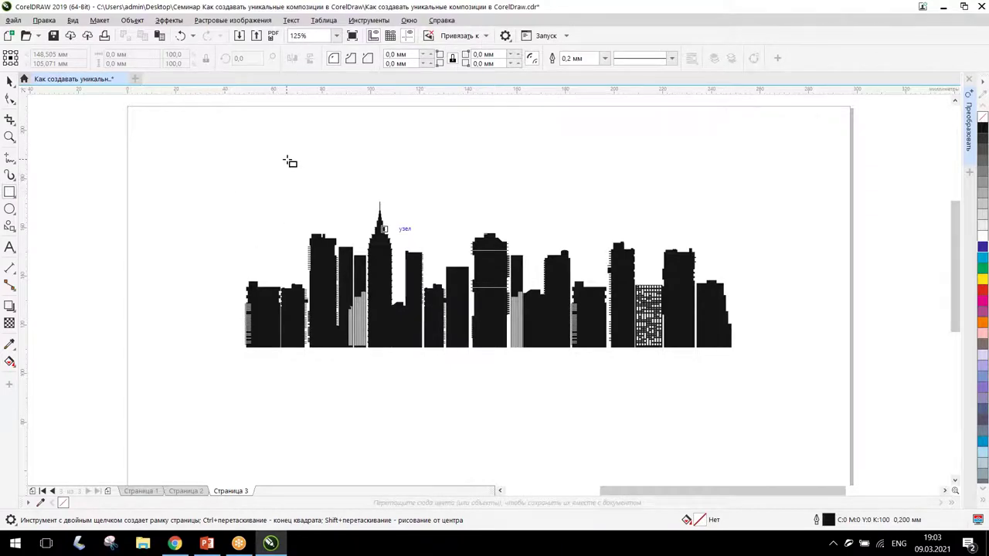
{"action": "left_click_drag", "start_coordinate": [227, 144], "coordinate": [744, 475]}
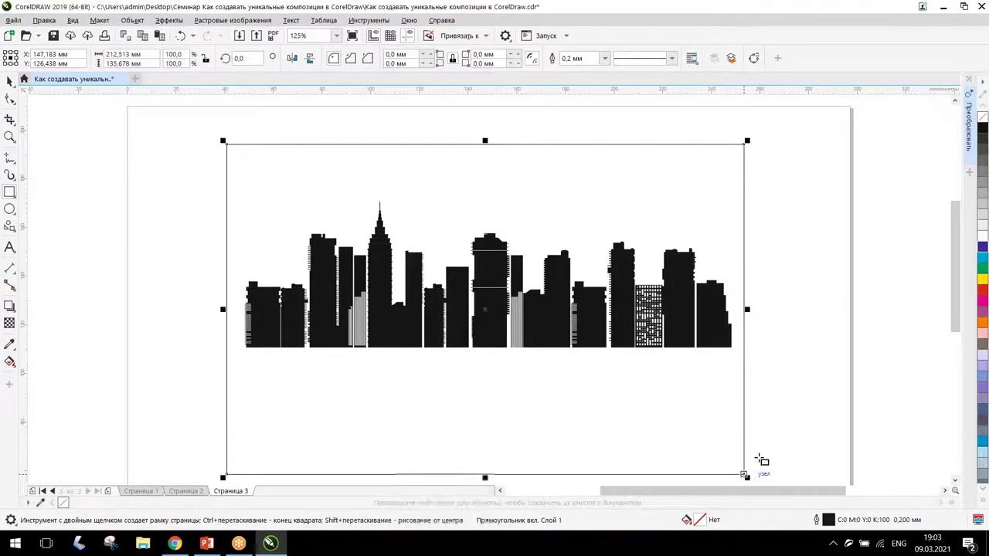
{"action": "left_click", "coordinate": [9, 81]}
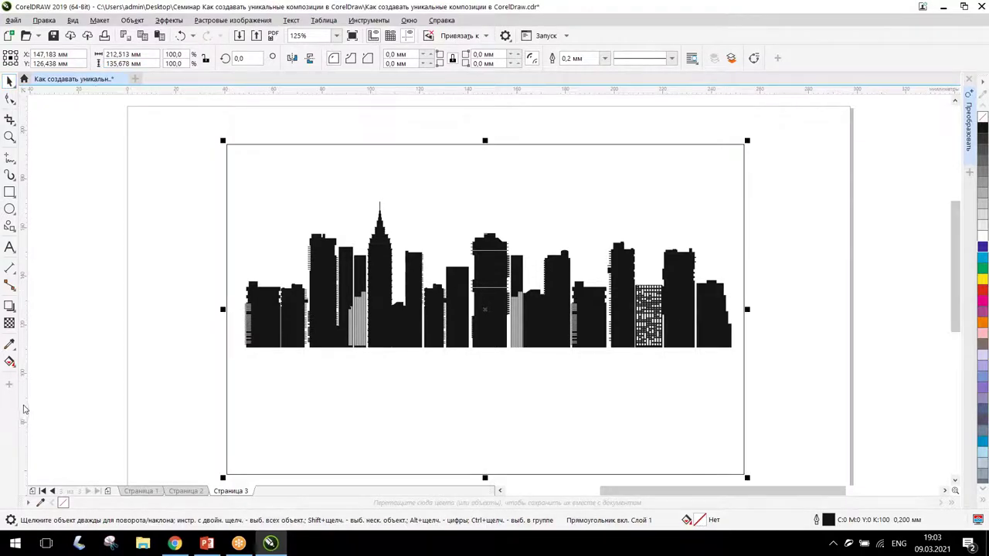
Step: Apply a linear black-to-white fountain fill to the background rectangle and angle it diagonally, with black at the upper right
{"action": "left_click", "coordinate": [10, 362]}
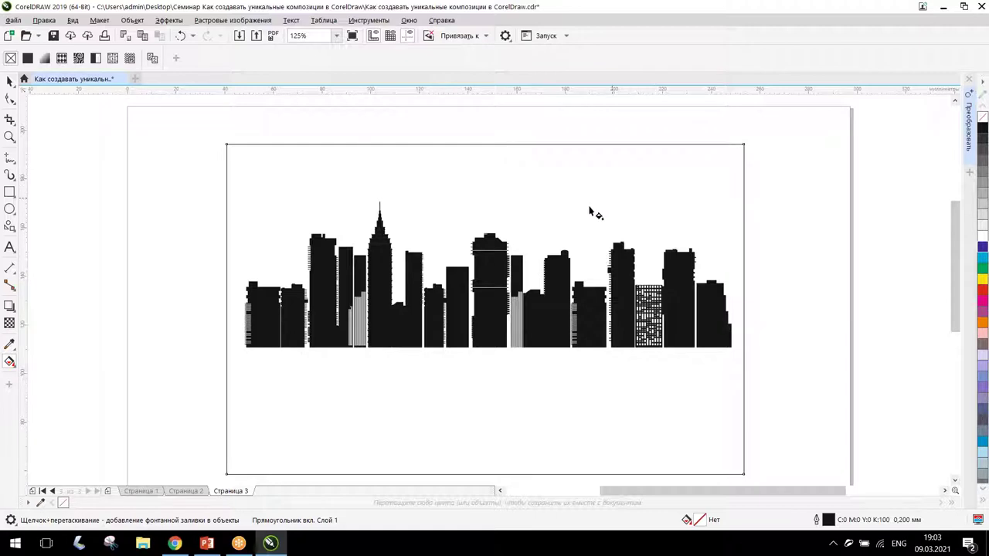
{"action": "left_click_drag", "start_coordinate": [595, 185], "coordinate": [435, 219]}
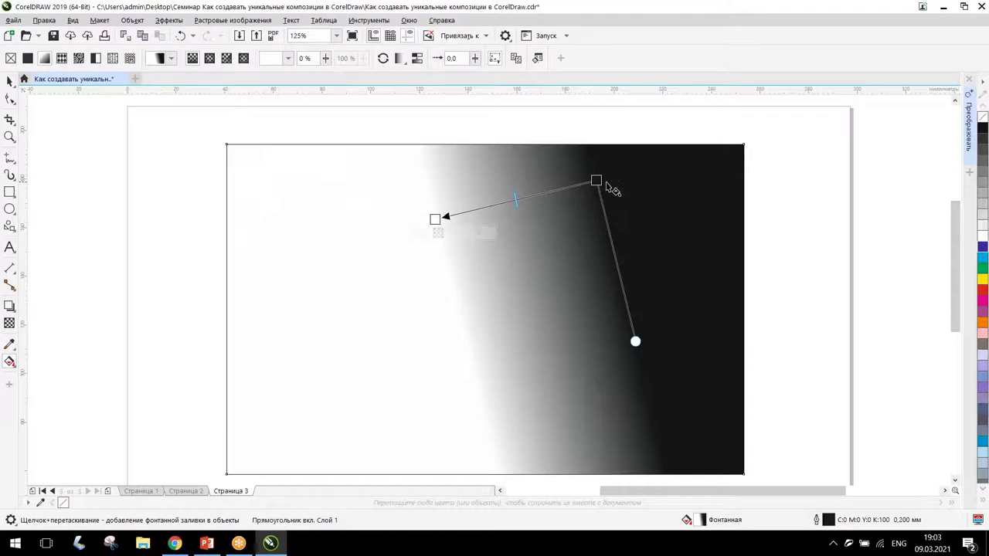
{"action": "left_click_drag", "start_coordinate": [595, 180], "coordinate": [462, 181]}
{"action": "left_click_drag", "start_coordinate": [435, 220], "coordinate": [467, 303]}
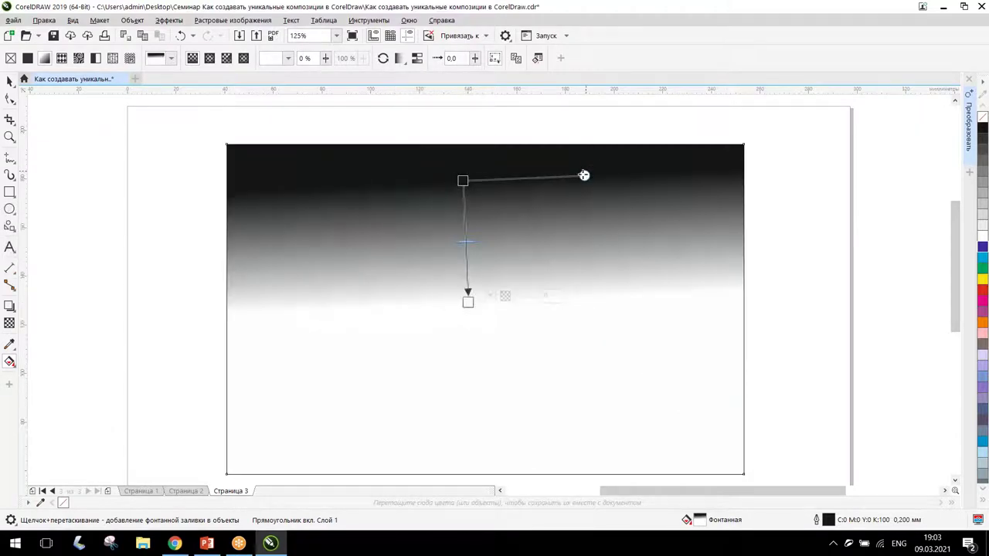
{"action": "left_click_drag", "start_coordinate": [584, 176], "coordinate": [612, 201]}
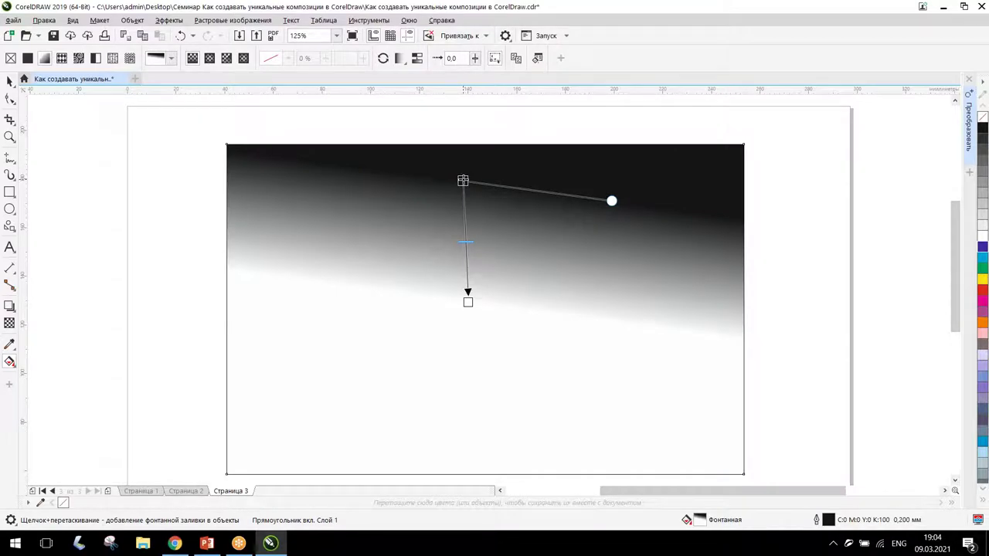
{"action": "left_click_drag", "start_coordinate": [462, 180], "coordinate": [516, 200]}
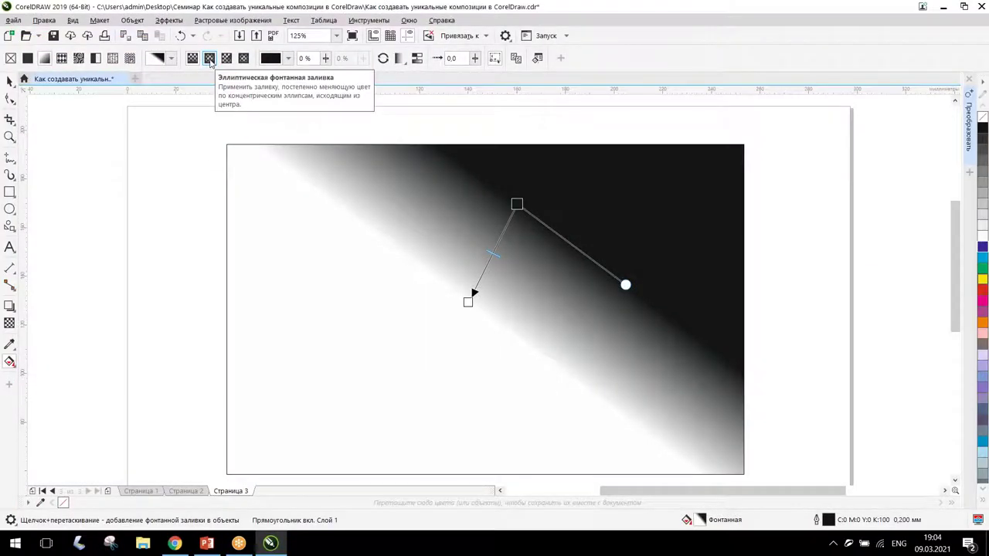
Step: Change the background's fill to an elliptical fountain fill, enlarge its ellipse, and shift its white centre up and to the right
{"action": "left_click", "coordinate": [209, 59]}
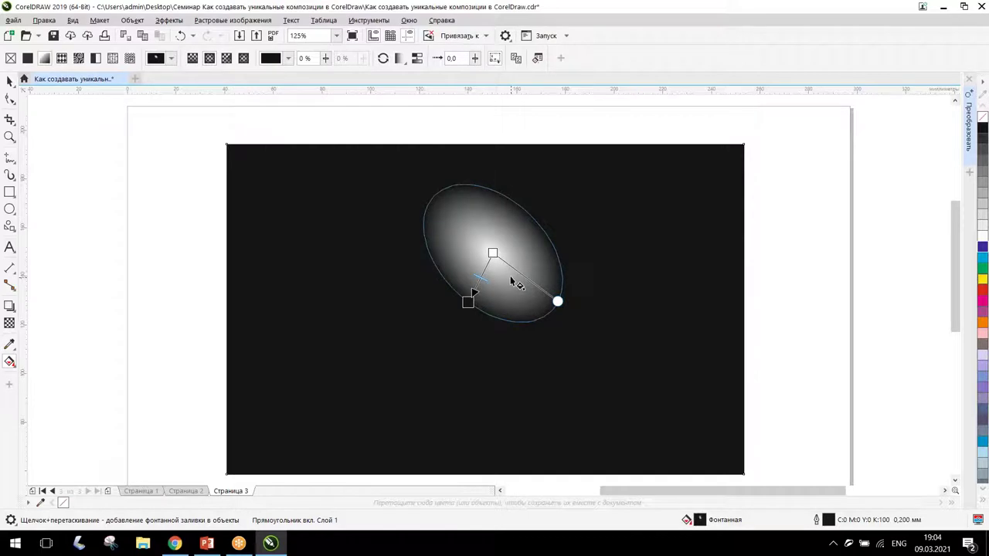
{"action": "left_click_drag", "start_coordinate": [557, 301], "coordinate": [558, 272]}
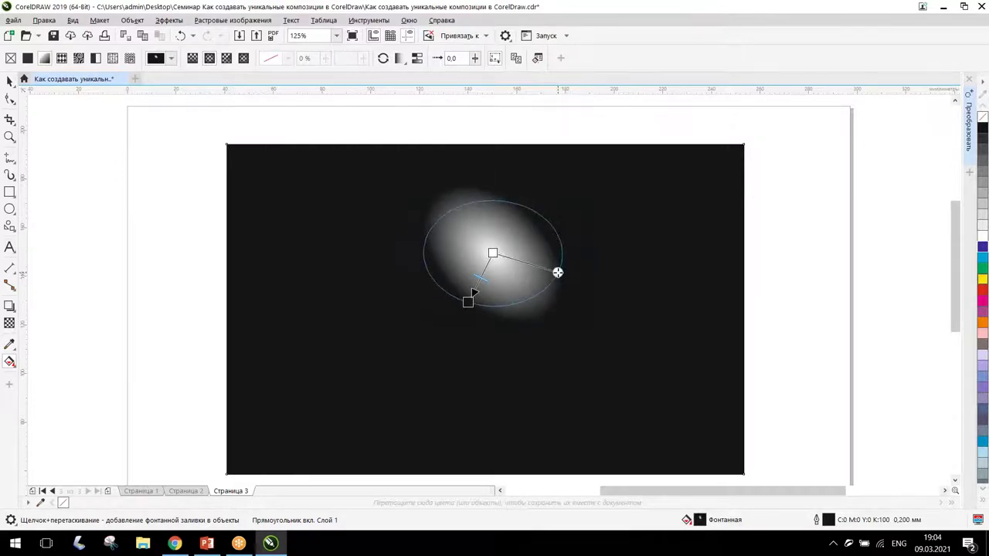
{"action": "left_click_drag", "start_coordinate": [467, 300], "coordinate": [417, 327]}
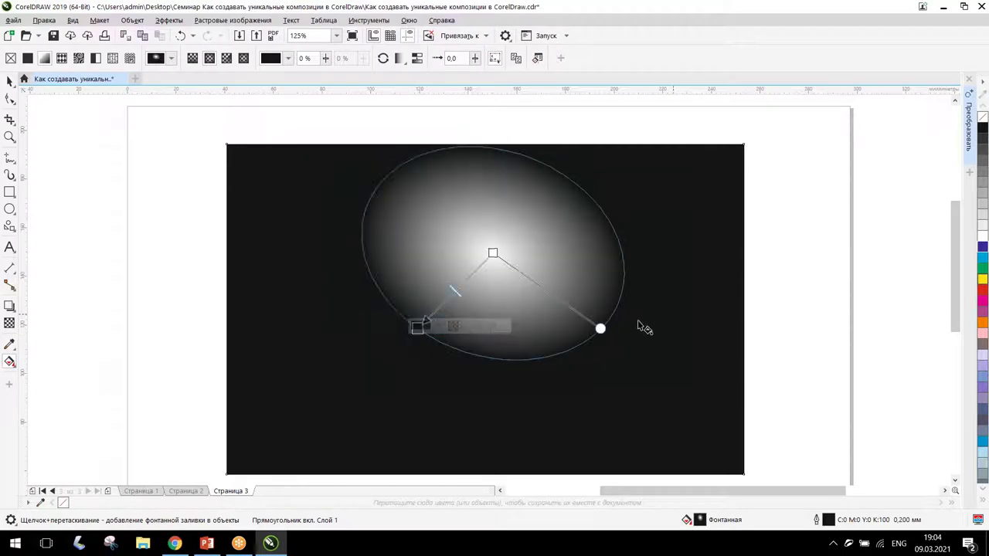
{"action": "left_click_drag", "start_coordinate": [493, 253], "coordinate": [525, 231]}
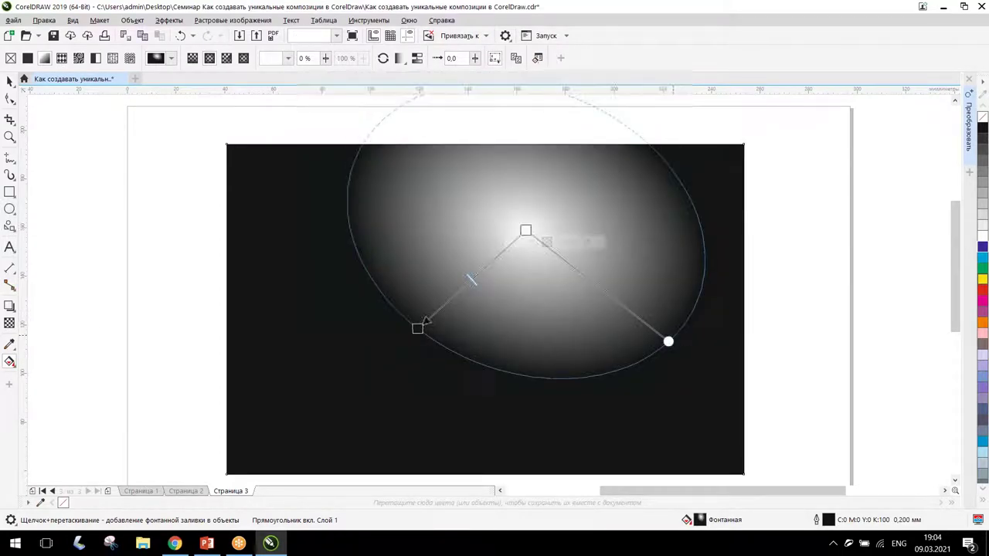
Step: Reshape the background's elliptical fill into a large circle, with its white centre in the upper right half of the rectangle
{"action": "left_click_drag", "start_coordinate": [672, 346], "coordinate": [559, 264]}
{"action": "left_click_drag", "start_coordinate": [416, 204], "coordinate": [293, 204]}
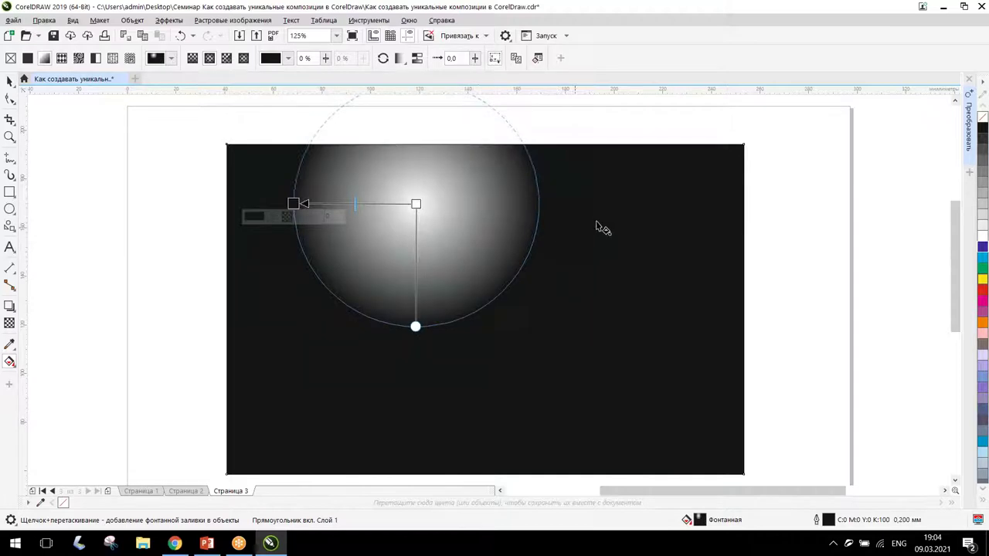
{"action": "left_click_drag", "start_coordinate": [561, 218], "coordinate": [433, 287]}
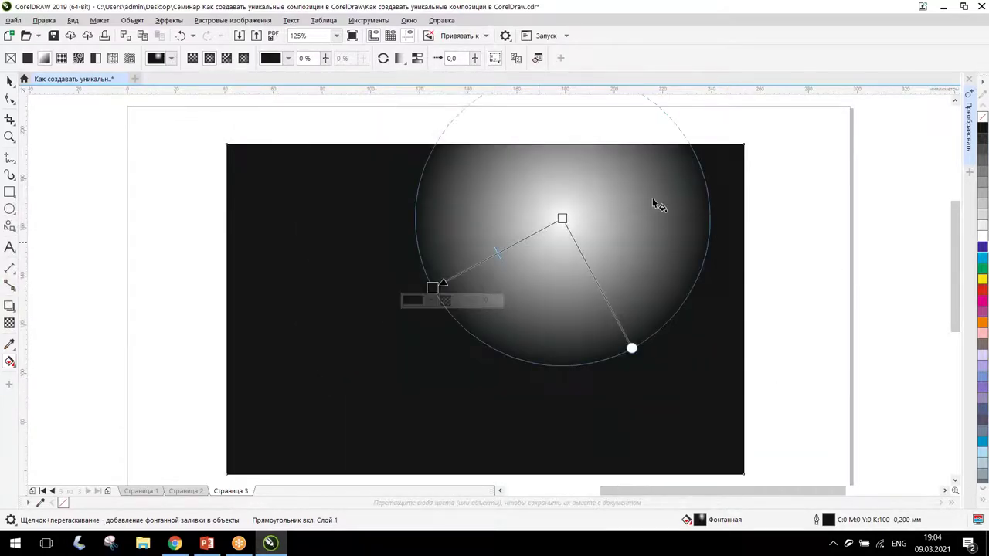
{"action": "left_click_drag", "start_coordinate": [562, 218], "coordinate": [541, 231]}
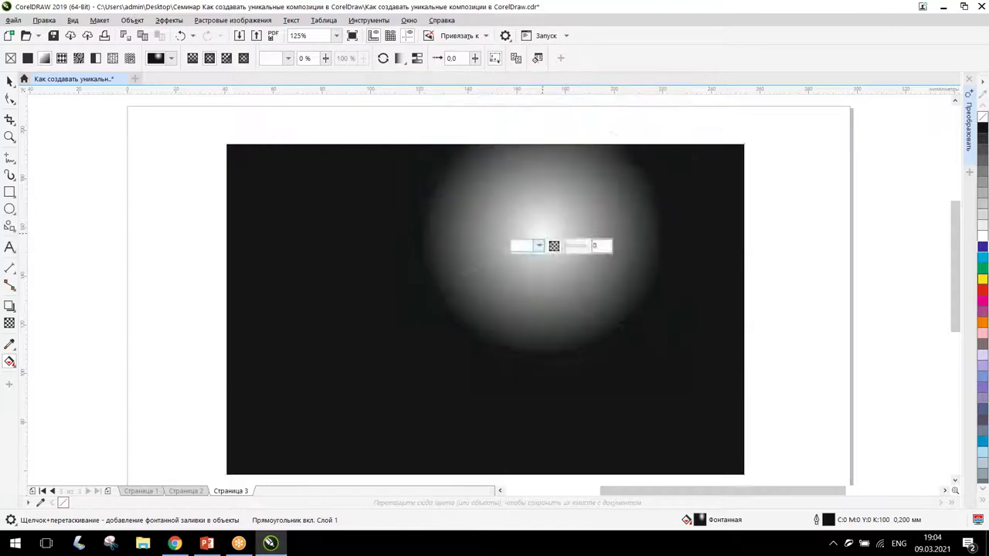
{"action": "left_click_drag", "start_coordinate": [435, 286], "coordinate": [391, 284]}
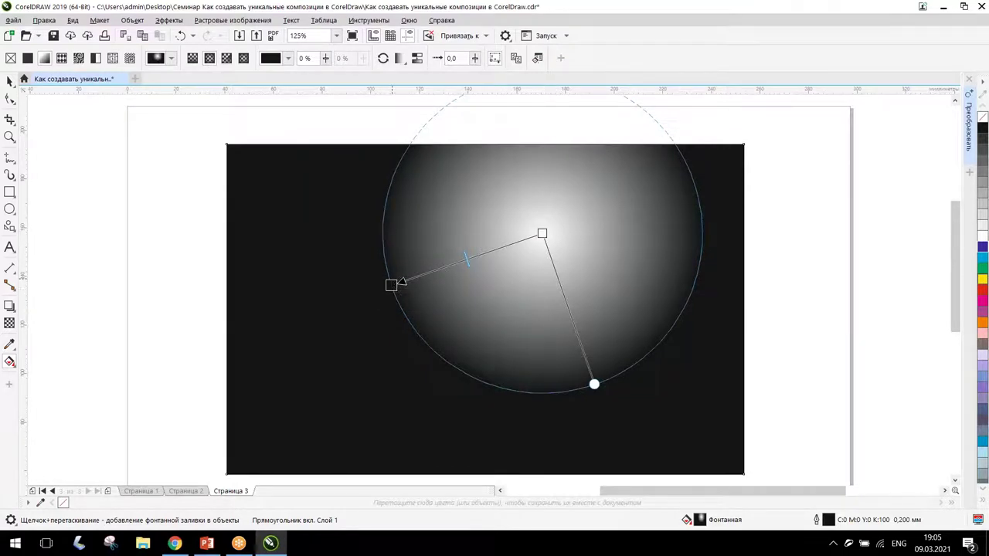
Step: Set the outer colour of the background's fountain fill to orange, CMYK 1, 57, 100, 3
{"action": "mouse_move", "coordinate": [390, 284]}
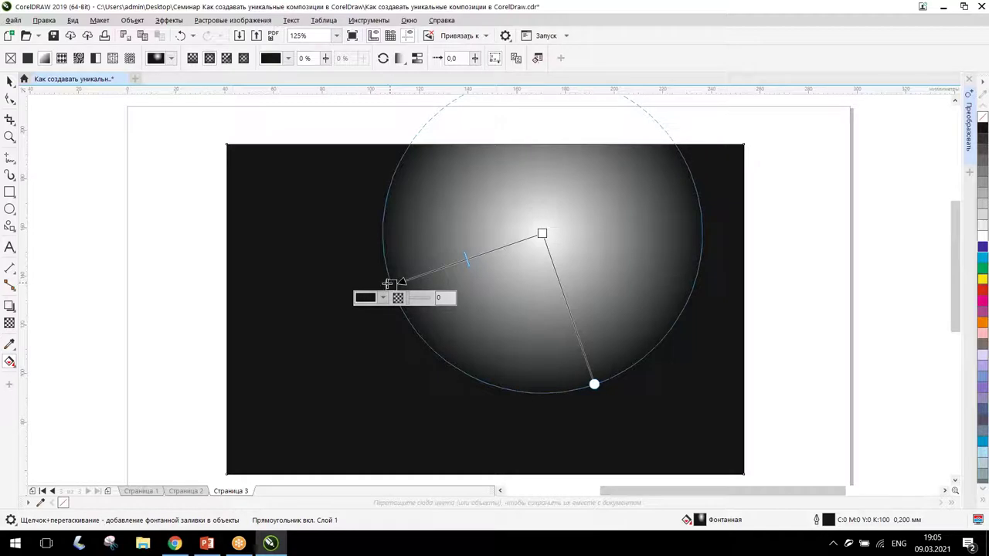
{"action": "left_click", "coordinate": [382, 298]}
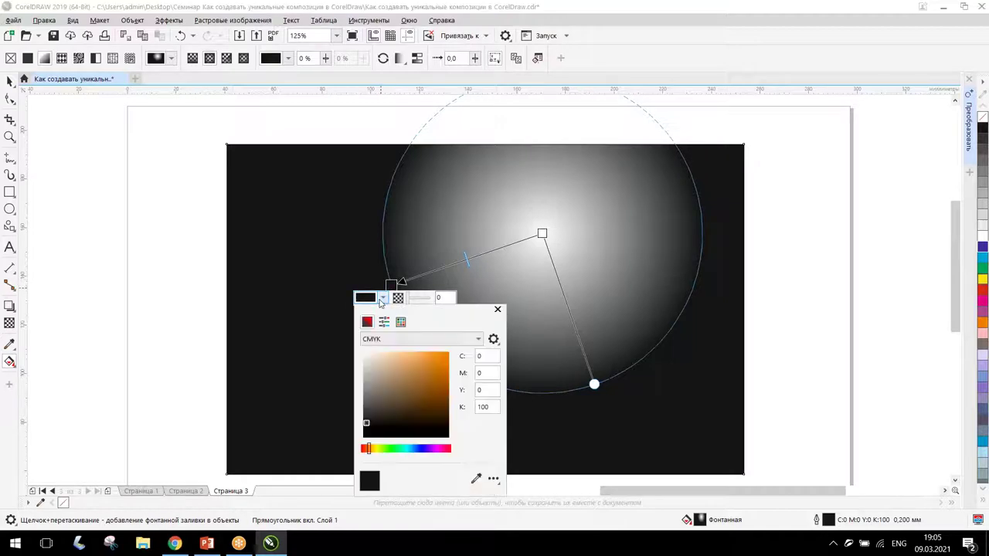
{"action": "left_click", "coordinate": [444, 356]}
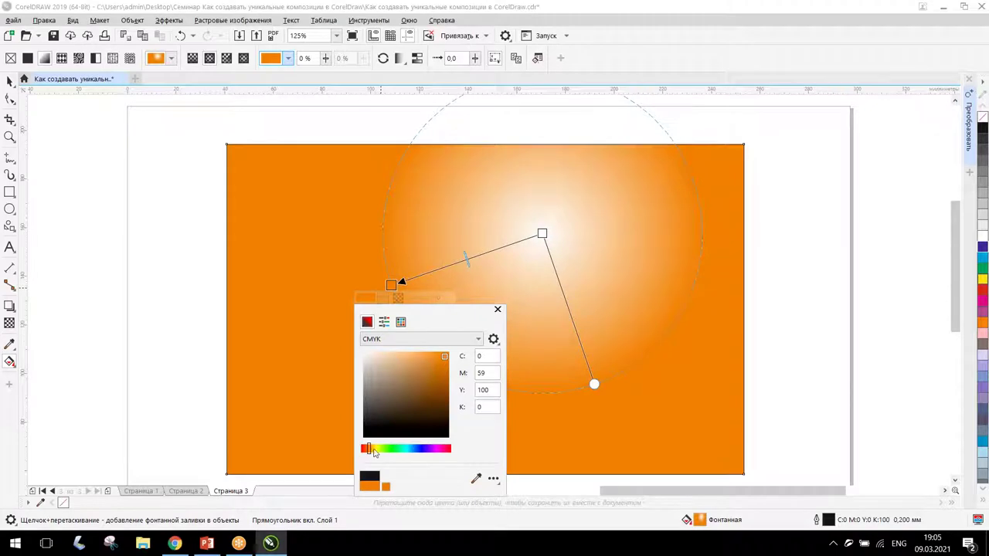
{"action": "left_click", "coordinate": [413, 384]}
{"action": "left_click", "coordinate": [432, 363]}
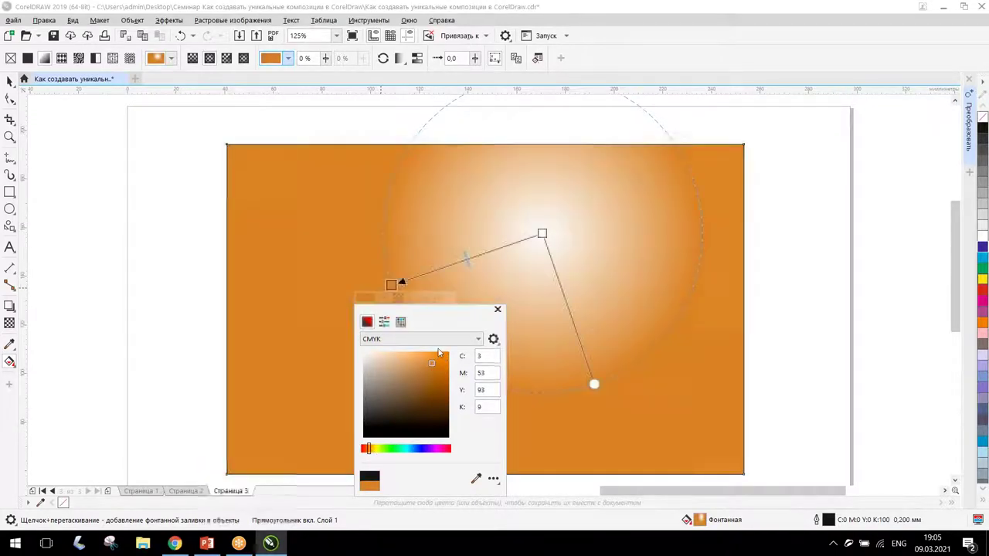
{"action": "left_click", "coordinate": [438, 358]}
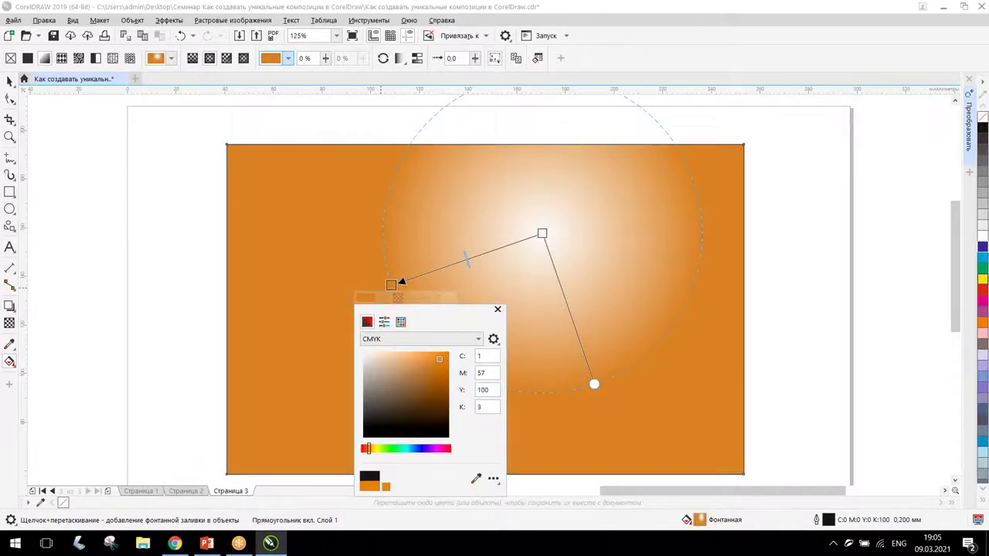
Step: Change the fountain fill's outer colour to yellow, CMYK 16, 0, 95, 0
{"action": "left_click", "coordinate": [543, 235]}
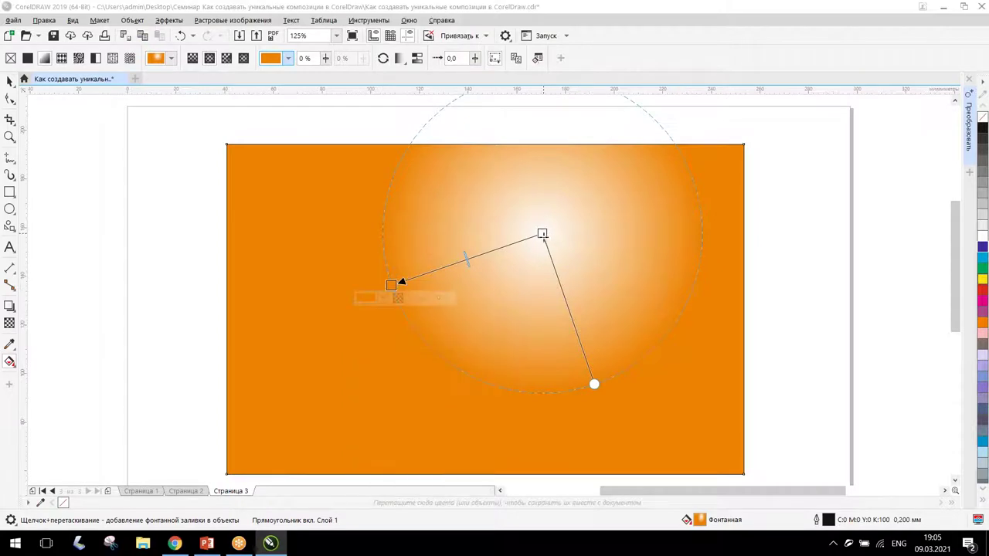
{"action": "left_click", "coordinate": [382, 298]}
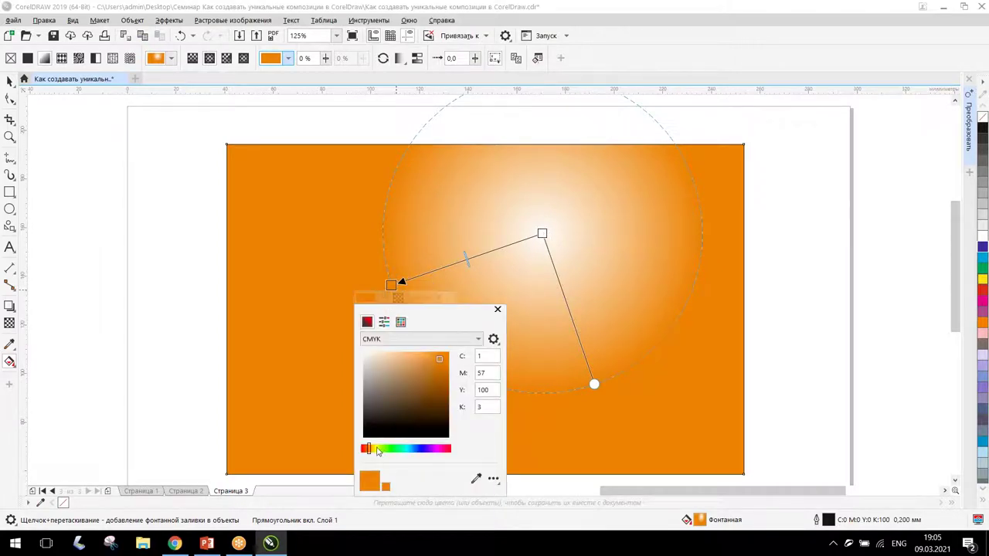
{"action": "left_click", "coordinate": [377, 449]}
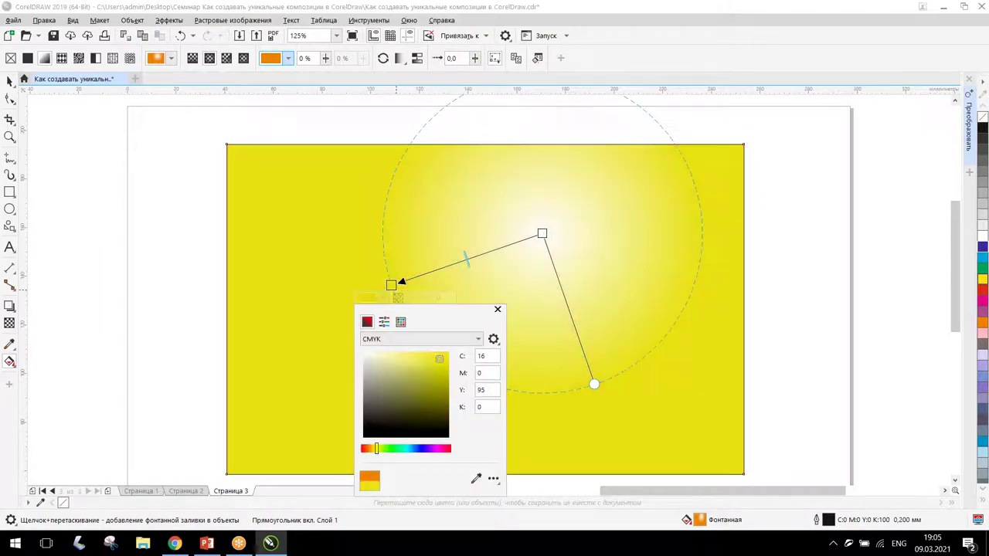
Step: Set the centre colour of the fountain fill to pale yellow, CMYK 4, 0, 56, 0
{"action": "left_click", "coordinate": [541, 233]}
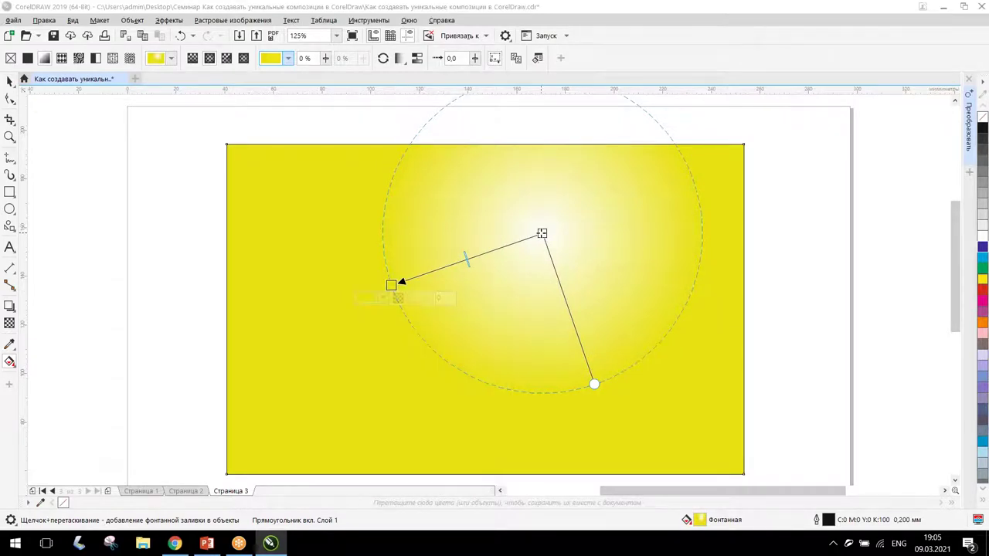
{"action": "left_click", "coordinate": [524, 251]}
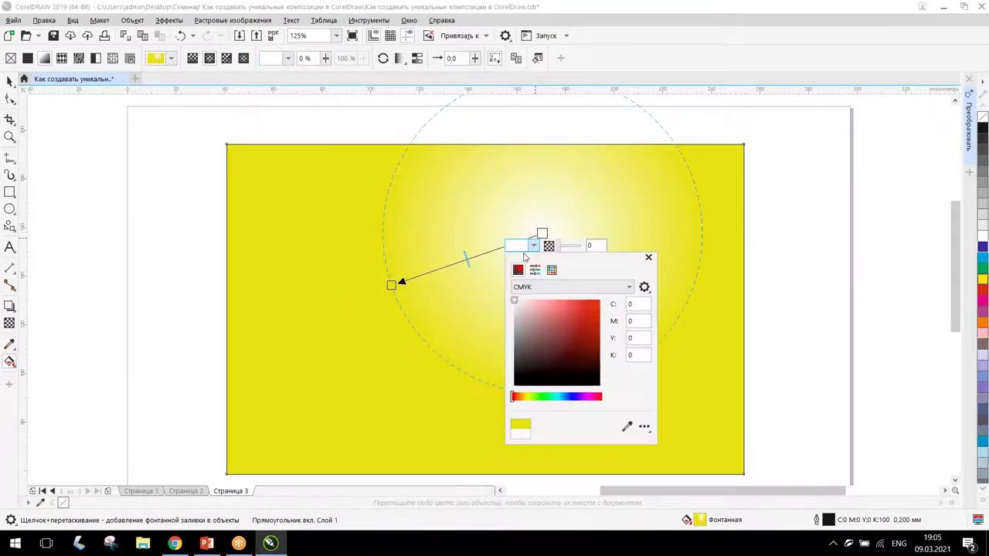
{"action": "left_click", "coordinate": [527, 397]}
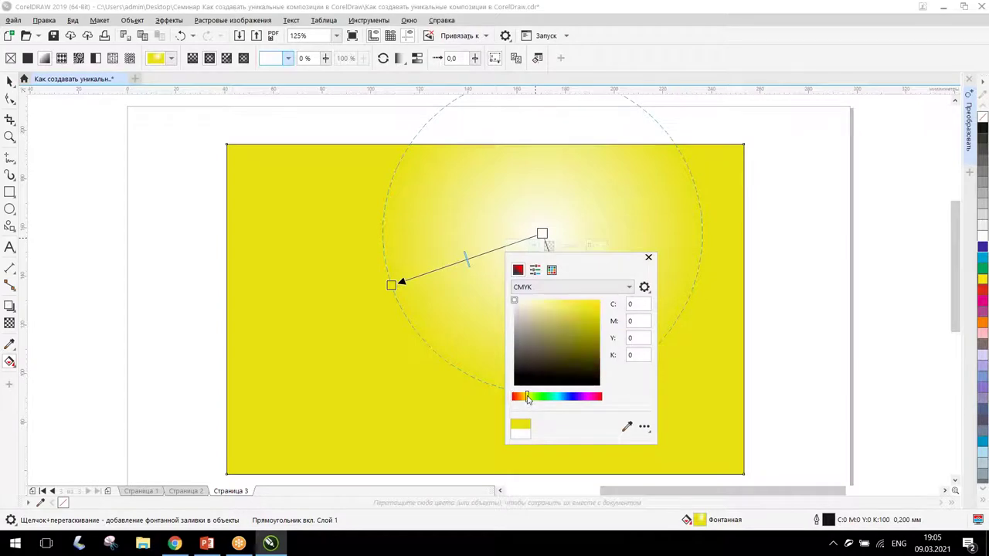
{"action": "left_click", "coordinate": [549, 301]}
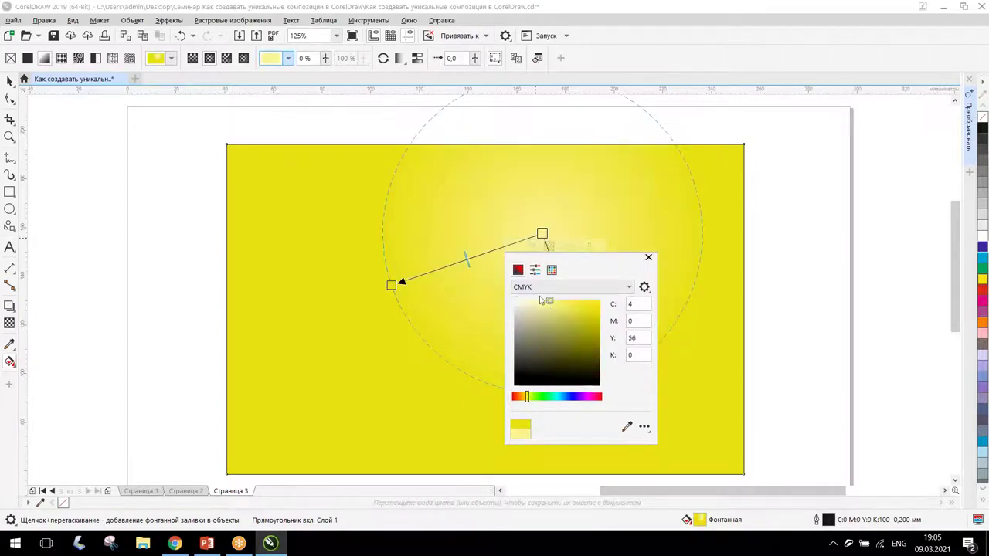
Step: Set the outer colour of the fountain fill to a deep orange, CMYK 2, 67, 94, 4
{"action": "left_click", "coordinate": [396, 285]}
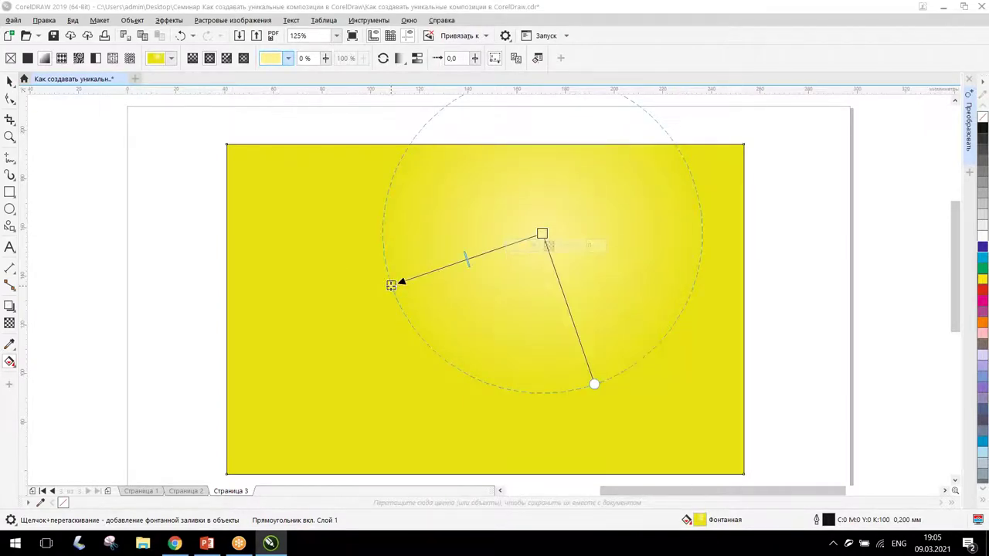
{"action": "mouse_move", "coordinate": [399, 283]}
{"action": "left_click", "coordinate": [381, 300]}
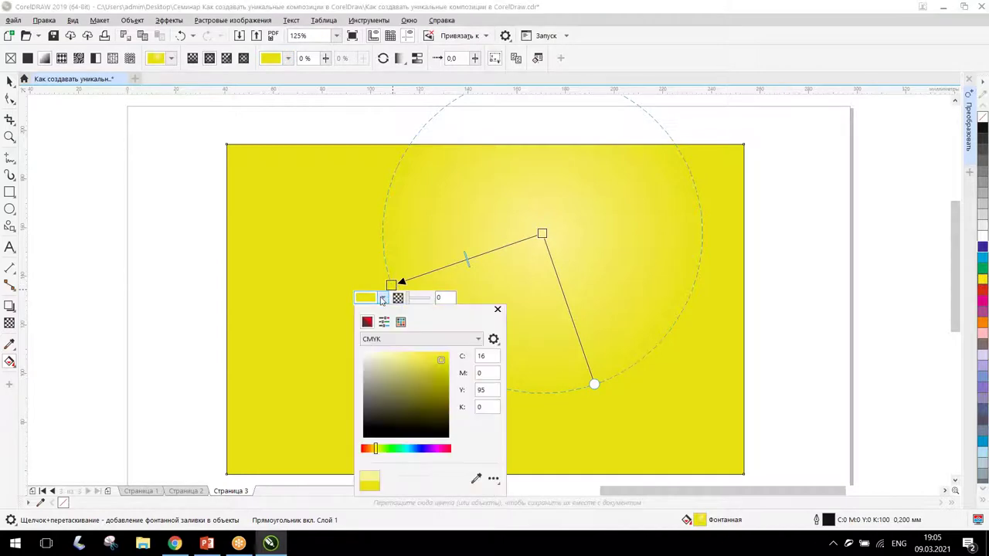
{"action": "left_click_drag", "start_coordinate": [367, 448], "coordinate": [365, 448]}
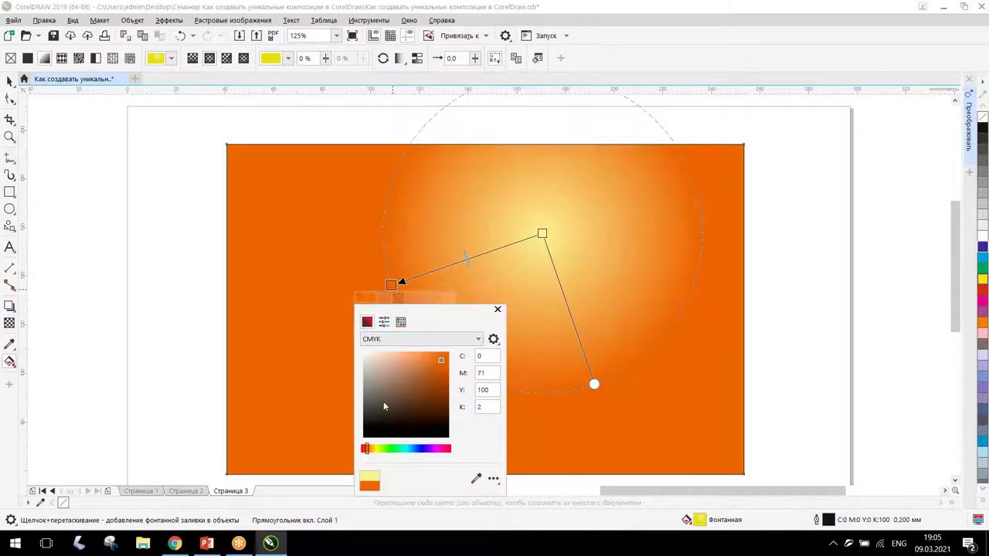
{"action": "left_click", "coordinate": [419, 367]}
{"action": "left_click_drag", "start_coordinate": [419, 367], "coordinate": [432, 360]}
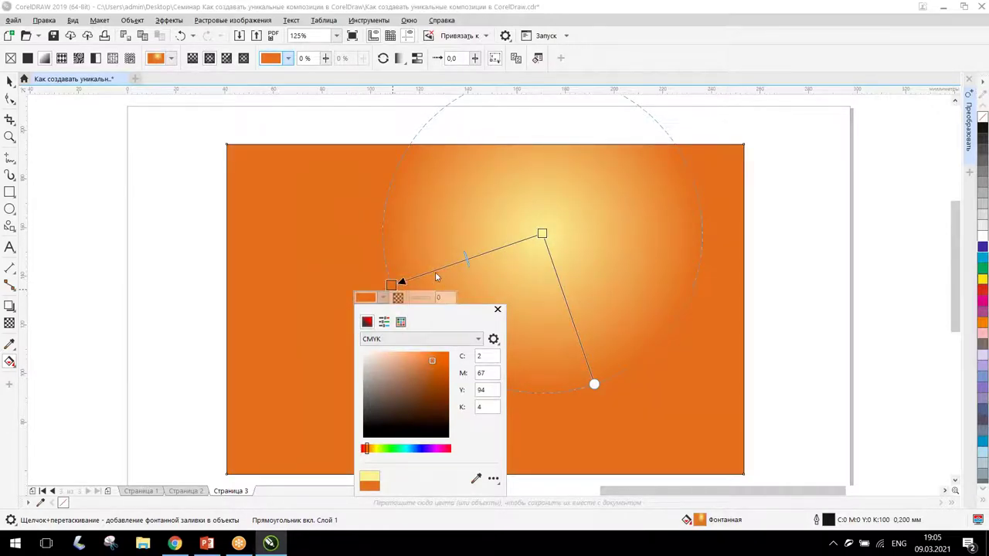
{"action": "left_click", "coordinate": [498, 309]}
Step: Nudge the gradient's centre slightly up and add an intermediate colour stop near the outer end, coloured yellow with CMYK 5, 11, 82, 5
{"action": "left_click_drag", "start_coordinate": [541, 233], "coordinate": [546, 218]}
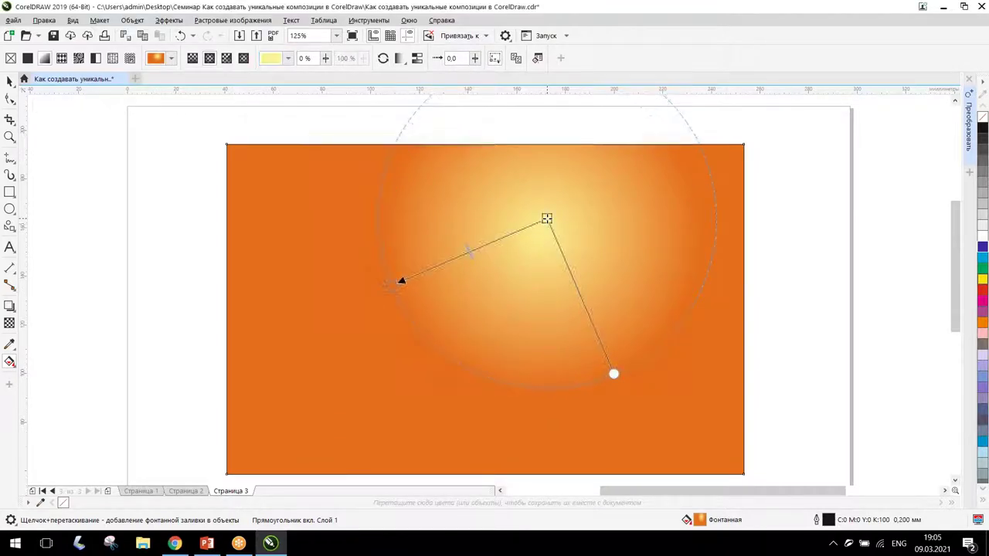
{"action": "double_click", "coordinate": [444, 263]}
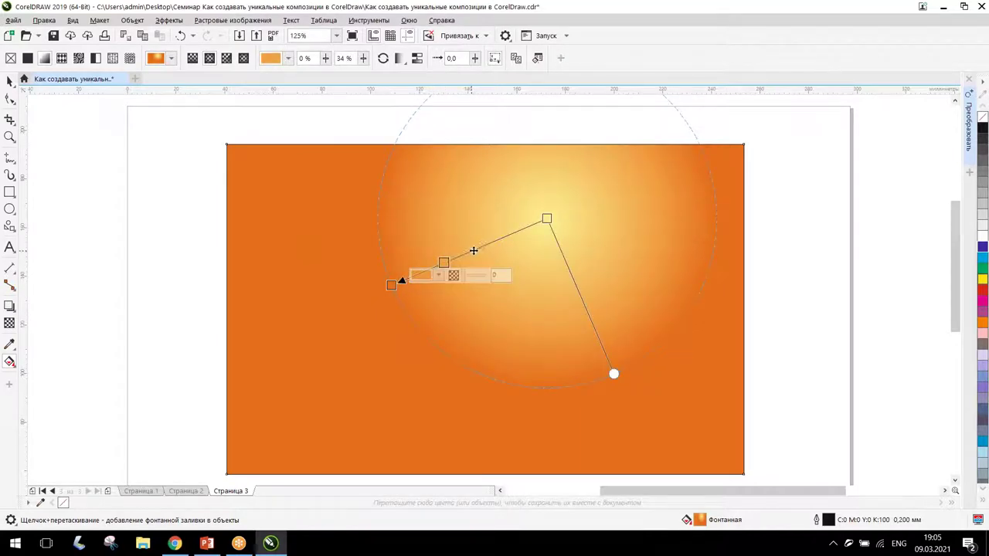
{"action": "left_click", "coordinate": [439, 275]}
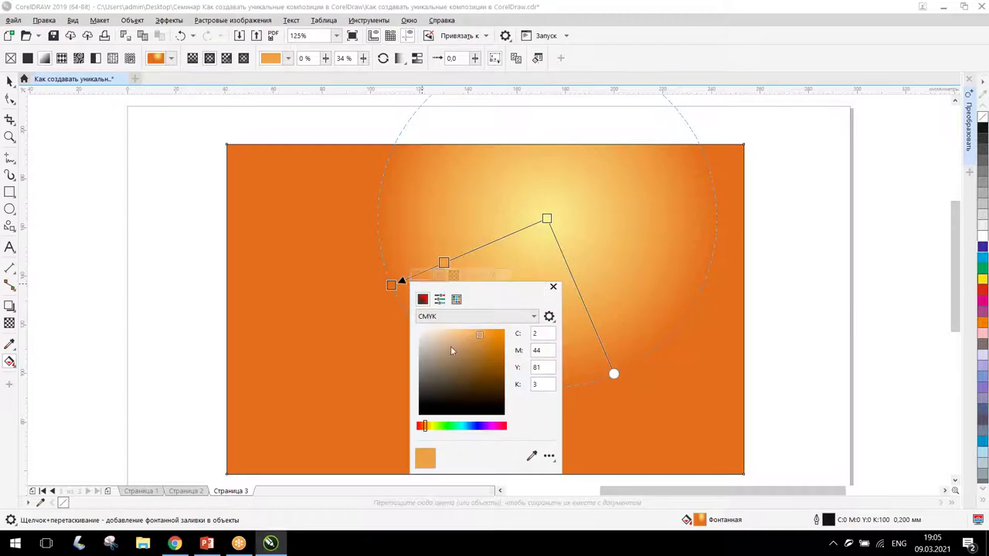
{"action": "left_click", "coordinate": [429, 428]}
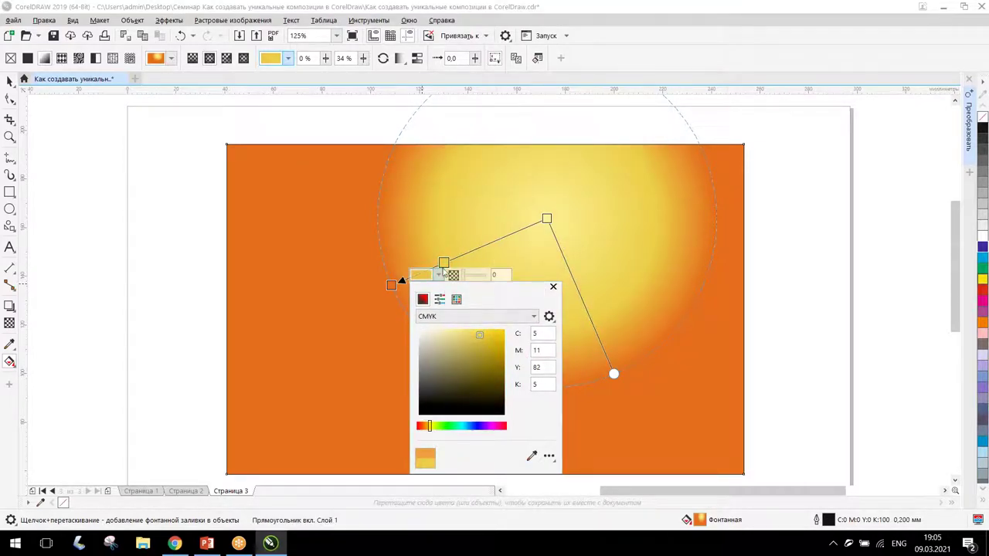
Step: Lighten the gradient's centre colour to a pale cream, CMYK 7, 3, 29, 0
{"action": "left_click", "coordinate": [546, 221]}
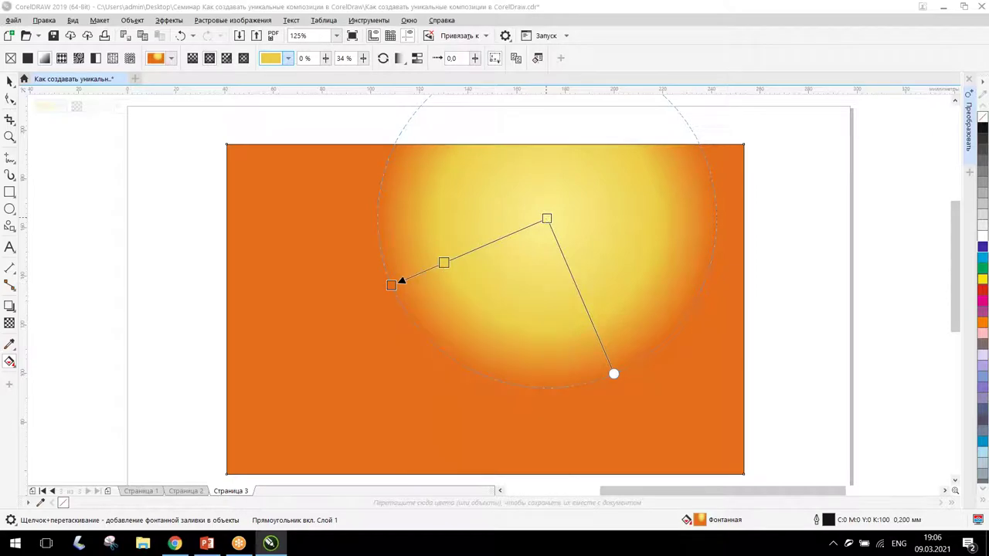
{"action": "left_click", "coordinate": [546, 221]}
{"action": "left_click", "coordinate": [541, 230]}
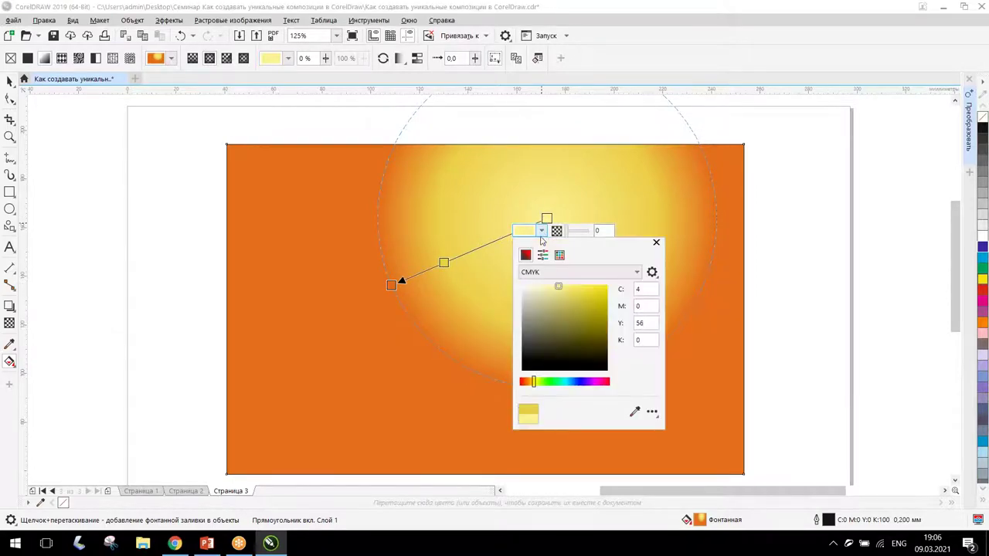
{"action": "left_click", "coordinate": [536, 289]}
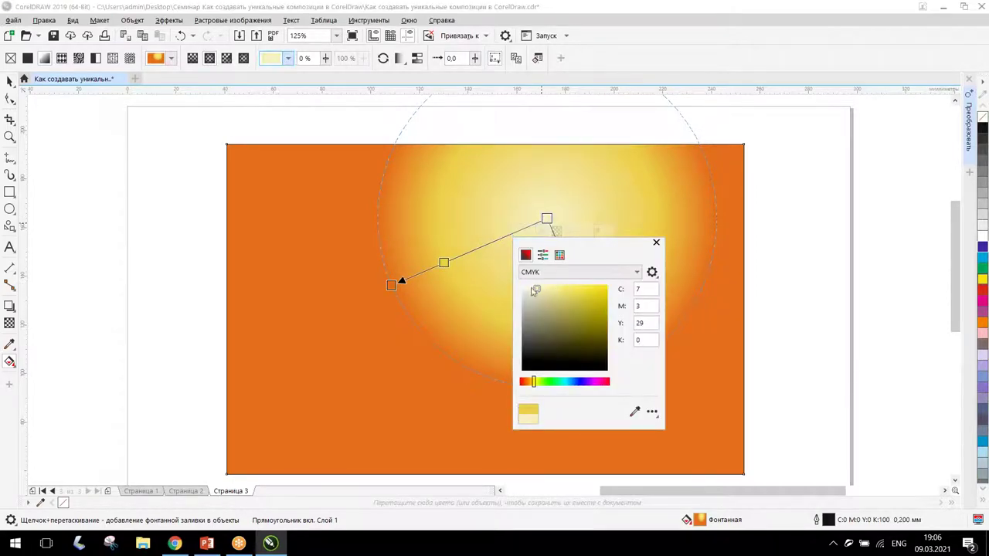
Step: Enlarge the circular gradient towards the rectangle's lower left corner and move the yellow intermediate stop inward to 73%
{"action": "left_click", "coordinate": [424, 278]}
{"action": "left_click_drag", "start_coordinate": [391, 284], "coordinate": [306, 391]}
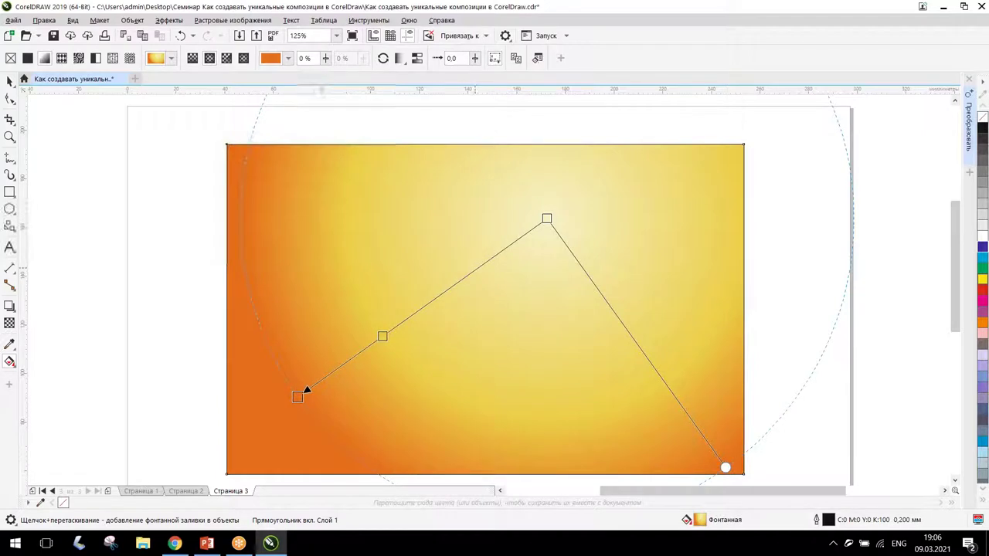
{"action": "left_click_drag", "start_coordinate": [382, 334], "coordinate": [479, 266]}
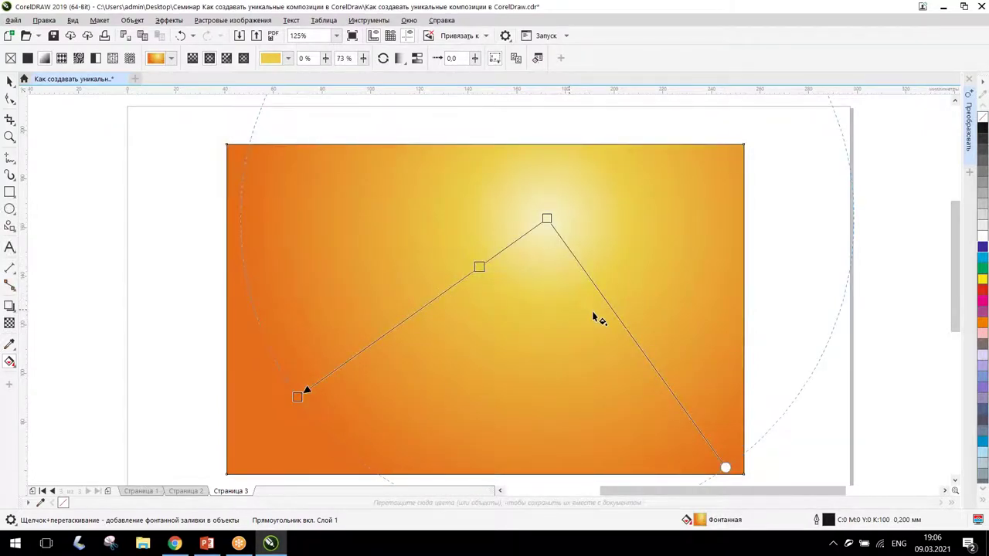
Step: Remove the background rectangle's outline and send it to the back of the page, behind the black skyline
{"action": "left_click", "coordinate": [9, 80]}
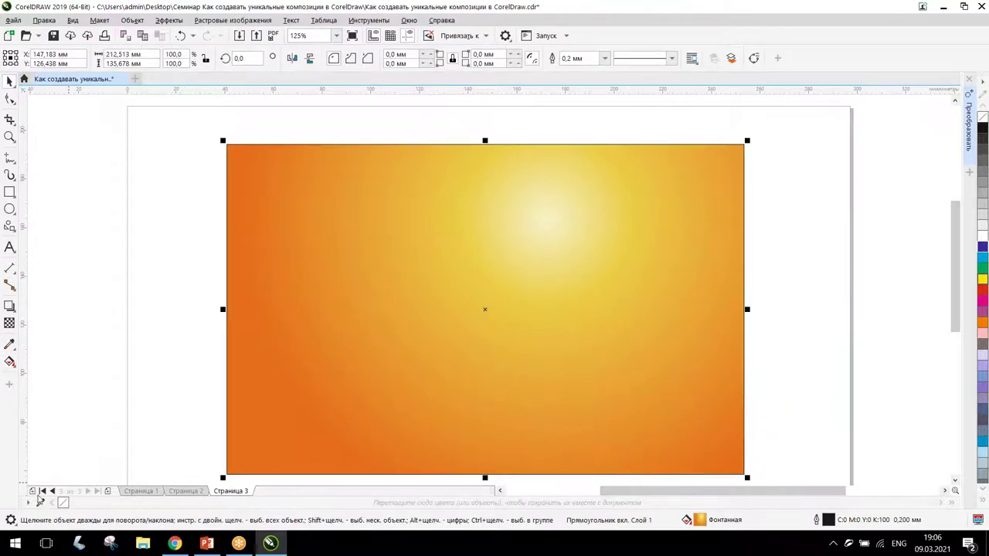
{"action": "right_click", "coordinate": [63, 502]}
{"action": "right_click", "coordinate": [530, 214]}
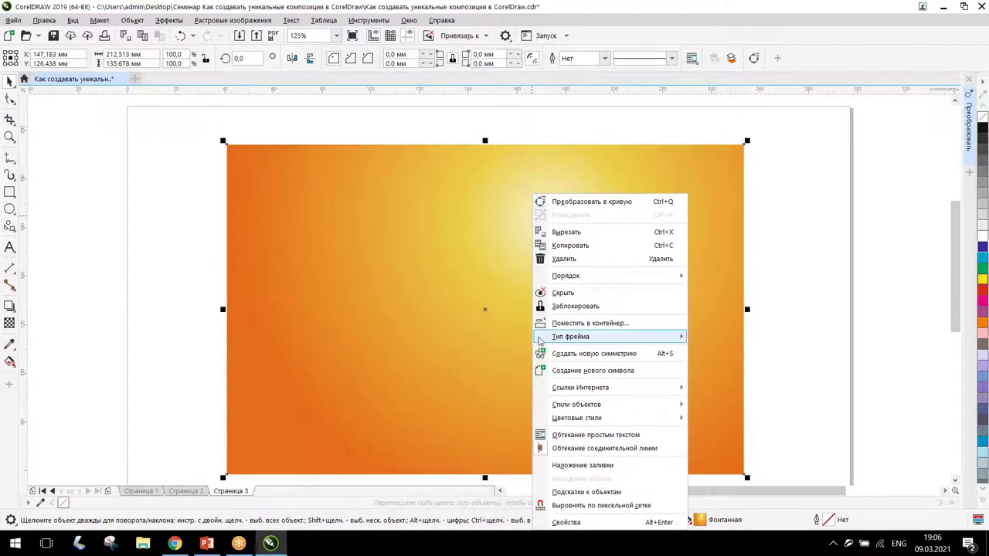
{"action": "mouse_move", "coordinate": [599, 276]}
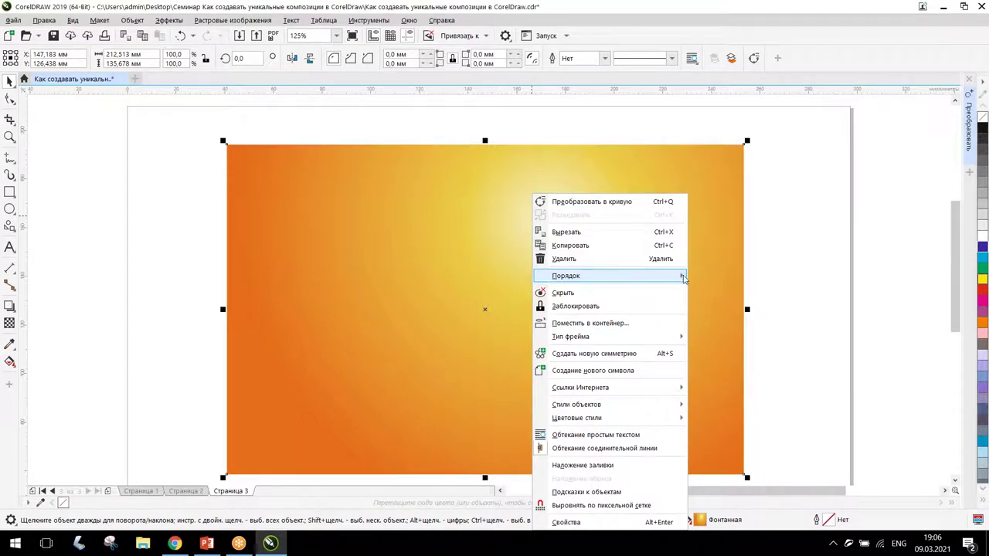
{"action": "left_click", "coordinate": [816, 283]}
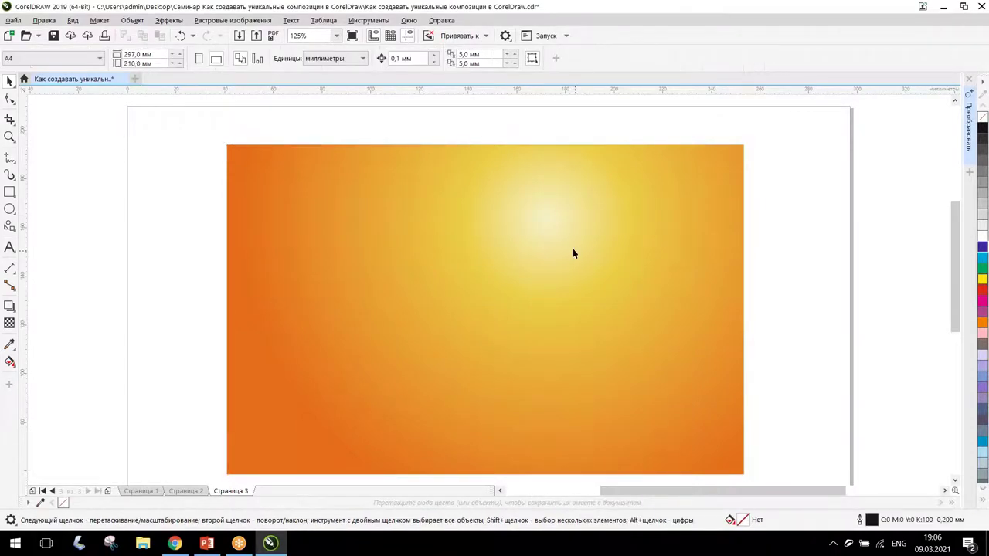
{"action": "right_click", "coordinate": [573, 248]}
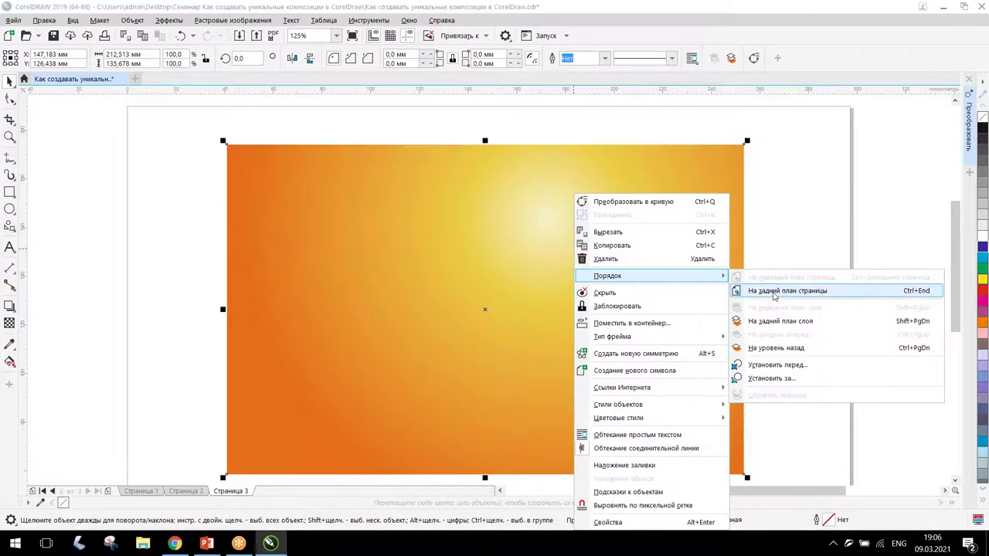
{"action": "left_click", "coordinate": [773, 291]}
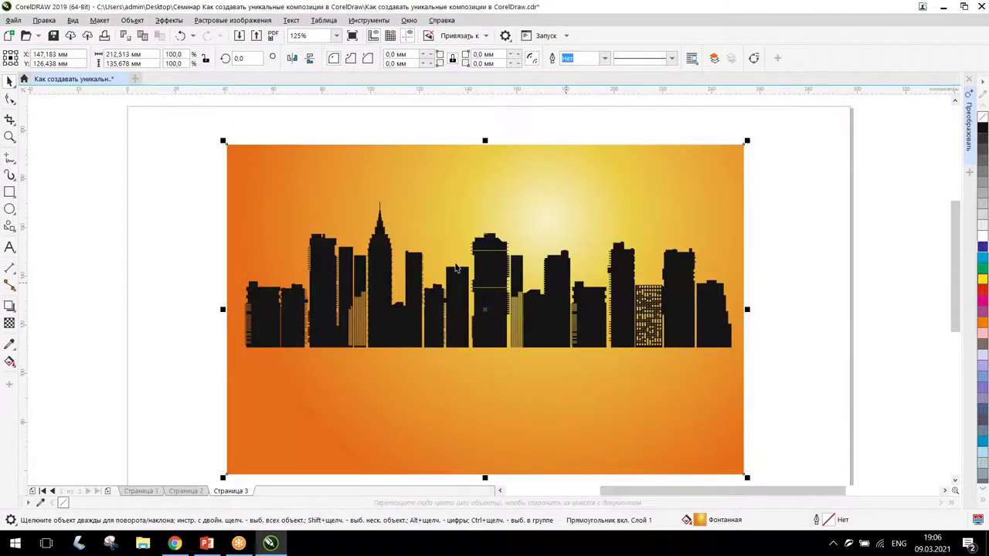
Step: Draw a circle about 28.4 mm in diameter over the bright centre of the background gradient
{"action": "left_click", "coordinate": [9, 210]}
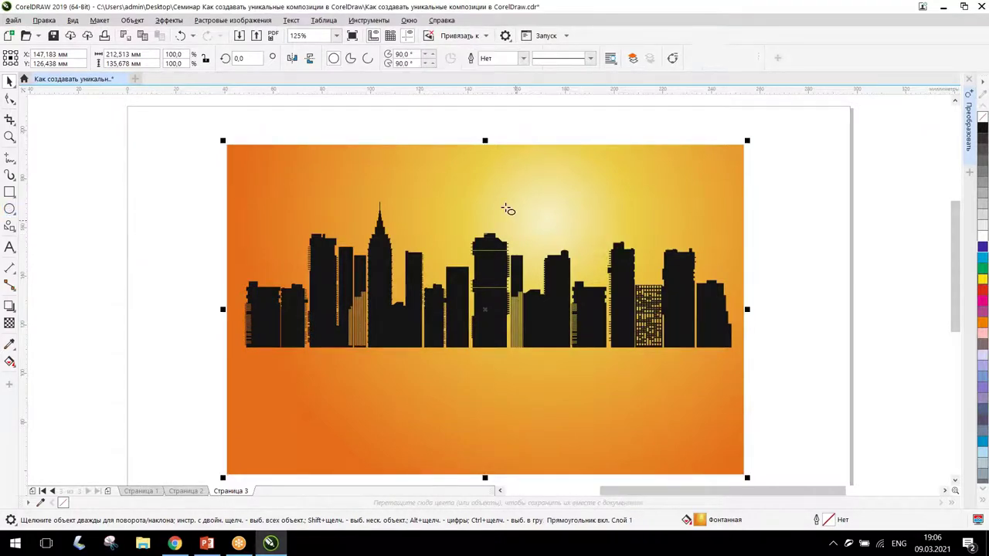
{"action": "left_click_drag", "start_coordinate": [514, 214], "coordinate": [571, 274]}
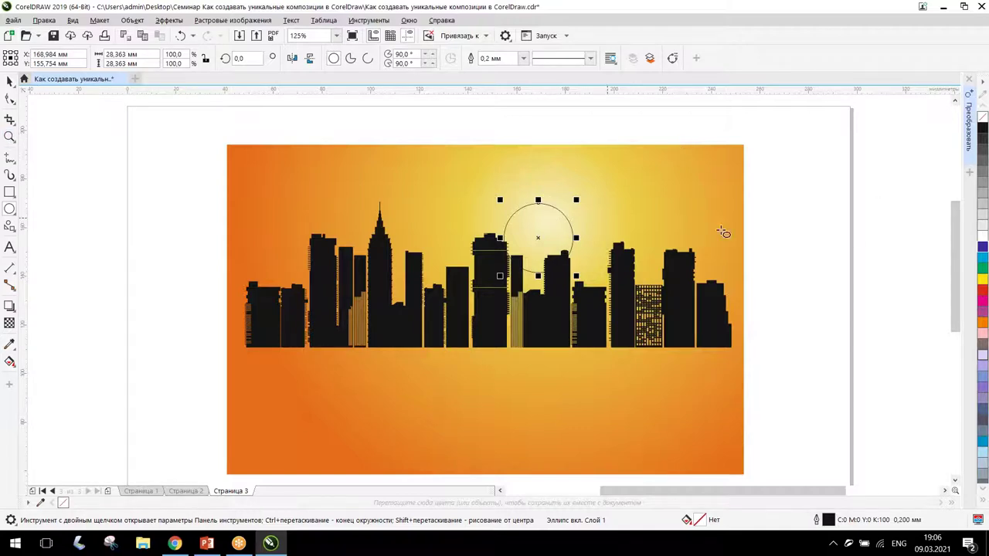
{"action": "left_click", "coordinate": [10, 82]}
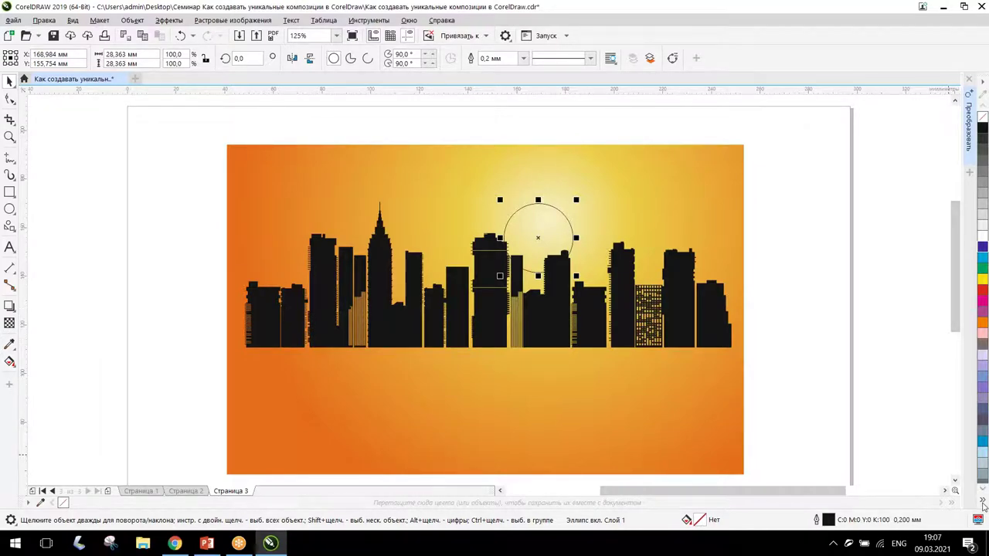
Step: Fill the sun circle with pale cream, CMYK 0, 0, 20, 0, and set its outline to none
{"action": "left_click", "coordinate": [984, 493]}
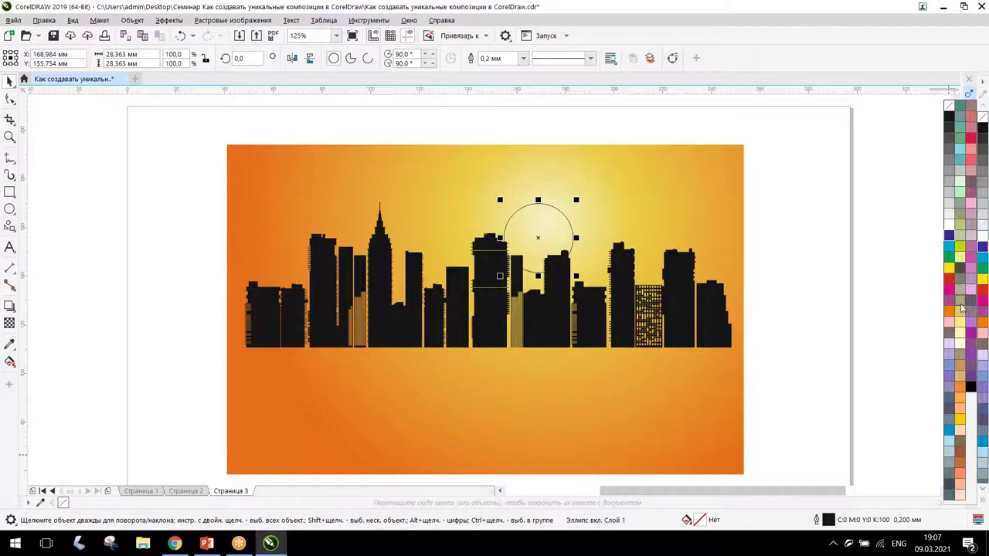
{"action": "left_click", "coordinate": [960, 351]}
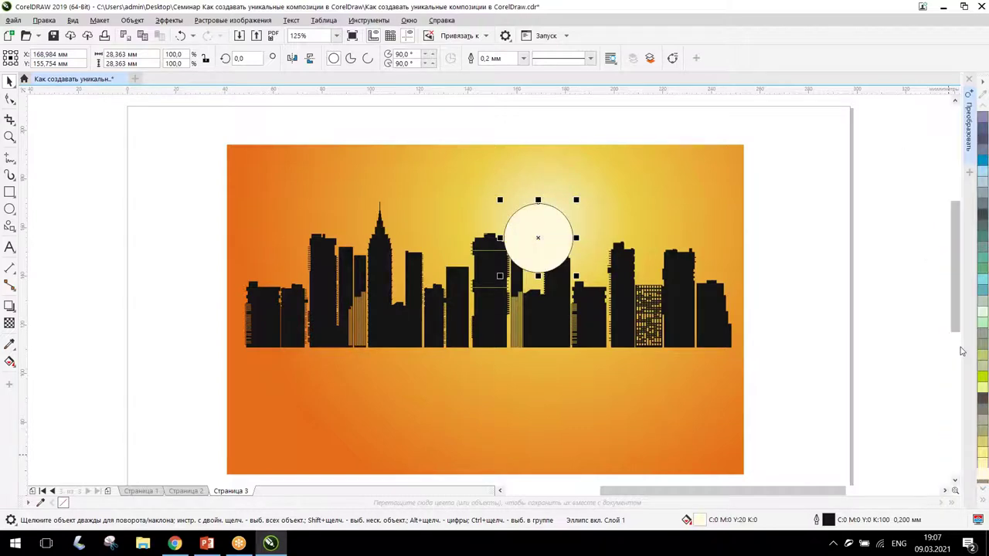
{"action": "right_click", "coordinate": [65, 503]}
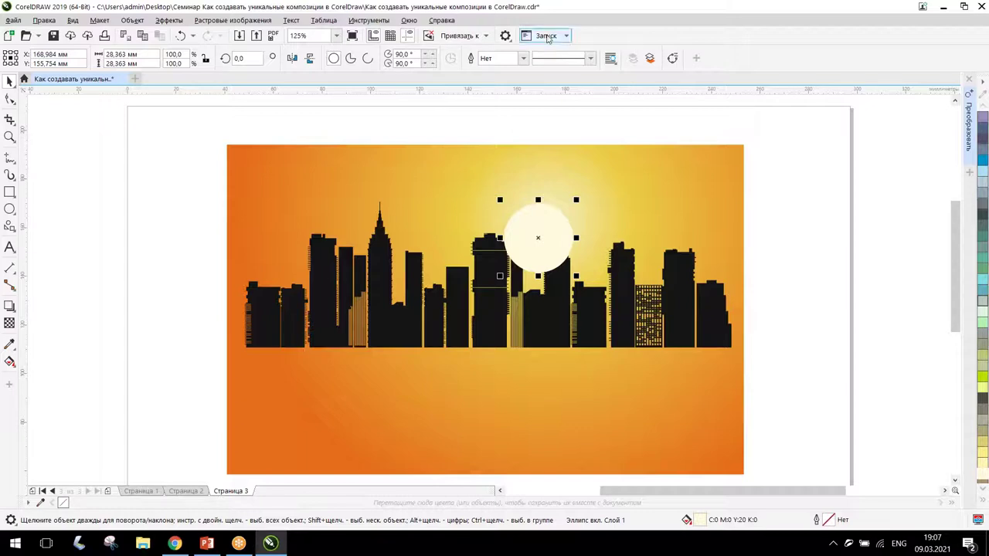
{"action": "left_click", "coordinate": [523, 59]}
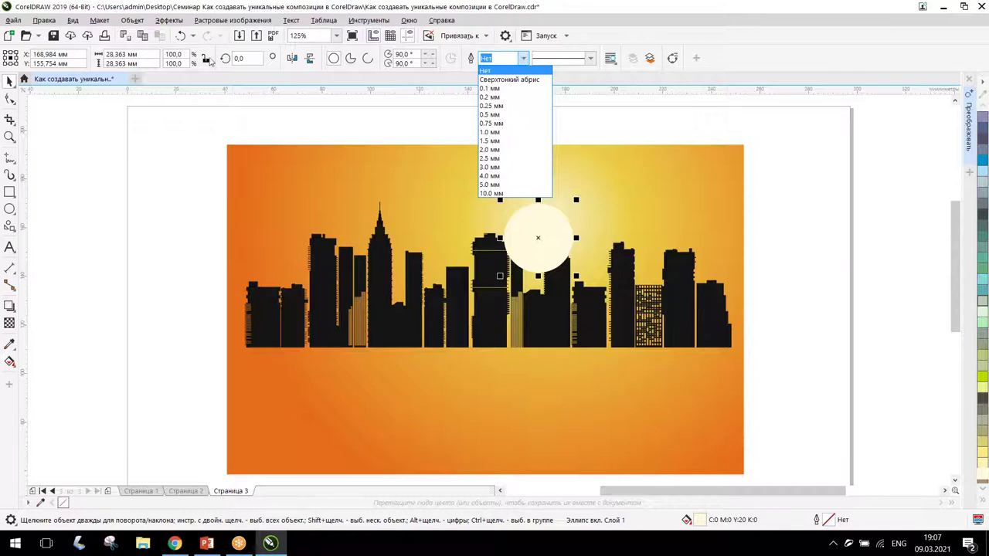
{"action": "left_click", "coordinate": [525, 60]}
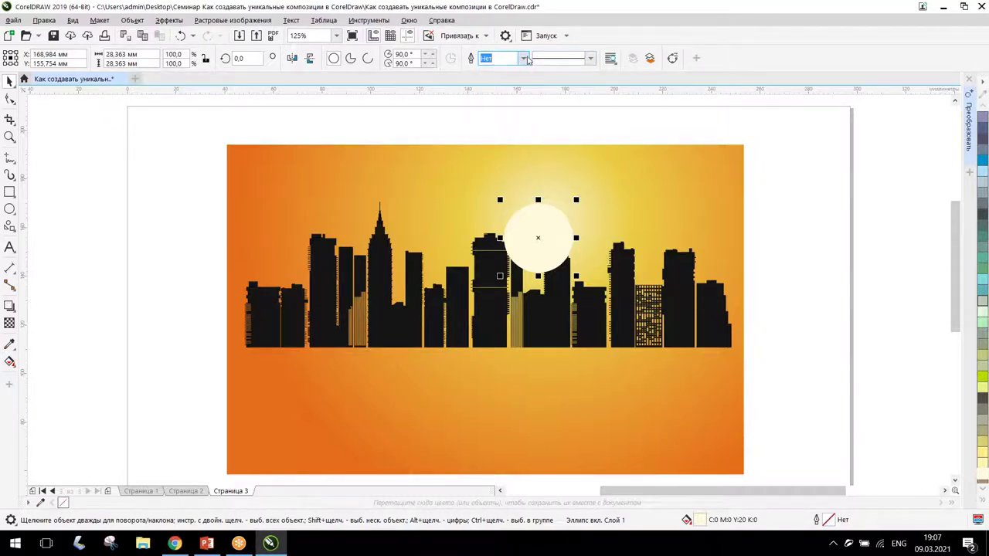
{"action": "left_click", "coordinate": [523, 58]}
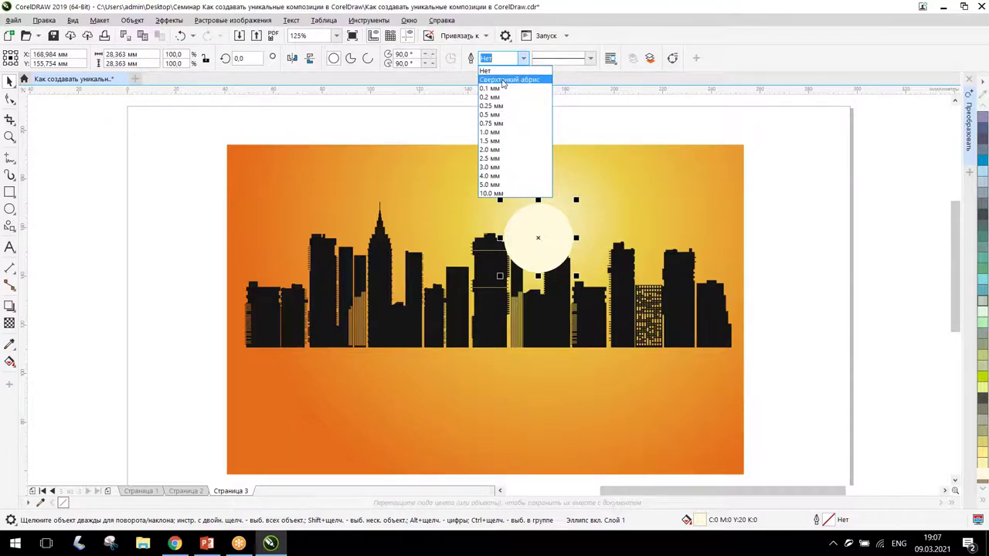
{"action": "left_click", "coordinate": [490, 71]}
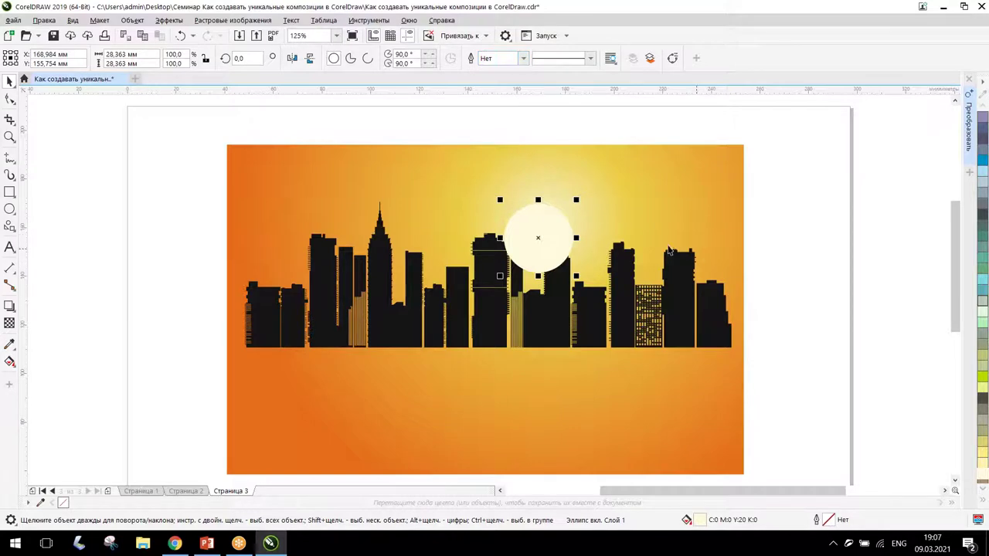
{"action": "left_click", "coordinate": [552, 313]}
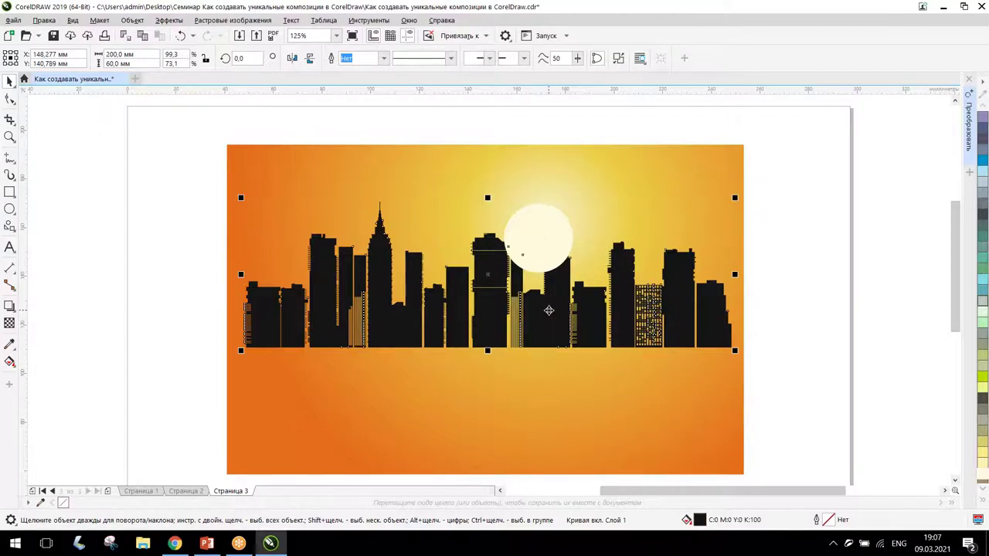
{"action": "right_click", "coordinate": [549, 302]}
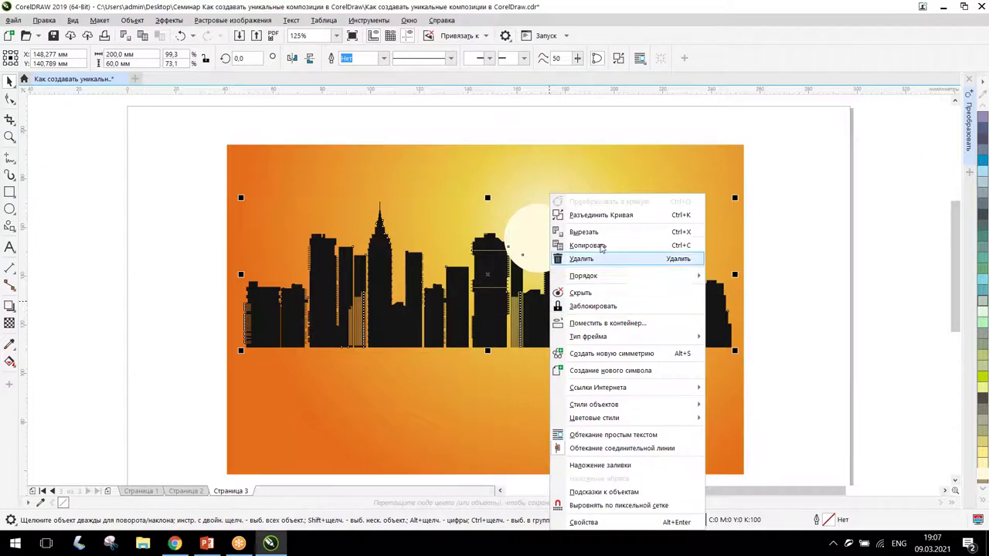
{"action": "mouse_move", "coordinate": [591, 340]}
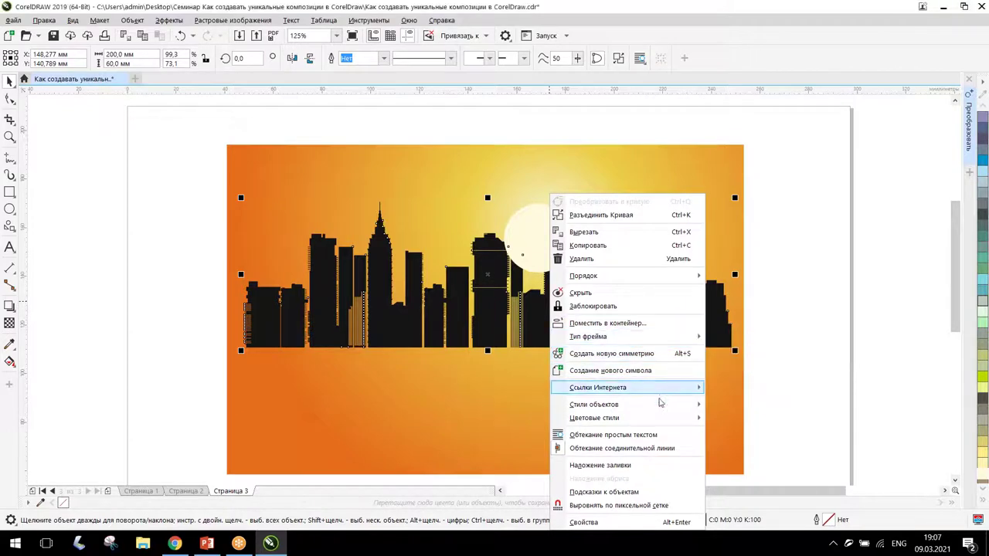
{"action": "mouse_move", "coordinate": [651, 335]}
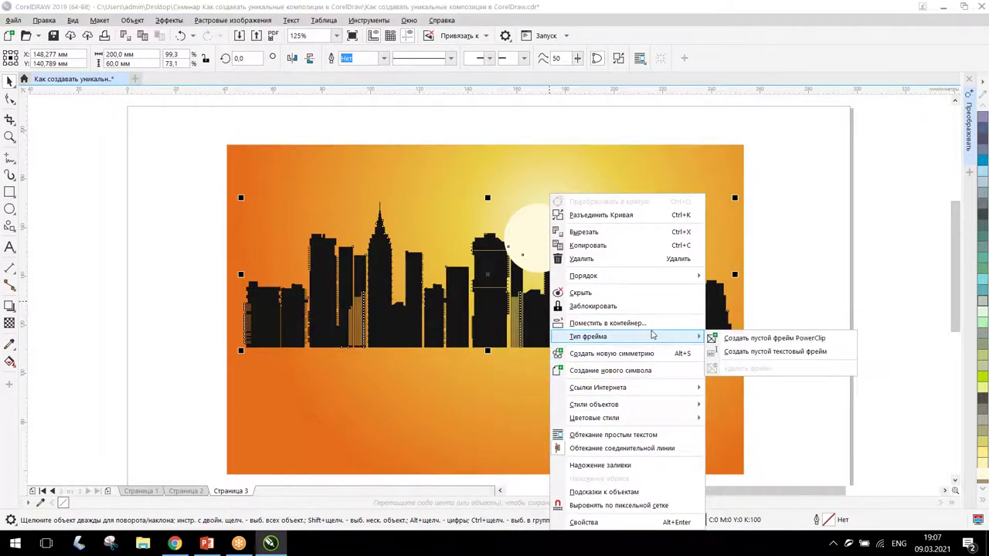
{"action": "mouse_move", "coordinate": [622, 418]}
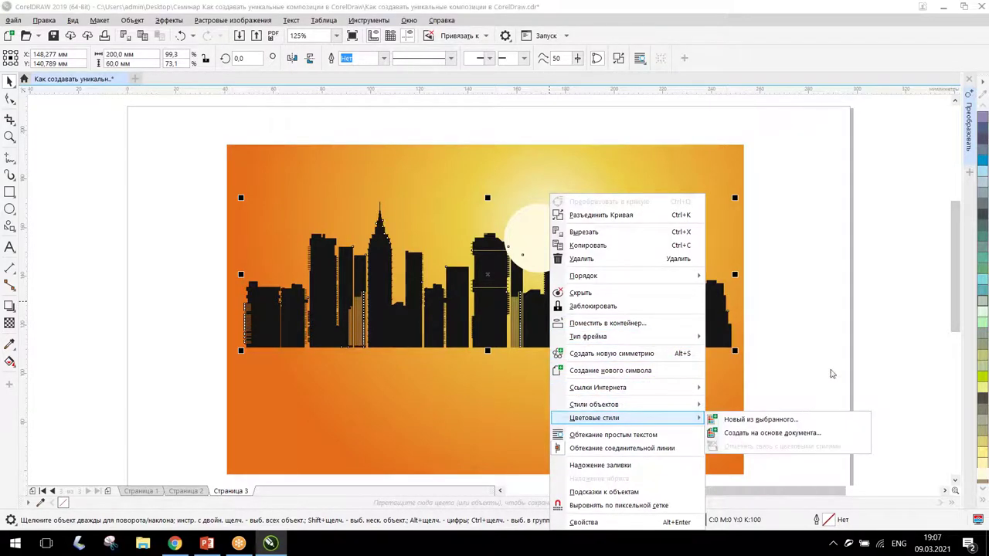
{"action": "left_click", "coordinate": [811, 308]}
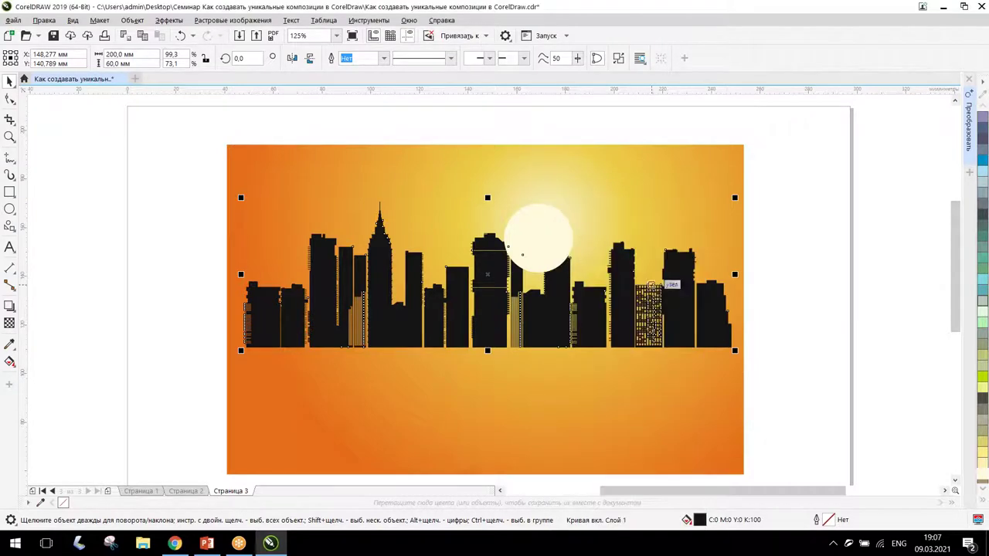
Step: Bring the black skyline to the front of the page, ahead of the sun circle, and select the circle
{"action": "left_click", "coordinate": [549, 309]}
{"action": "right_click", "coordinate": [551, 309]}
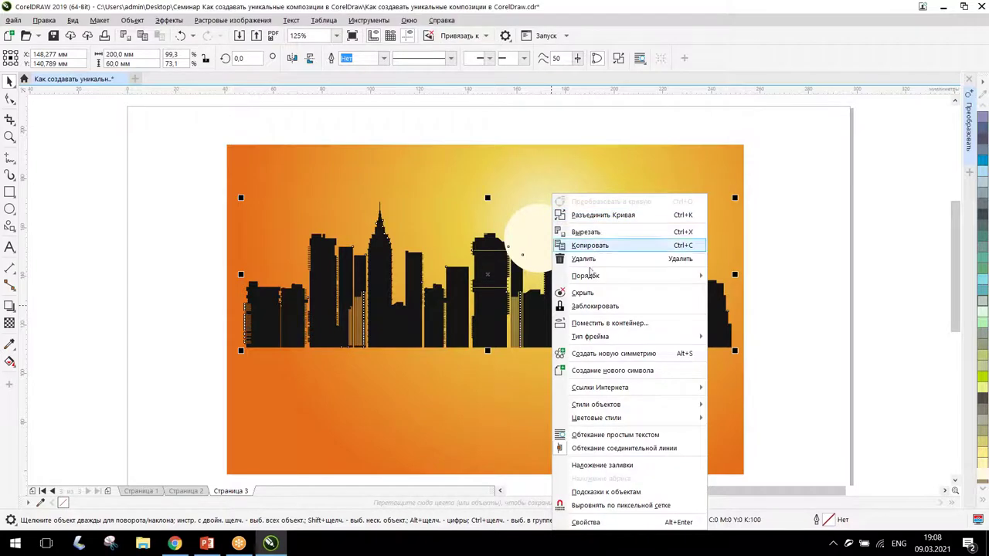
{"action": "mouse_move", "coordinate": [601, 275]}
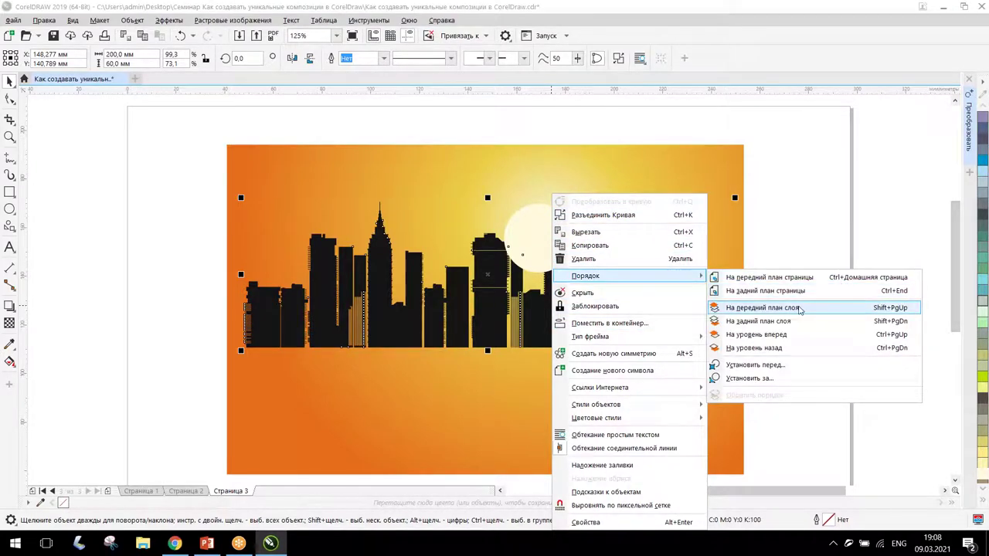
{"action": "left_click", "coordinate": [806, 276]}
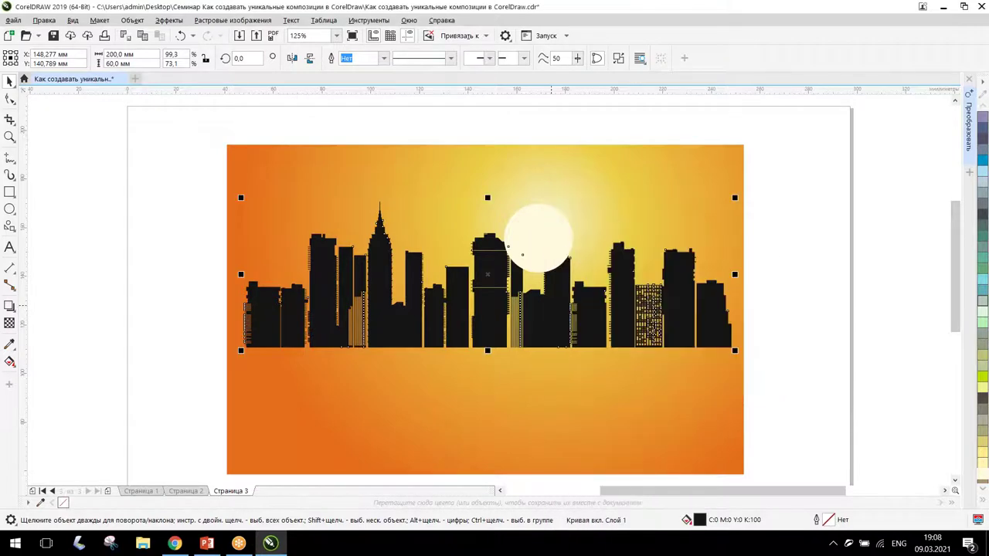
{"action": "left_click", "coordinate": [507, 217]}
{"action": "left_click", "coordinate": [533, 232]}
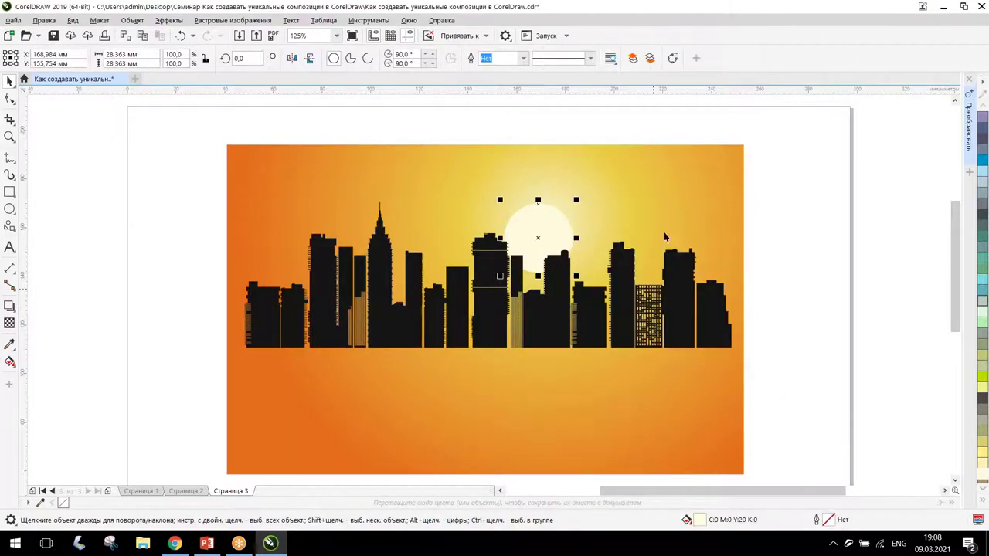
Step: Move the background rectangle up about 8 mm and centre it horizontally on the skyline
{"action": "left_click_drag", "start_coordinate": [528, 300], "coordinate": [533, 278]}
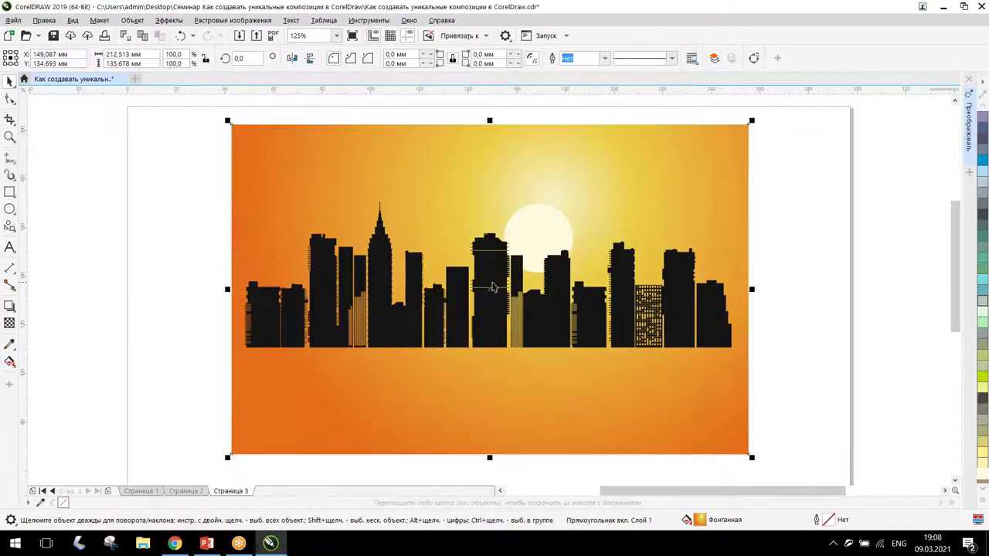
{"action": "left_click", "coordinate": [488, 287], "text": "shift"}
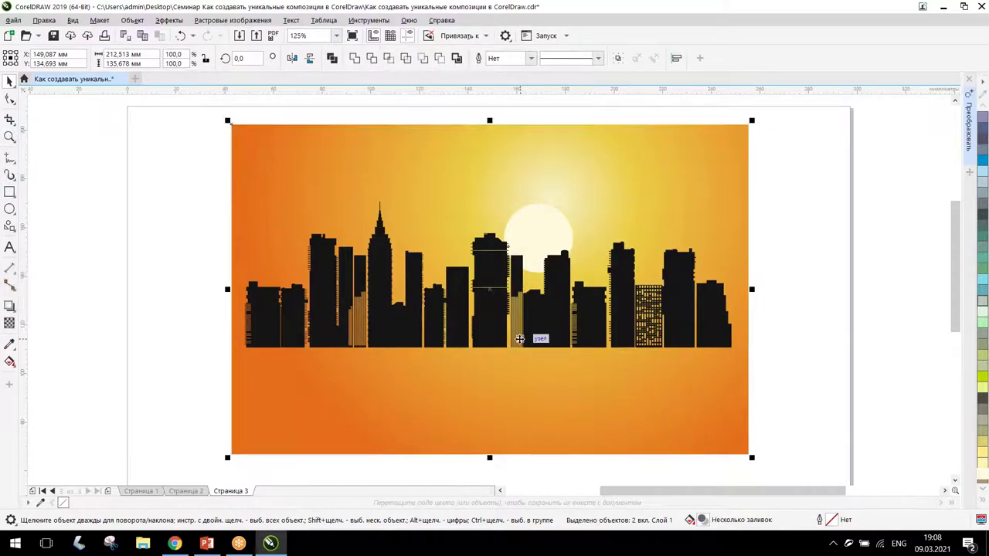
{"action": "left_click_drag", "start_coordinate": [519, 340], "coordinate": [517, 340]}
{"action": "key", "text": "Escape"}
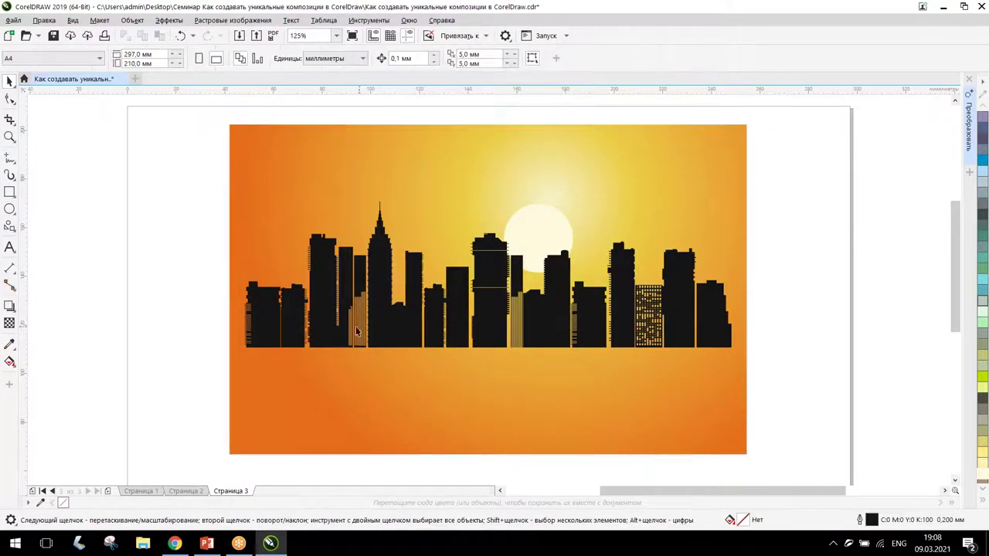
Step: Duplicate the skyline, flip the copy vertically and place it directly beneath the original as an aligned reflection
{"action": "left_click", "coordinate": [373, 248]}
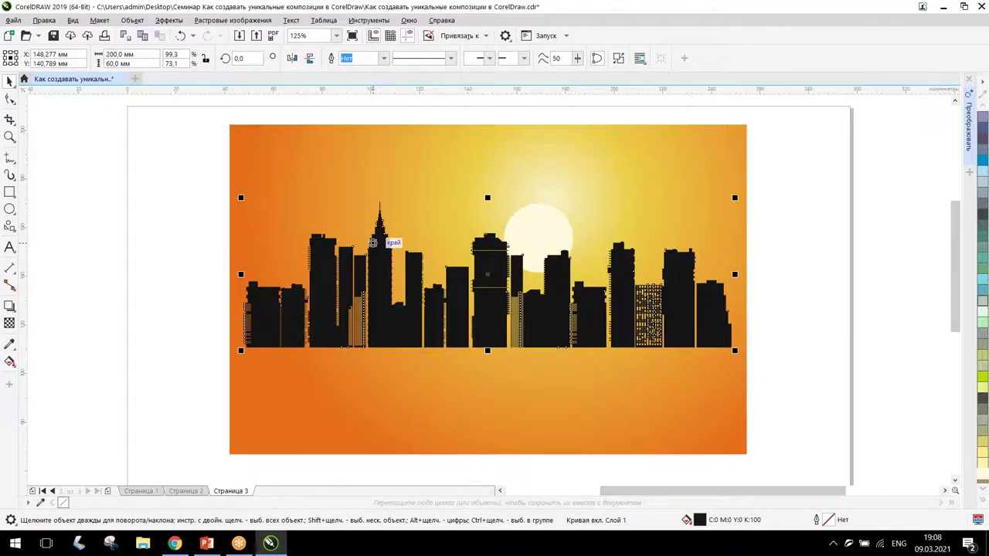
{"action": "key", "text": "ctrl+d"}
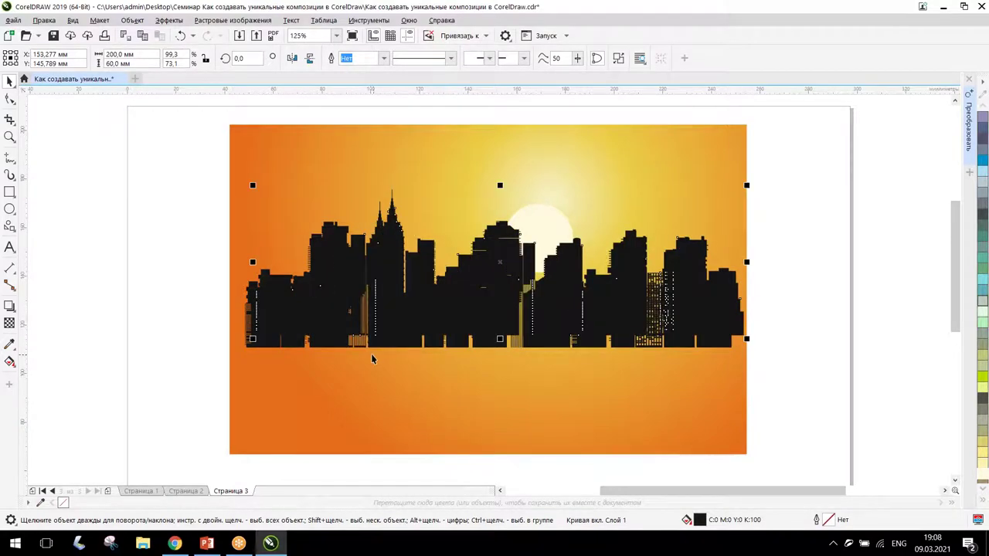
{"action": "left_click", "coordinate": [309, 59]}
{"action": "left_click_drag", "start_coordinate": [539, 213], "coordinate": [492, 367]}
{"action": "left_click", "coordinate": [384, 243], "text": "shift"}
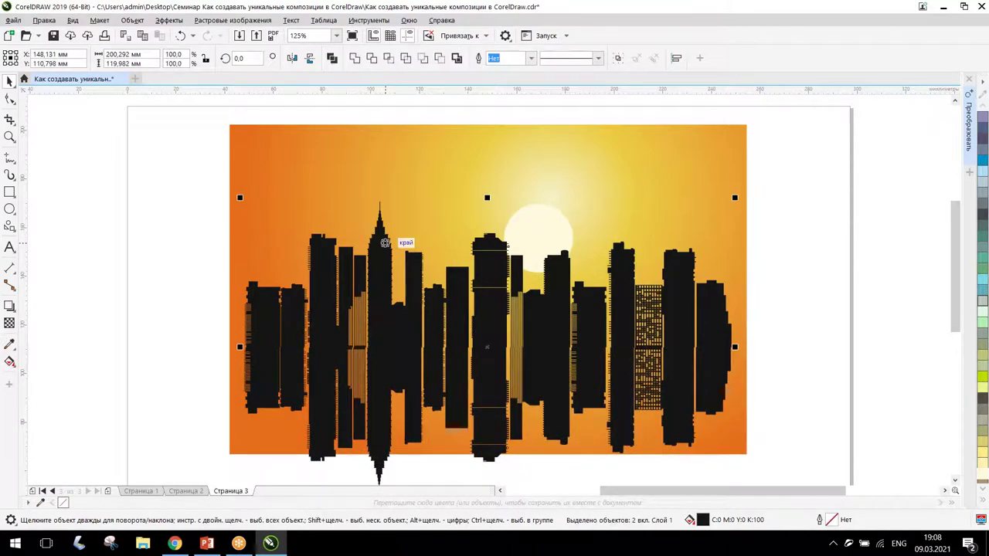
{"action": "left_click", "coordinate": [820, 433]}
Step: Stretch the background rectangle's lower edge downward to a height of about 157.5 mm so it extends past the reflection
{"action": "left_click", "coordinate": [744, 446]}
{"action": "mouse_move", "coordinate": [488, 456]}
{"action": "left_mouse_down"}
{"action": "mouse_move", "coordinate": [486, 487]}
{"action": "mouse_move", "coordinate": [487, 456]}
{"action": "left_mouse_up"}
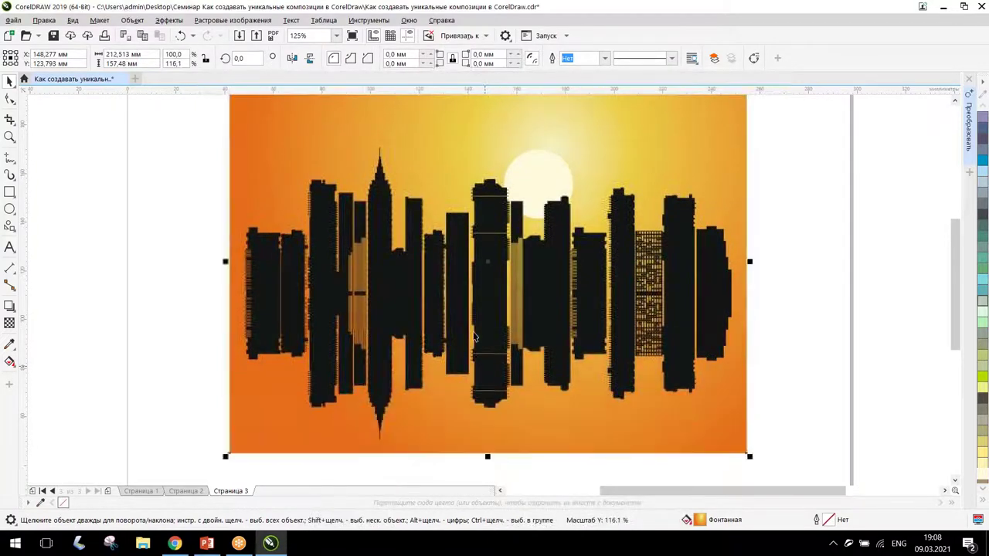
{"action": "left_click", "coordinate": [825, 301]}
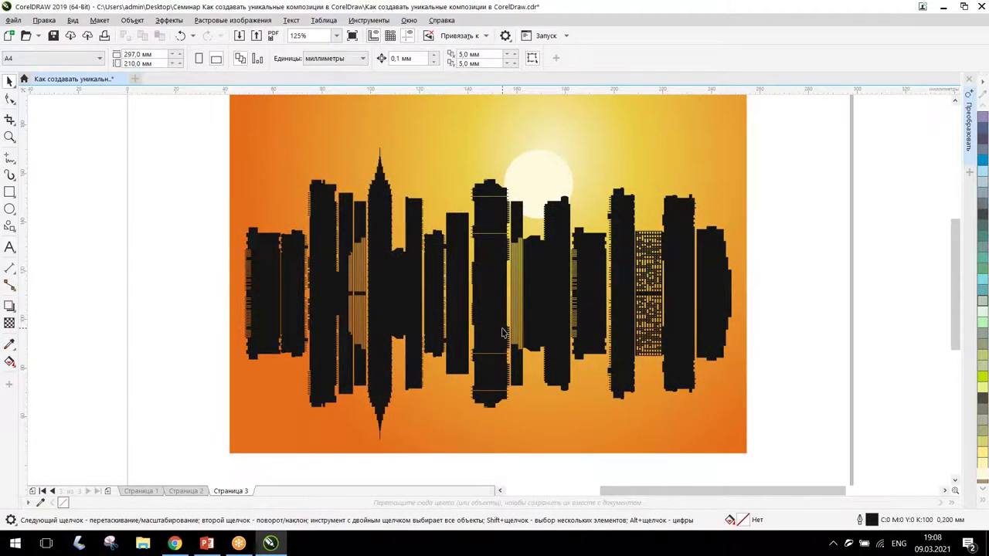
Step: Select the mirrored skyline copy below the original and activate the Transparency tool on it
{"action": "left_click", "coordinate": [494, 334]}
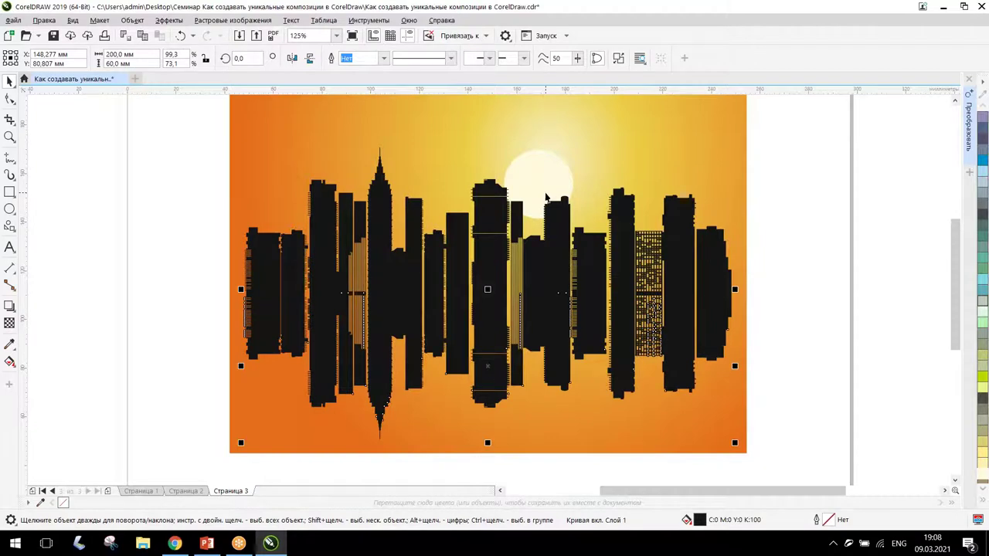
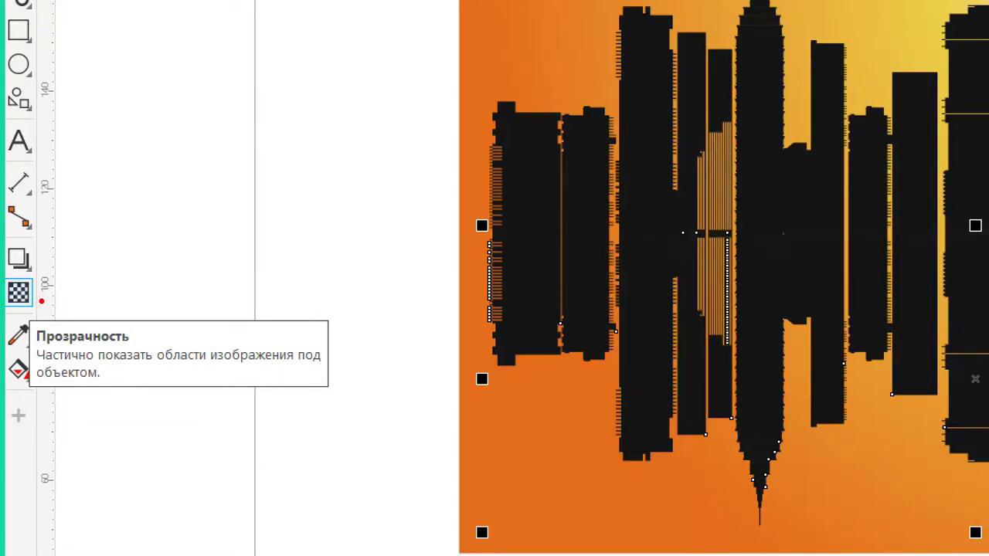
{"action": "left_click_drag", "start_coordinate": [47, 302], "coordinate": [407, 224]}
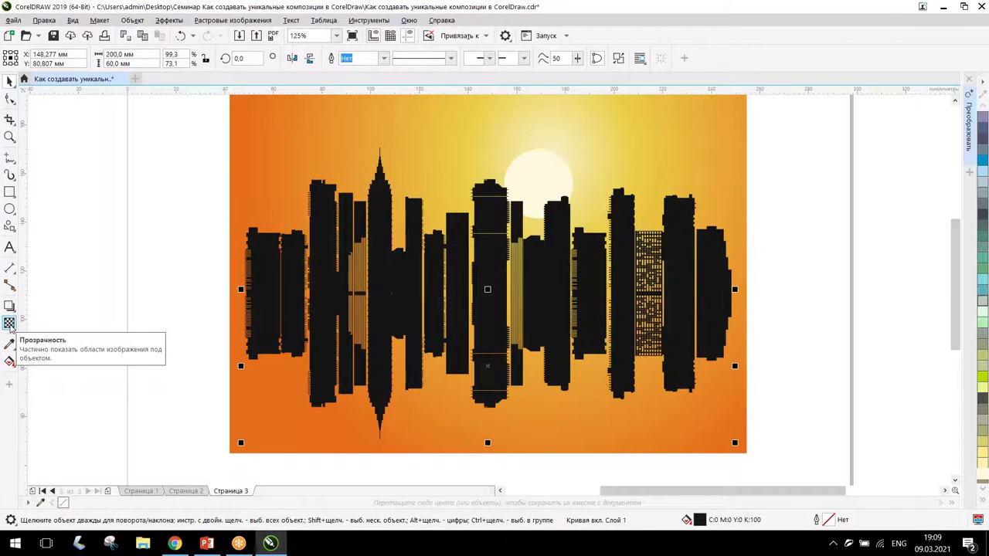
{"action": "left_click", "coordinate": [10, 324]}
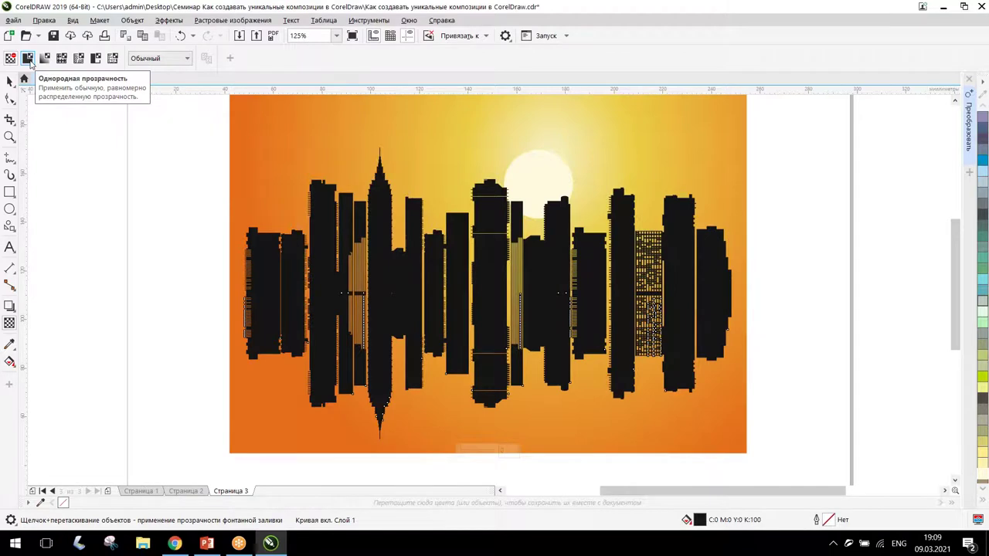
Step: Try uniform, fountain, full-colour pattern, bitmap pattern and two-colour pattern transparency on the reflection
{"action": "left_click", "coordinate": [28, 58]}
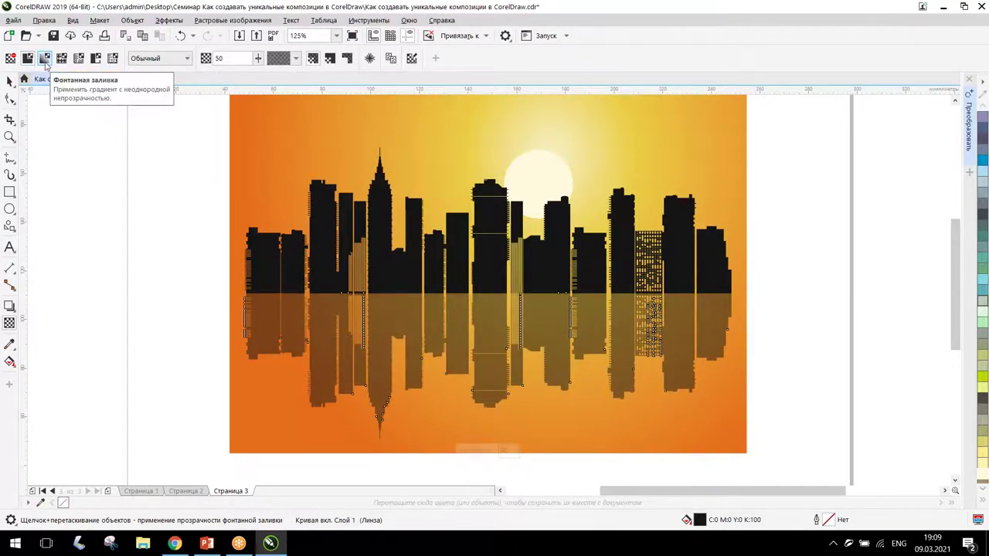
{"action": "left_click", "coordinate": [44, 59]}
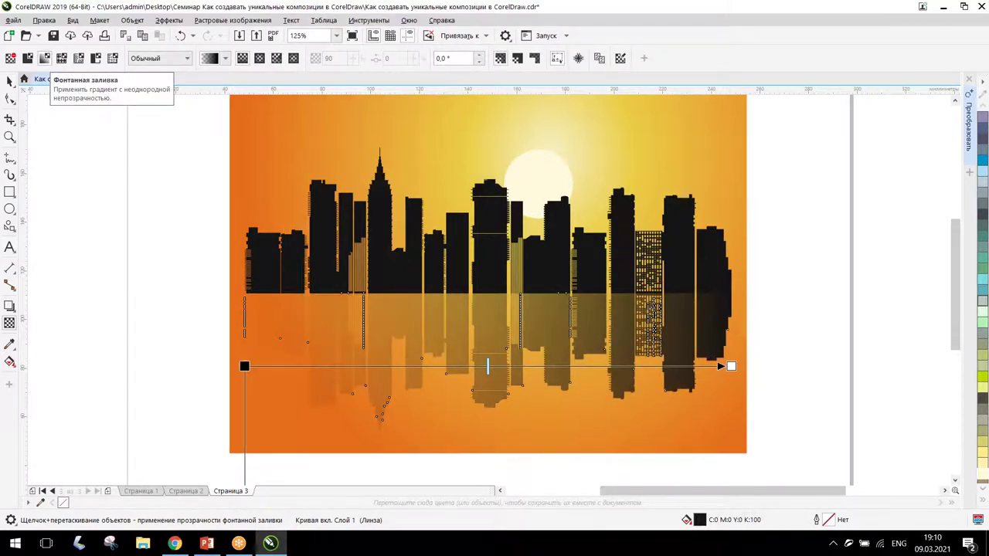
{"action": "left_click", "coordinate": [62, 58]}
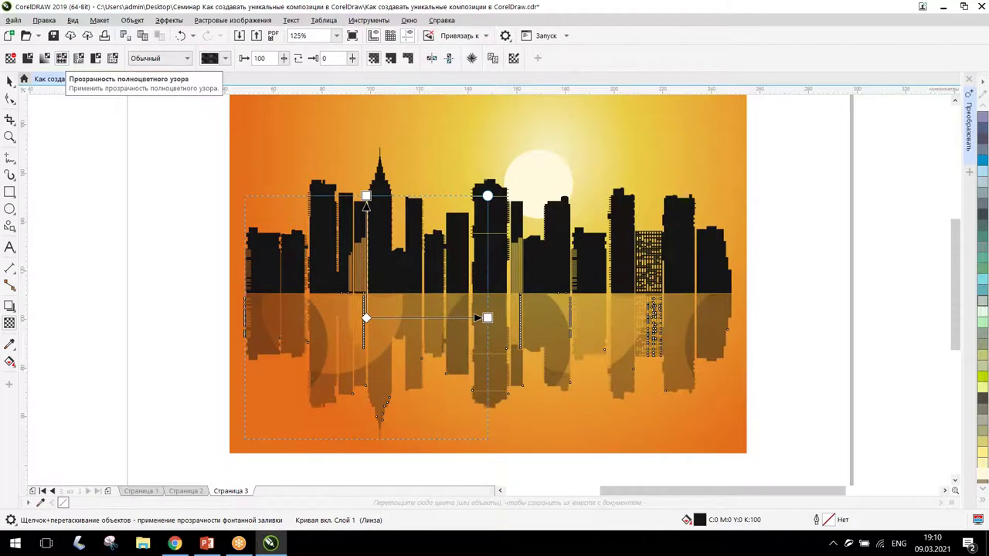
{"action": "left_click", "coordinate": [77, 62]}
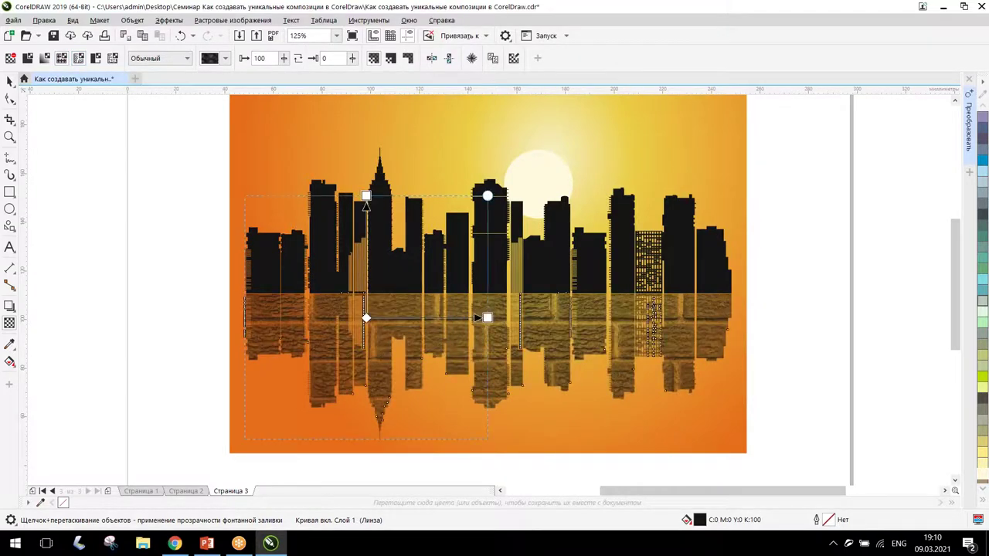
{"action": "left_click", "coordinate": [96, 60]}
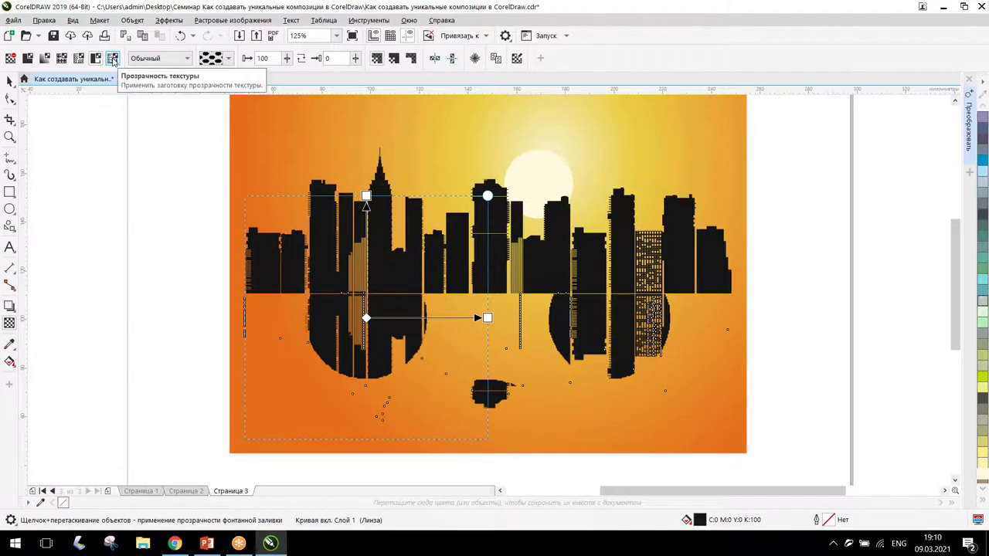
Step: Apply texture transparency to the reflection, compare several sample textures and choose the fine horizontal water-ripple one
{"action": "left_click", "coordinate": [113, 59]}
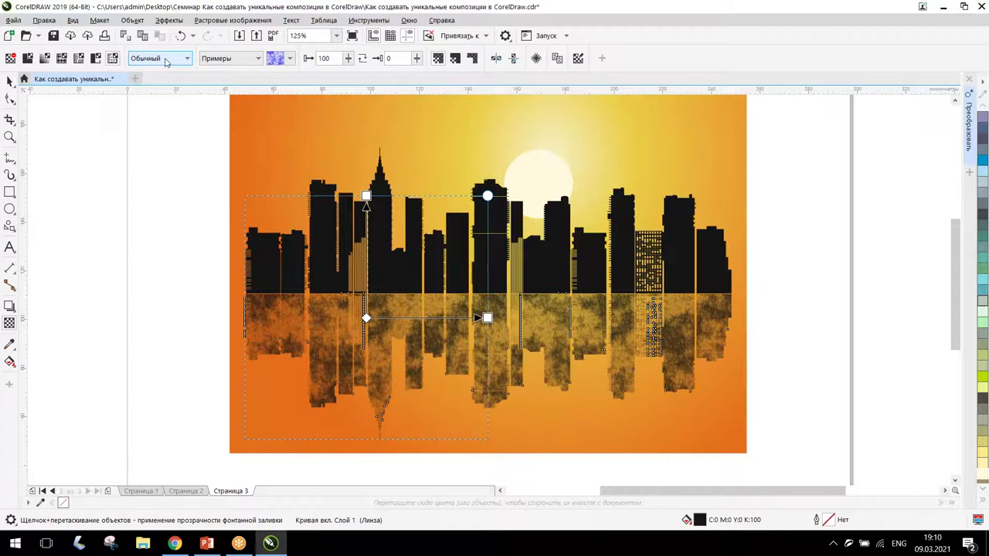
{"action": "left_click", "coordinate": [290, 58]}
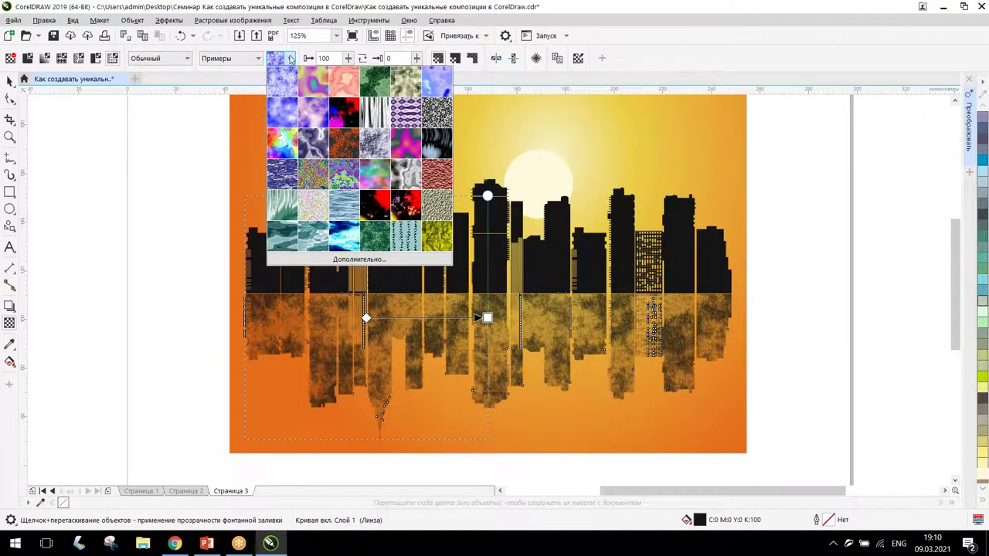
{"action": "left_click", "coordinate": [407, 87]}
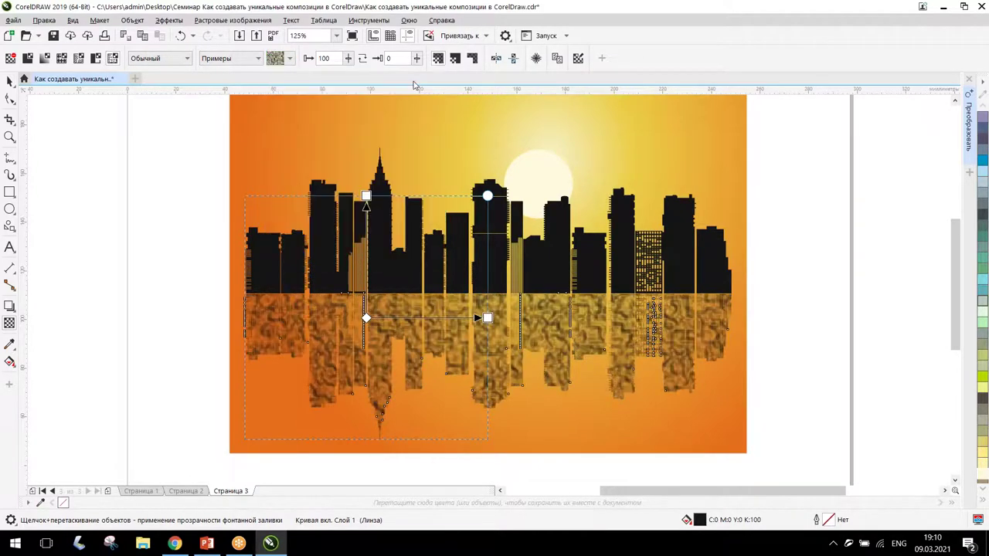
{"action": "left_click", "coordinate": [289, 58]}
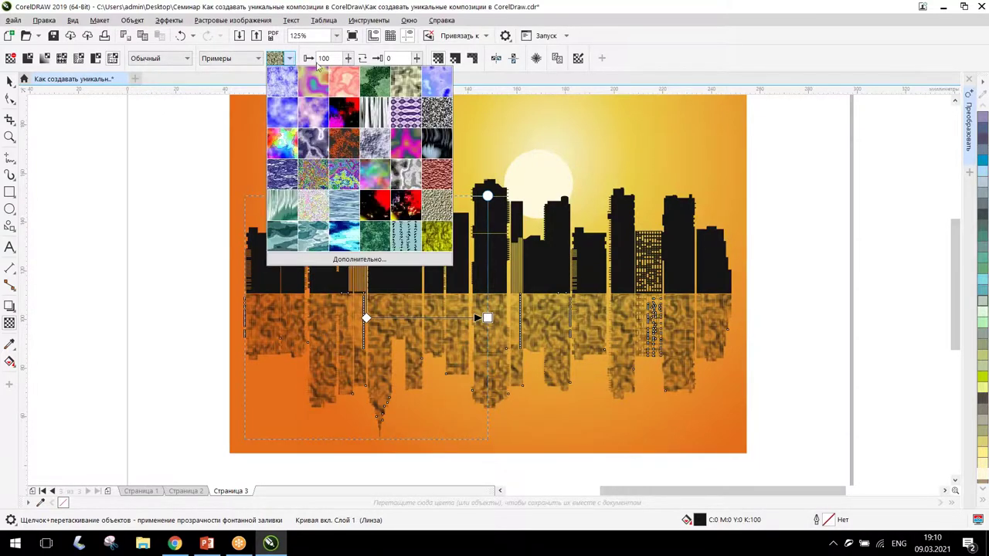
{"action": "left_click", "coordinate": [438, 84]}
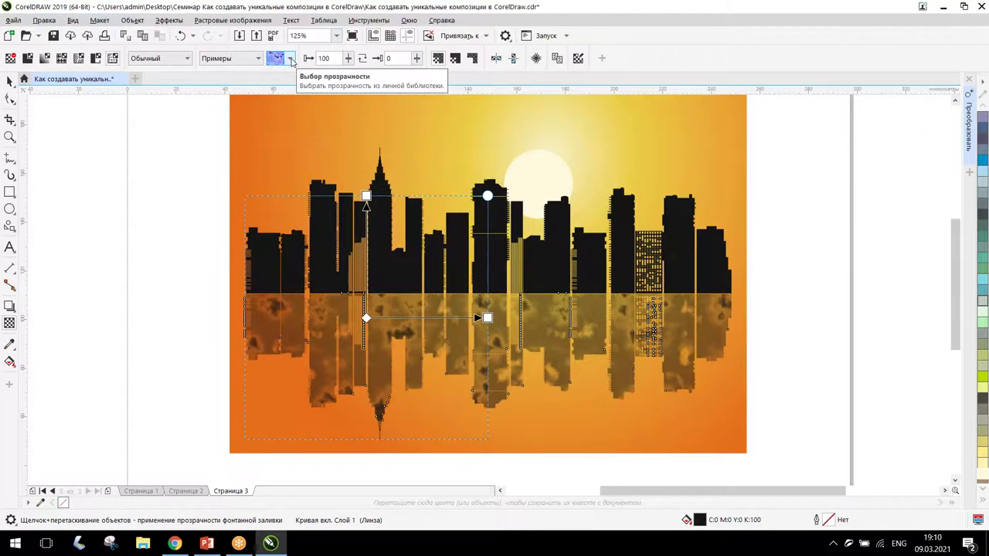
{"action": "left_click", "coordinate": [290, 59]}
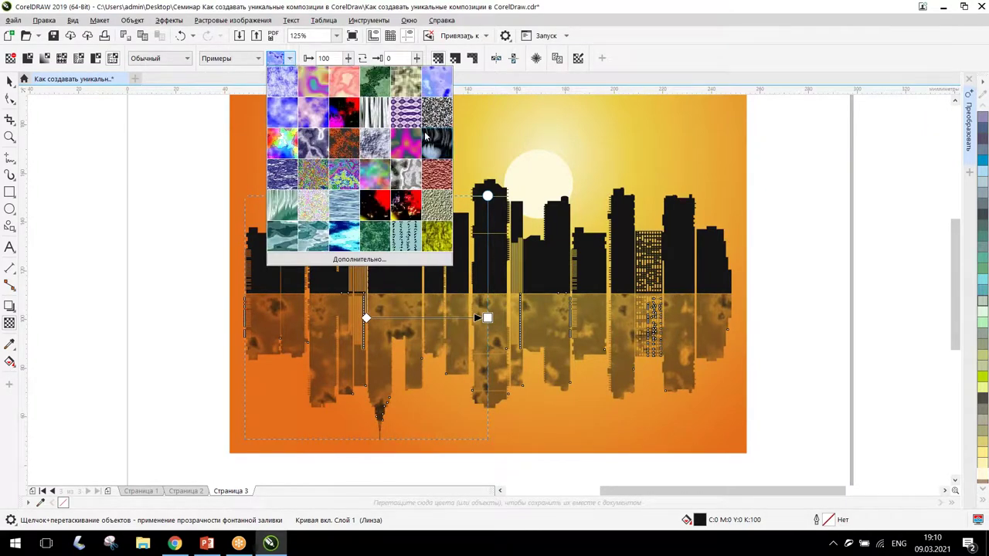
{"action": "left_click", "coordinate": [309, 236]}
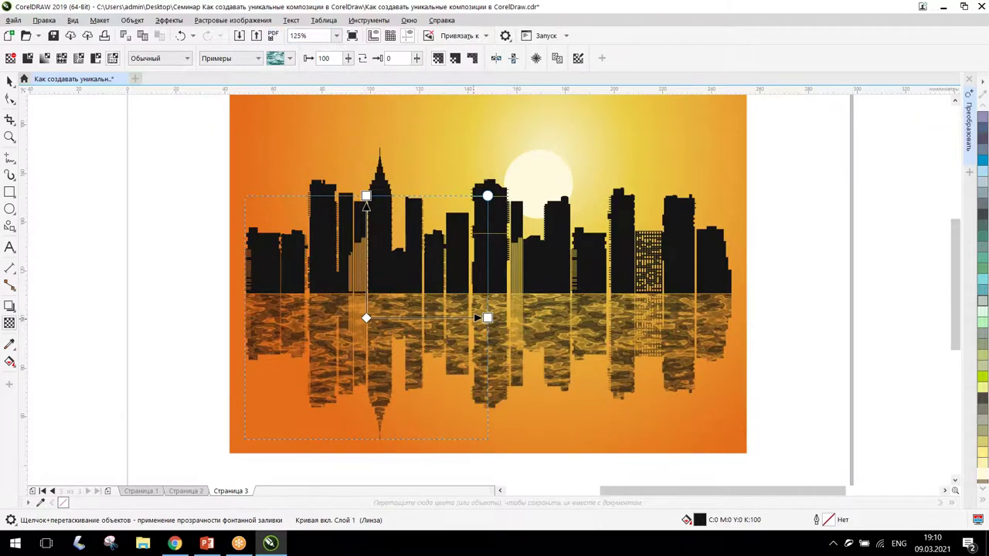
{"action": "left_click_drag", "start_coordinate": [488, 318], "coordinate": [573, 319]}
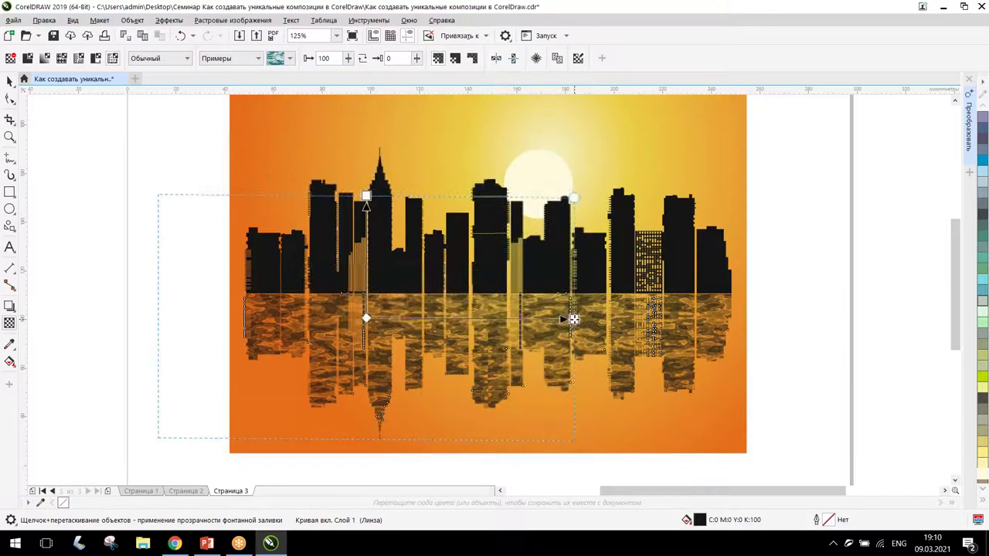
{"action": "left_click", "coordinate": [289, 58]}
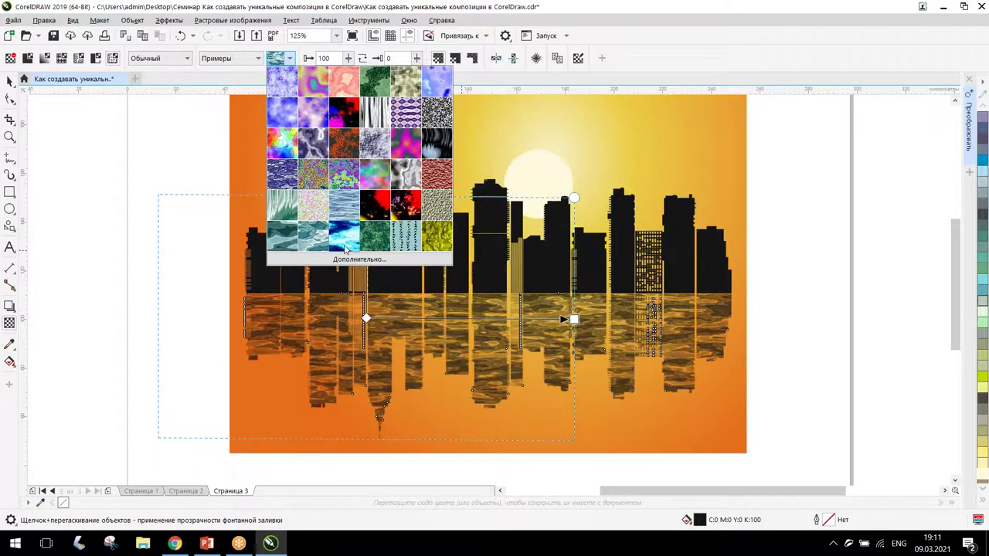
{"action": "left_click", "coordinate": [344, 246]}
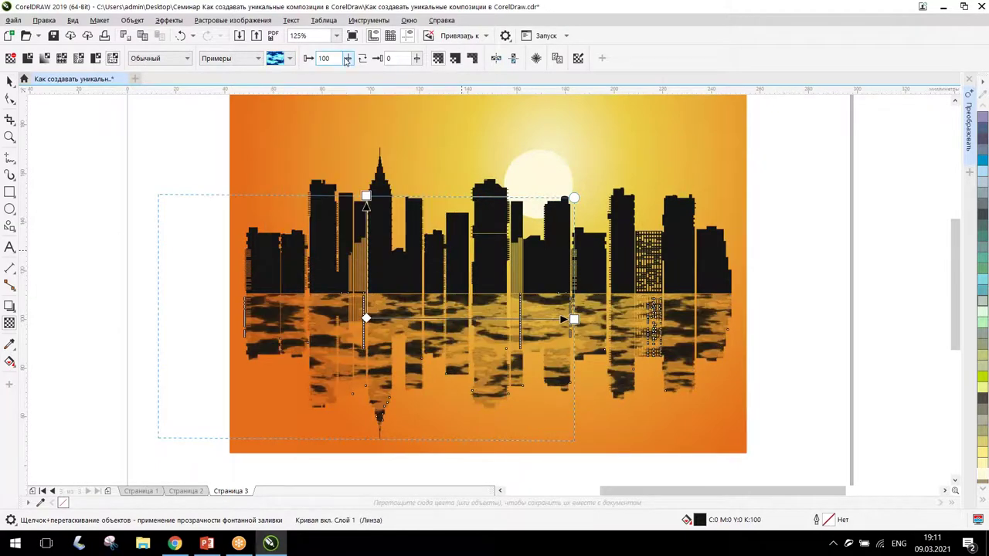
{"action": "left_click", "coordinate": [289, 58]}
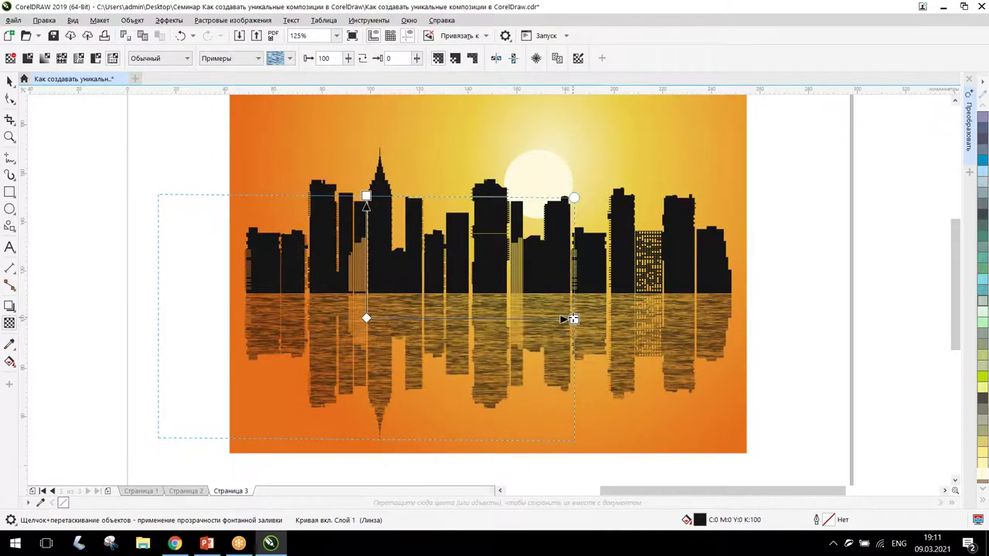
Step: Stretch the ripple texture tile across the reflection's width, keep it nearly level, shift its centre toward the middle, and deselect the reflection
{"action": "left_click_drag", "start_coordinate": [571, 319], "coordinate": [730, 317]}
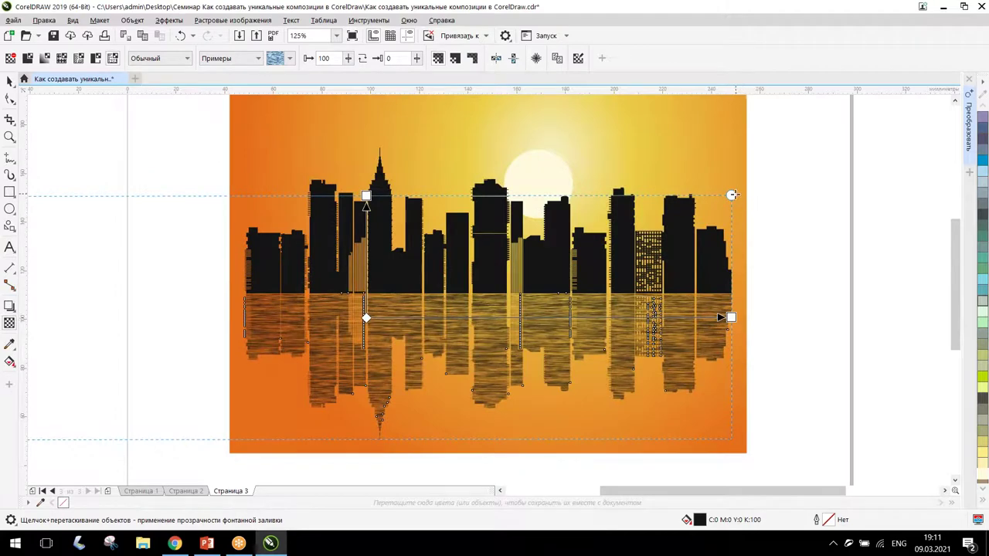
{"action": "mouse_move", "coordinate": [732, 195]}
{"action": "left_mouse_down"}
{"action": "mouse_move", "coordinate": [757, 246]}
{"action": "mouse_move", "coordinate": [735, 183]}
{"action": "left_mouse_up"}
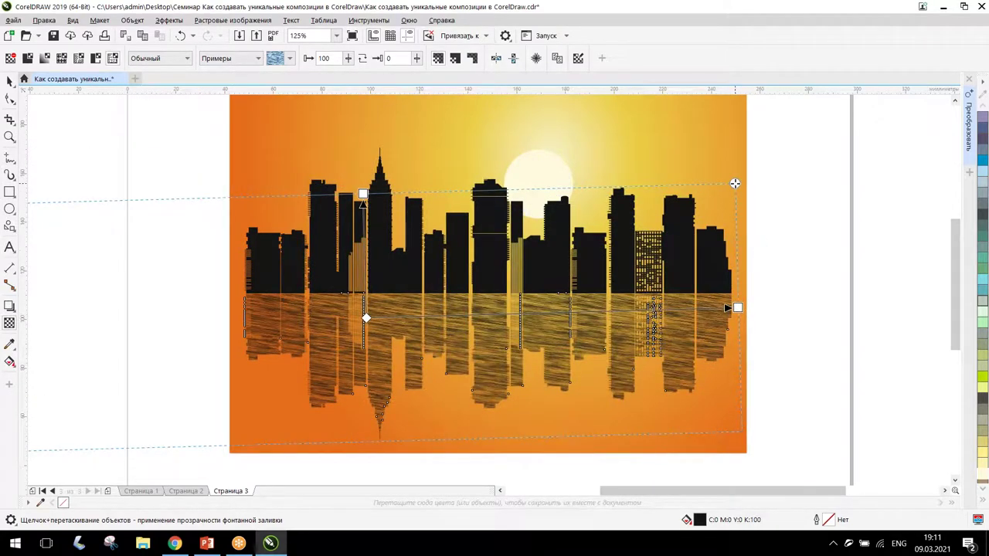
{"action": "left_click_drag", "start_coordinate": [735, 183], "coordinate": [740, 191]}
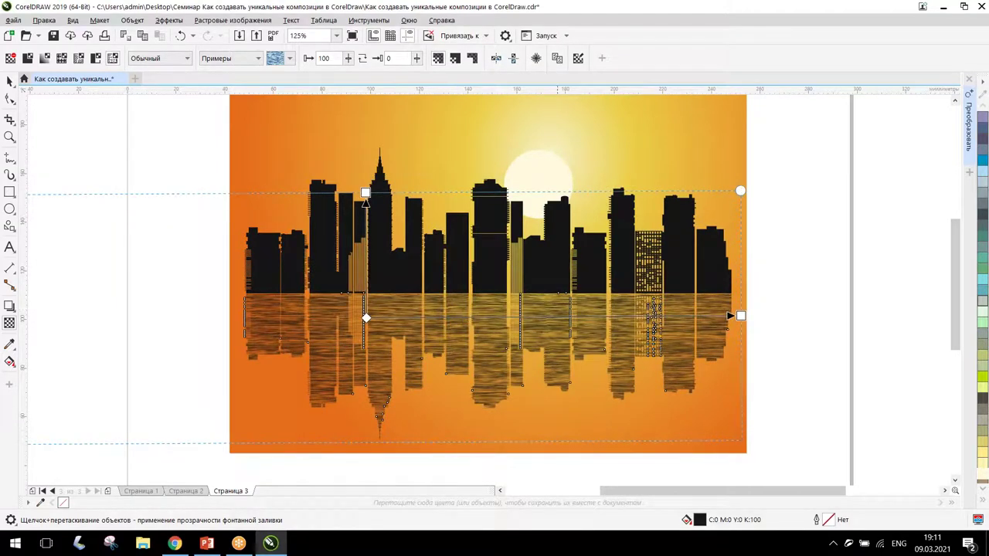
{"action": "left_click_drag", "start_coordinate": [366, 318], "coordinate": [487, 328]}
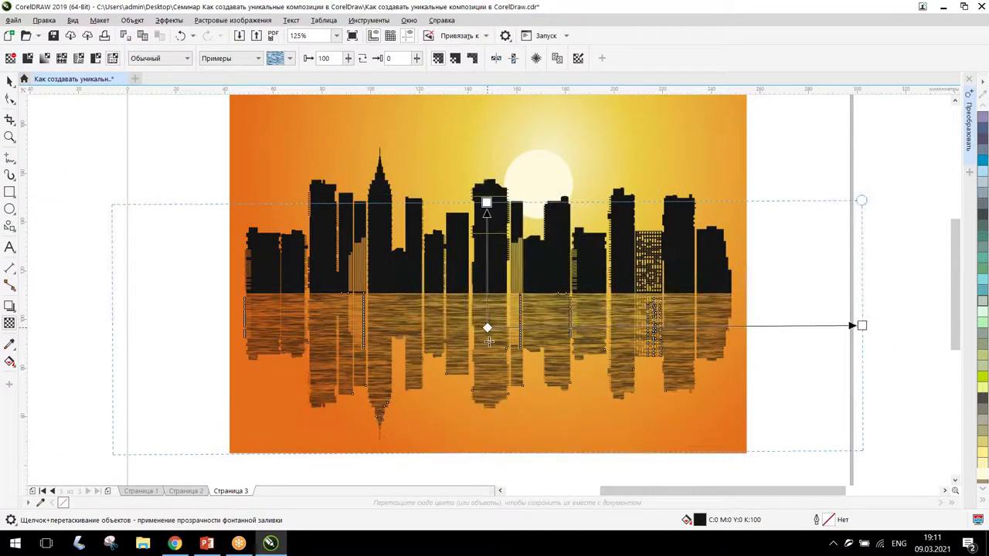
{"action": "left_click_drag", "start_coordinate": [486, 328], "coordinate": [442, 329]}
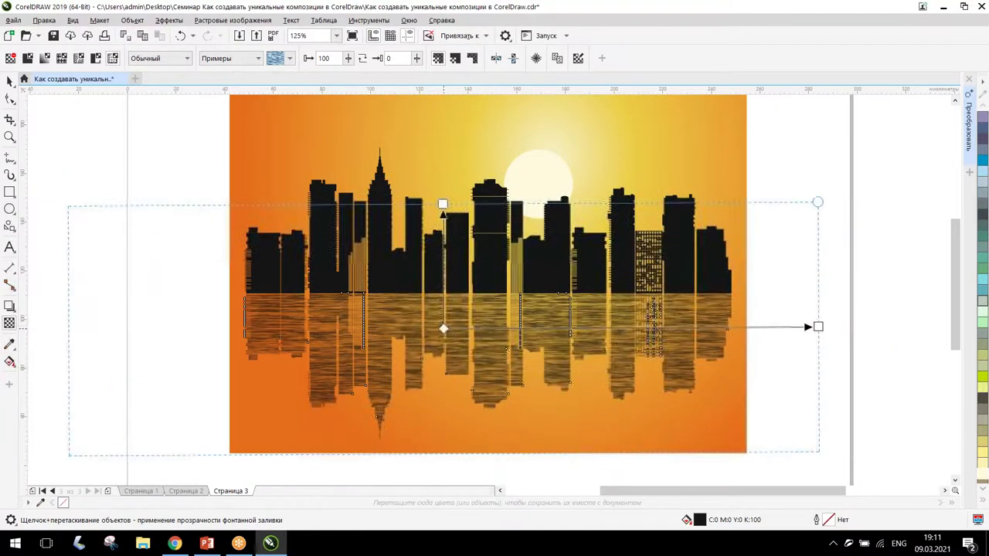
{"action": "left_click", "coordinate": [10, 83]}
{"action": "left_click", "coordinate": [780, 291]}
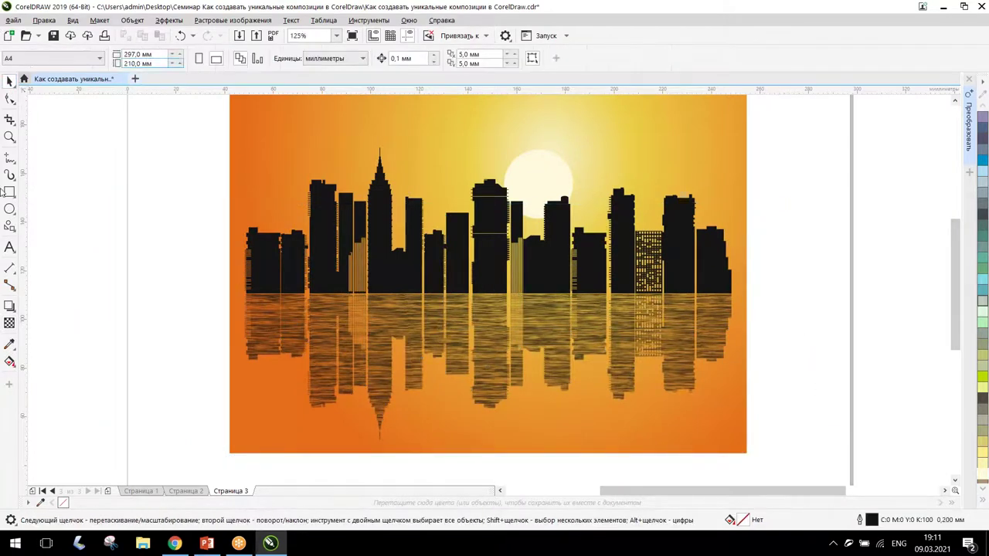
Step: Draw a rectangle about 202 × 4.2 mm along the skyline's base, fill it black and remove its outline
{"action": "left_click", "coordinate": [9, 191]}
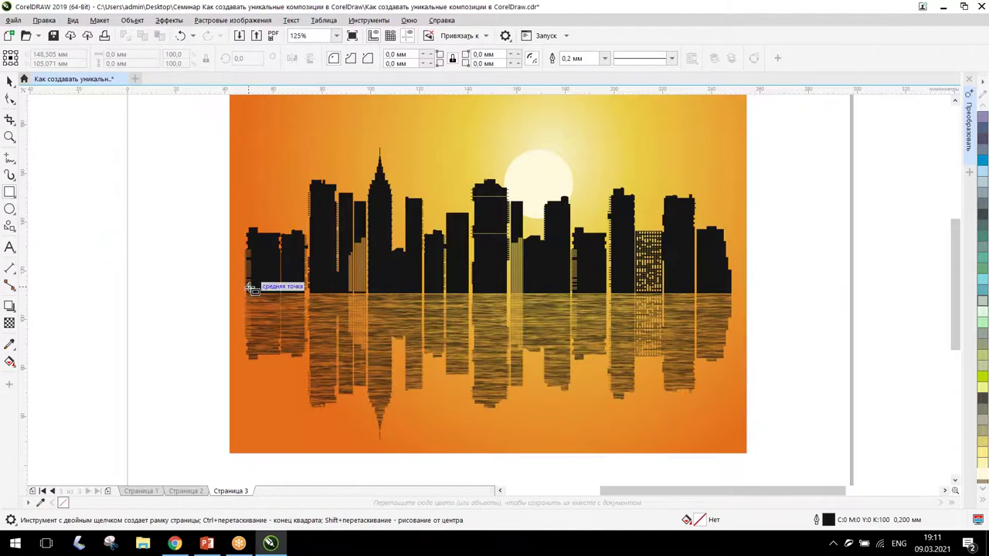
{"action": "left_click_drag", "start_coordinate": [240, 289], "coordinate": [739, 300]}
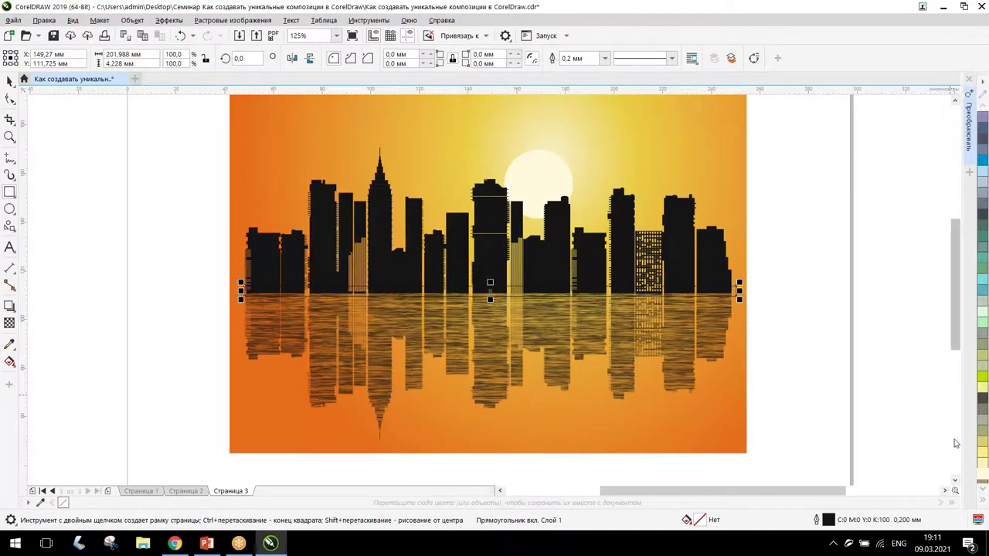
{"action": "left_click", "coordinate": [983, 493]}
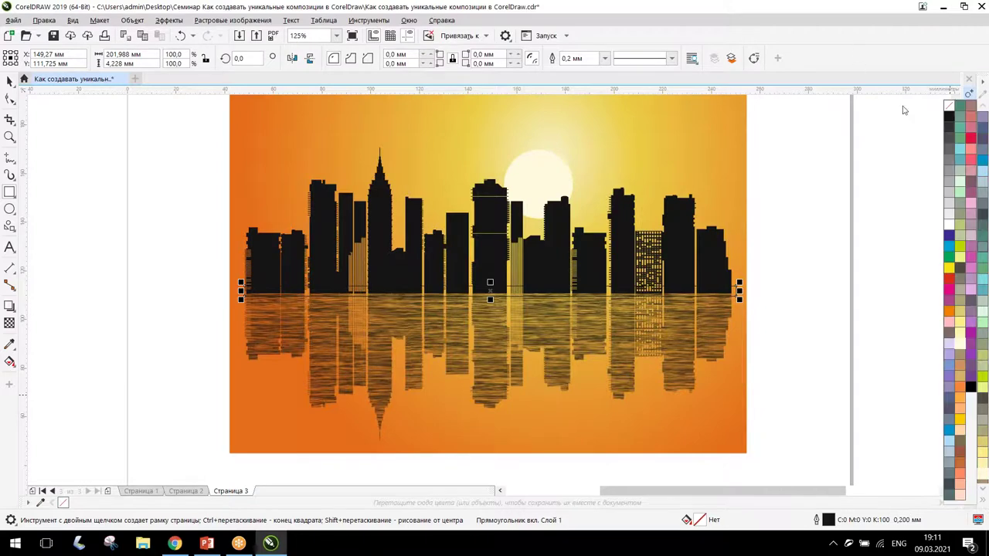
{"action": "left_click", "coordinate": [949, 116]}
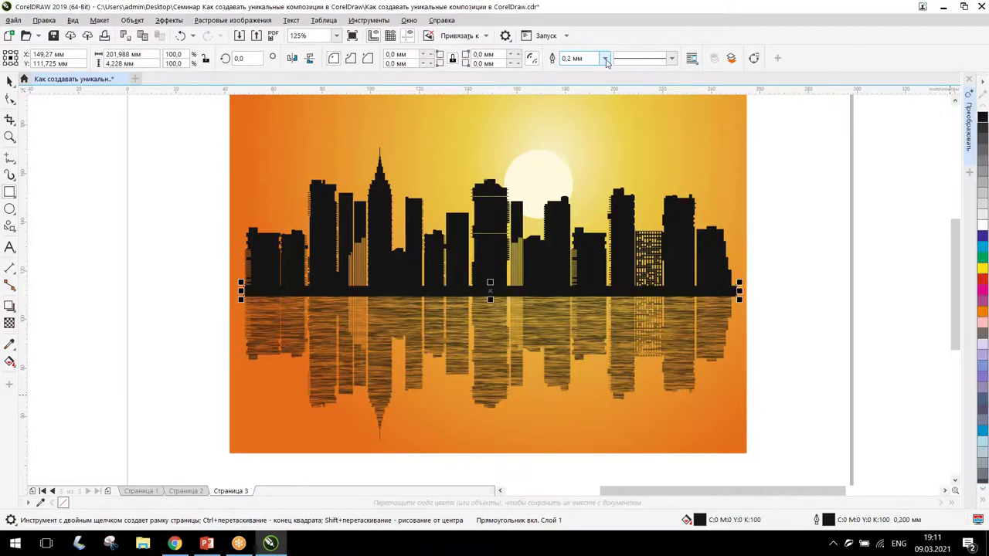
{"action": "left_click", "coordinate": [604, 58]}
{"action": "left_click", "coordinate": [574, 70]}
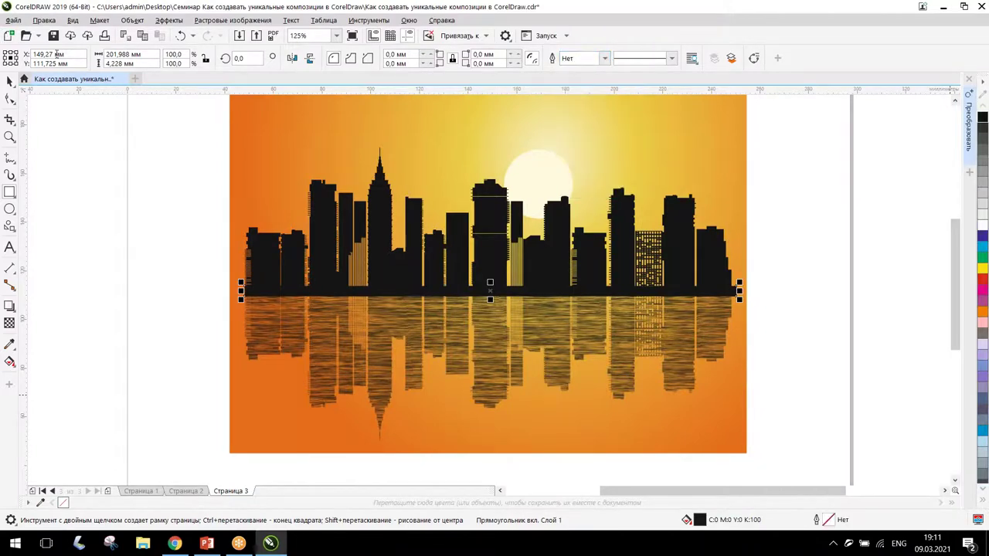
Step: Select the black base strip, the reflection and the skyline, align their centres horizontally, and deselect them
{"action": "left_click", "coordinate": [9, 80]}
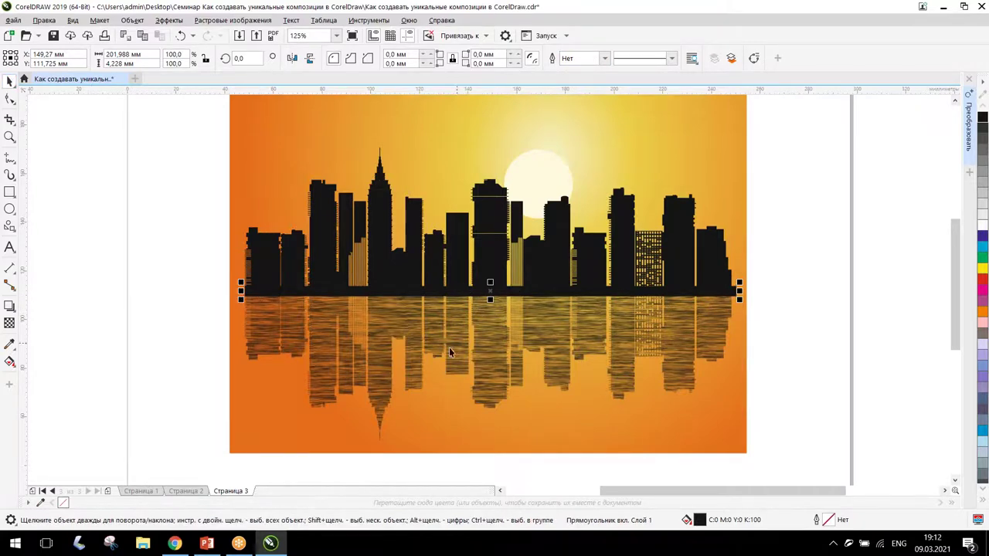
{"action": "left_click", "coordinate": [404, 325], "text": "shift"}
{"action": "left_click", "coordinate": [375, 209], "text": "shift"}
{"action": "left_click_drag", "start_coordinate": [485, 282], "coordinate": [485, 282]}
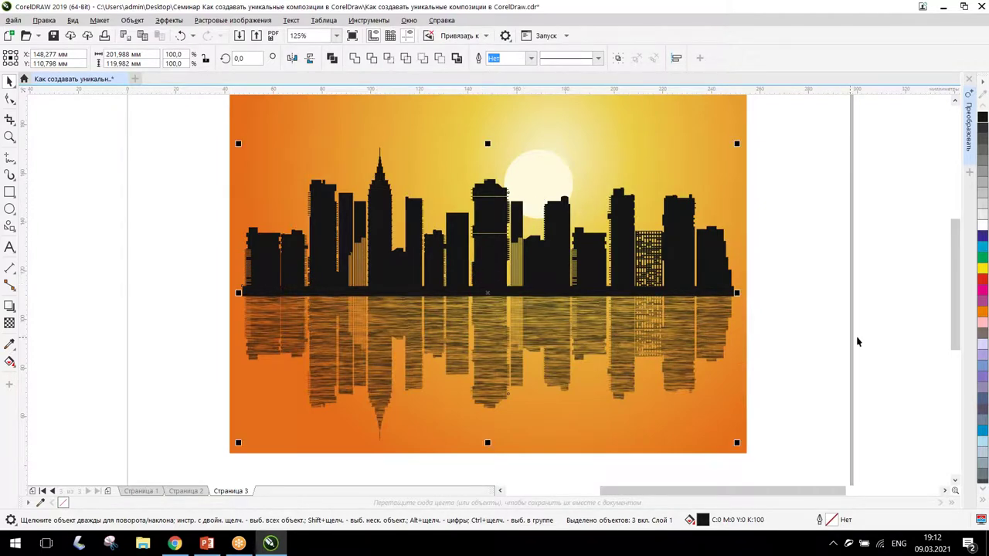
{"action": "left_click", "coordinate": [806, 321]}
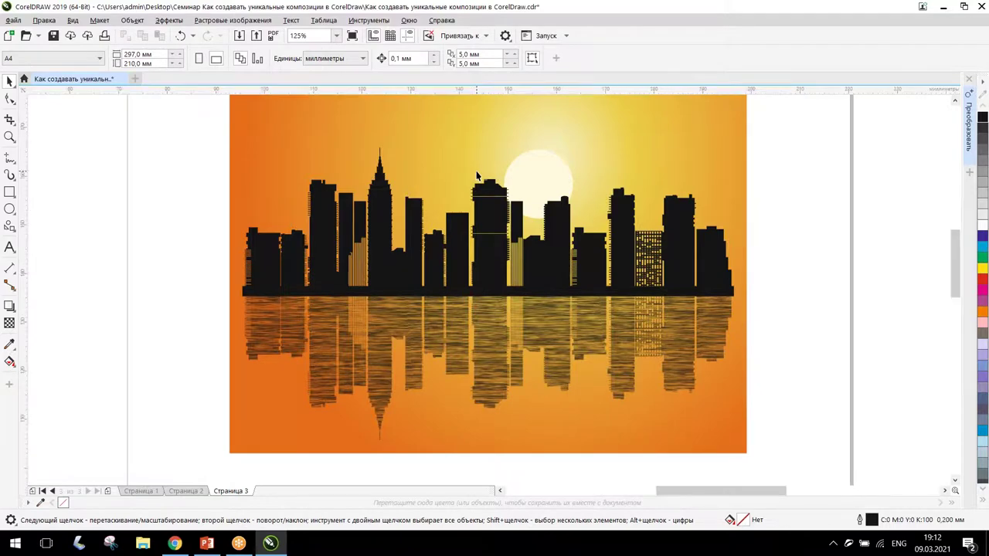
{"action": "scroll", "coordinate": [477, 176], "scroll_direction": "up", "scroll_amount": 2}
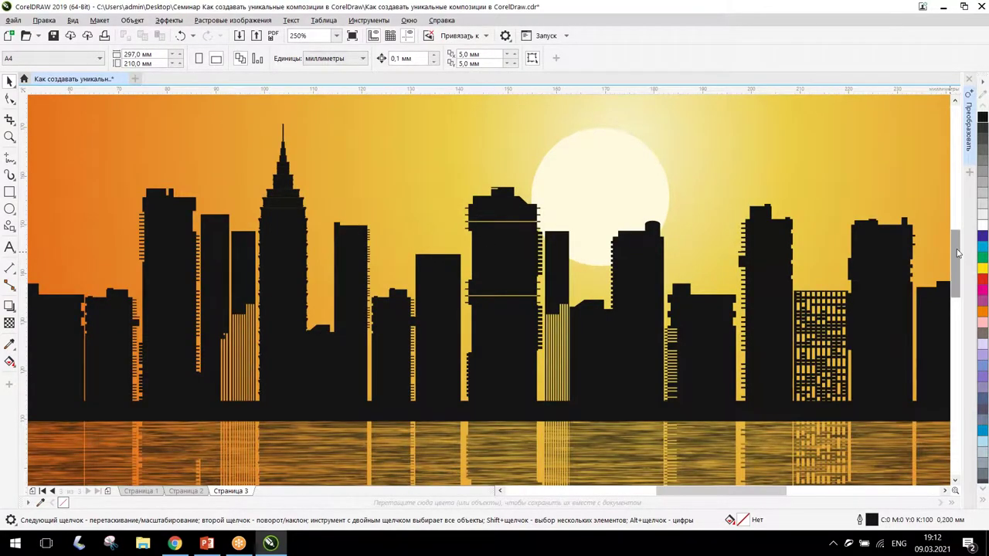
Step: Apply a vertical linear fountain fill to the skyline, running from its base up to the tip of the spire
{"action": "scroll", "coordinate": [957, 253], "scroll_direction": "down", "scroll_amount": 1}
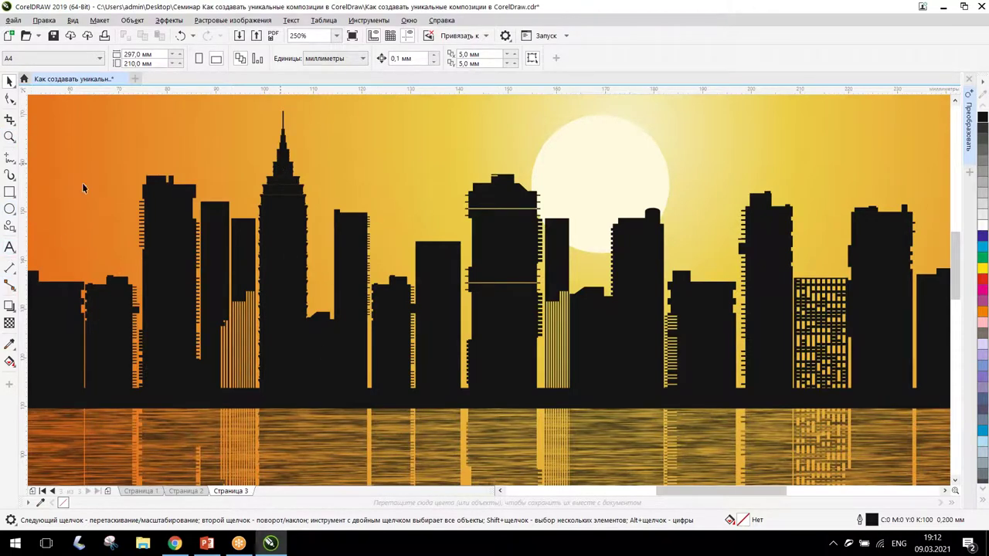
{"action": "left_click", "coordinate": [10, 361]}
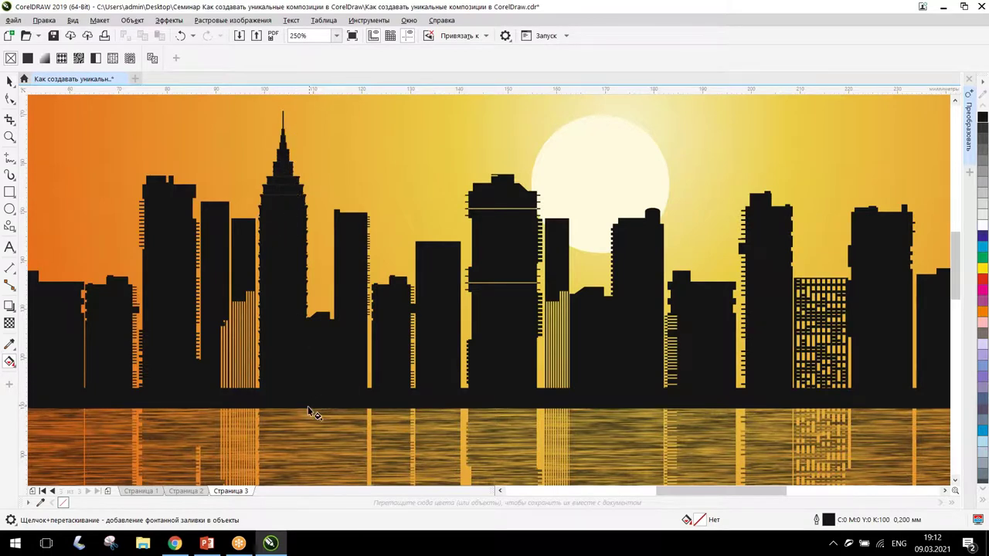
{"action": "left_click", "coordinate": [11, 363]}
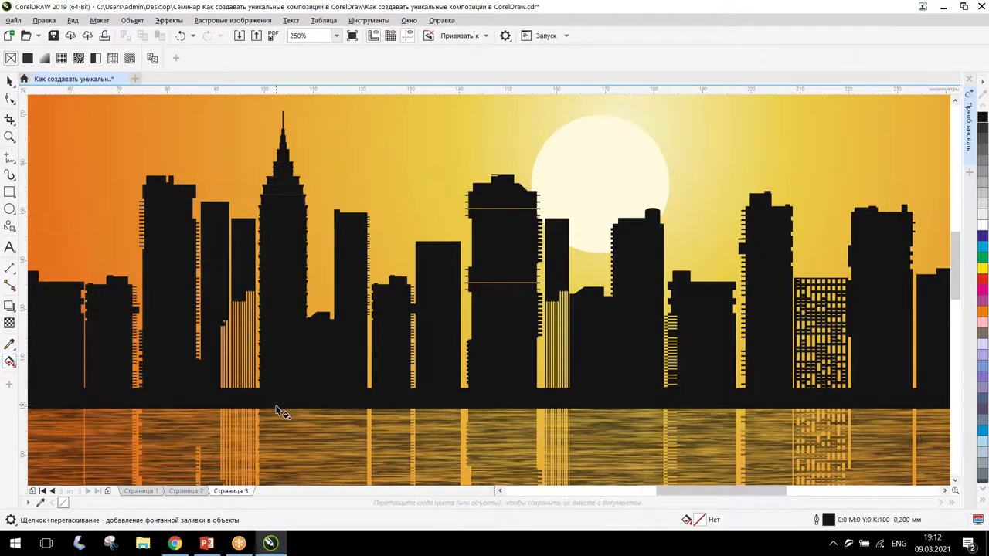
{"action": "left_click", "coordinate": [282, 342]}
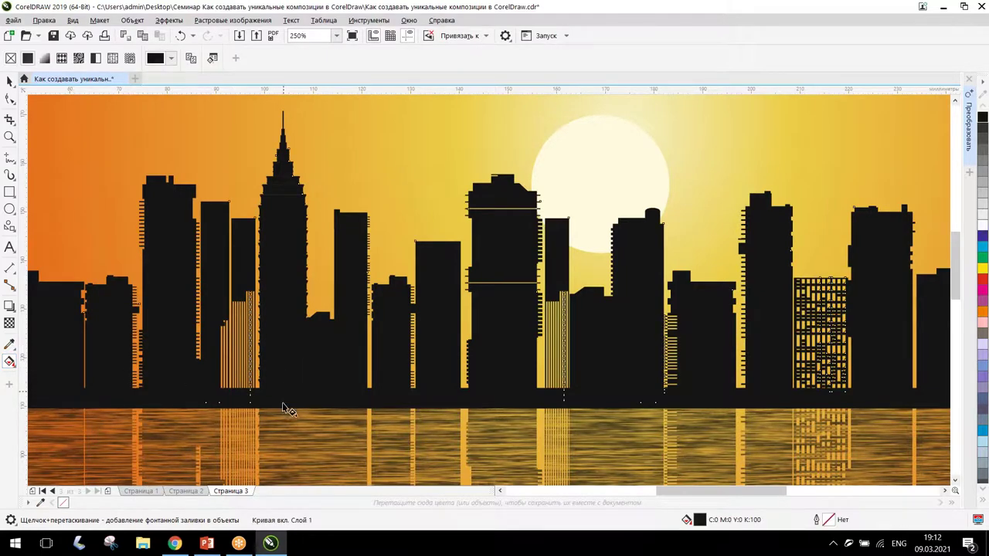
{"action": "left_click_drag", "start_coordinate": [282, 402], "coordinate": [283, 113]}
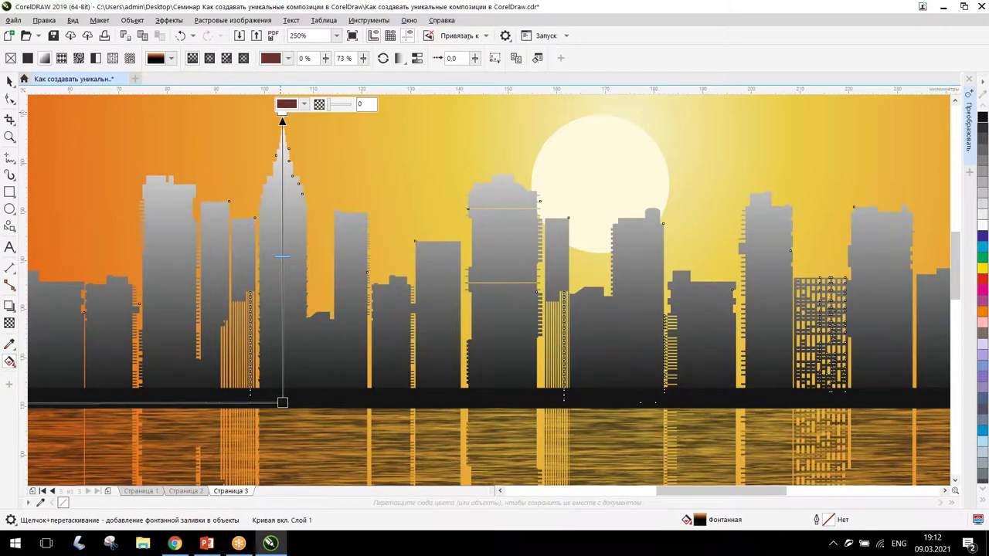
Step: Set the node at the base of the skyline's gradient to black from the default CMYK palette
{"action": "left_click", "coordinate": [282, 401]}
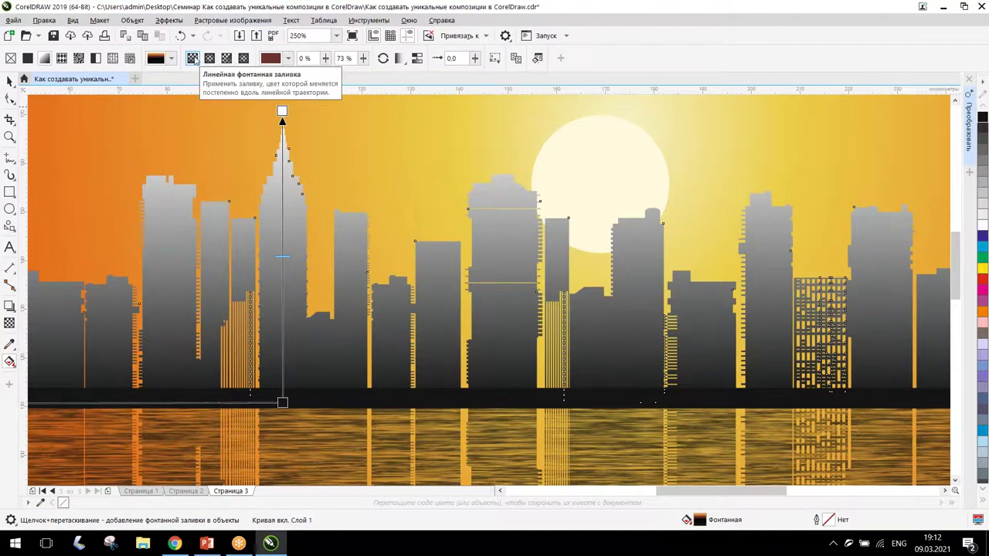
{"action": "left_click", "coordinate": [282, 401]}
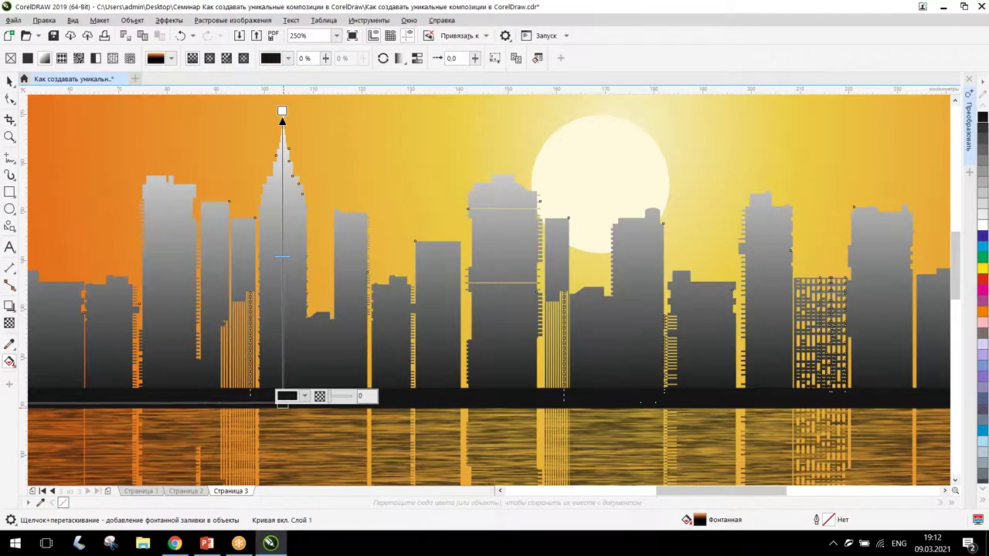
{"action": "left_click", "coordinate": [305, 395]}
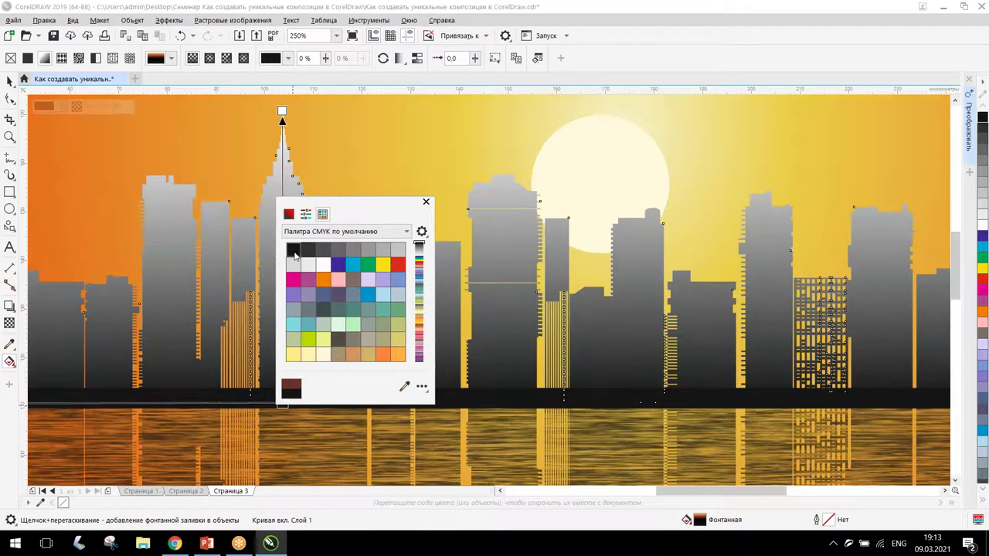
{"action": "left_click", "coordinate": [282, 114]}
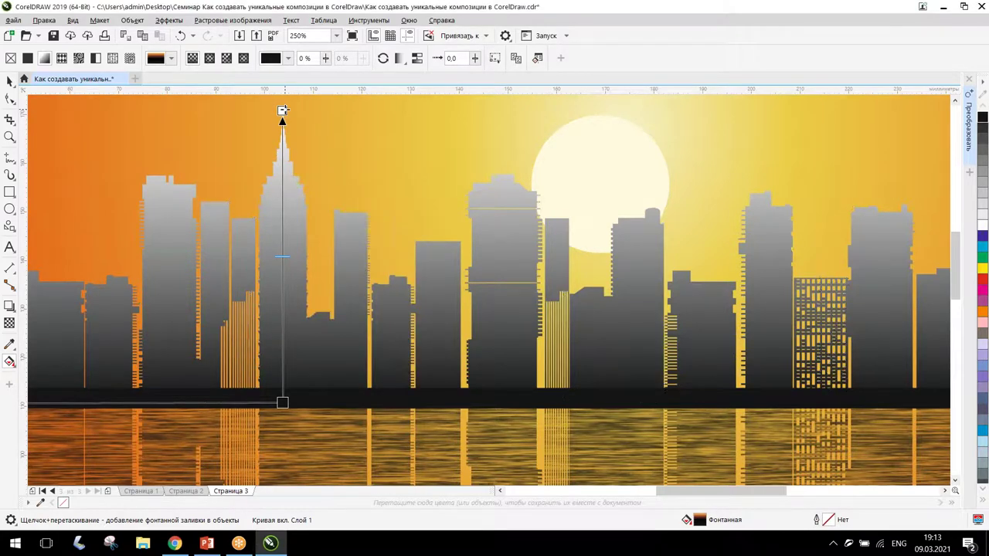
Step: Recolour the skyline gradient's 73 % node to a muted gold, C 8, M 25, Y 84, K 16
{"action": "left_click", "coordinate": [283, 114]}
{"action": "left_click", "coordinate": [302, 103]}
{"action": "left_click", "coordinate": [289, 128]}
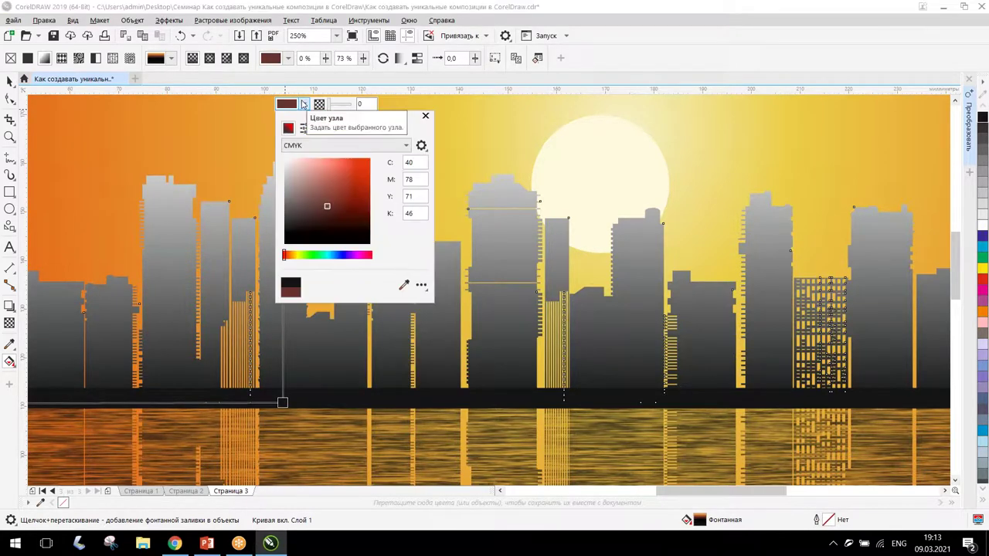
{"action": "left_click", "coordinate": [295, 255]}
{"action": "left_click_drag", "start_coordinate": [329, 201], "coordinate": [359, 158]}
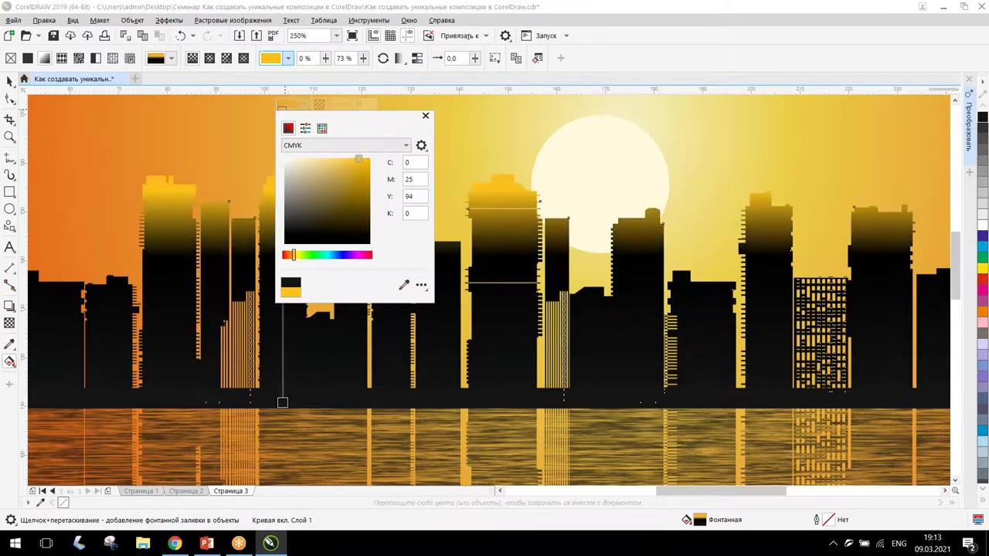
{"action": "mouse_move", "coordinate": [353, 159]}
{"action": "left_mouse_down"}
{"action": "mouse_move", "coordinate": [337, 167]}
{"action": "mouse_move", "coordinate": [344, 173]}
{"action": "left_mouse_up"}
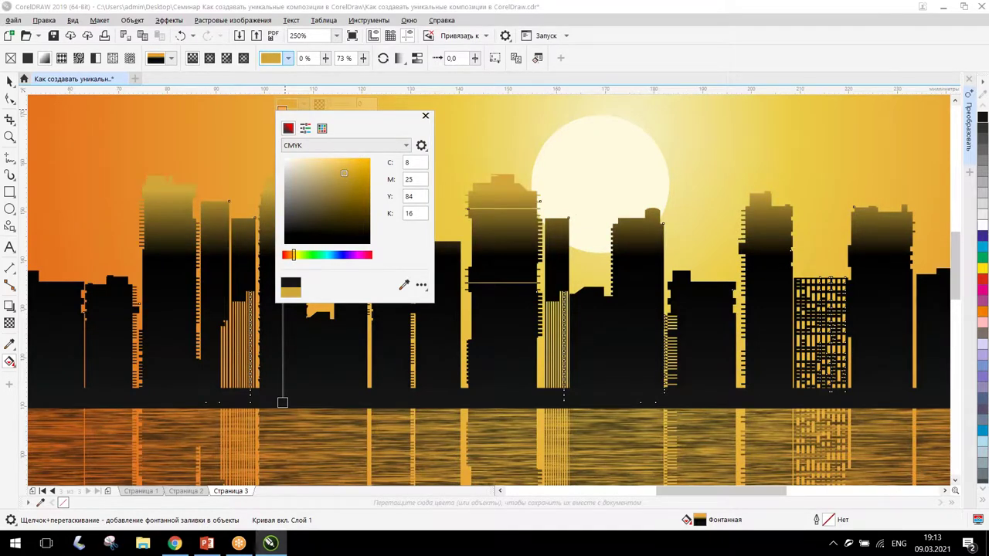
{"action": "left_click", "coordinate": [425, 116]}
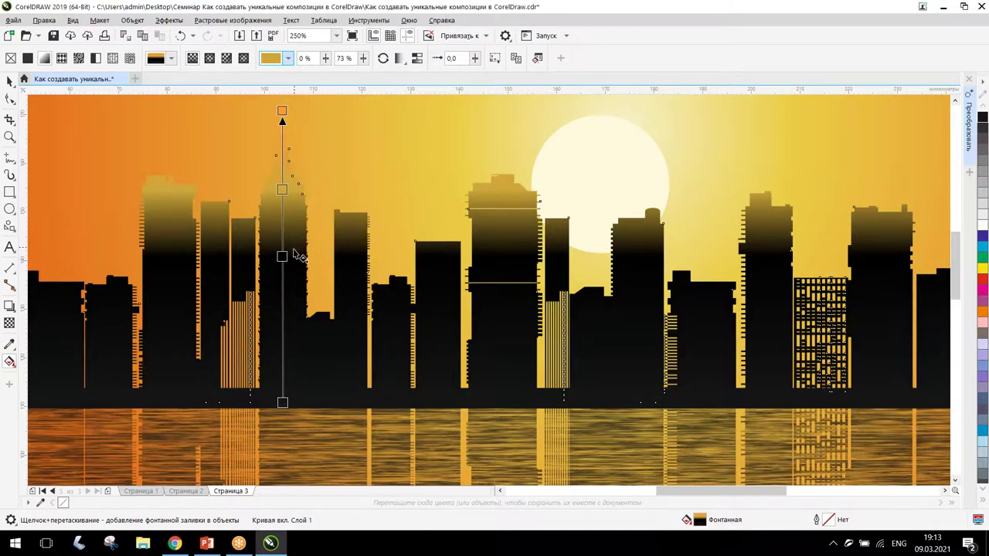
Step: Move the gradient's black middle node down to 22 % and remove the gold node near the spire
{"action": "left_click_drag", "start_coordinate": [283, 257], "coordinate": [282, 336]}
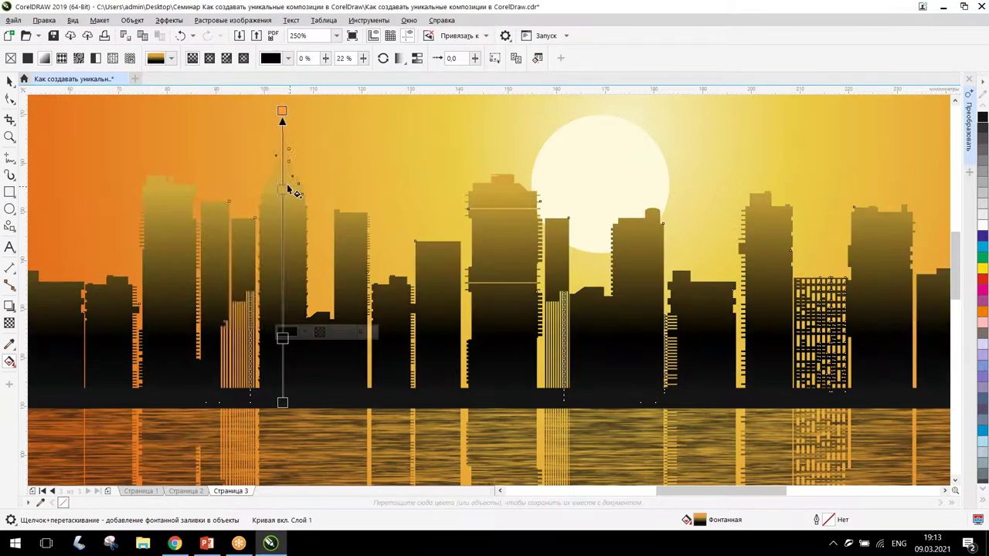
{"action": "left_click", "coordinate": [283, 188]}
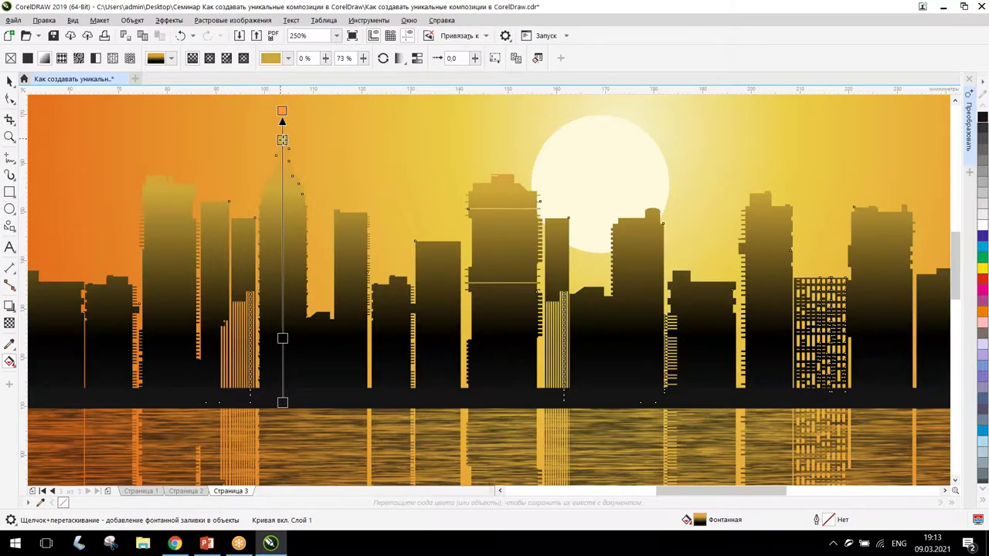
{"action": "left_click_drag", "start_coordinate": [282, 139], "coordinate": [282, 136]}
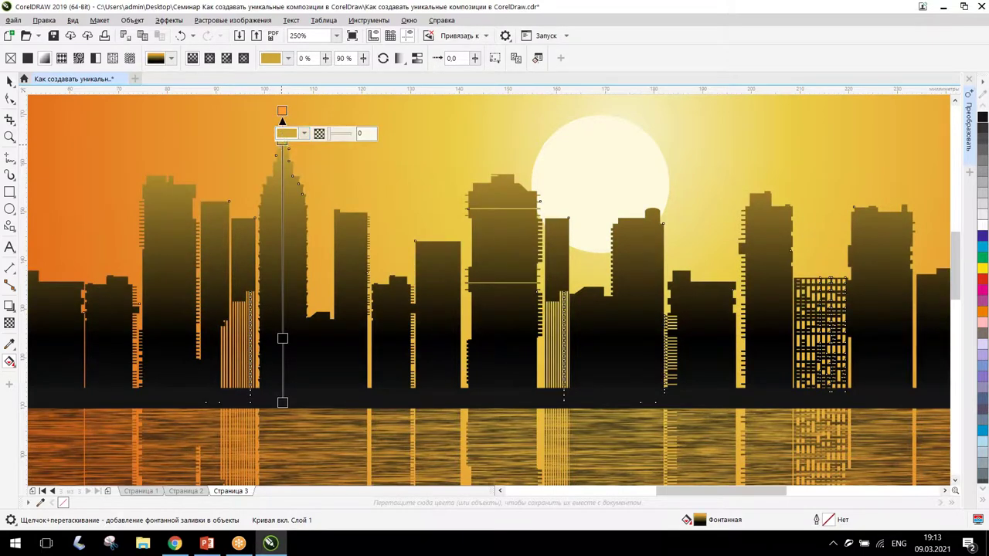
{"action": "left_click_drag", "start_coordinate": [282, 140], "coordinate": [281, 112]}
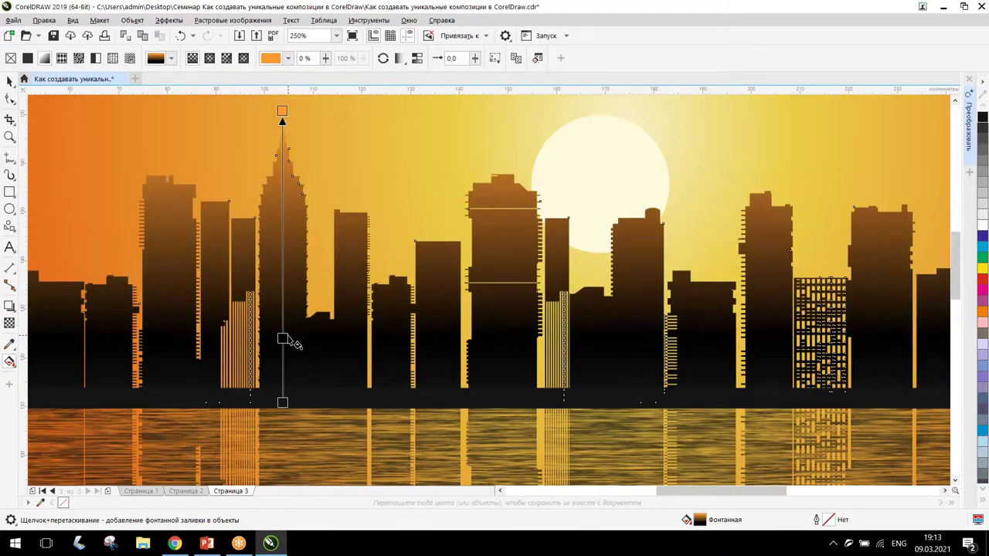
Step: Move the black middle node up to 48 % and extend the gradient's orange end slightly above the spire
{"action": "left_click_drag", "start_coordinate": [283, 337], "coordinate": [283, 267]}
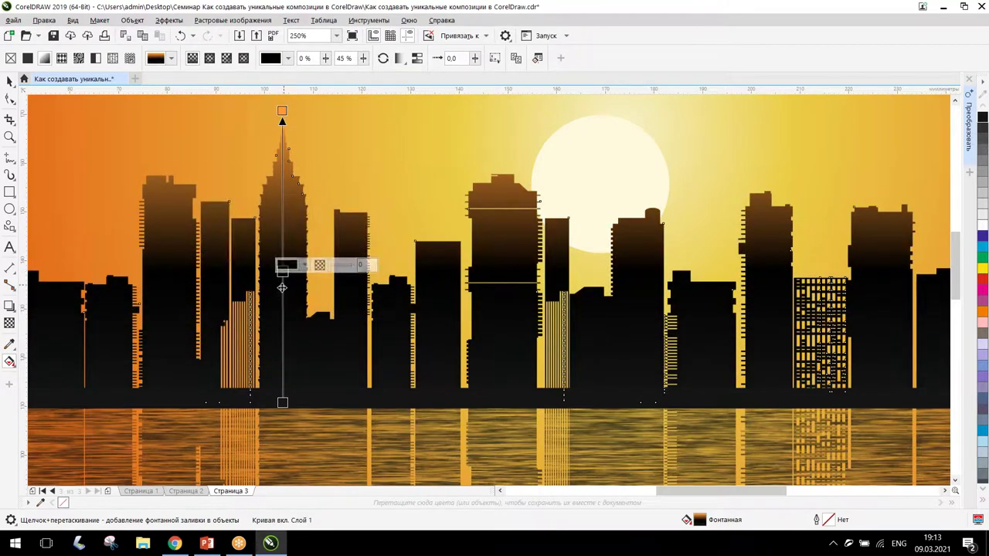
{"action": "left_click_drag", "start_coordinate": [284, 268], "coordinate": [282, 261]}
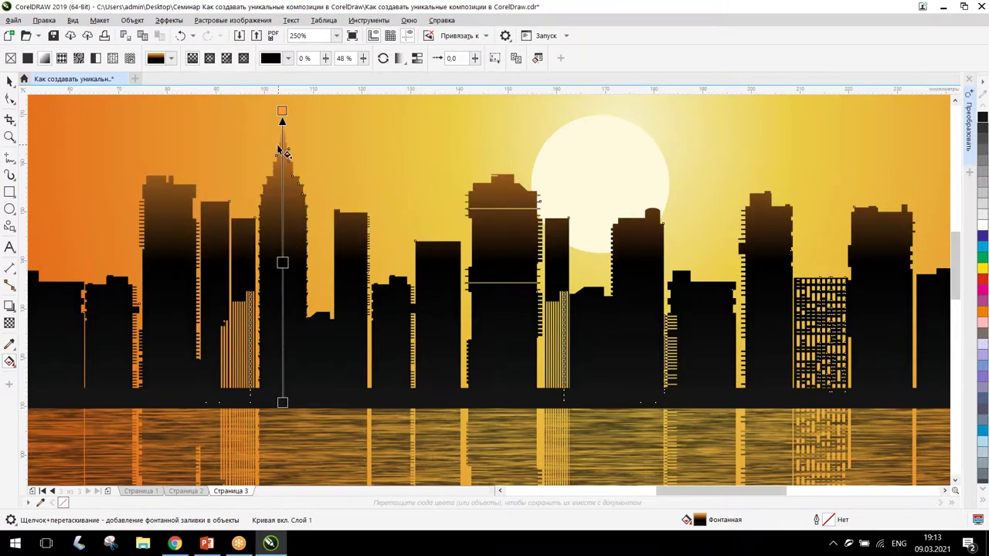
{"action": "left_click_drag", "start_coordinate": [280, 114], "coordinate": [284, 103]}
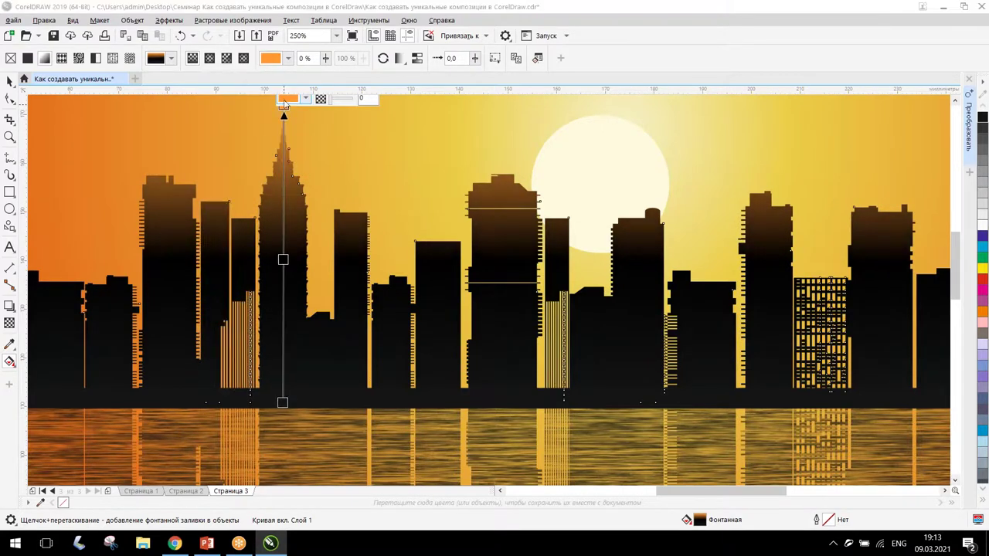
{"action": "mouse_move", "coordinate": [283, 106]}
{"action": "left_mouse_down"}
{"action": "mouse_move", "coordinate": [144, 260]}
{"action": "mouse_move", "coordinate": [270, 93]}
{"action": "mouse_move", "coordinate": [287, 83]}
{"action": "mouse_move", "coordinate": [281, 99]}
{"action": "mouse_move", "coordinate": [304, 172]}
{"action": "mouse_move", "coordinate": [283, 99]}
{"action": "left_mouse_up"}
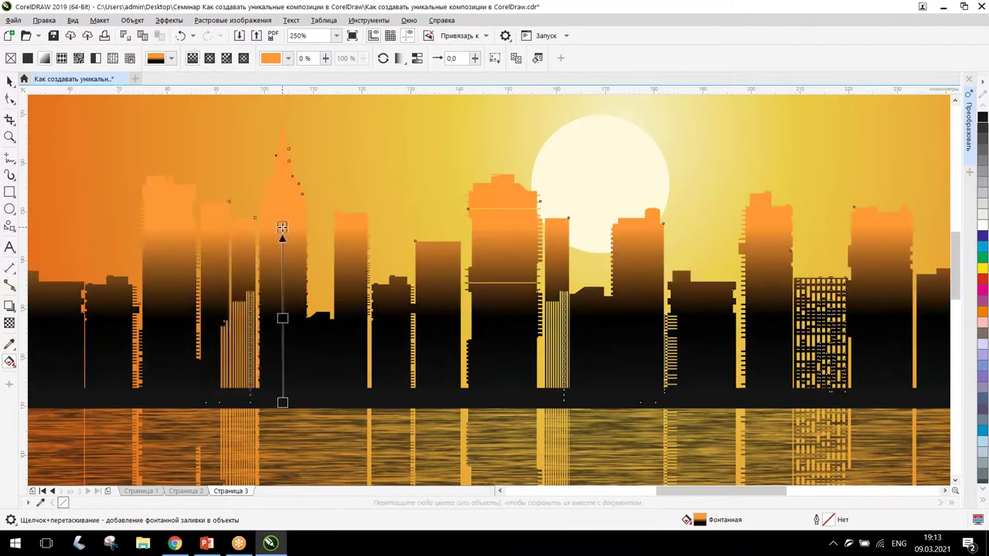
Step: Try pulling the gradient's orange end down into the tower, and return it to just above the spire
{"action": "left_click_drag", "start_coordinate": [282, 99], "coordinate": [282, 193]}
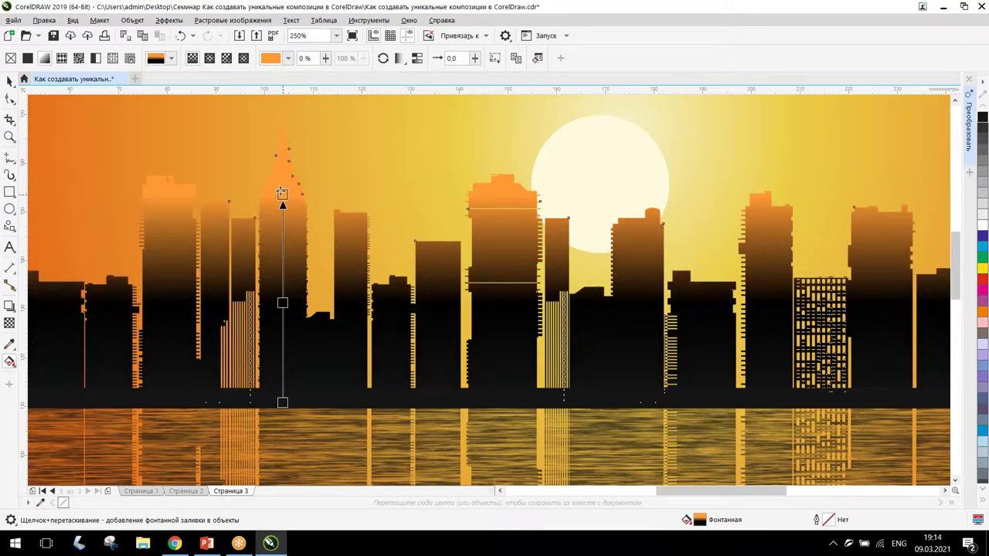
{"action": "left_click_drag", "start_coordinate": [282, 193], "coordinate": [304, 148]}
{"action": "mouse_move", "coordinate": [299, 101]}
{"action": "left_mouse_down"}
{"action": "mouse_move", "coordinate": [282, 103]}
{"action": "mouse_move", "coordinate": [278, 194]}
{"action": "mouse_move", "coordinate": [283, 106]}
{"action": "left_mouse_up"}
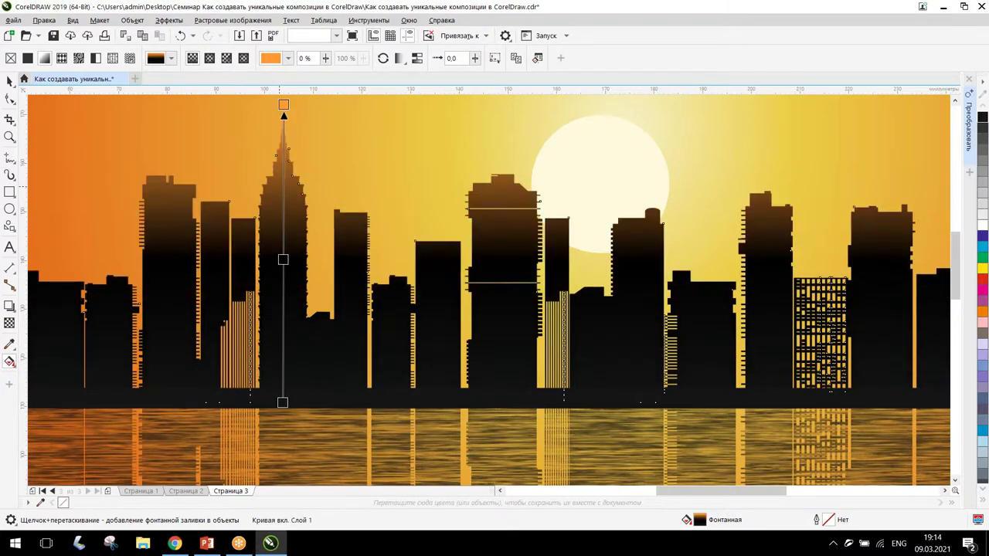
Step: Finish editing the skyline's gradient fill and deselect the skyline
{"action": "scroll", "coordinate": [284, 299], "scroll_direction": "down", "scroll_amount": 2}
{"action": "left_click", "coordinate": [9, 80]}
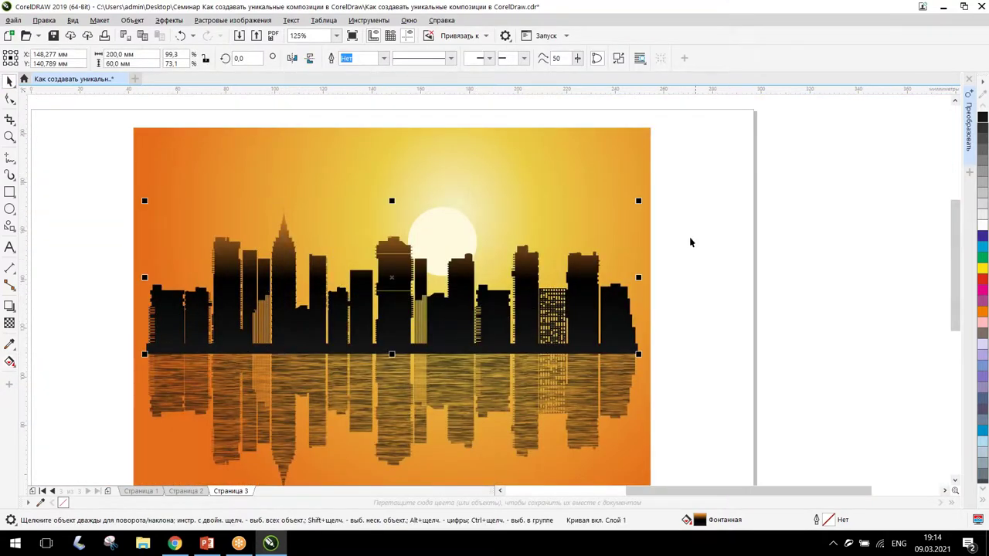
{"action": "left_click", "coordinate": [848, 229]}
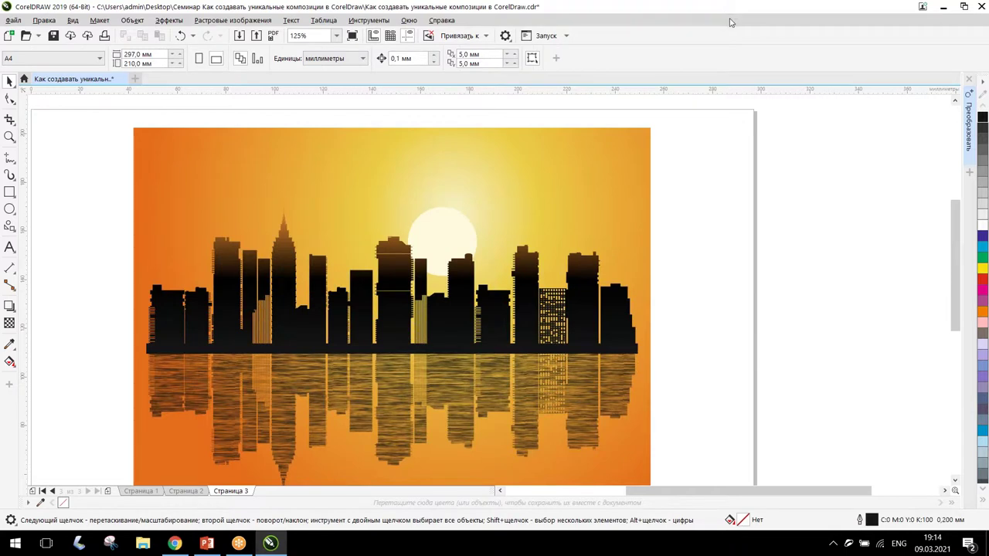